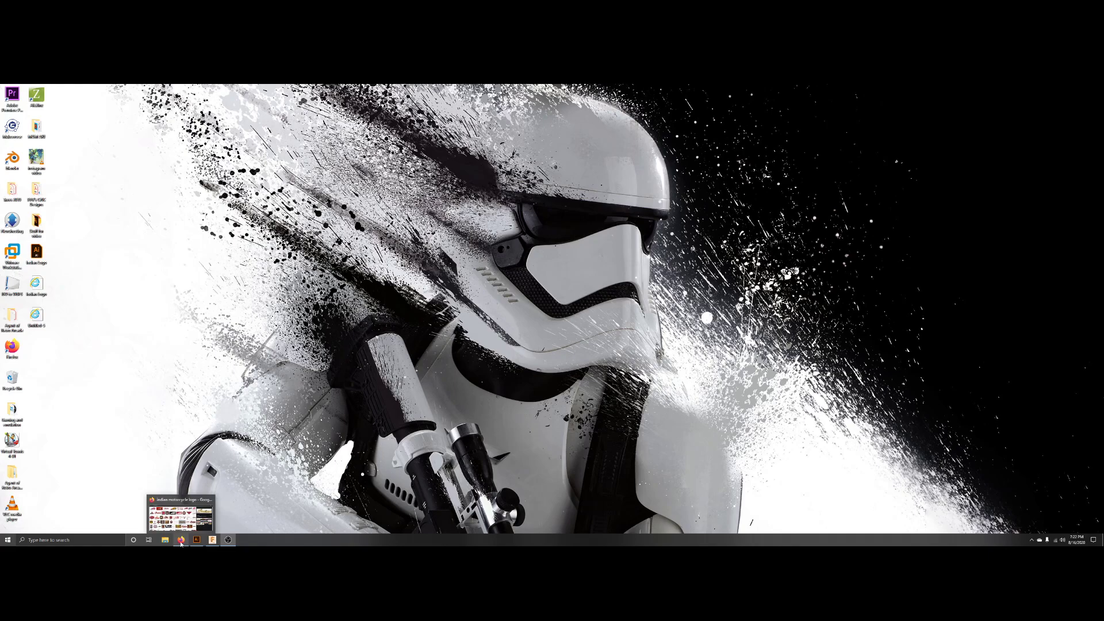
Bring up the browser and scroll through the Indian motorcycle logo image results.
{"action": "left_click", "coordinate": [181, 541]}
{"action": "scroll", "coordinate": [115, 287], "scroll_direction": "up", "scroll_amount": 3}
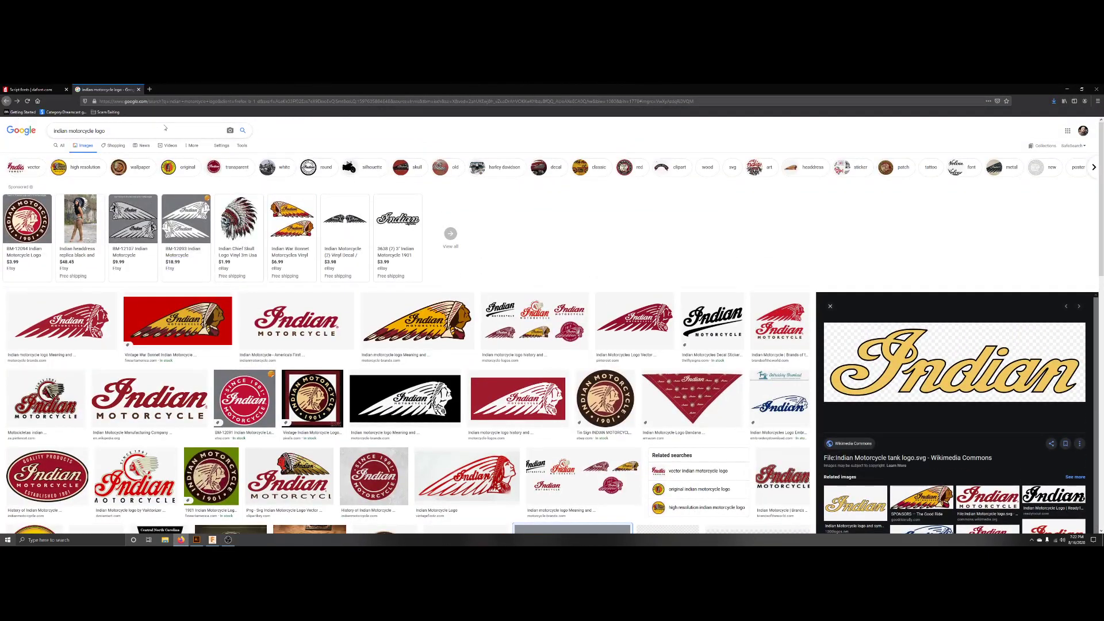
{"action": "scroll", "coordinate": [656, 342], "scroll_direction": "down", "scroll_amount": 2}
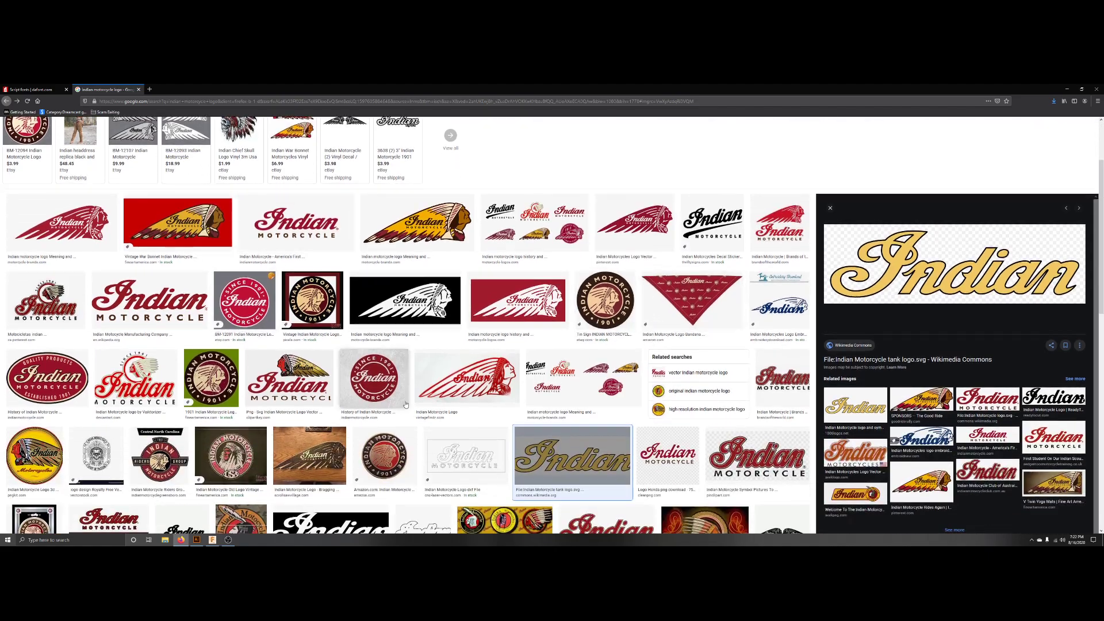
{"action": "scroll", "coordinate": [374, 379], "scroll_direction": "down", "scroll_amount": 3}
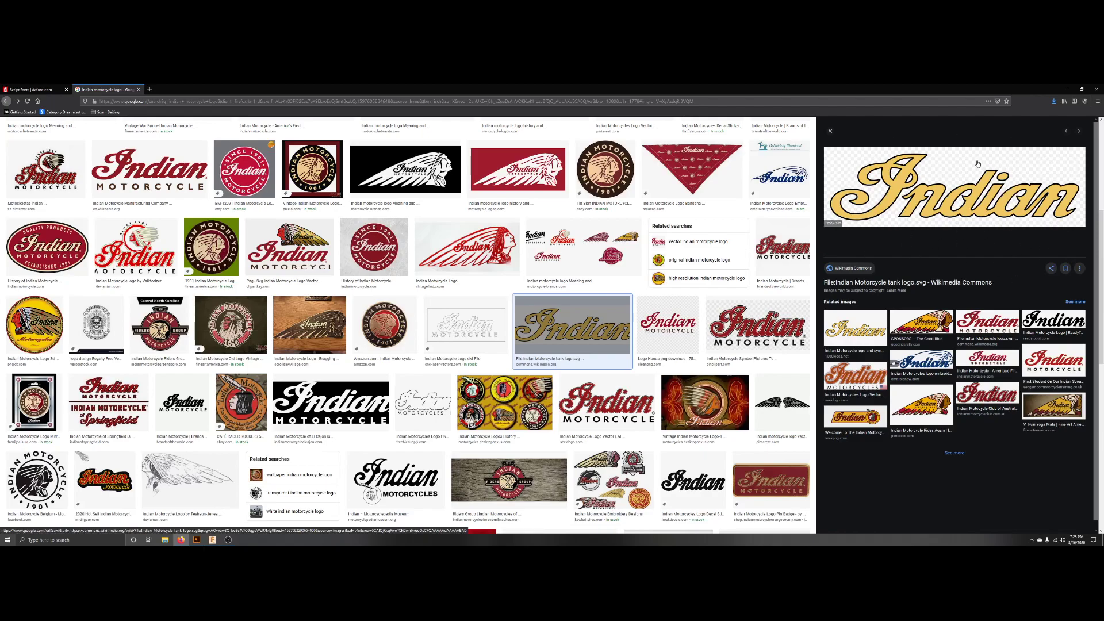
{"action": "right_click", "coordinate": [950, 170]}
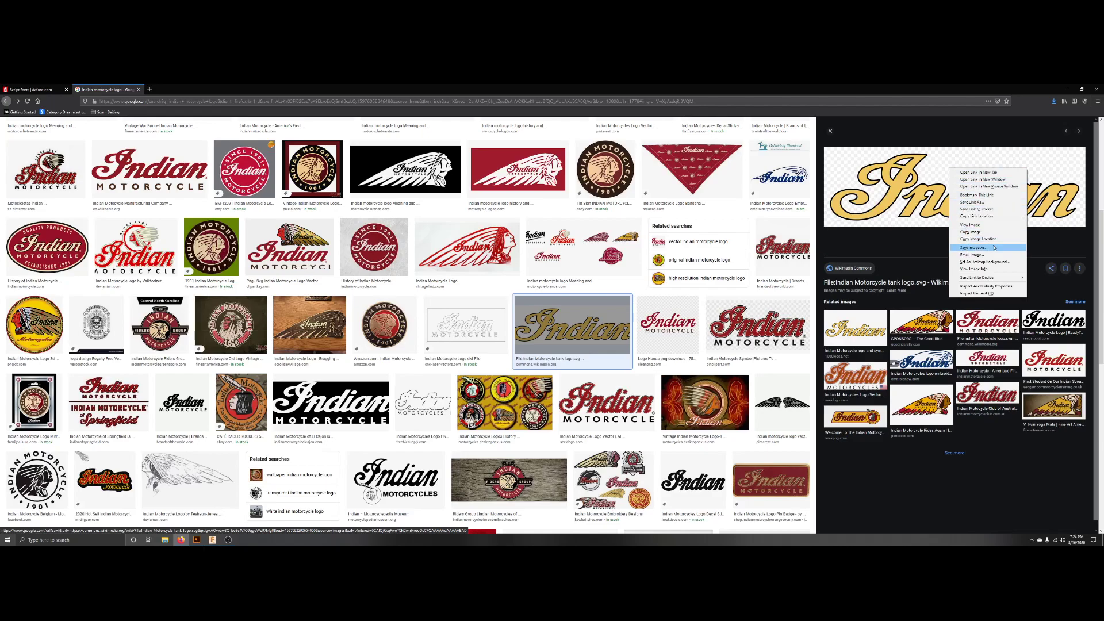
{"action": "left_click", "coordinate": [980, 139]}
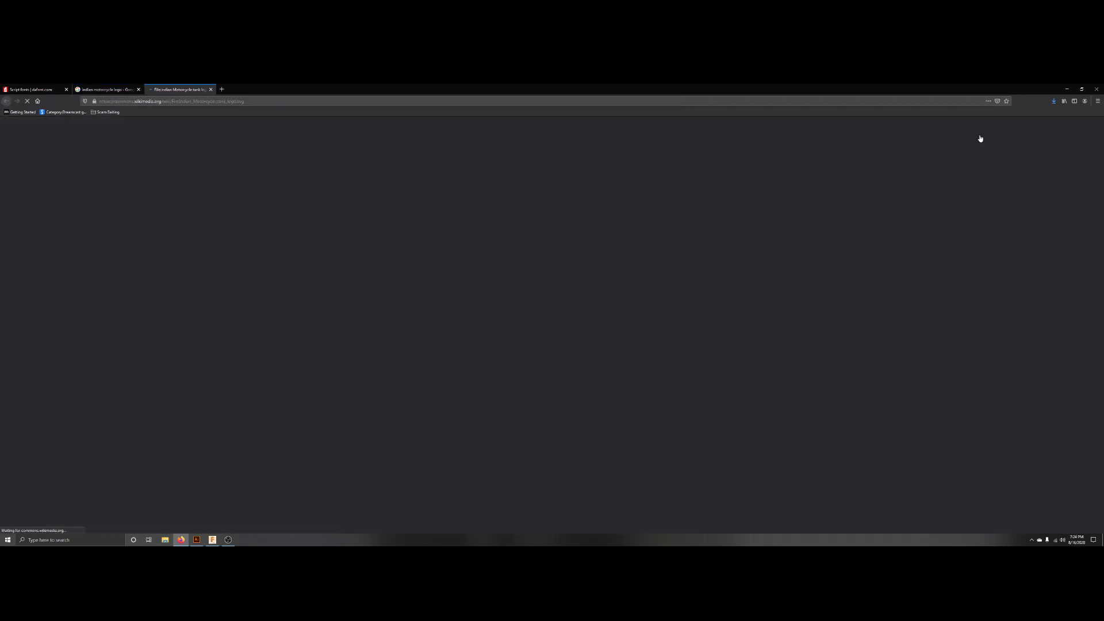
{"action": "left_click", "coordinate": [210, 89]}
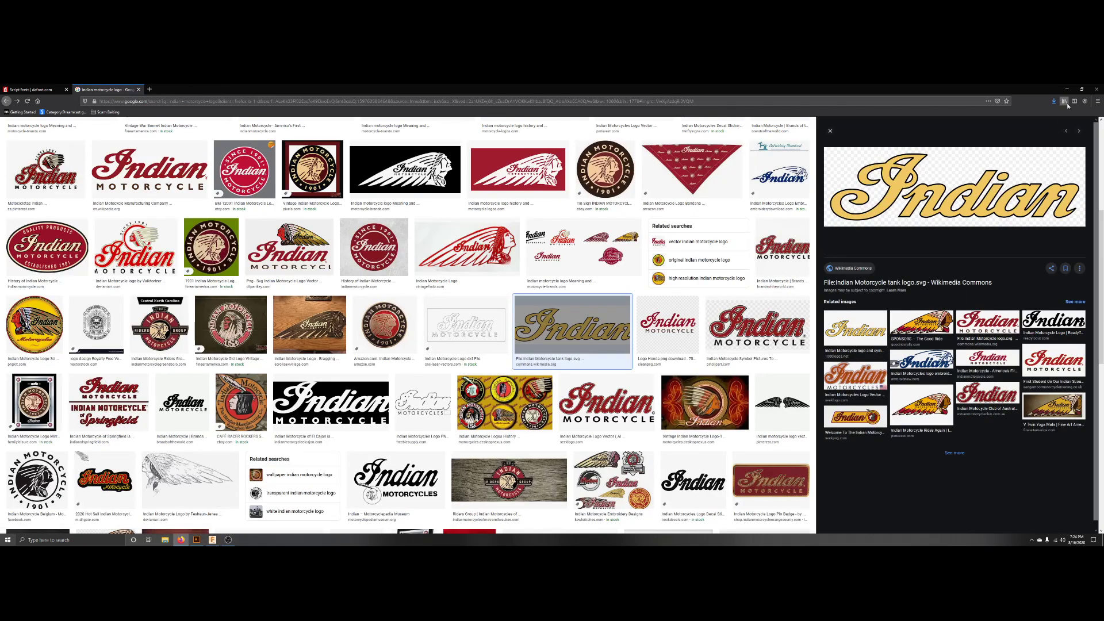
Switch to Illustrator and create a new 24 in by 7 in document using inches.
{"action": "left_click", "coordinate": [1067, 89]}
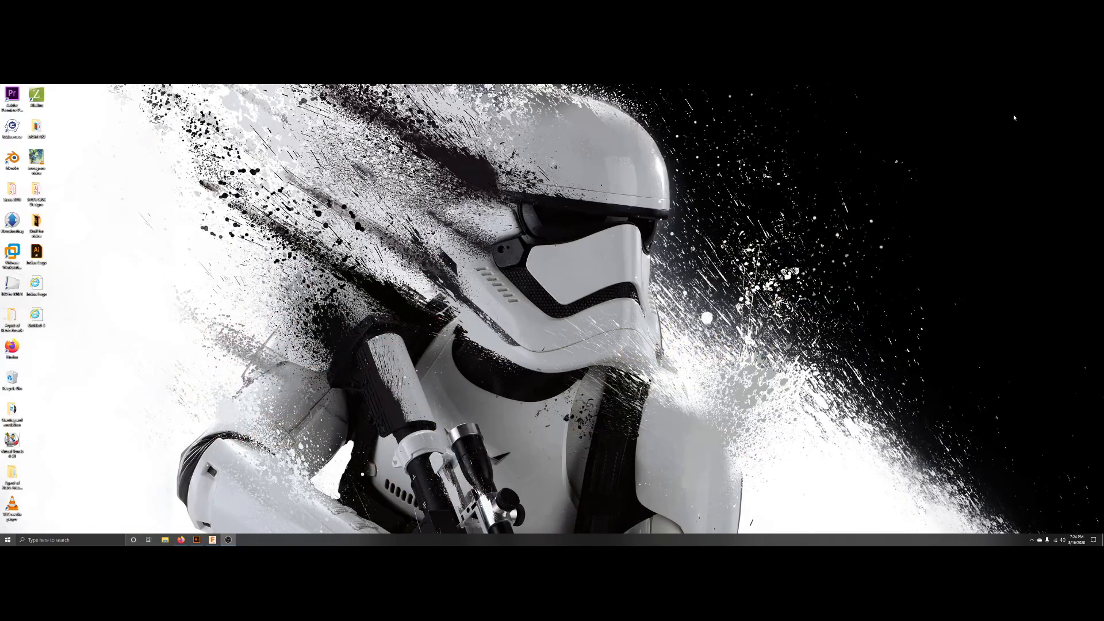
{"action": "left_click", "coordinate": [197, 540]}
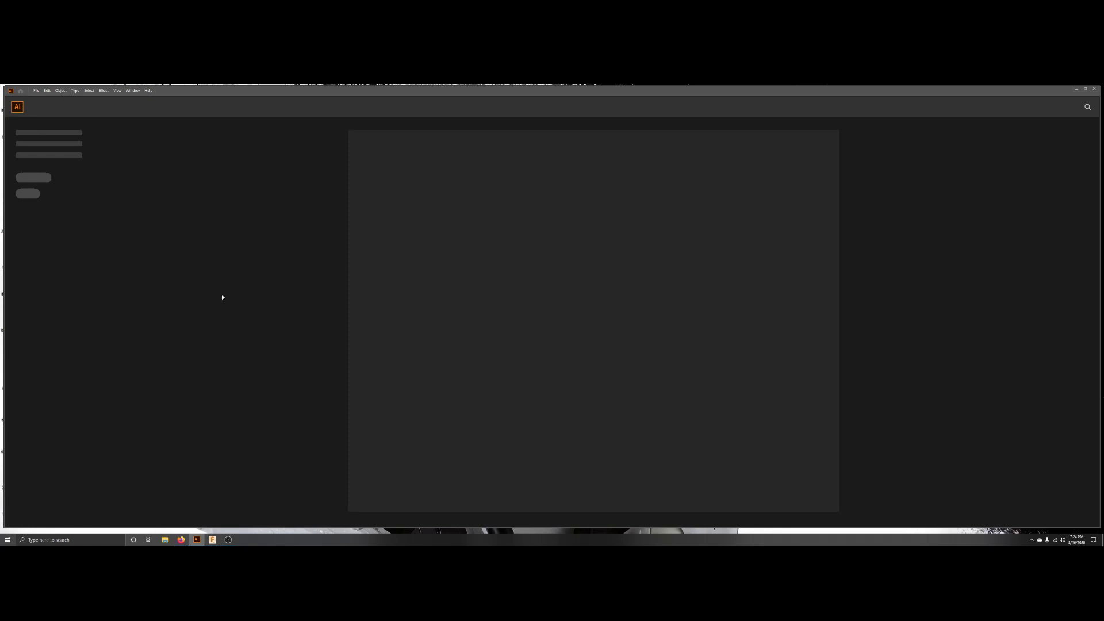
{"action": "left_click", "coordinate": [36, 91]}
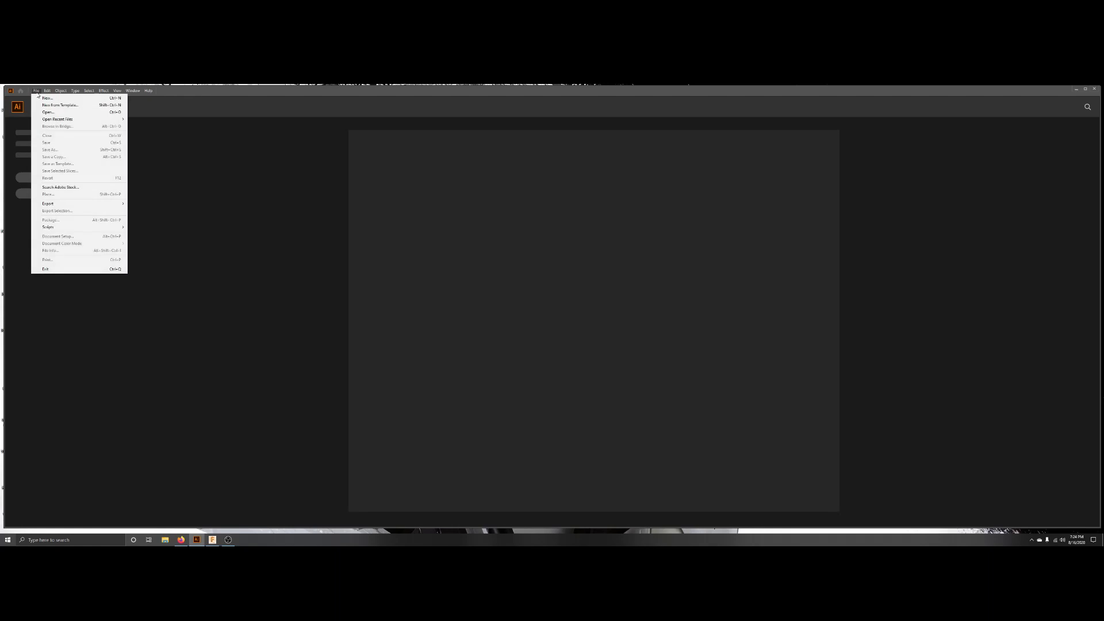
{"action": "left_click", "coordinate": [43, 98]}
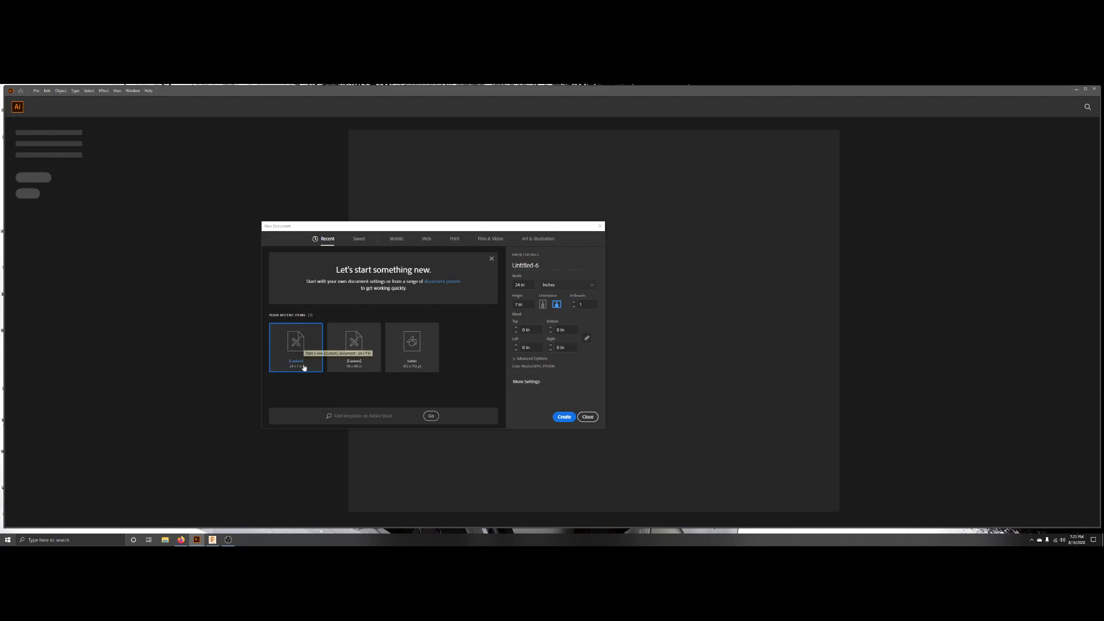
{"action": "left_click", "coordinate": [554, 288]}
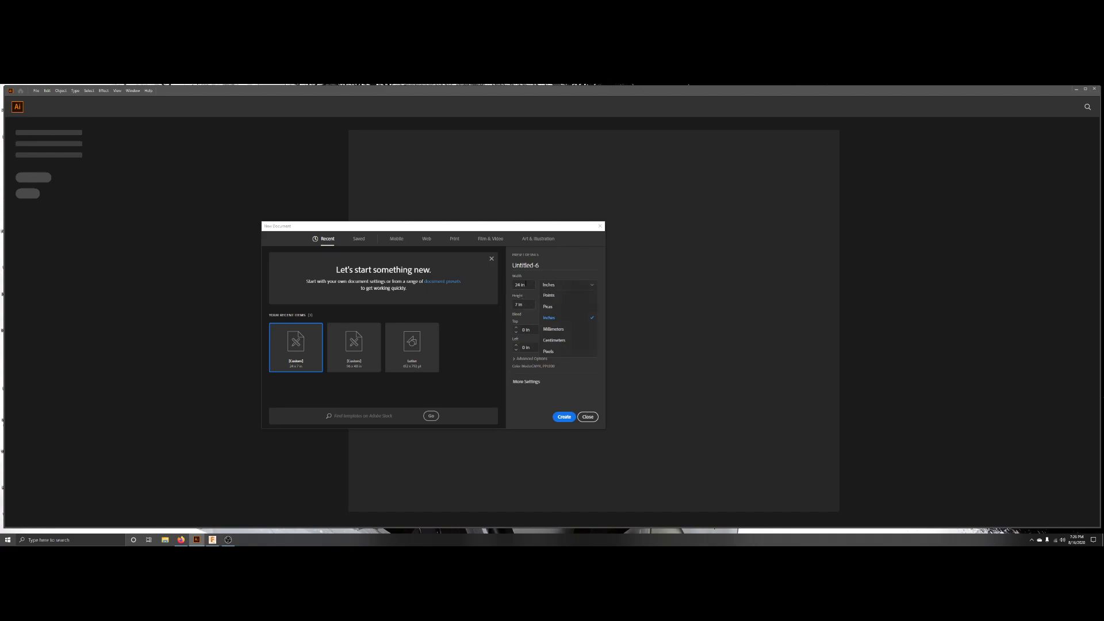
{"action": "left_click", "coordinate": [561, 420]}
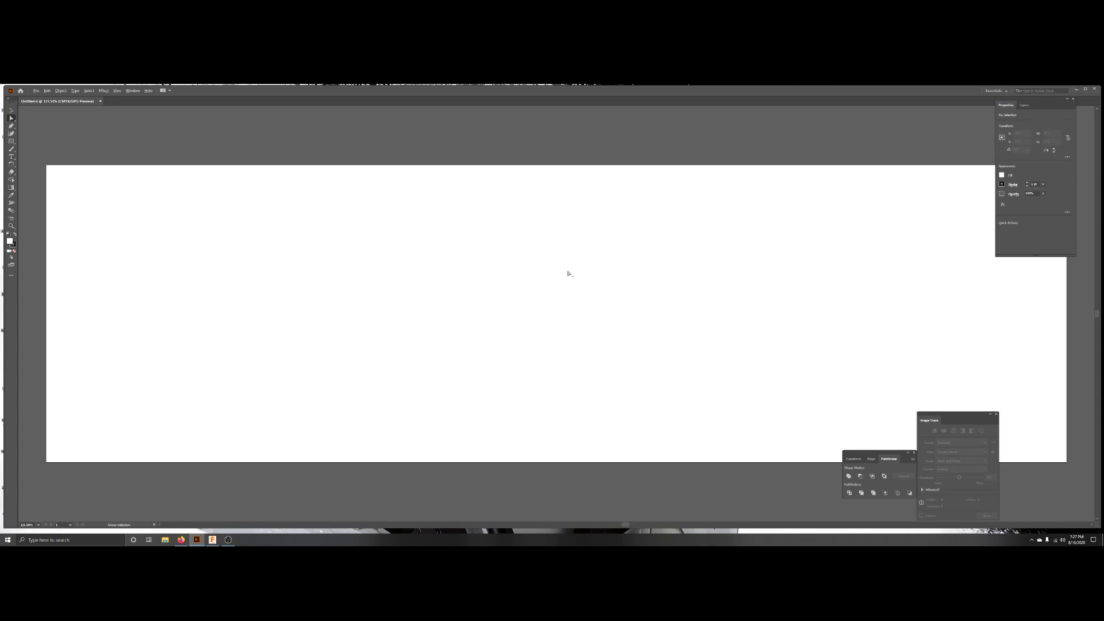
{"action": "key", "text": "ctrl+1"}
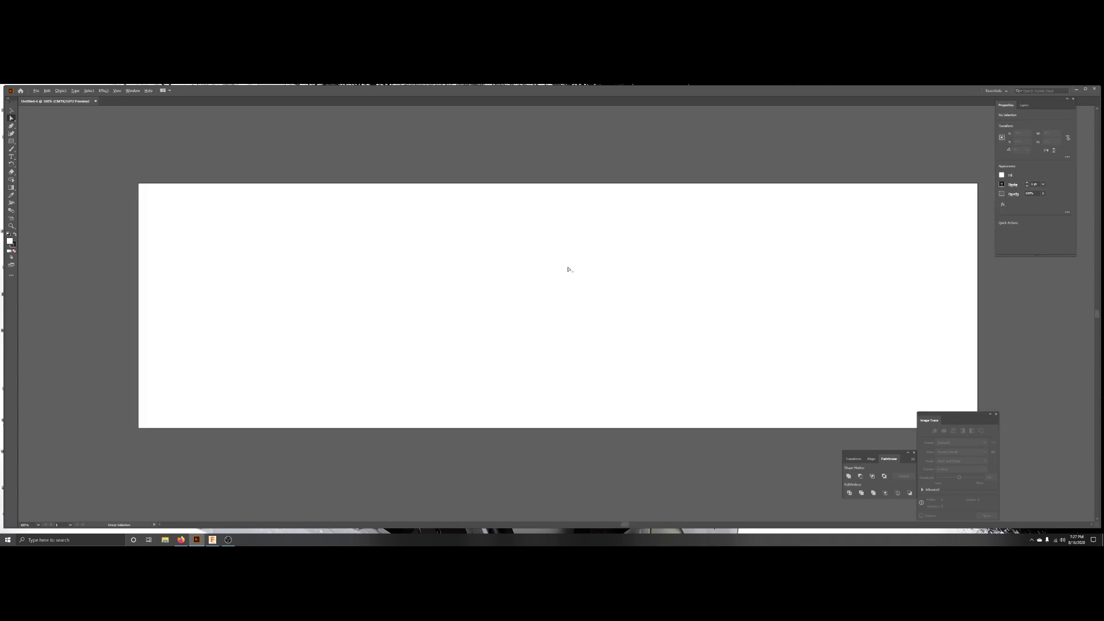
{"action": "scroll", "coordinate": [568, 269], "scroll_direction": "down", "scroll_amount": 1, "text": "alt"}
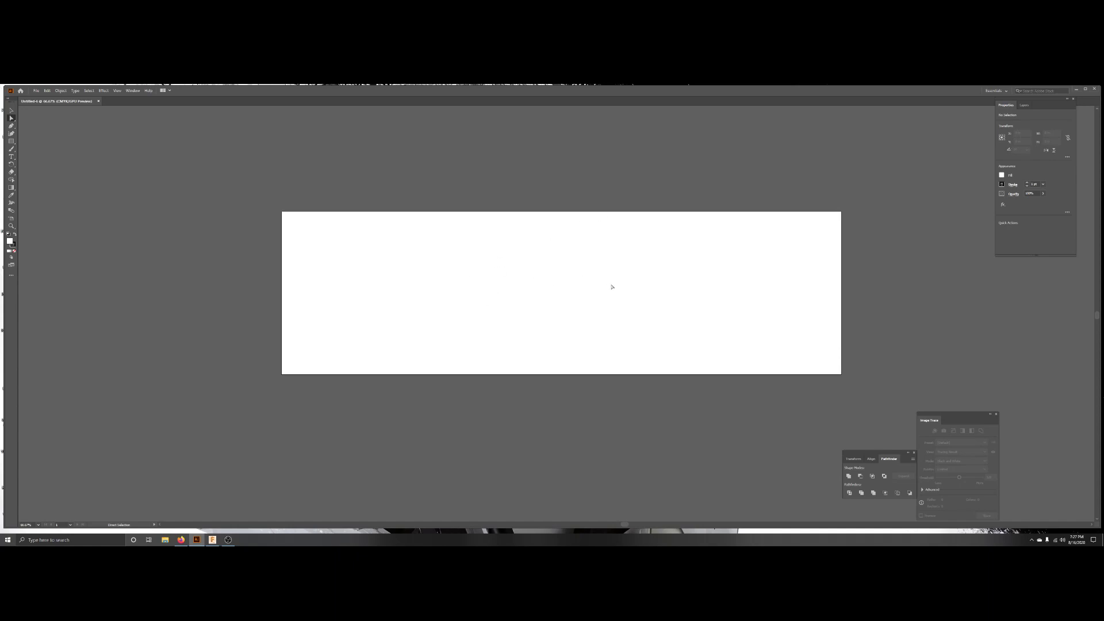
{"action": "scroll", "coordinate": [562, 311], "scroll_direction": "up", "scroll_amount": 2, "text": "alt"}
{"action": "scroll", "coordinate": [562, 311], "scroll_direction": "down", "scroll_amount": 2, "text": "alt"}
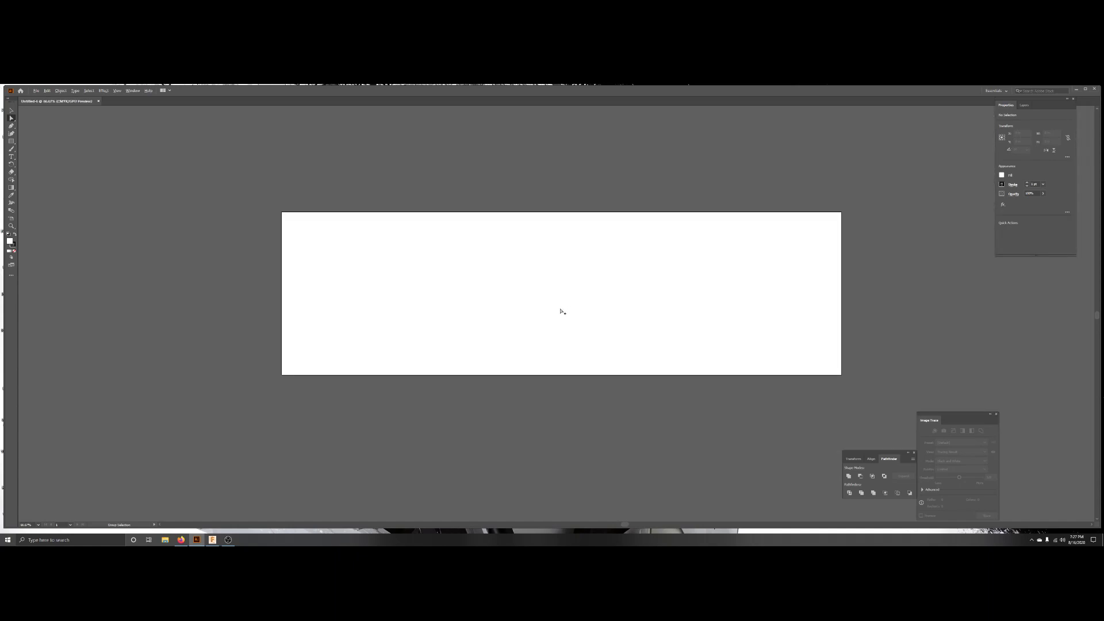
{"action": "scroll", "coordinate": [562, 311], "scroll_direction": "up", "scroll_amount": 1, "text": "alt"}
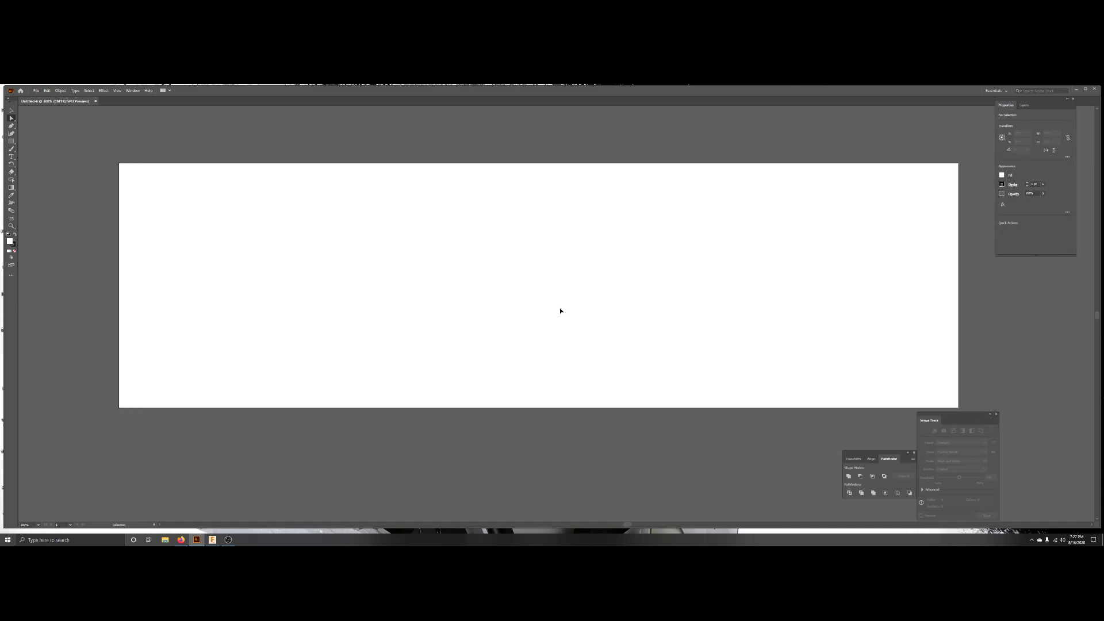
{"action": "scroll", "coordinate": [560, 308], "scroll_direction": "down", "scroll_amount": 8, "text": "ctrl"}
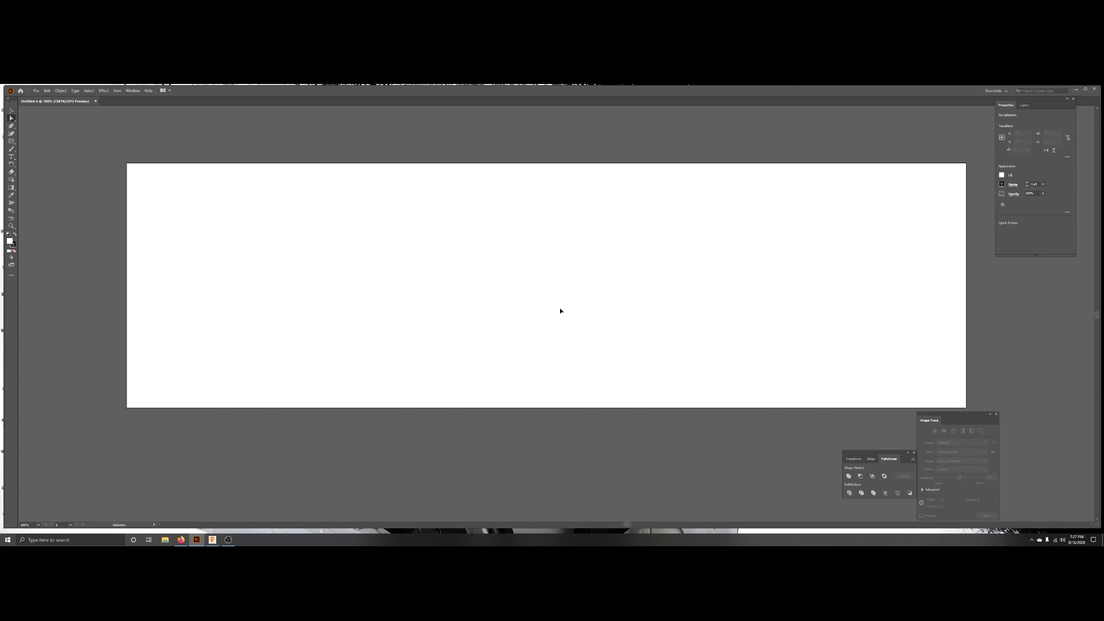
{"action": "scroll", "coordinate": [560, 308], "scroll_direction": "up", "scroll_amount": 5, "text": "ctrl"}
{"action": "scroll", "coordinate": [560, 308], "scroll_direction": "up", "scroll_amount": 5, "text": "ctrl"}
{"action": "scroll", "coordinate": [560, 308], "scroll_direction": "down", "scroll_amount": 5, "text": "ctrl"}
{"action": "scroll", "coordinate": [560, 308], "scroll_direction": "up", "scroll_amount": 4, "text": "ctrl"}
{"action": "scroll", "coordinate": [561, 313], "scroll_direction": "down", "scroll_amount": 1, "text": "ctrl"}
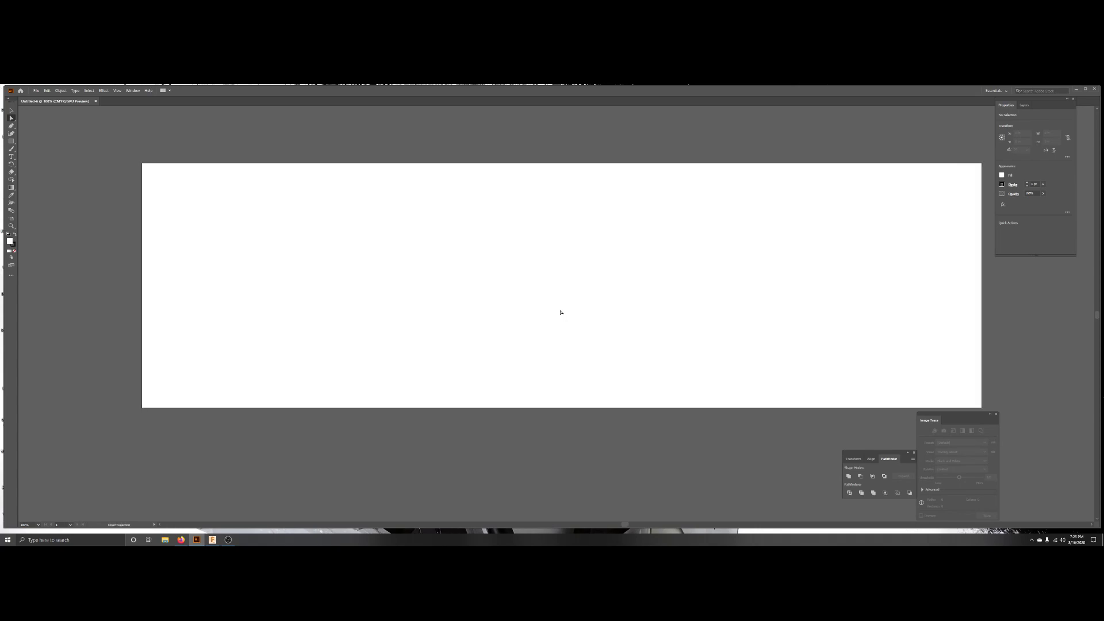
{"action": "scroll", "coordinate": [562, 312], "scroll_direction": "up", "scroll_amount": 3}
{"action": "scroll", "coordinate": [562, 312], "scroll_direction": "down", "scroll_amount": 1}
{"action": "scroll", "coordinate": [564, 313], "scroll_direction": "up", "scroll_amount": 1}
{"action": "scroll", "coordinate": [564, 313], "scroll_direction": "down", "scroll_amount": 1}
{"action": "scroll", "coordinate": [565, 319], "scroll_direction": "up", "scroll_amount": 2}
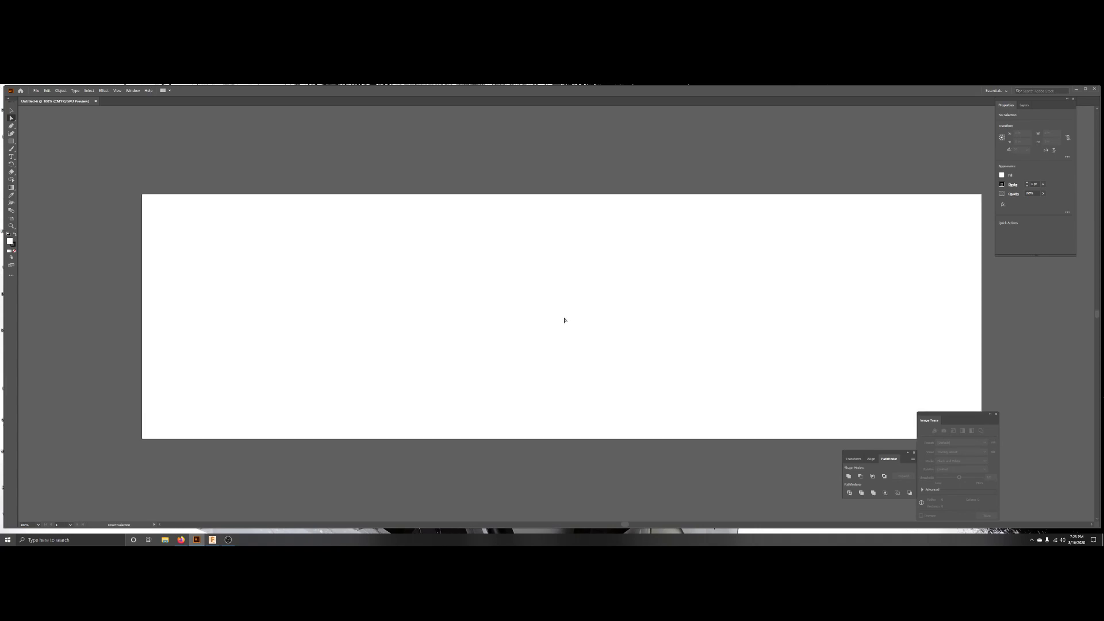
{"action": "key", "text": "ctrl"}
{"action": "scroll", "coordinate": [565, 321], "scroll_direction": "up", "scroll_amount": 3}
{"action": "scroll", "coordinate": [564, 322], "scroll_direction": "down", "scroll_amount": 6}
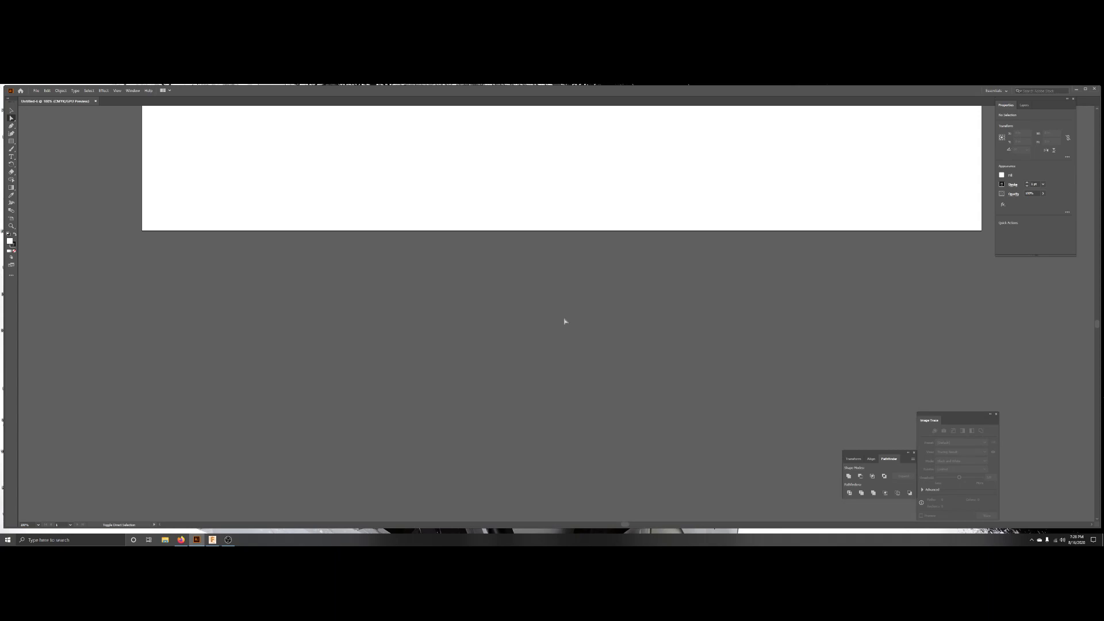
{"action": "scroll", "coordinate": [565, 322], "scroll_direction": "up", "scroll_amount": 3}
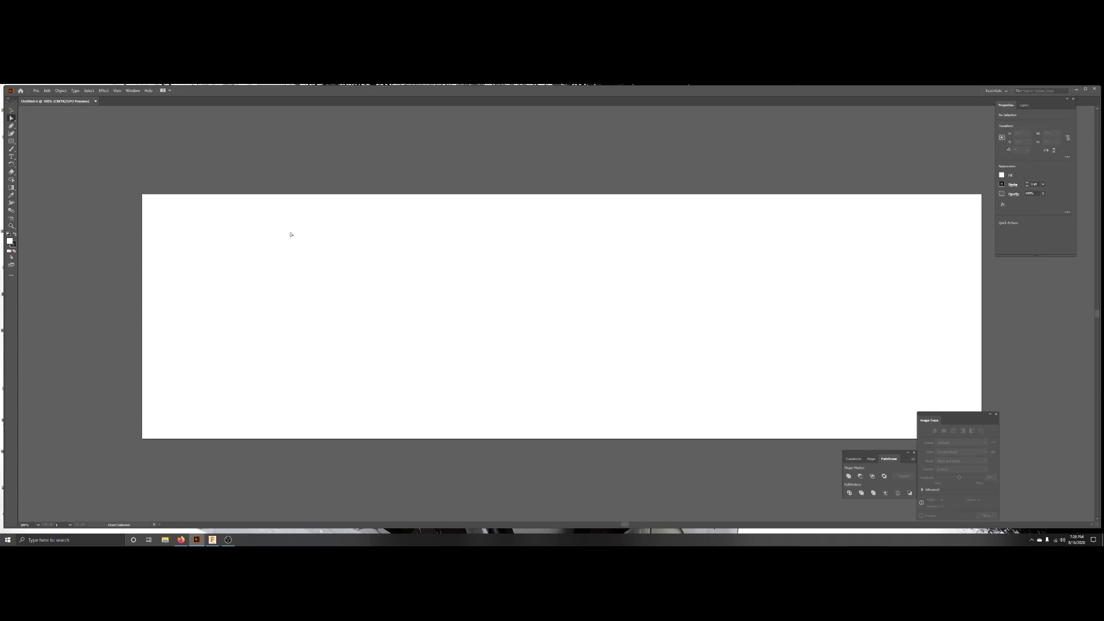
Place the Indian Logo image from the Signs folder inside SVG's CNC Designs on the desktop.
{"action": "left_click", "coordinate": [36, 91]}
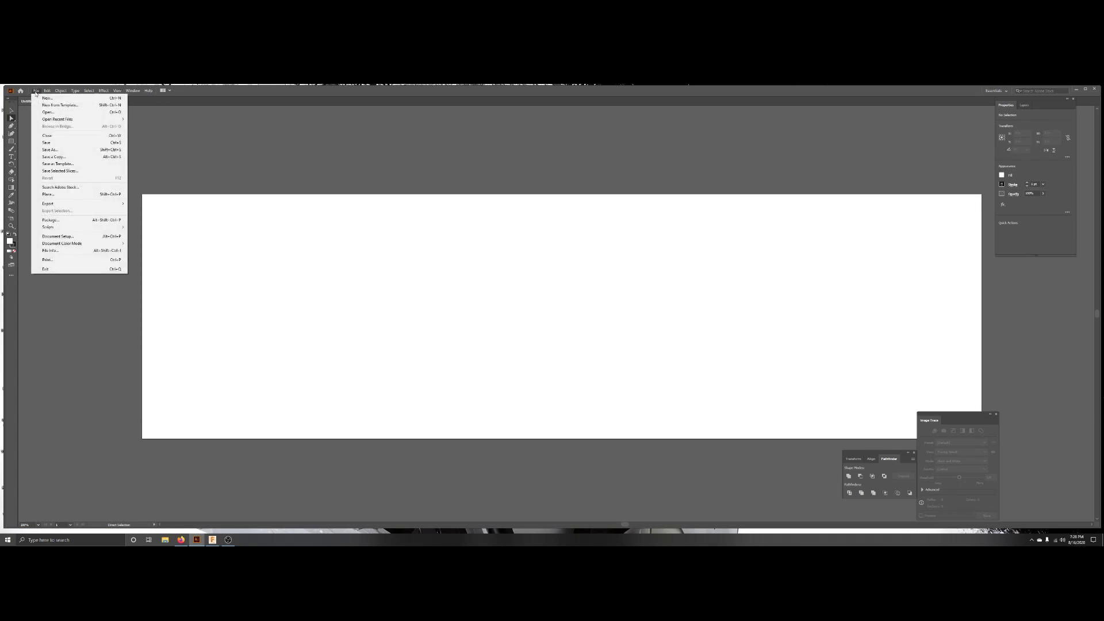
{"action": "left_click", "coordinate": [39, 91]}
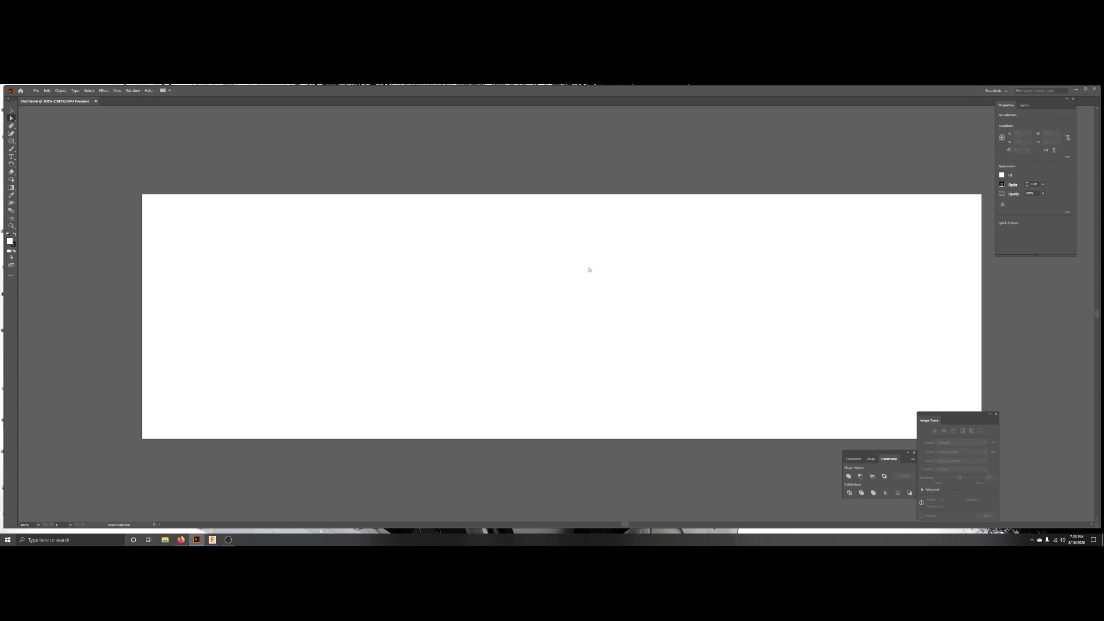
{"action": "left_click", "coordinate": [36, 91]}
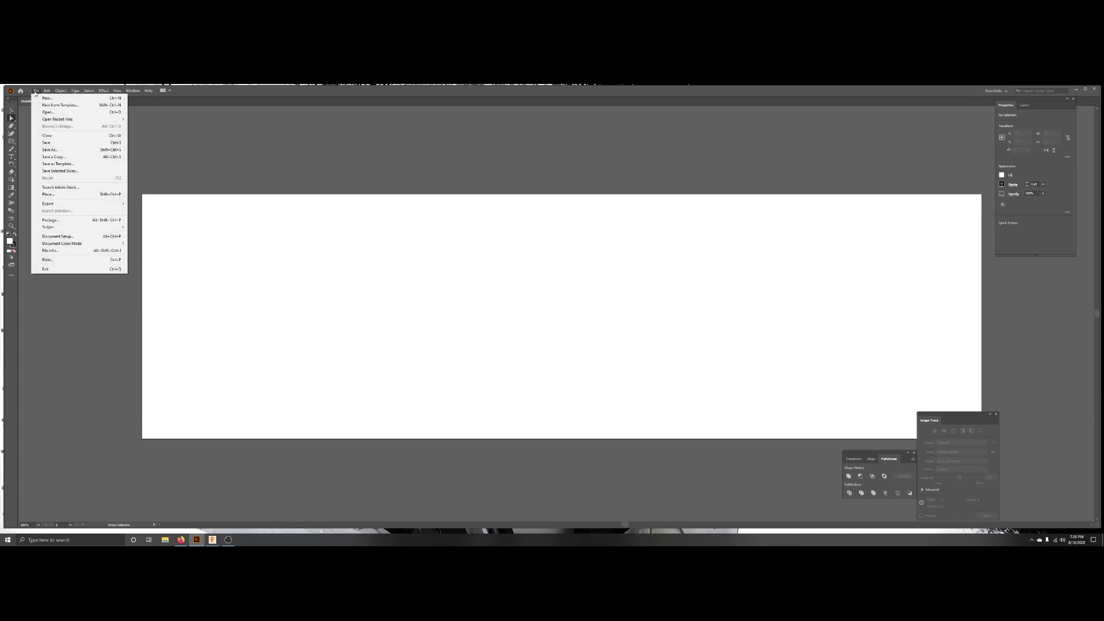
{"action": "left_click", "coordinate": [64, 194]}
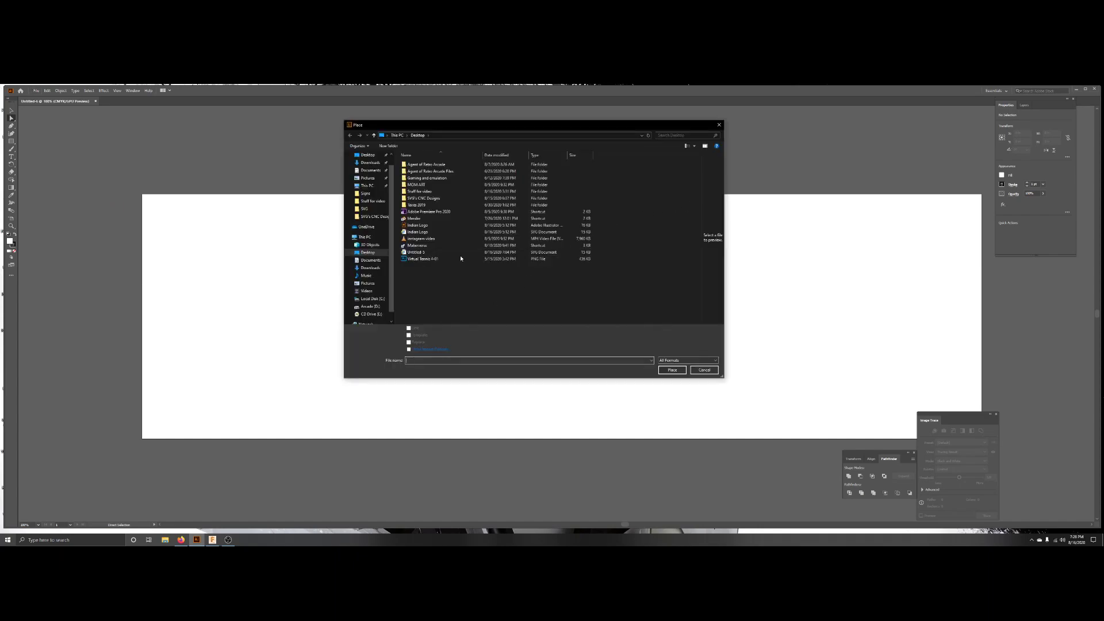
{"action": "double_click", "coordinate": [426, 199]}
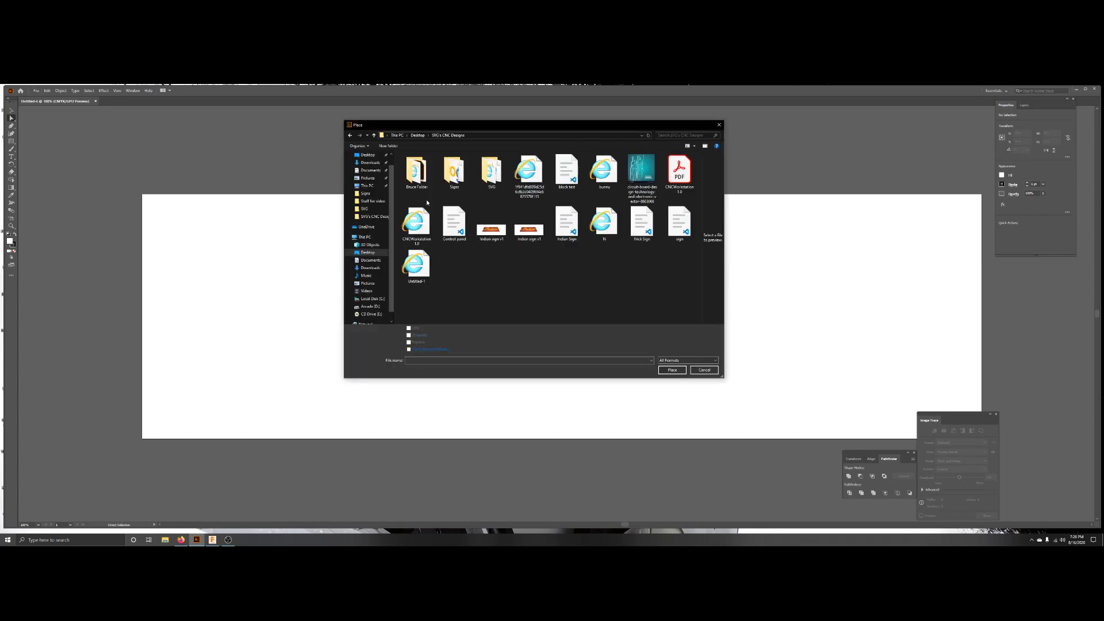
{"action": "double_click", "coordinate": [455, 173]}
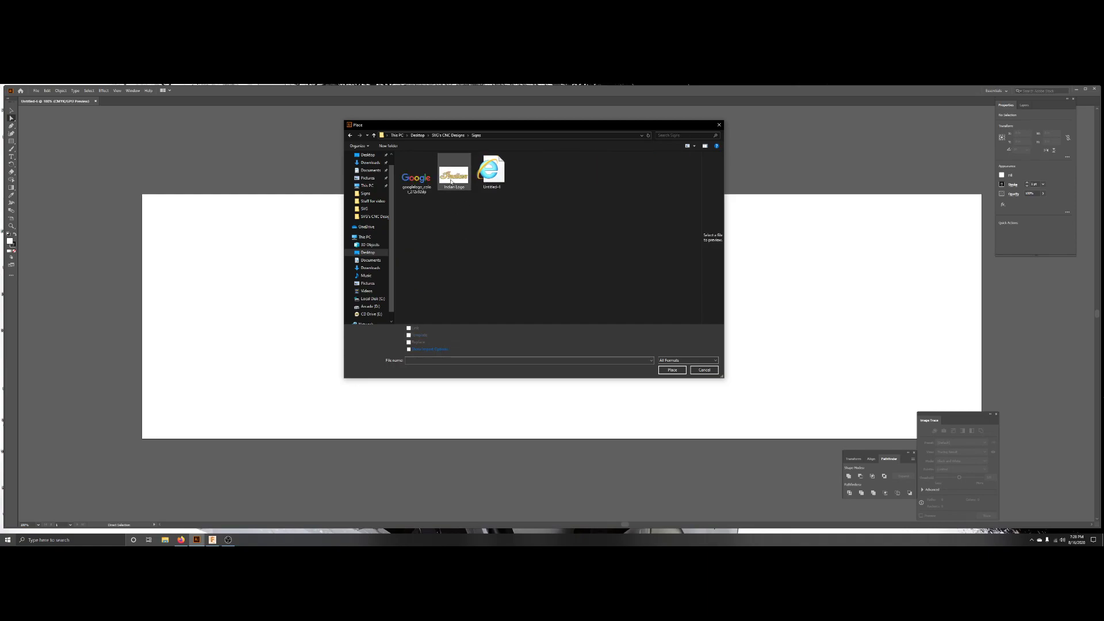
{"action": "double_click", "coordinate": [459, 179]}
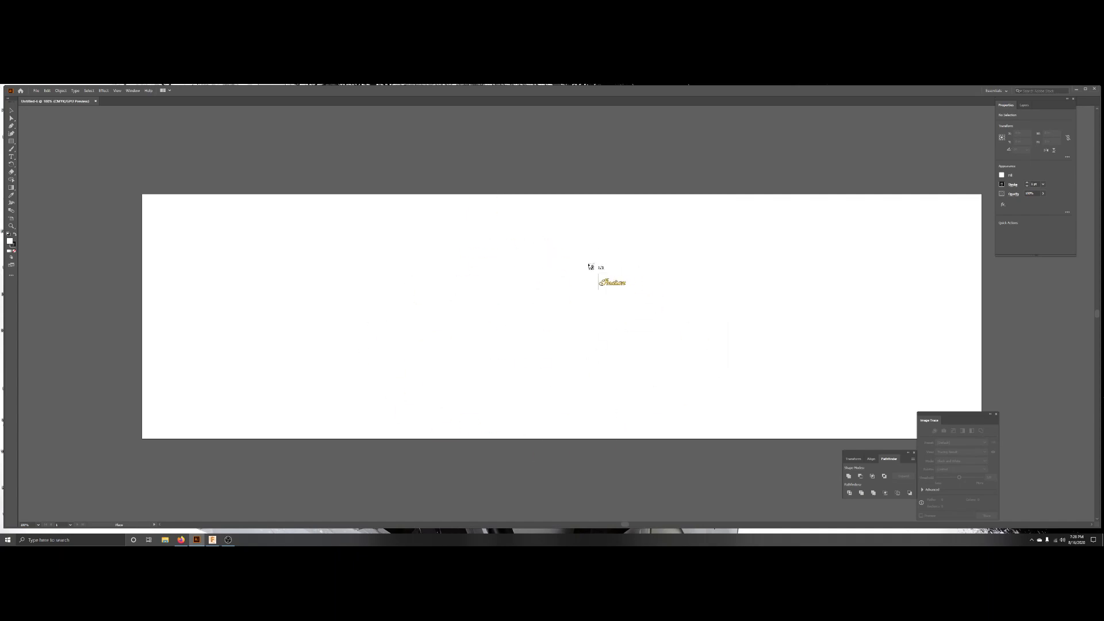
Drop the logo onto the artboard, enlarging it to fill the artboard's middle.
{"action": "left_click", "coordinate": [533, 297]}
{"action": "left_click_drag", "start_coordinate": [700, 330], "coordinate": [497, 219]}
{"action": "left_click_drag", "start_coordinate": [574, 250], "coordinate": [564, 241]}
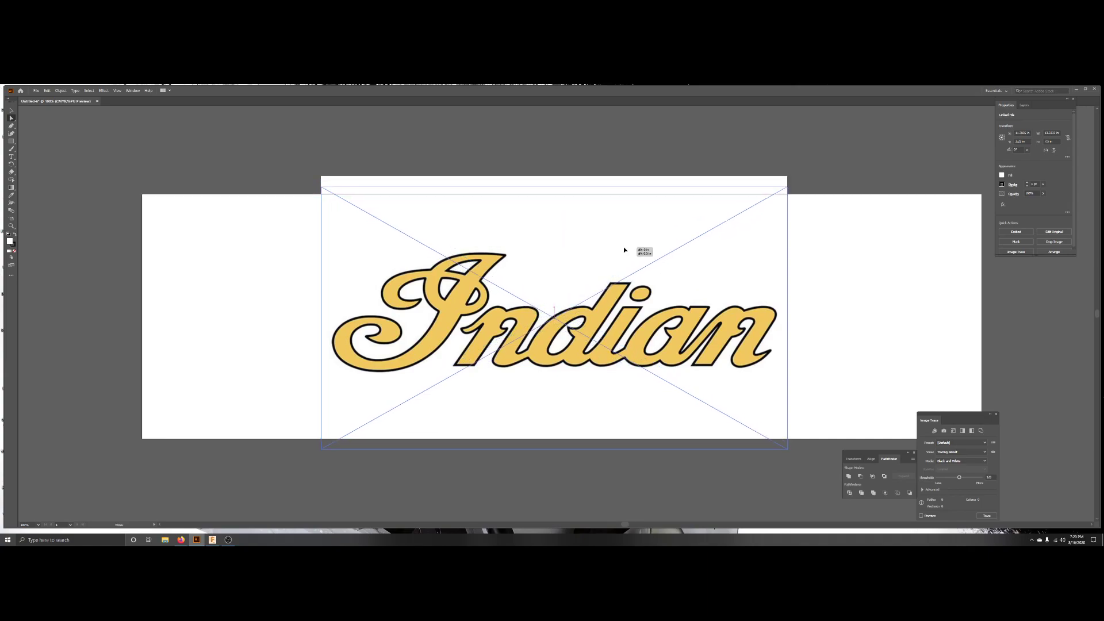
{"action": "left_click_drag", "start_coordinate": [624, 244], "coordinate": [638, 270]}
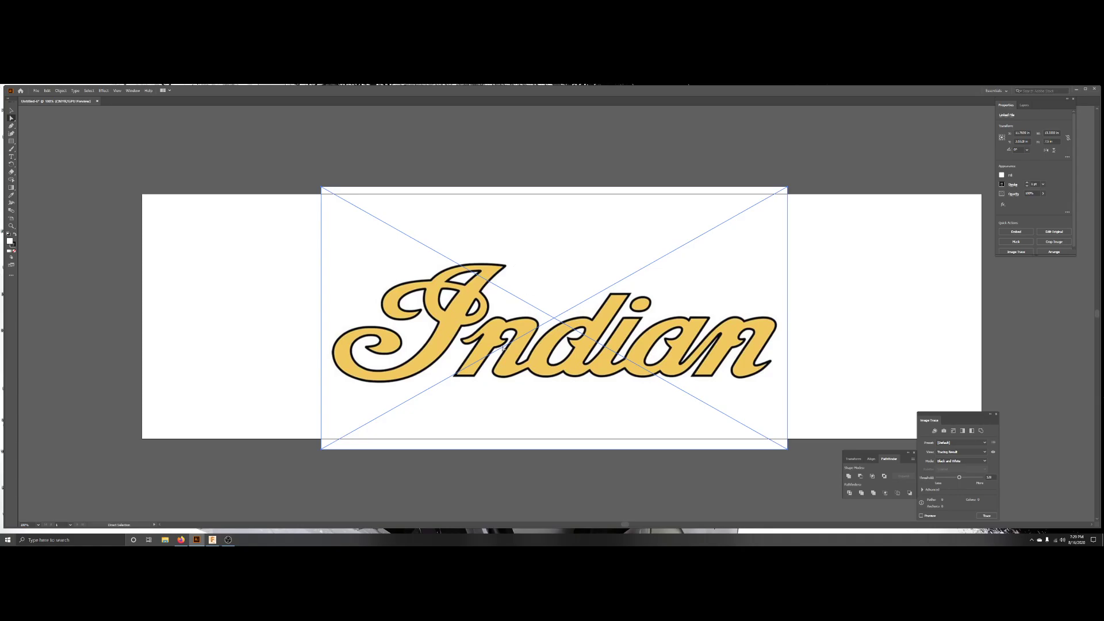
Image trace the placed logo with Make and Expand to convert it into vector paths.
{"action": "scroll", "coordinate": [504, 348], "scroll_direction": "up", "scroll_amount": 5, "text": "alt"}
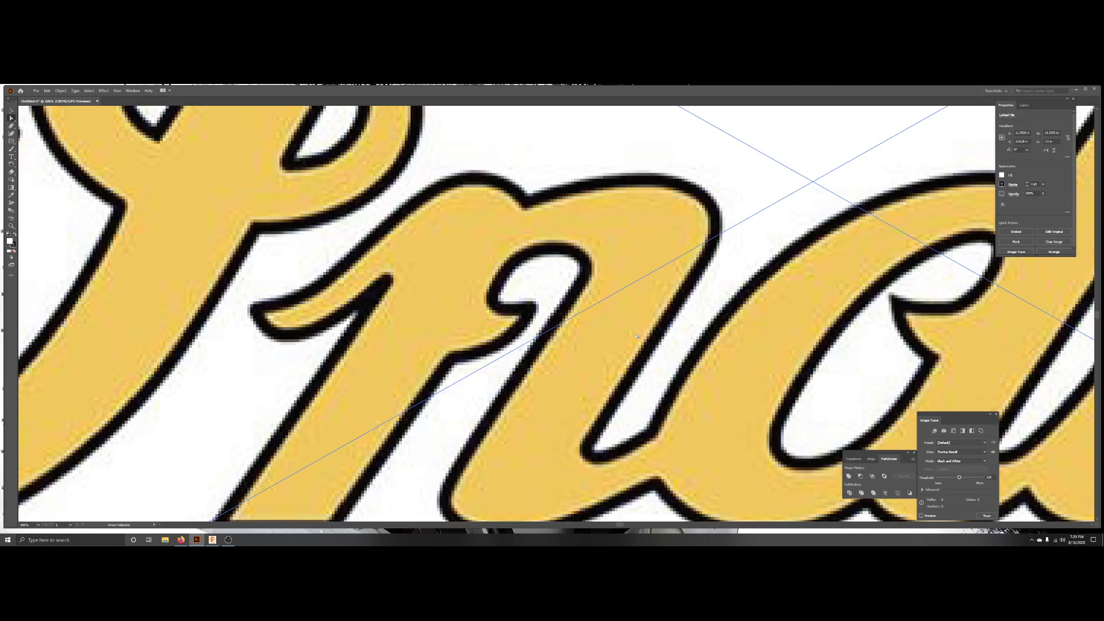
{"action": "scroll", "coordinate": [637, 336], "scroll_direction": "down", "scroll_amount": 6, "text": "alt"}
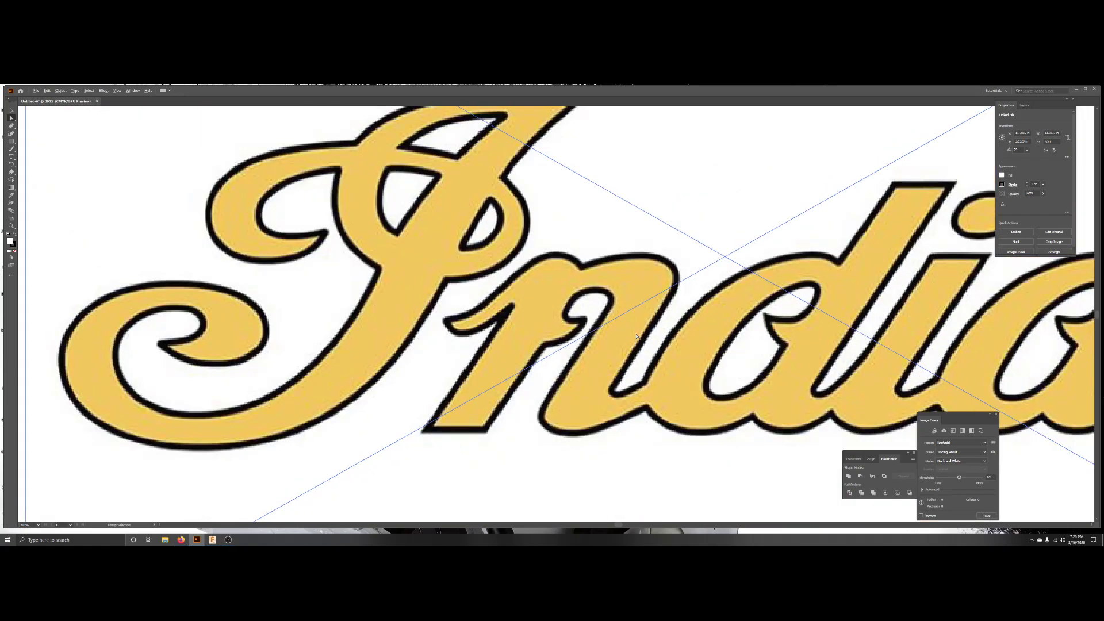
{"action": "scroll", "coordinate": [567, 327], "scroll_direction": "down", "scroll_amount": 1, "text": "alt"}
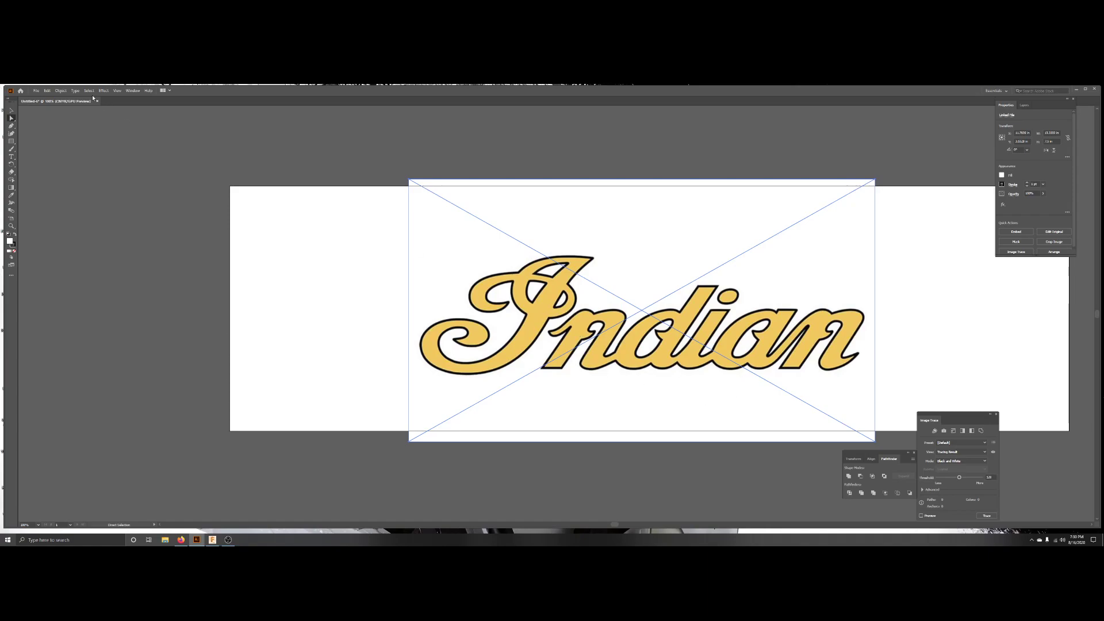
{"action": "left_click", "coordinate": [61, 91]}
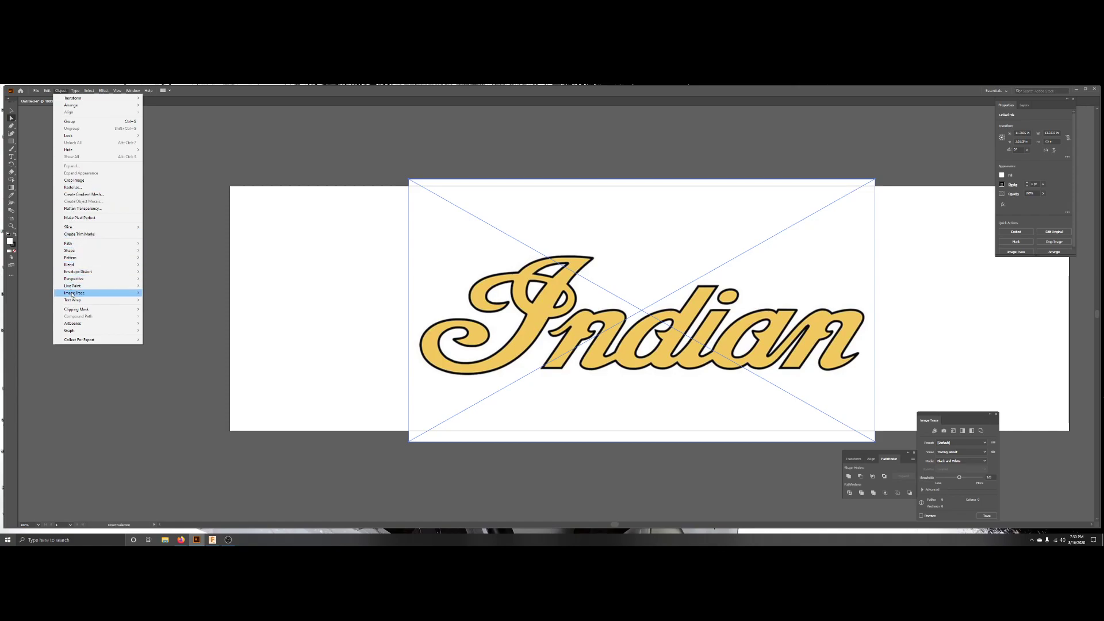
{"action": "mouse_move", "coordinate": [72, 293]}
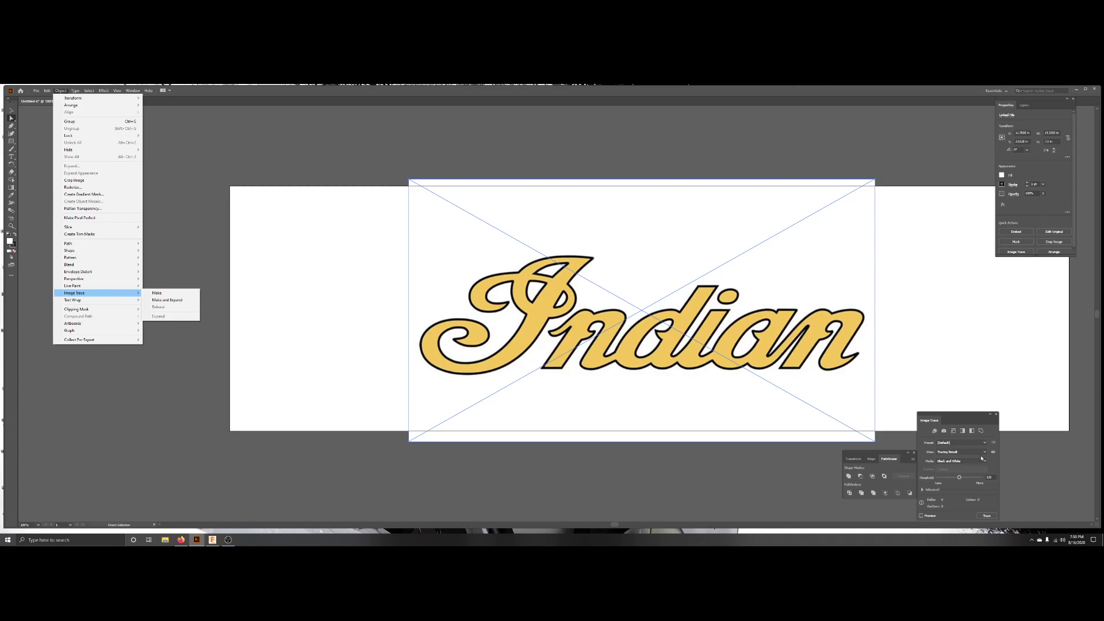
{"action": "mouse_move", "coordinate": [133, 92]}
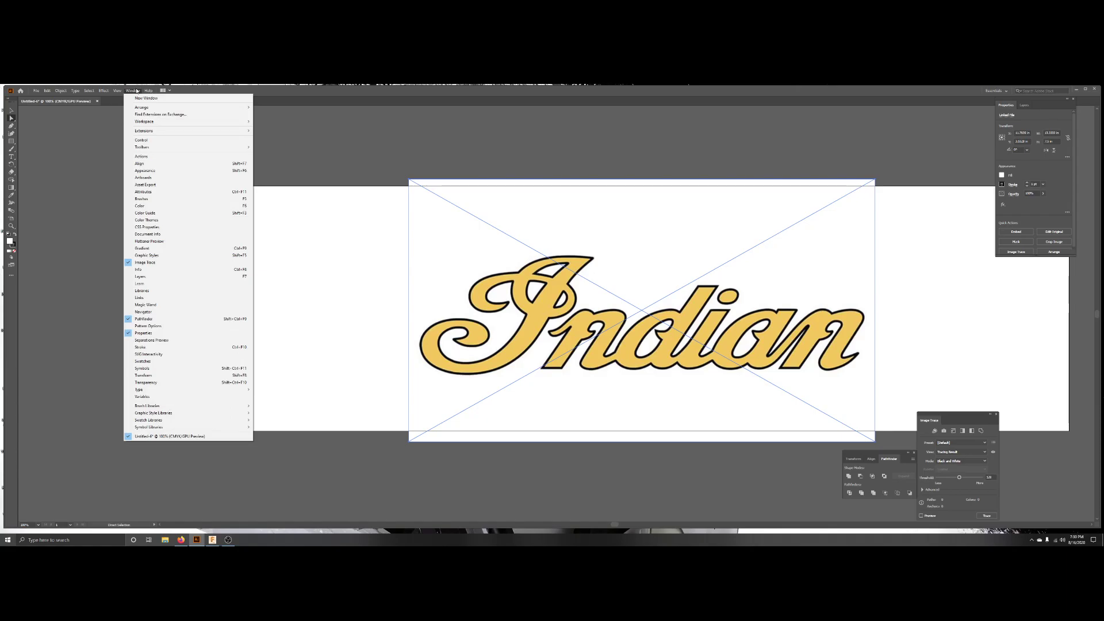
{"action": "mouse_move", "coordinate": [57, 91]}
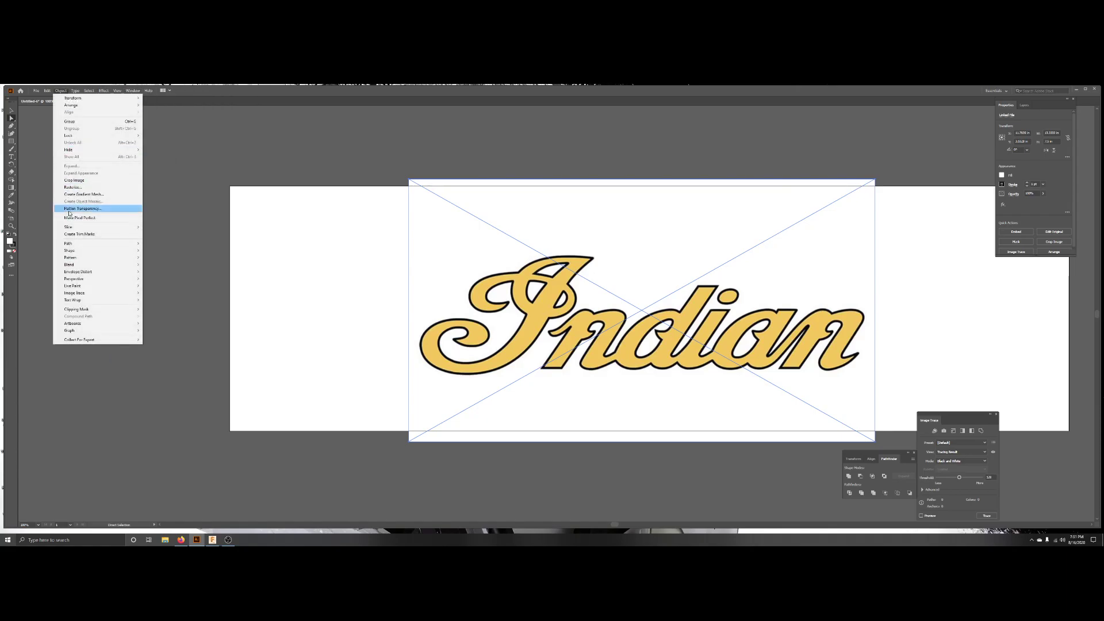
{"action": "mouse_move", "coordinate": [72, 245]}
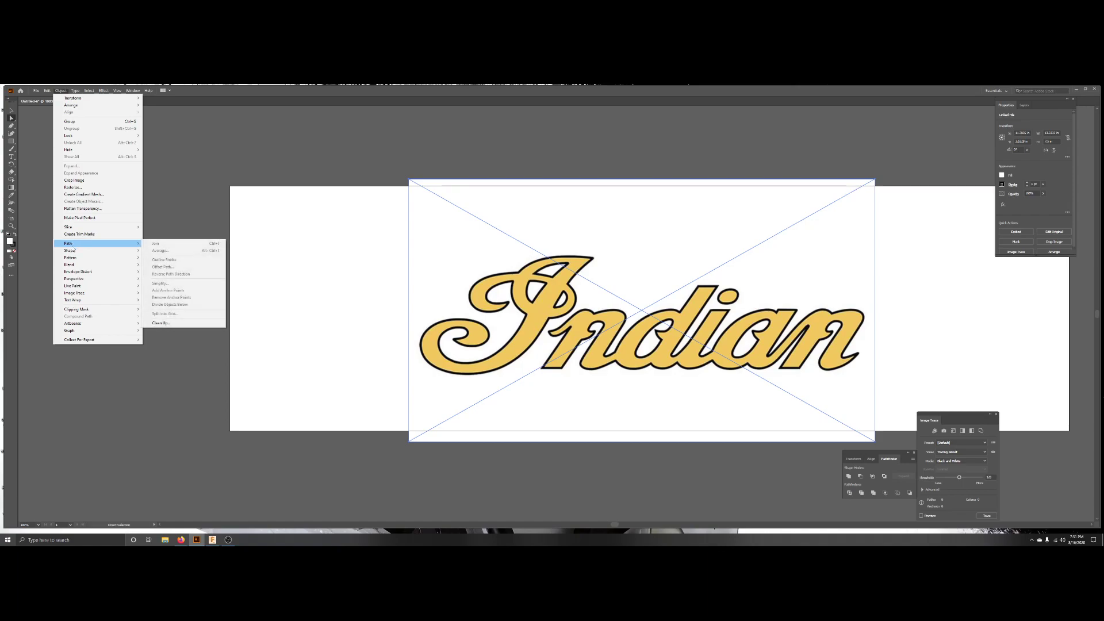
{"action": "mouse_move", "coordinate": [74, 294]}
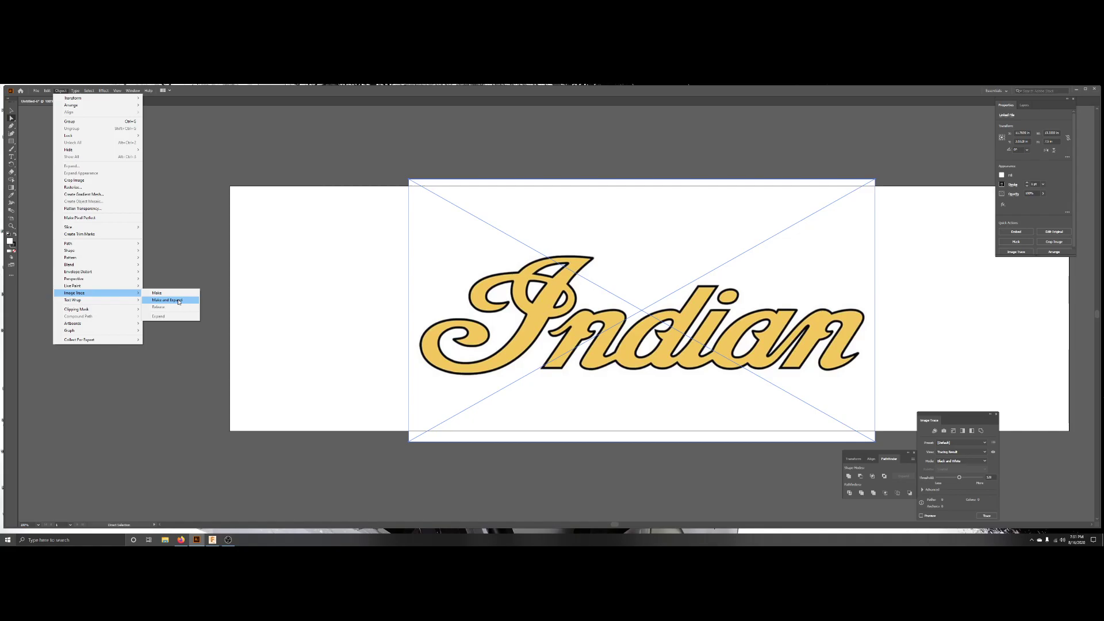
{"action": "left_click", "coordinate": [178, 301]}
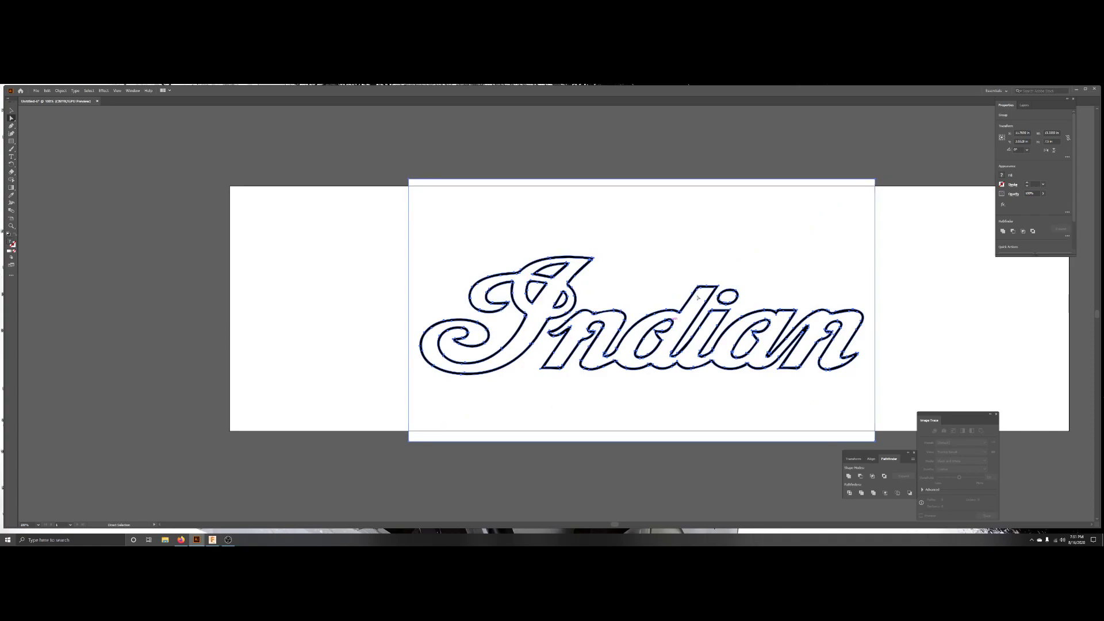
Set the traced artwork's fill to none and its stroke to black.
{"action": "left_click", "coordinate": [1002, 175]}
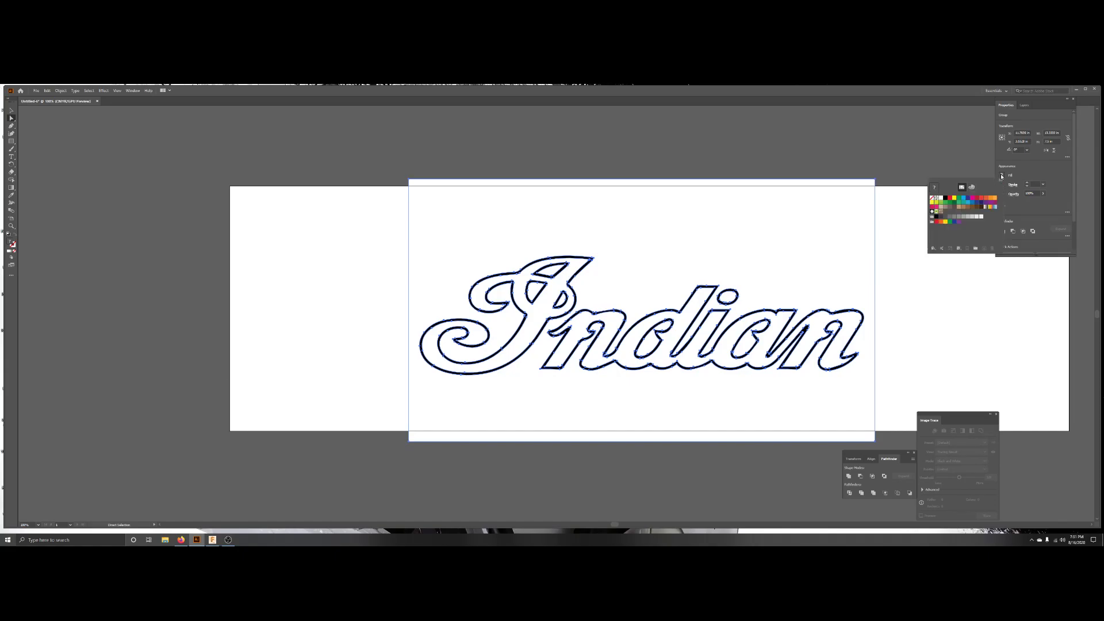
{"action": "left_click", "coordinate": [932, 198]}
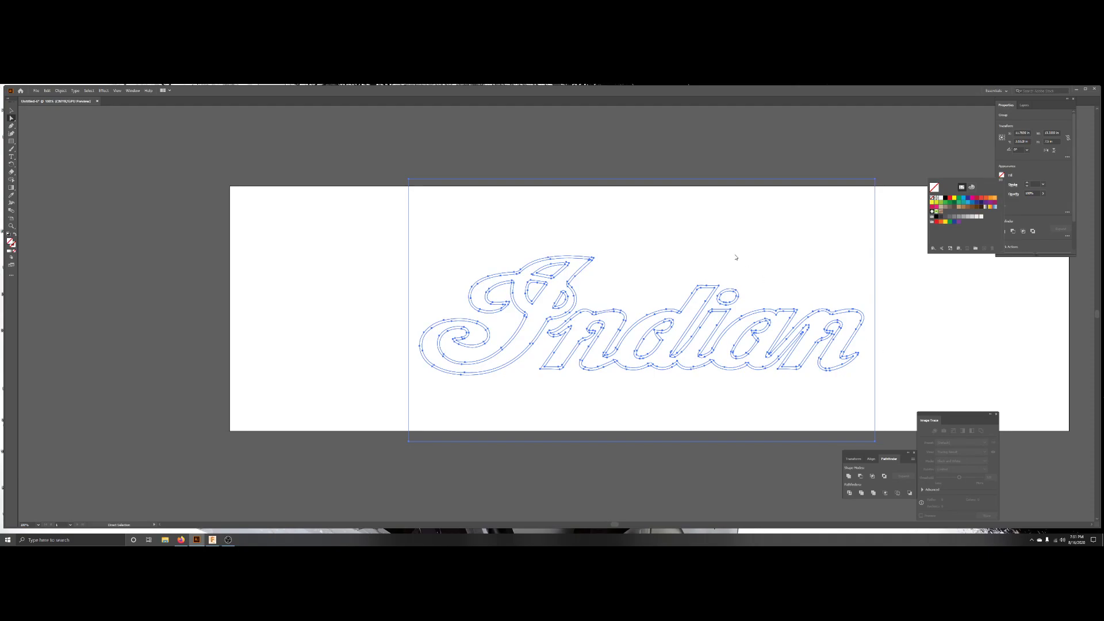
{"action": "left_click", "coordinate": [1020, 179]}
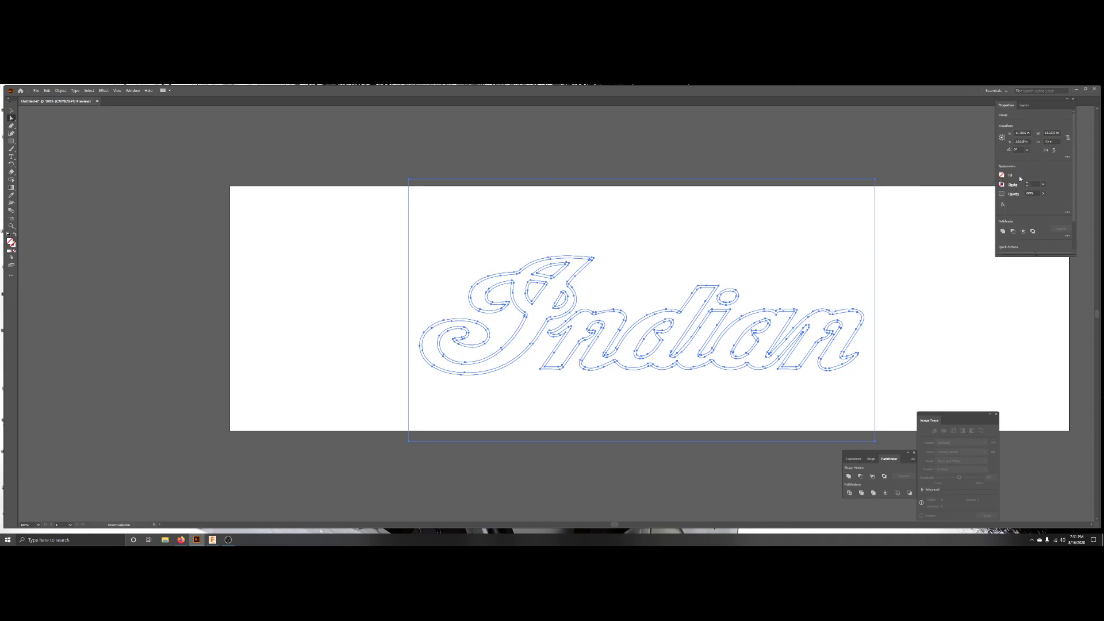
{"action": "left_click", "coordinate": [1008, 186]}
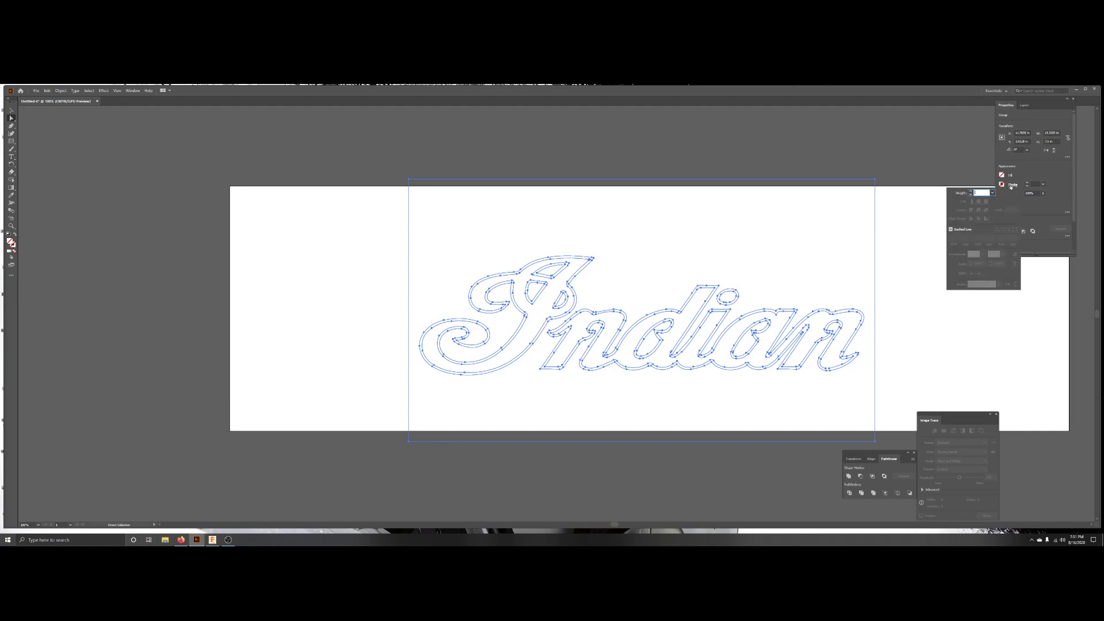
{"action": "left_click", "coordinate": [1024, 179]}
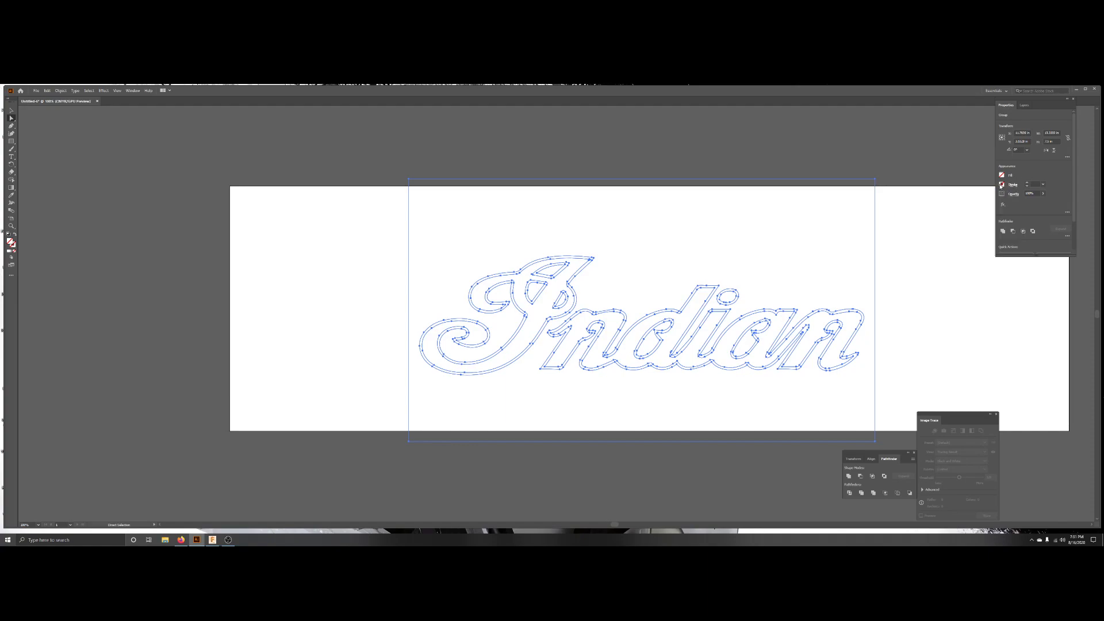
{"action": "left_click", "coordinate": [1001, 185]}
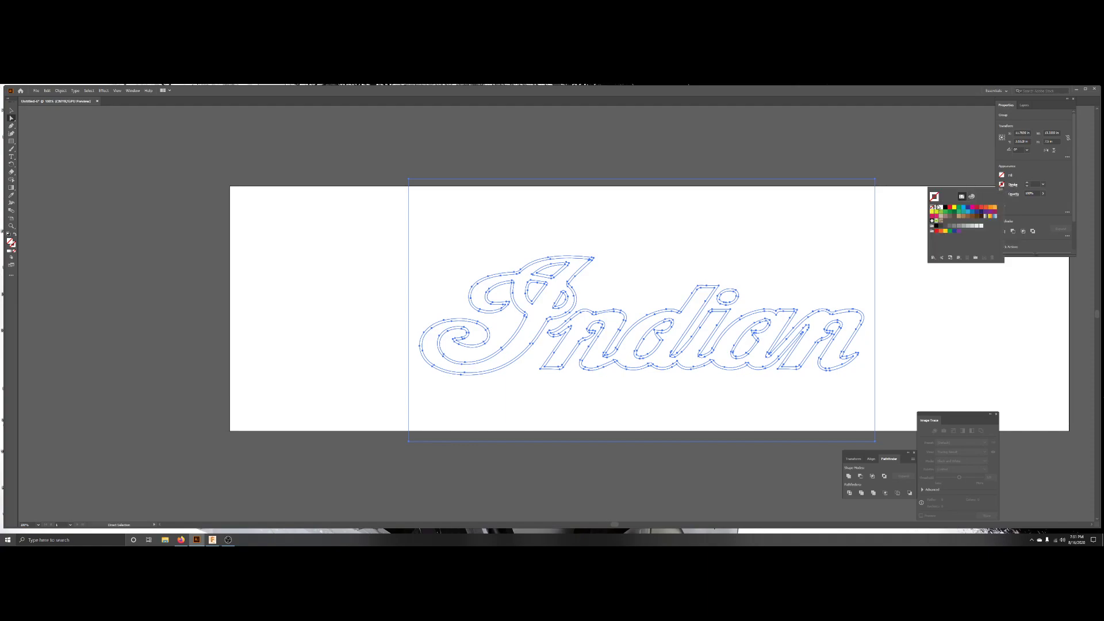
{"action": "left_click", "coordinate": [937, 208]}
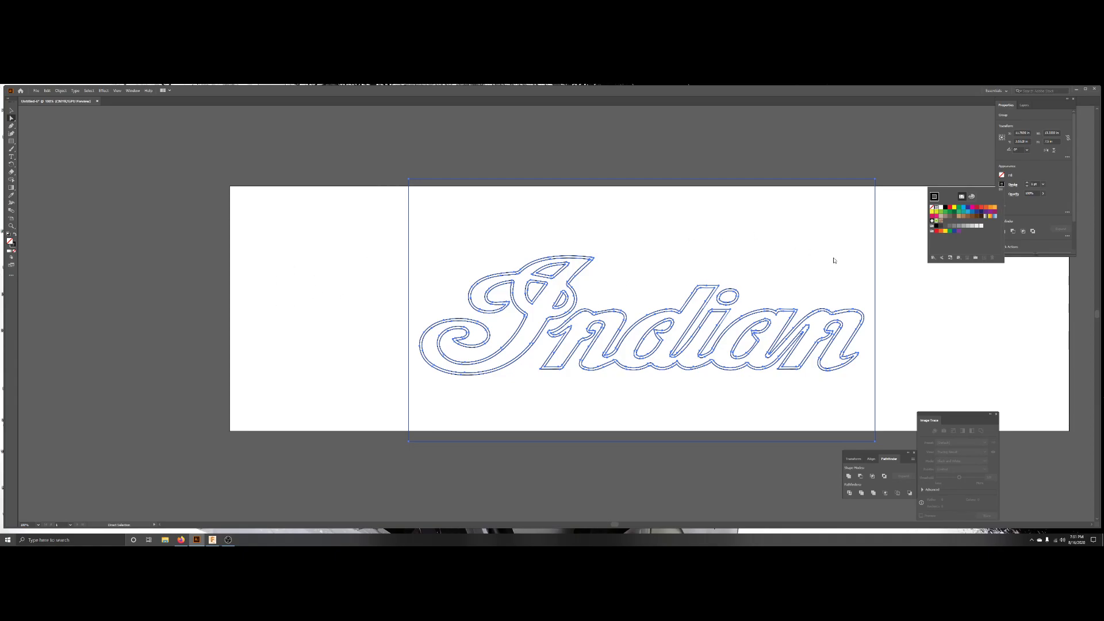
Delete the white background rectangle left behind by the trace.
{"action": "scroll", "coordinate": [806, 274], "scroll_direction": "up", "scroll_amount": 5, "text": "alt"}
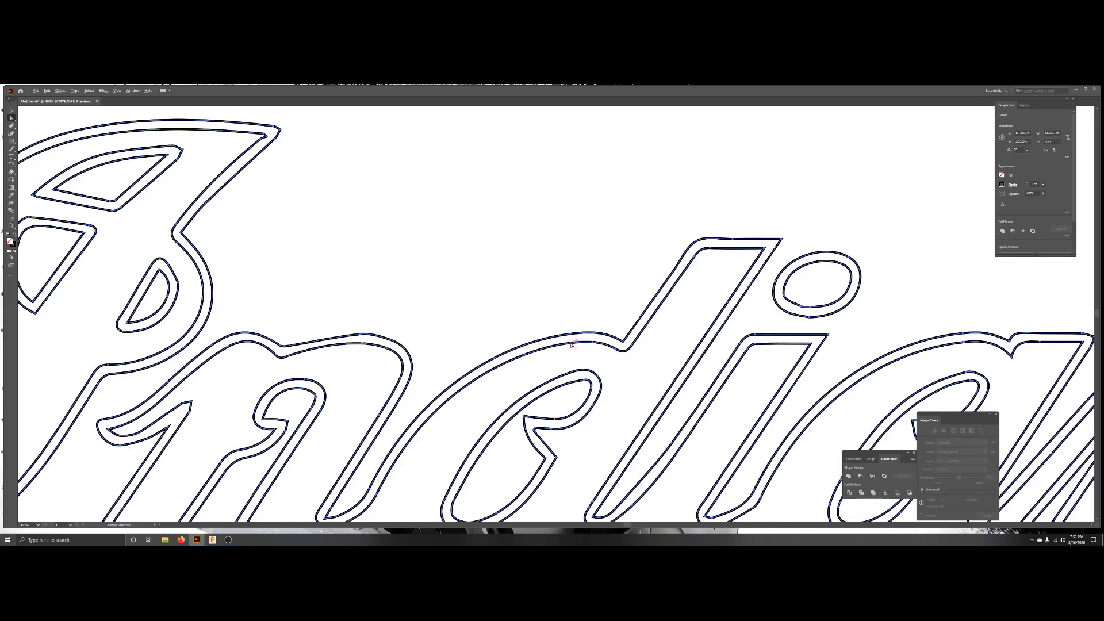
{"action": "scroll", "coordinate": [573, 345], "scroll_direction": "down", "scroll_amount": 4, "text": "alt"}
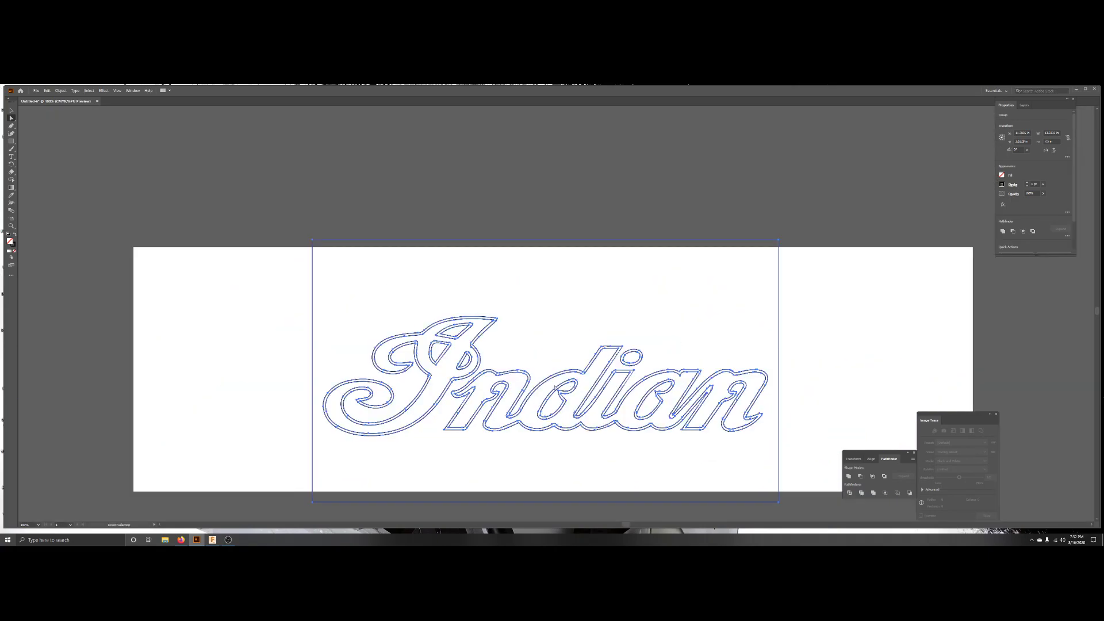
{"action": "scroll", "coordinate": [532, 424], "scroll_direction": "down", "scroll_amount": 1}
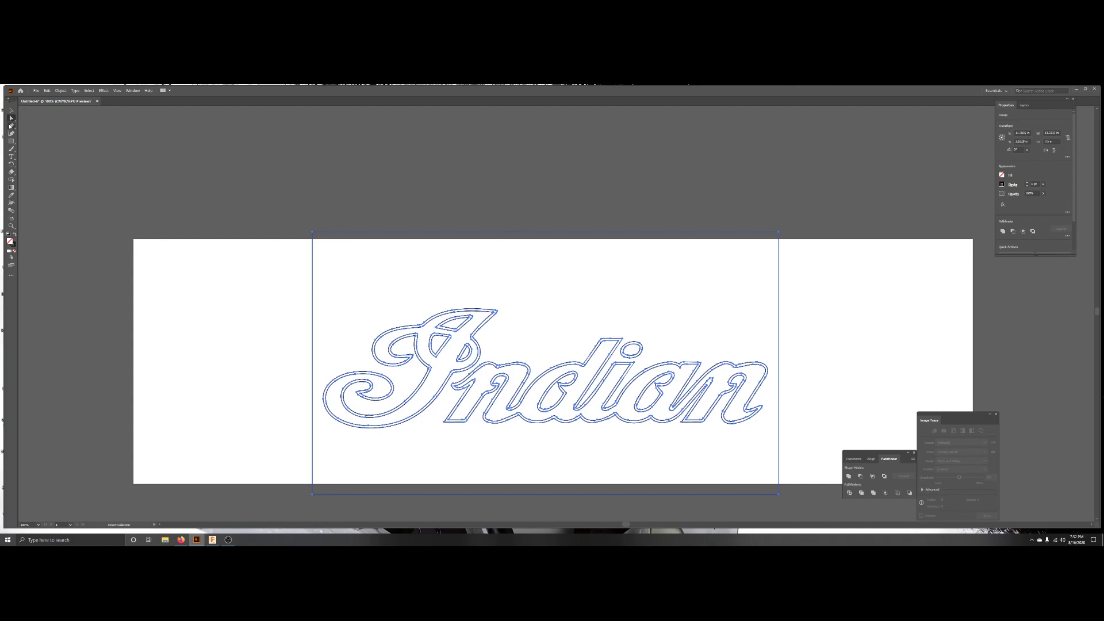
{"action": "left_click", "coordinate": [195, 275]}
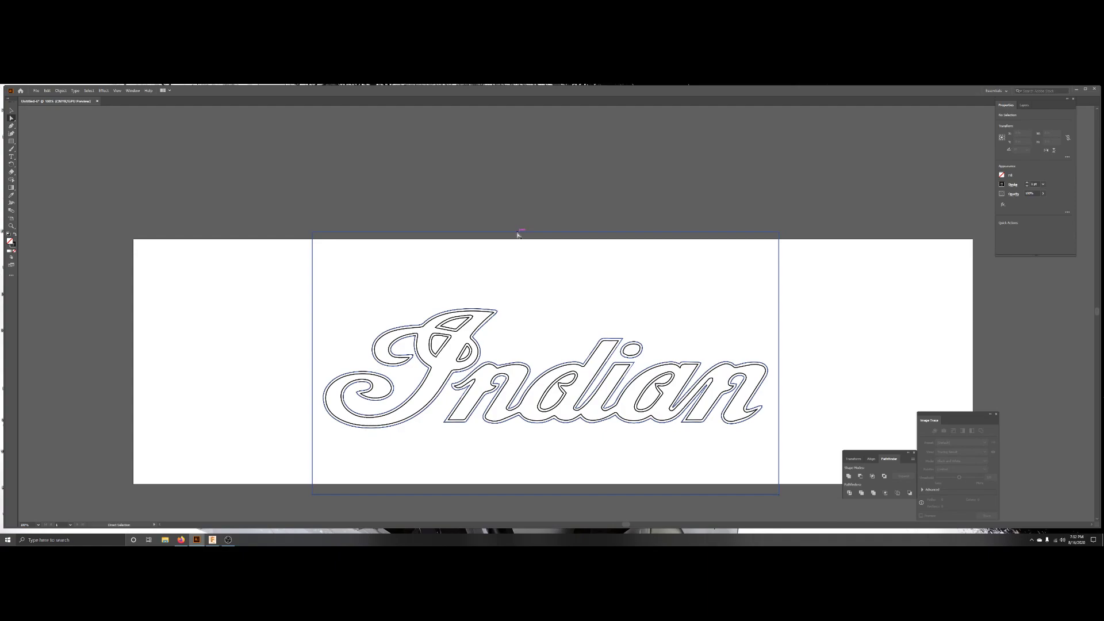
{"action": "left_click", "coordinate": [490, 233]}
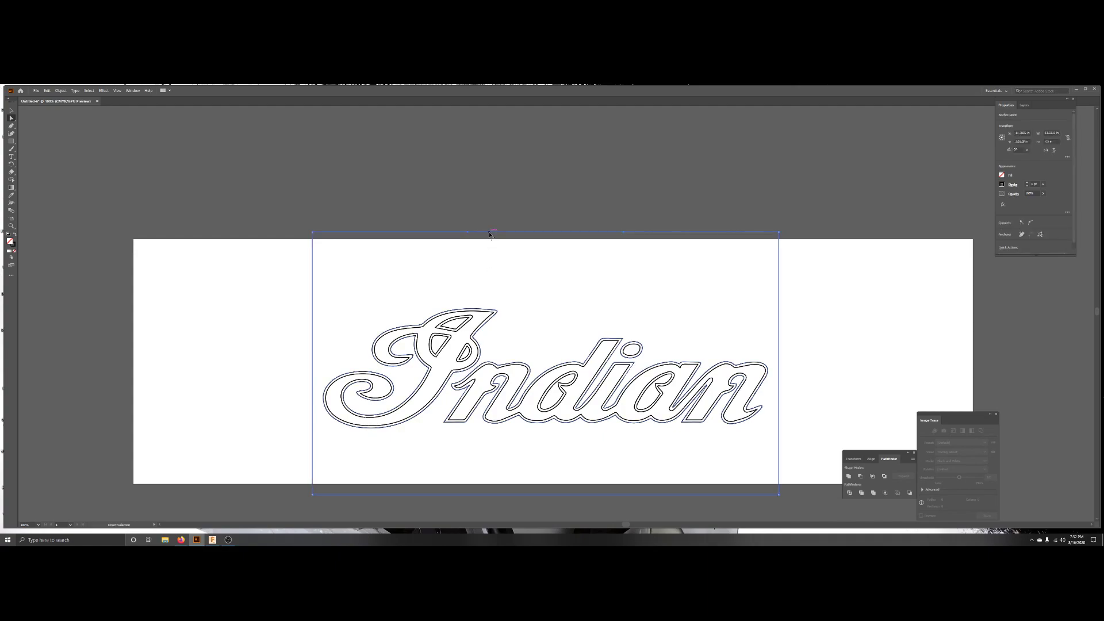
{"action": "key", "text": "Delete"}
{"action": "key", "text": "Delete"}
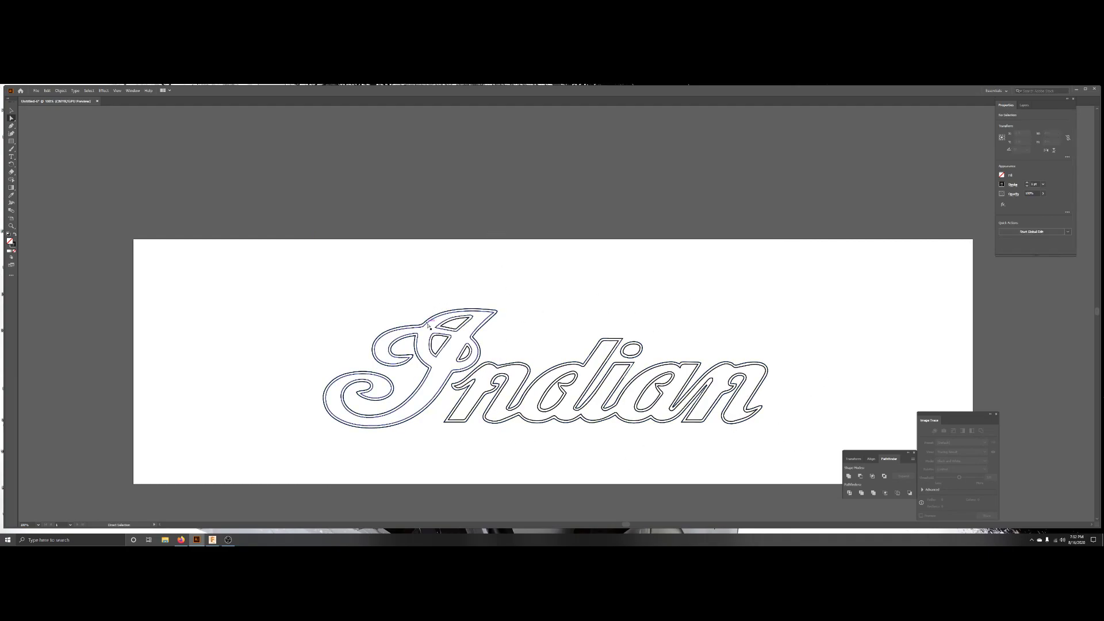
Delete the duplicate outer outline paths around the letters.
{"action": "left_click", "coordinate": [428, 326]}
{"action": "key", "text": "Delete"}
{"action": "key", "text": "Delete"}
{"action": "left_click", "coordinate": [435, 320]}
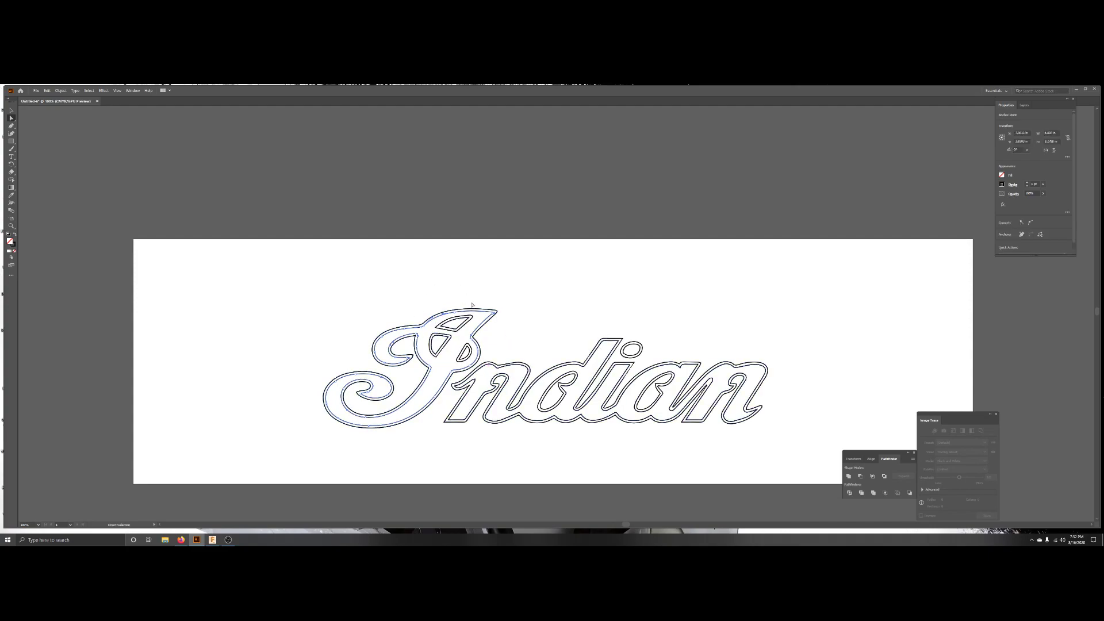
{"action": "key", "text": "Delete"}
Select the inner letter outlines and counter shapes together and combine them into a compound path.
{"action": "left_click", "coordinate": [486, 359]}
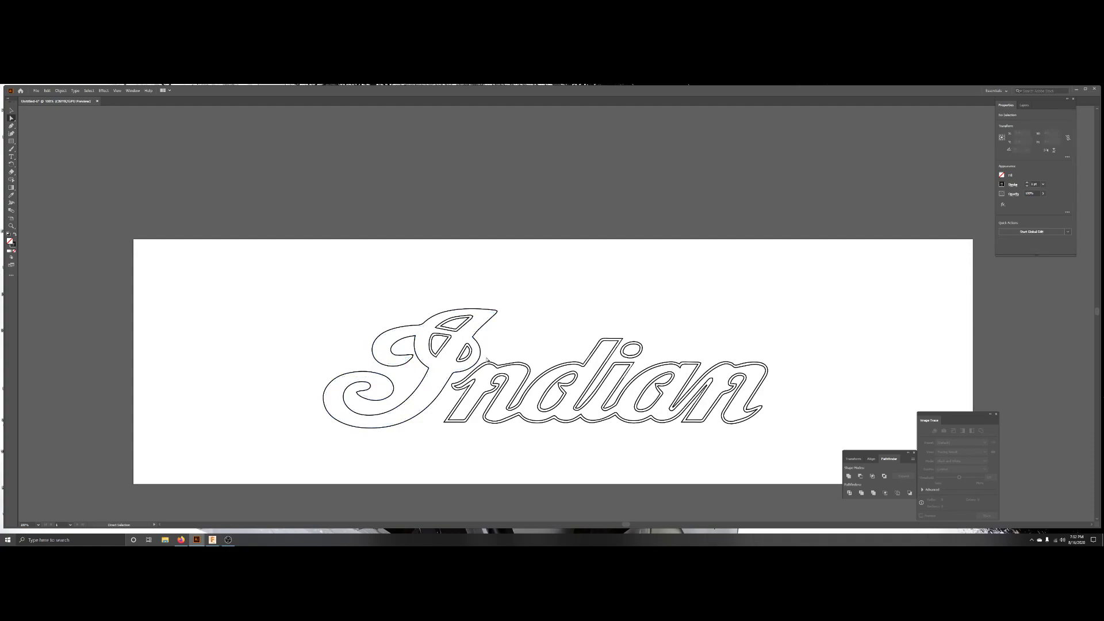
{"action": "left_click", "coordinate": [445, 343]}
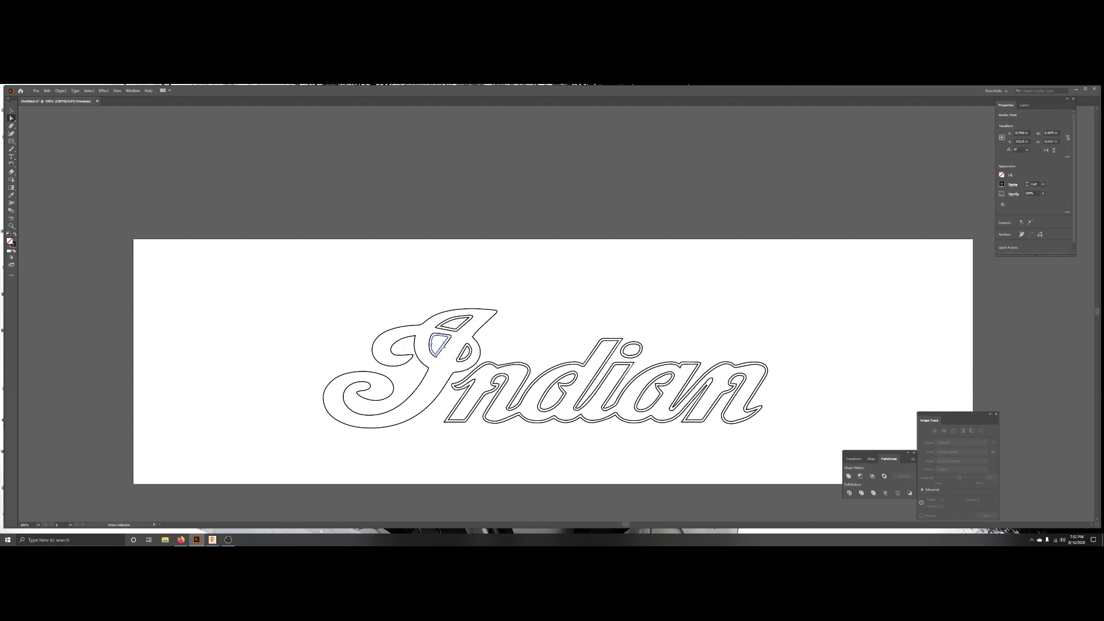
{"action": "left_click", "coordinate": [460, 327], "text": "shift"}
{"action": "left_click", "coordinate": [467, 348], "text": "shift"}
{"action": "left_click", "coordinate": [479, 371], "text": "shift"}
{"action": "left_click", "coordinate": [634, 360], "text": "shift"}
{"action": "left_click", "coordinate": [632, 357], "text": "shift"}
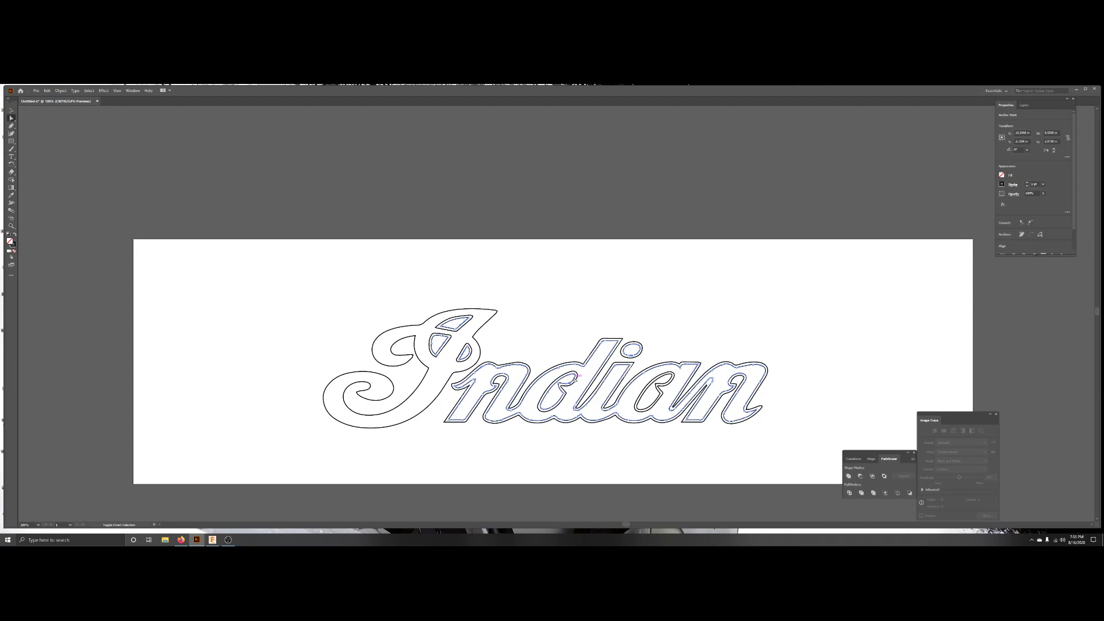
{"action": "left_click", "coordinate": [660, 385], "text": "shift"}
{"action": "left_click", "coordinate": [528, 322]}
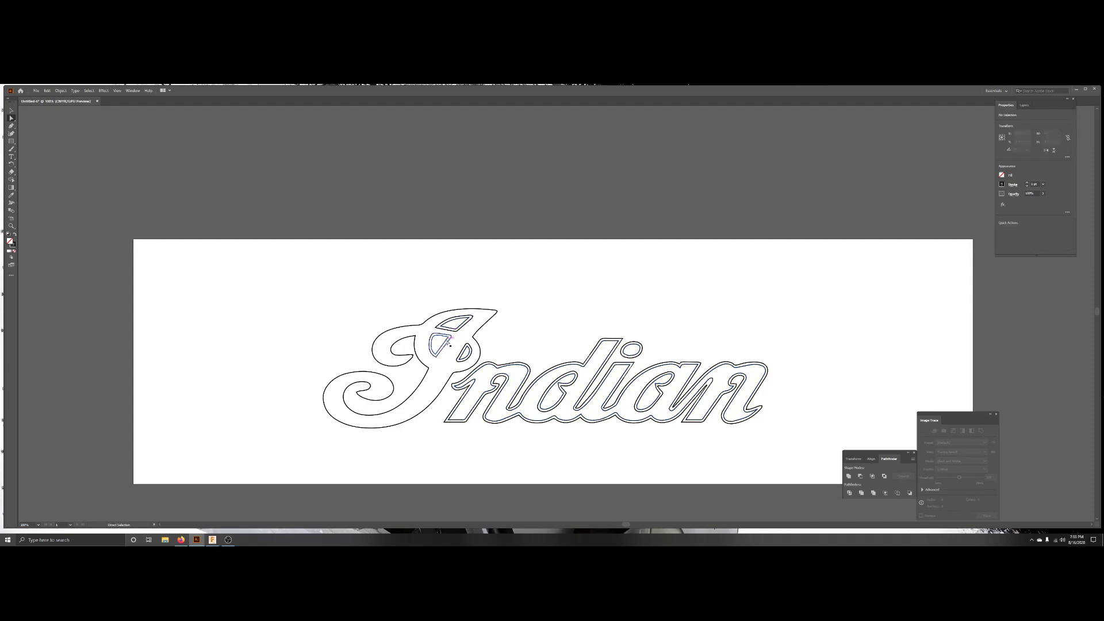
{"action": "left_click", "coordinate": [462, 325]}
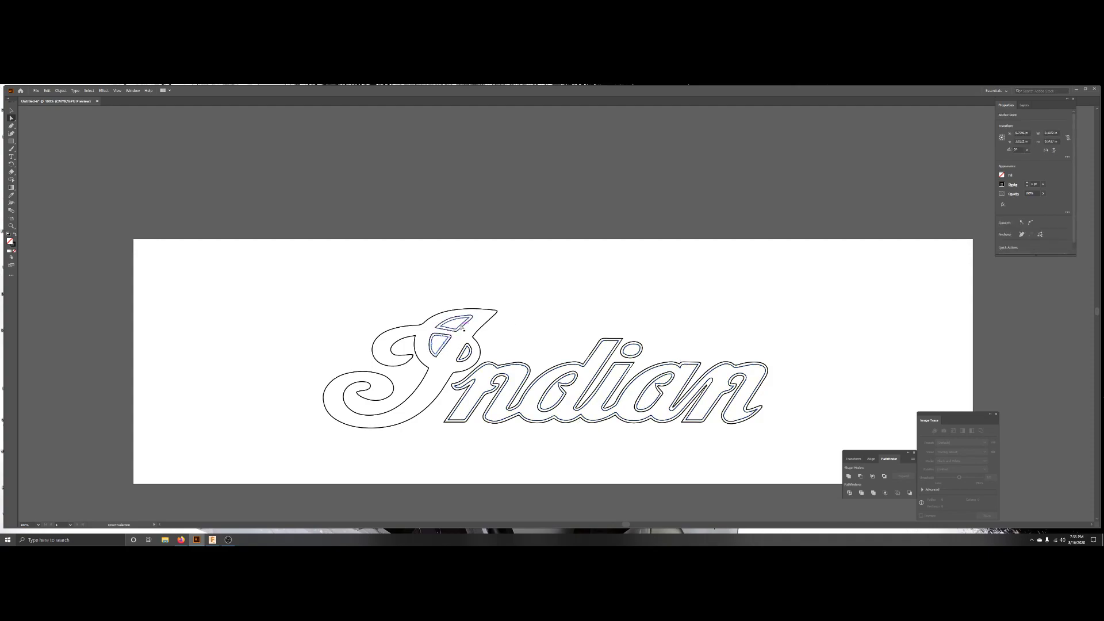
{"action": "left_click", "coordinate": [465, 351], "text": "shift"}
{"action": "left_click", "coordinate": [493, 376], "text": "shift"}
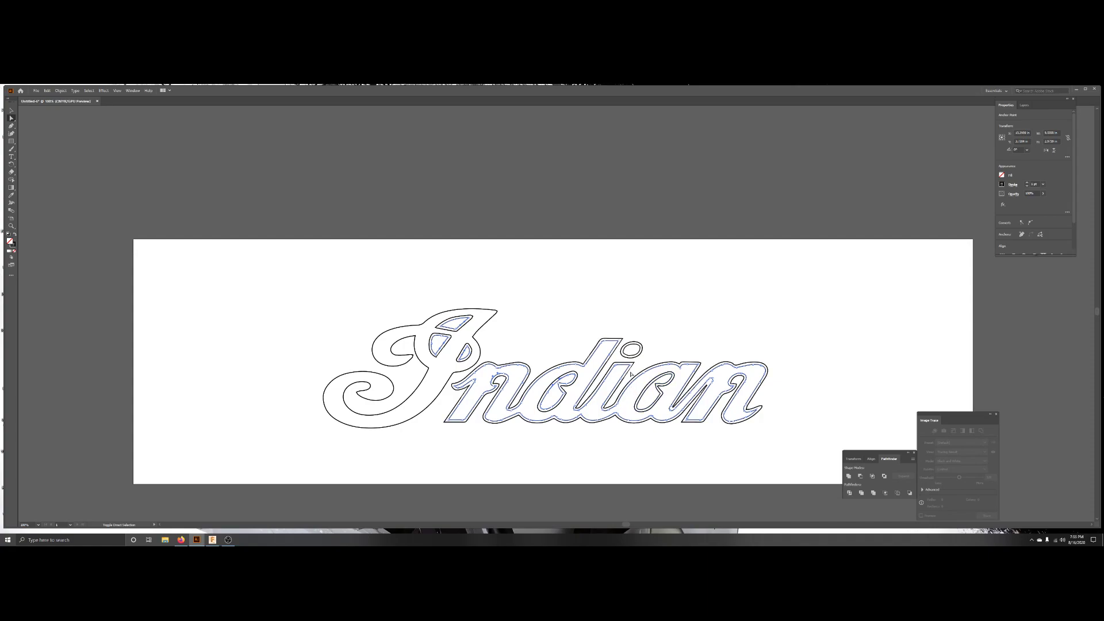
{"action": "left_click", "coordinate": [630, 354], "text": "shift"}
{"action": "left_click", "coordinate": [646, 390]}
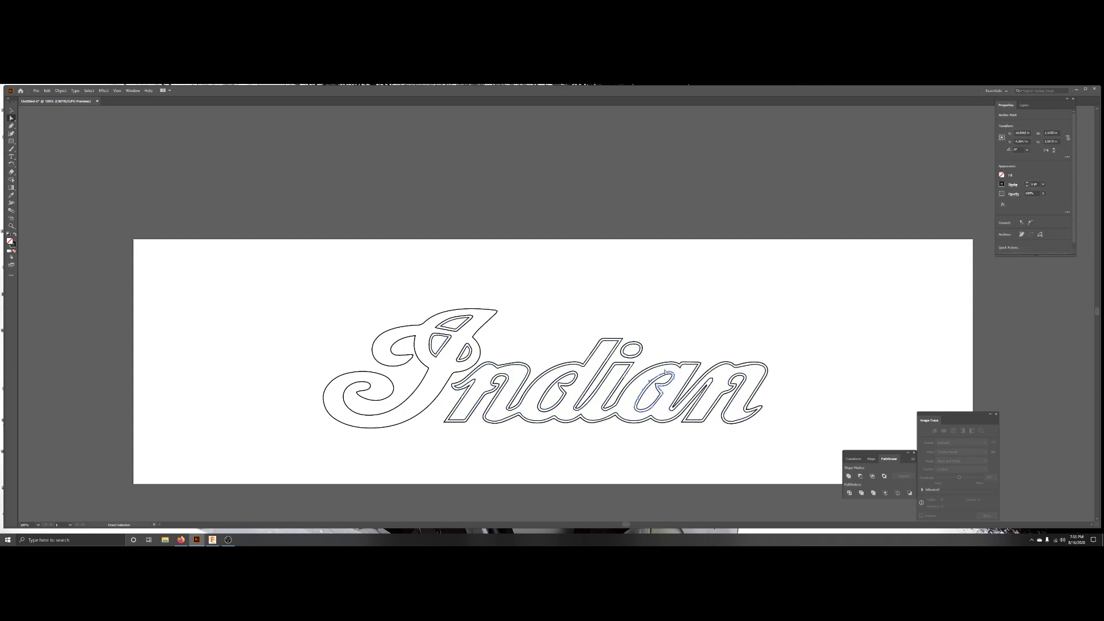
{"action": "left_click", "coordinate": [666, 376]}
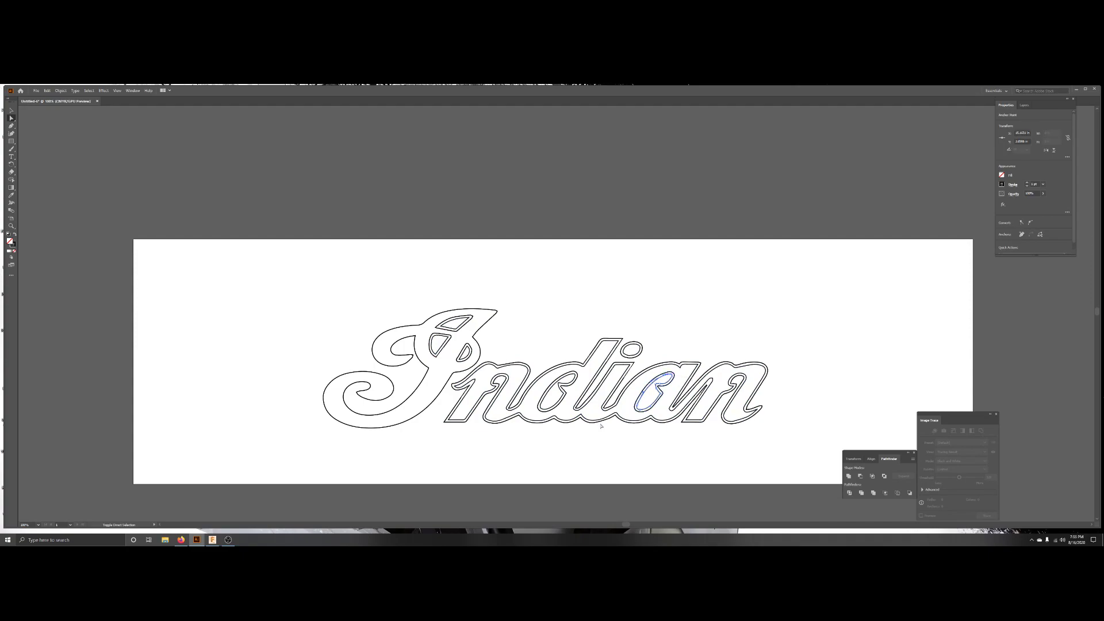
{"action": "left_click", "coordinate": [624, 382]}
{"action": "left_click", "coordinate": [621, 378], "text": "shift"}
{"action": "left_click", "coordinate": [635, 356], "text": "shift"}
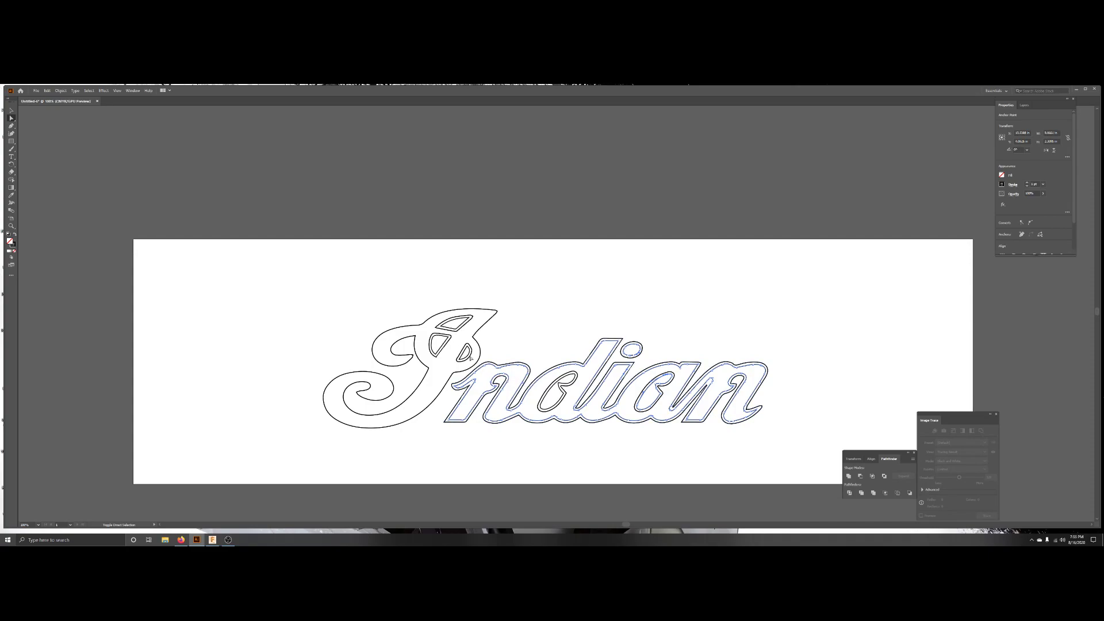
{"action": "left_click", "coordinate": [432, 347], "text": "shift"}
{"action": "left_click", "coordinate": [458, 331], "text": "shift"}
{"action": "key", "text": "ctrl+8"}
Scale the logo up so its upper-left corner meets the artboard's upper-left corner.
{"action": "left_click", "coordinate": [608, 312]}
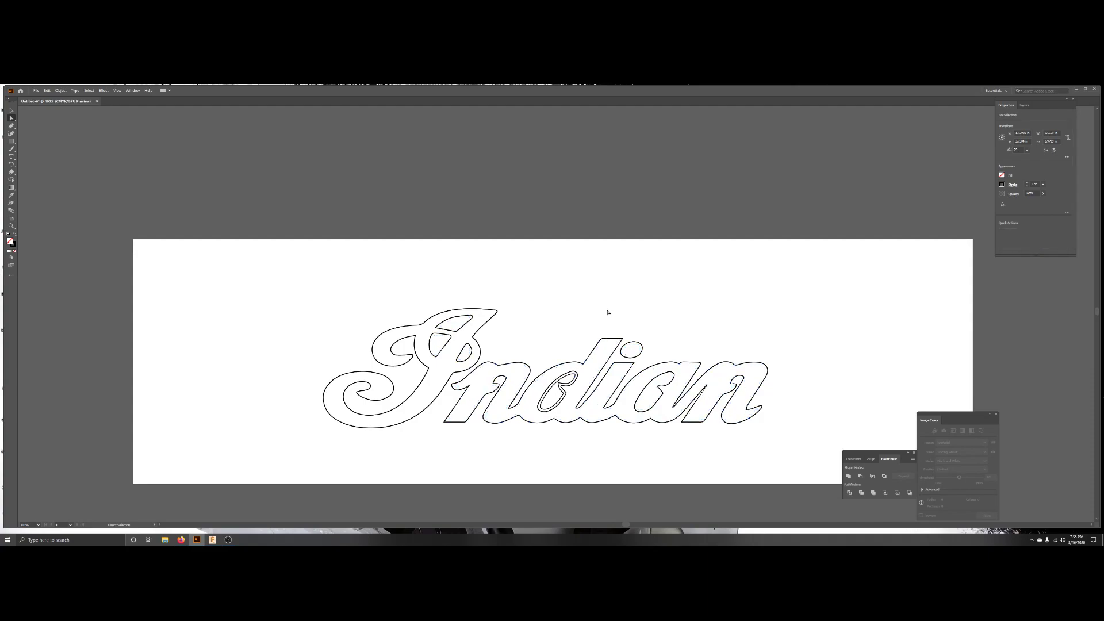
{"action": "left_click", "coordinate": [574, 381]}
{"action": "left_click", "coordinate": [697, 349]}
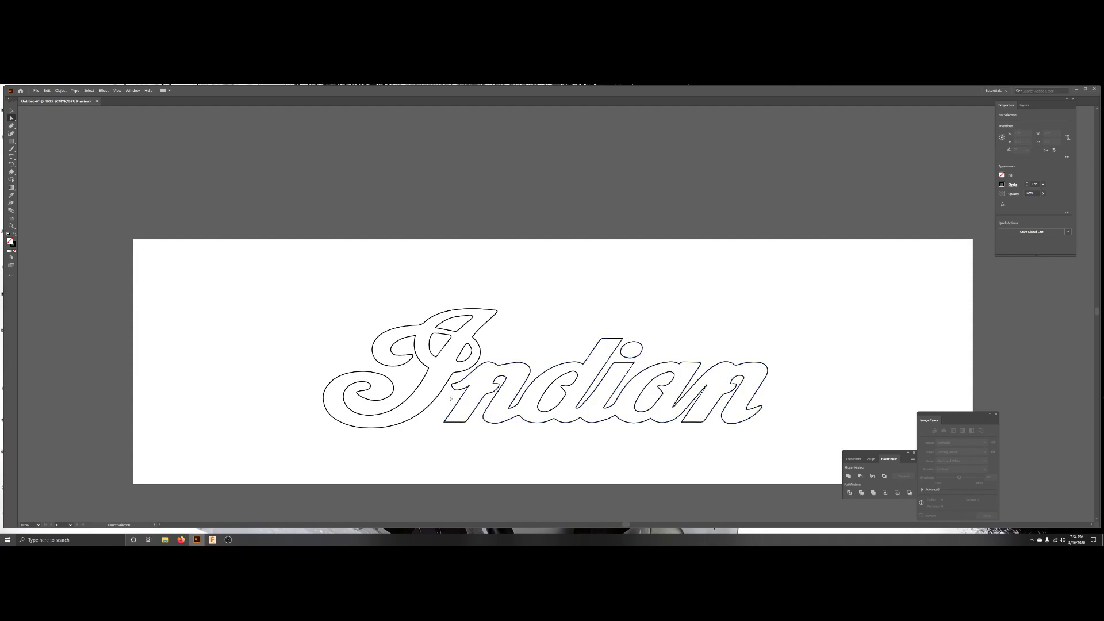
{"action": "left_click", "coordinate": [14, 112]}
{"action": "left_click", "coordinate": [454, 360]}
{"action": "left_click_drag", "start_coordinate": [323, 309], "coordinate": [134, 239]}
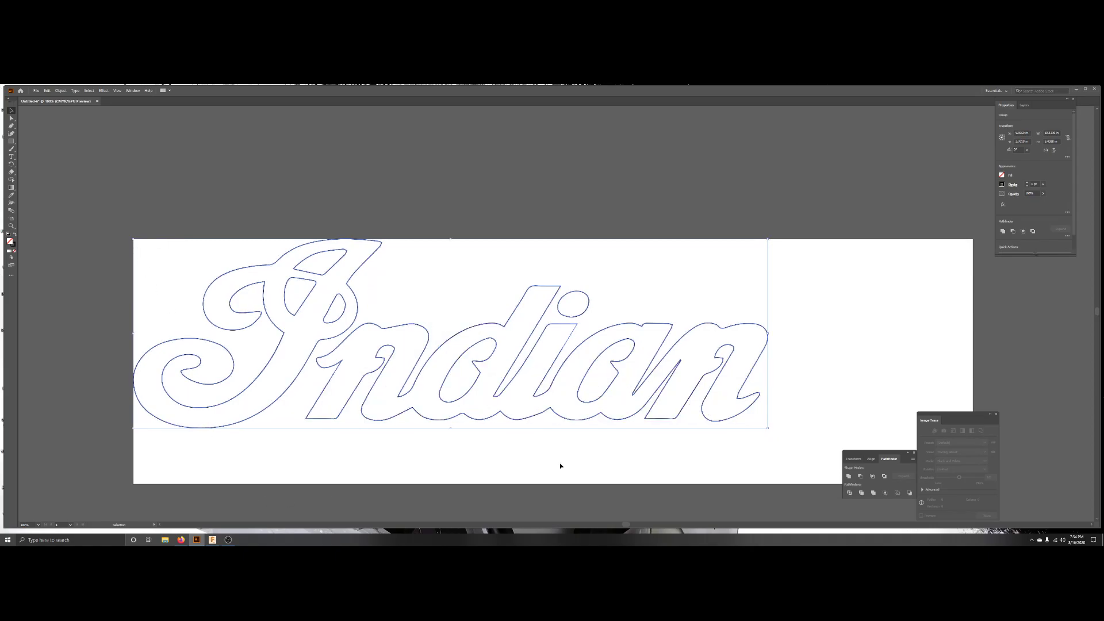
Stretch the logo down and across so it fills the artboard's full height and width.
{"action": "left_click_drag", "start_coordinate": [452, 429], "coordinate": [451, 484]}
{"action": "left_click_drag", "start_coordinate": [767, 361], "coordinate": [973, 358]}
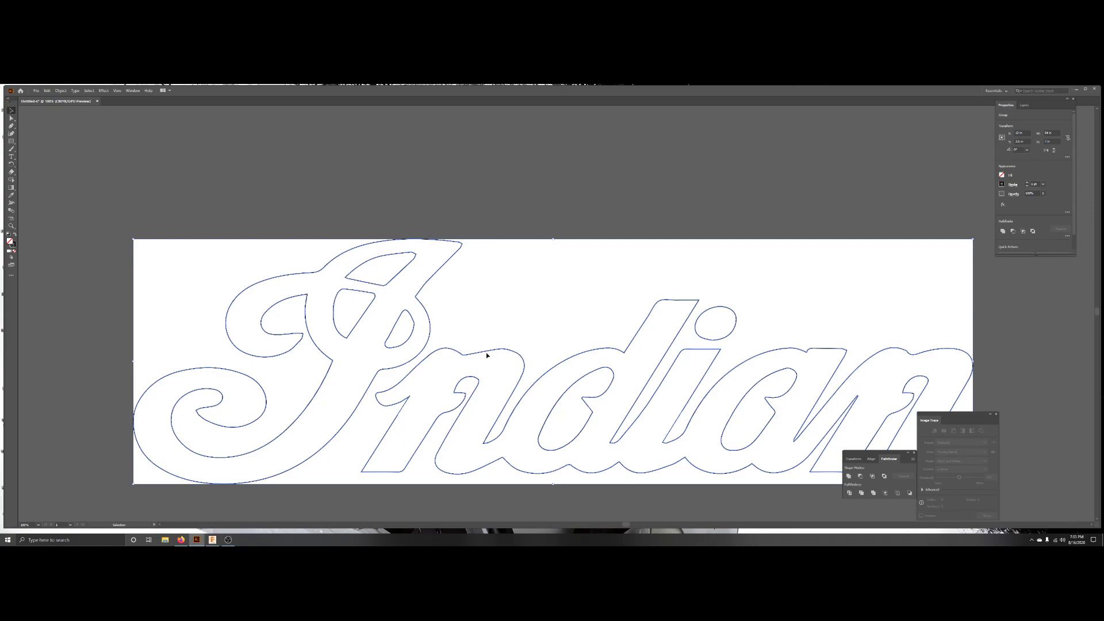
Apply an Offset Path effect to the letter outlines with an inward offset and Round joins.
{"action": "left_click", "coordinate": [11, 118]}
{"action": "left_click", "coordinate": [1003, 205]}
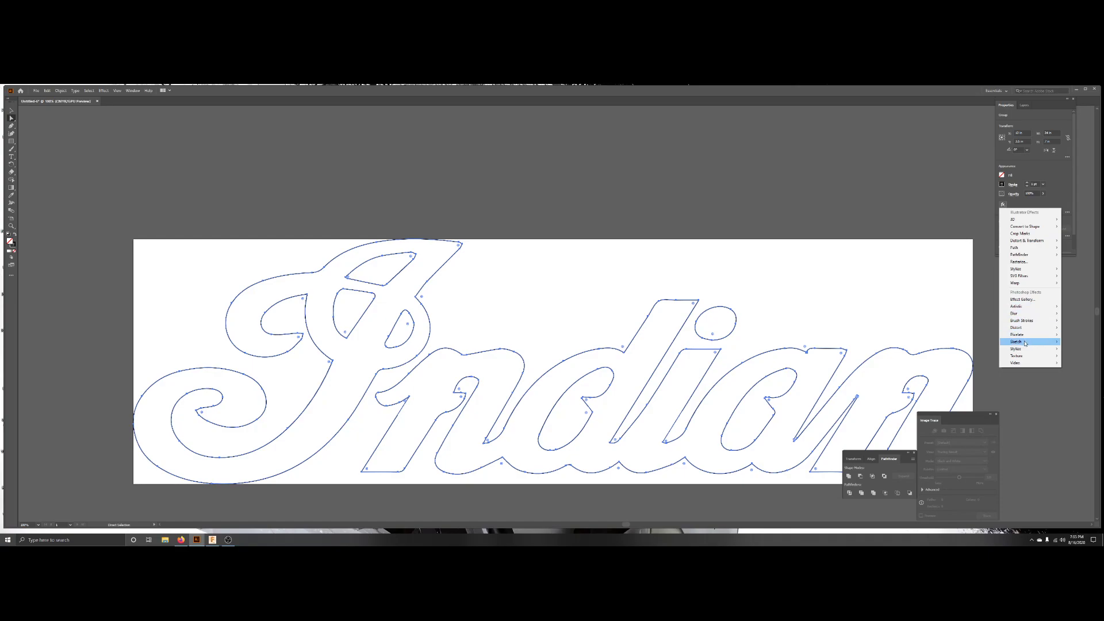
{"action": "mouse_move", "coordinate": [1015, 248]}
{"action": "left_click", "coordinate": [969, 248]}
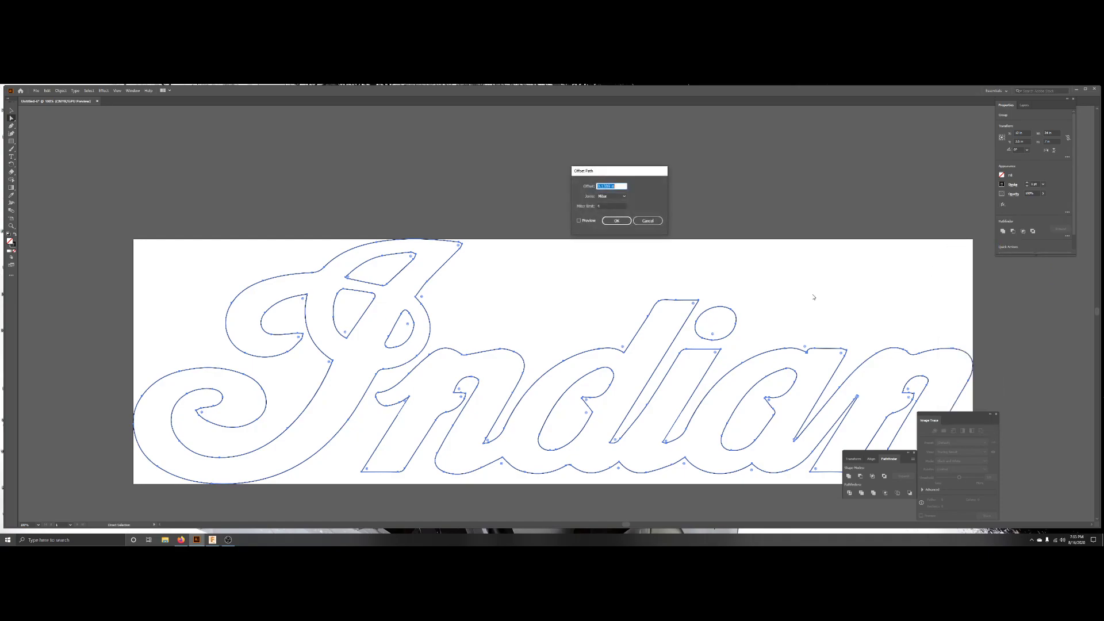
{"action": "left_click", "coordinate": [579, 221]}
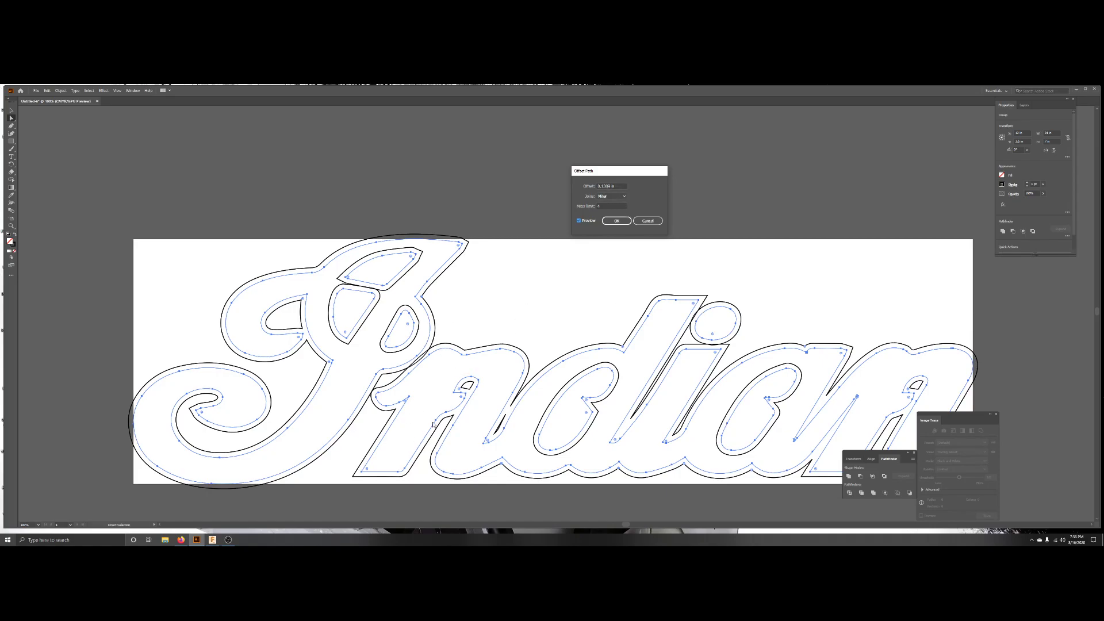
{"action": "left_click", "coordinate": [598, 186]}
{"action": "left_click", "coordinate": [578, 221]}
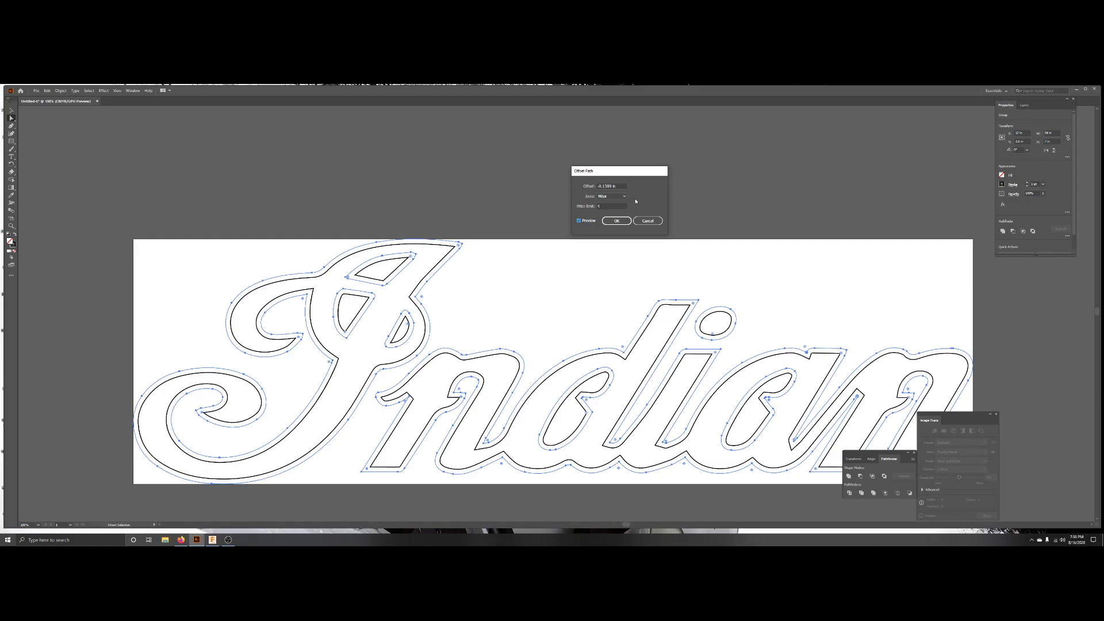
{"action": "left_click", "coordinate": [612, 197]}
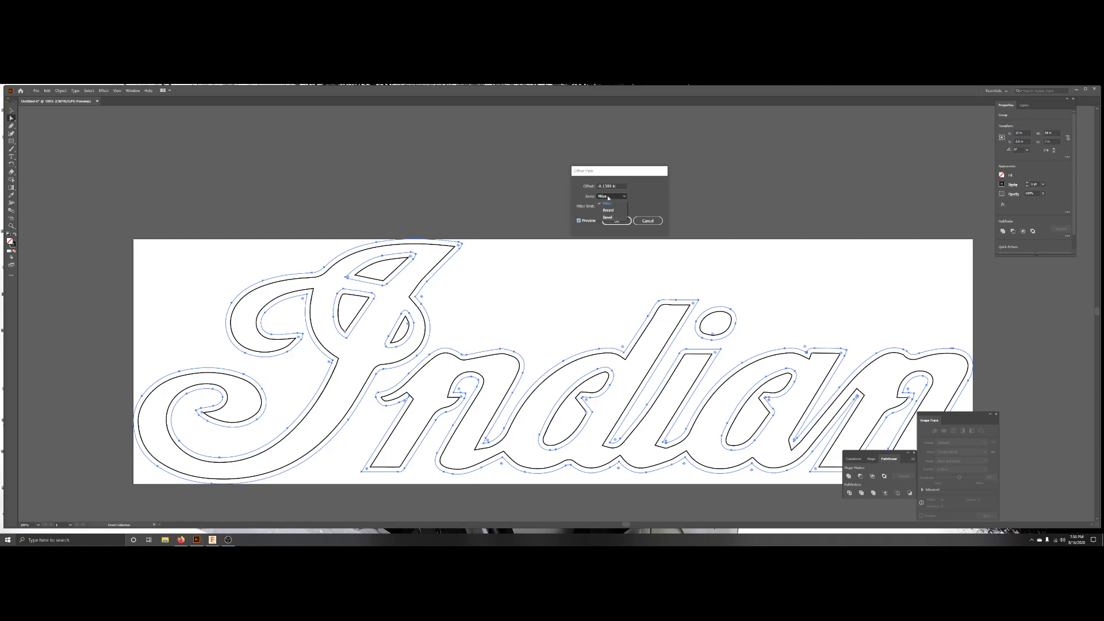
{"action": "left_click", "coordinate": [611, 211]}
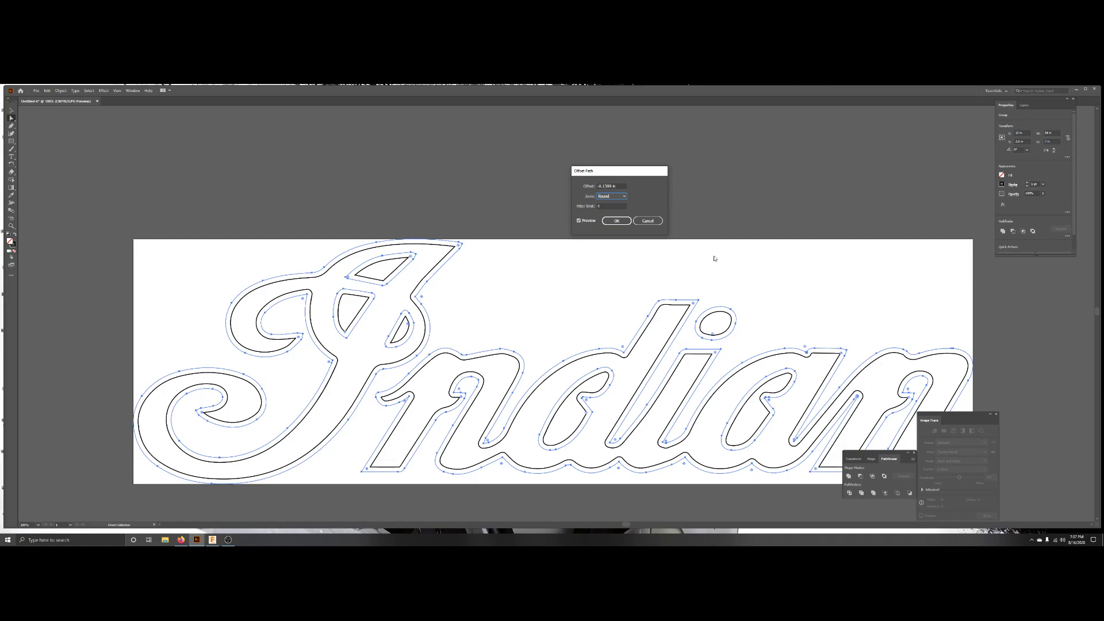
{"action": "left_click", "coordinate": [608, 223]}
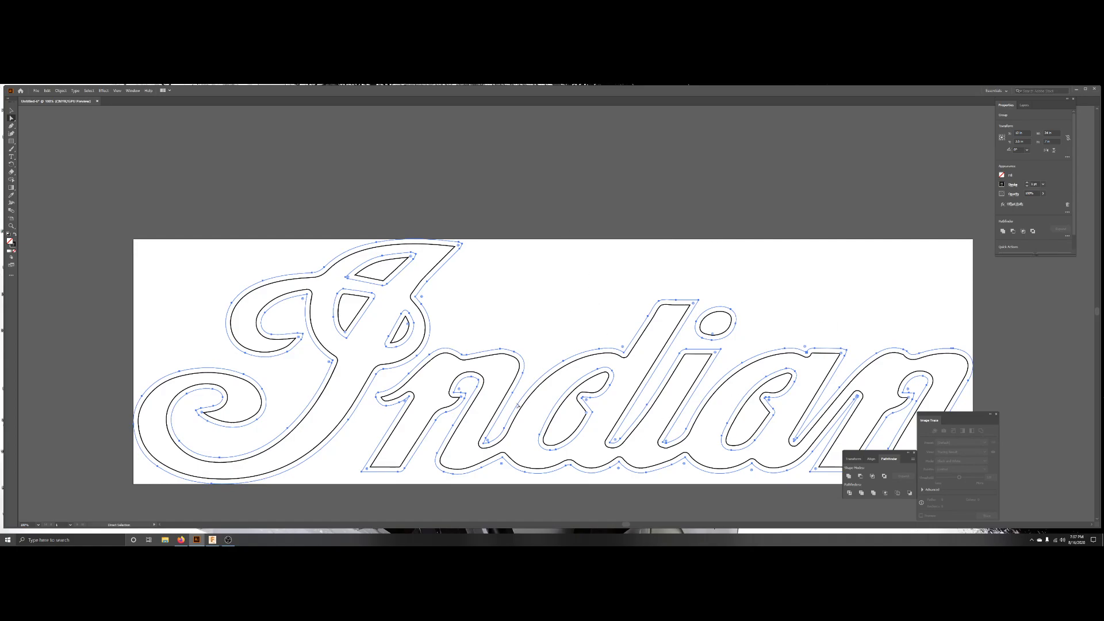
{"action": "left_click", "coordinate": [538, 298]}
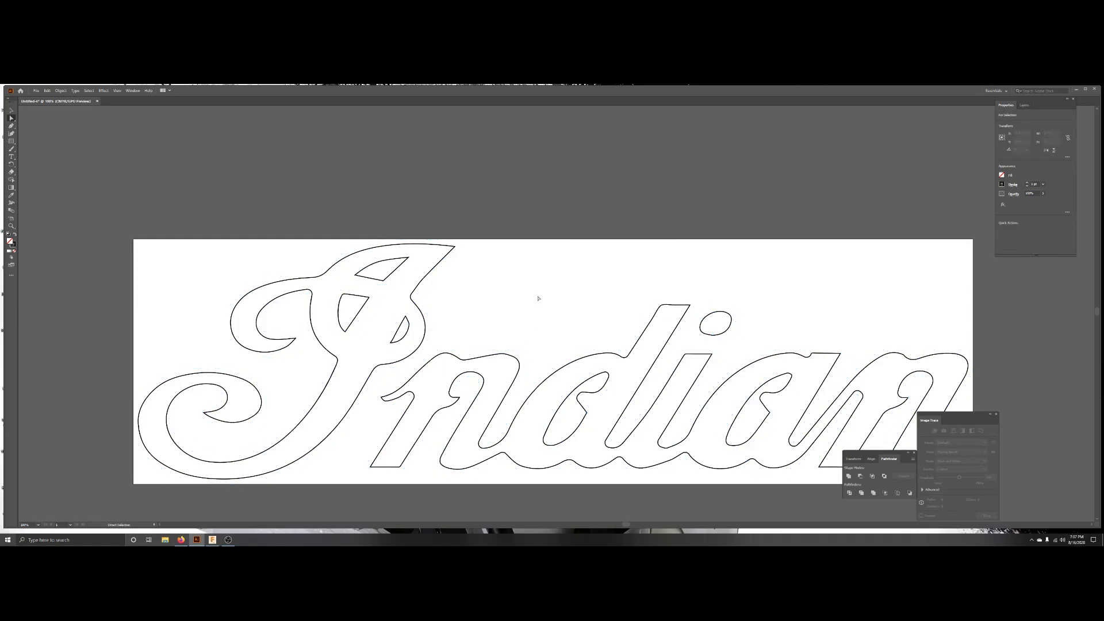
Save the document as an Illustrator file named Indian Logo in the Signs folder.
{"action": "scroll", "coordinate": [590, 350], "scroll_direction": "down", "scroll_amount": 3}
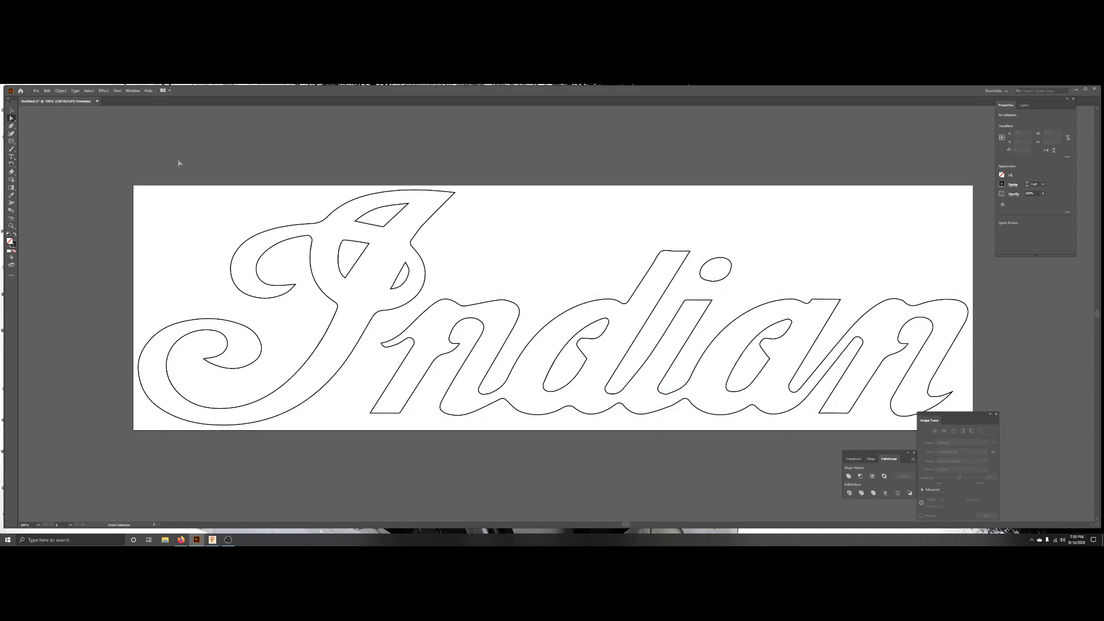
{"action": "left_click", "coordinate": [36, 90]}
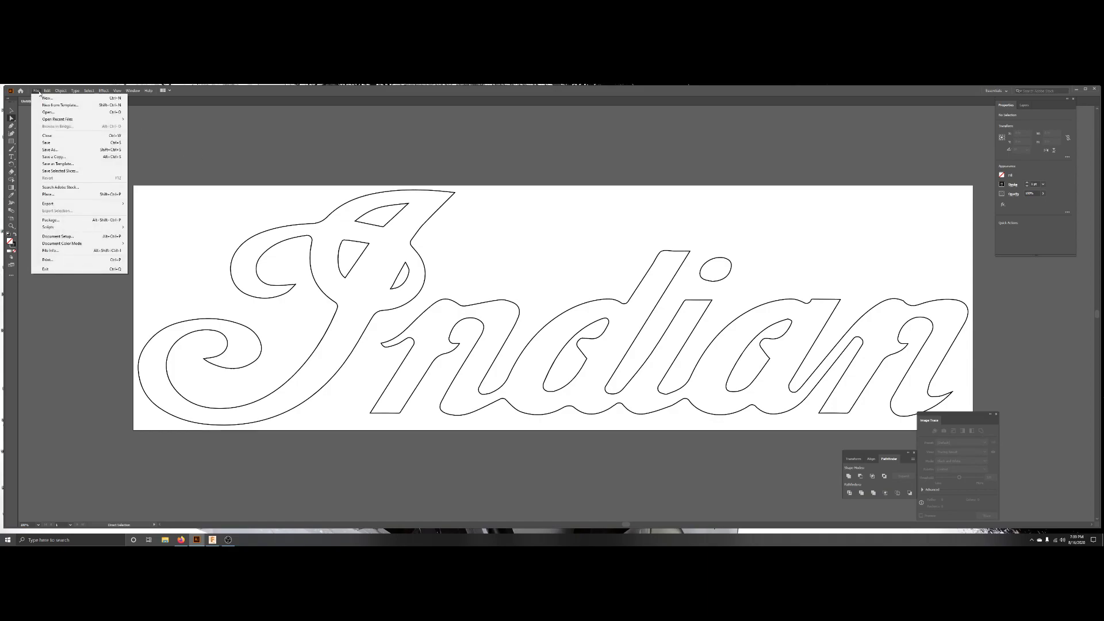
{"action": "left_click", "coordinate": [50, 143]}
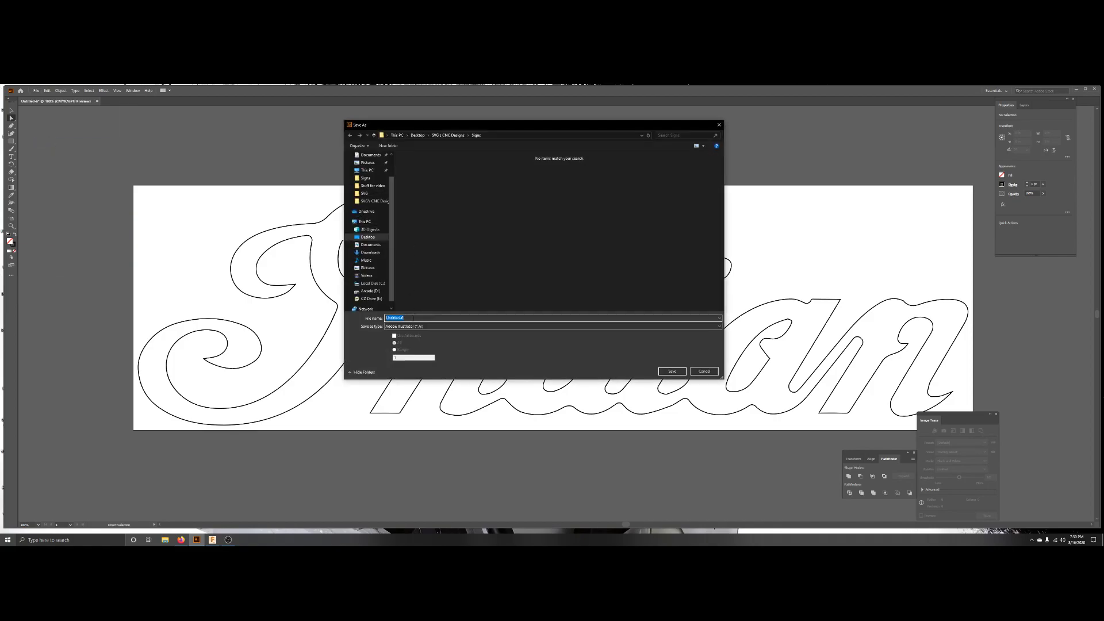
{"action": "type", "text": "Indian Logo"}
{"action": "left_click", "coordinate": [672, 372]}
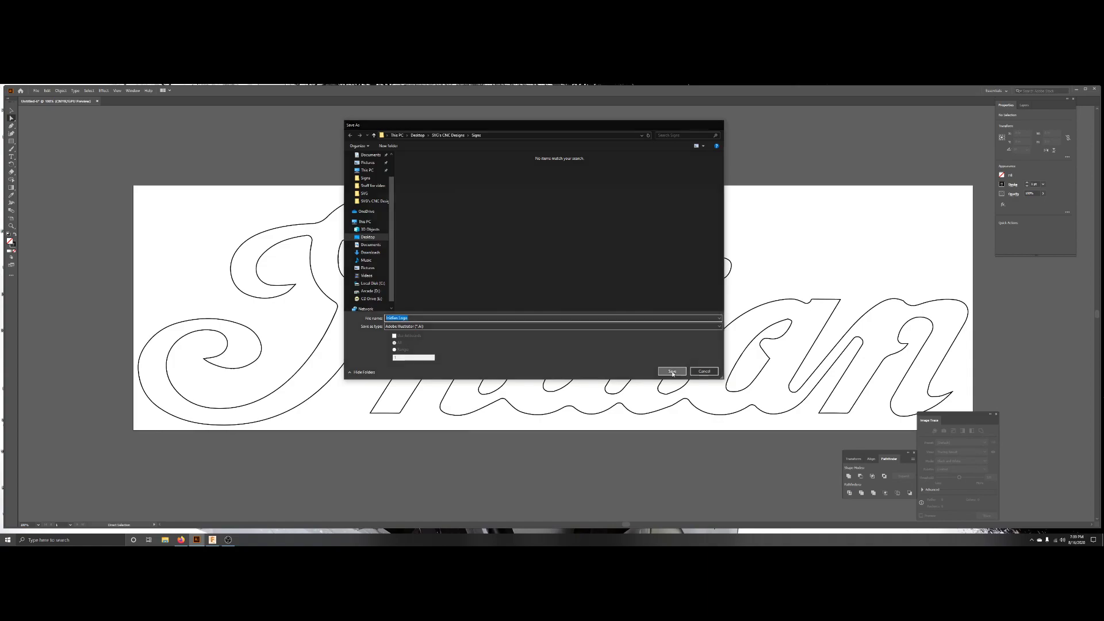
{"action": "left_click", "coordinate": [515, 416]}
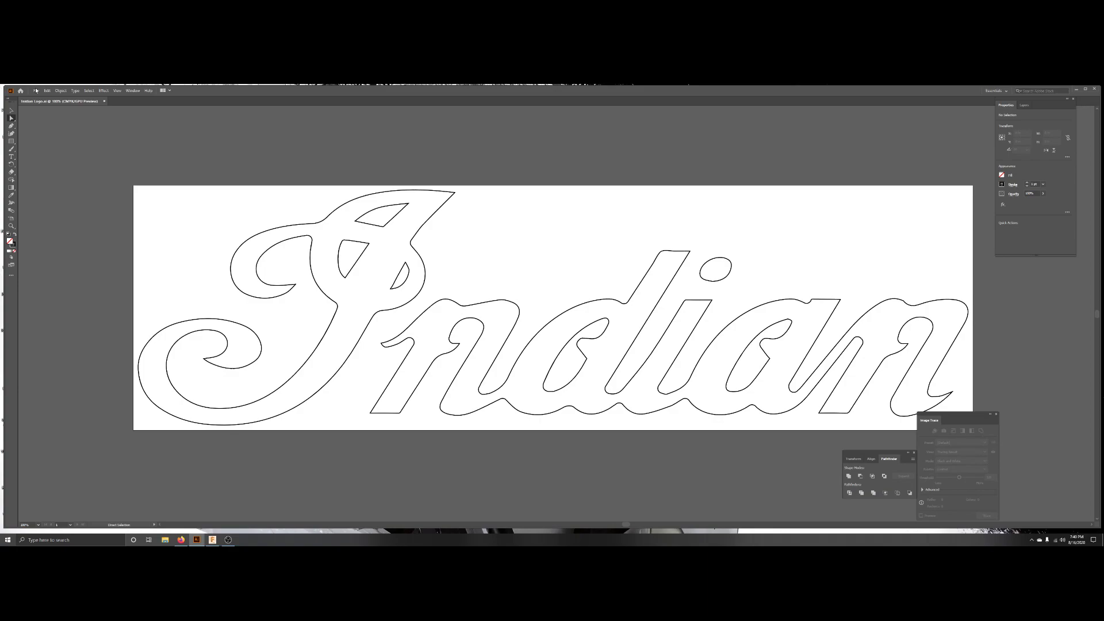
Save the logo again as an SVG file named Indian Logo, accepting the SVG options.
{"action": "left_click", "coordinate": [37, 90]}
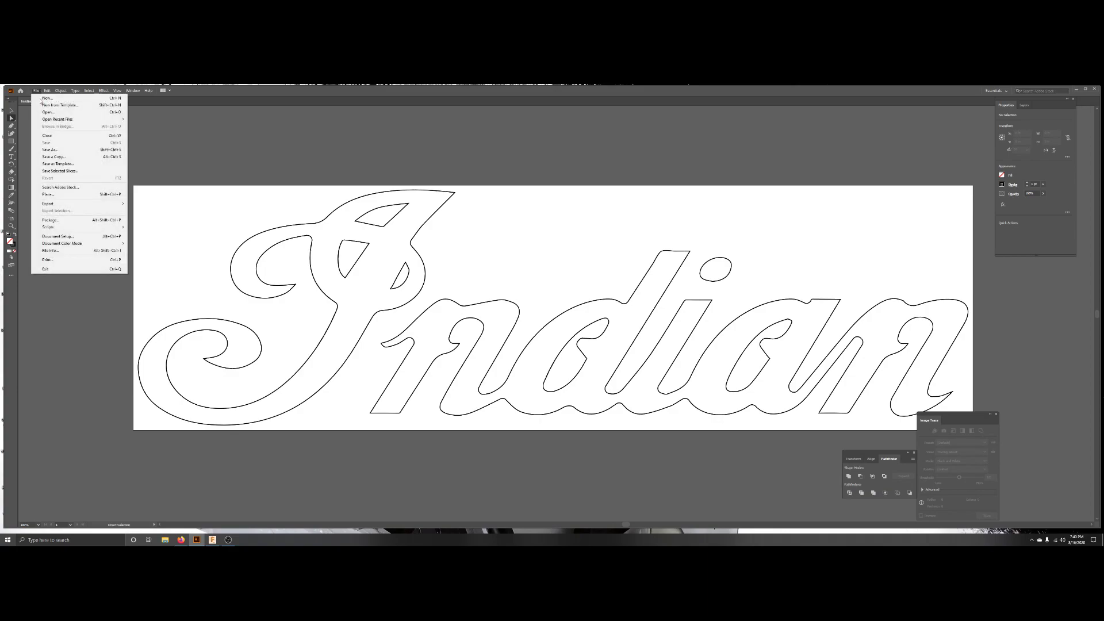
{"action": "left_click", "coordinate": [48, 150]}
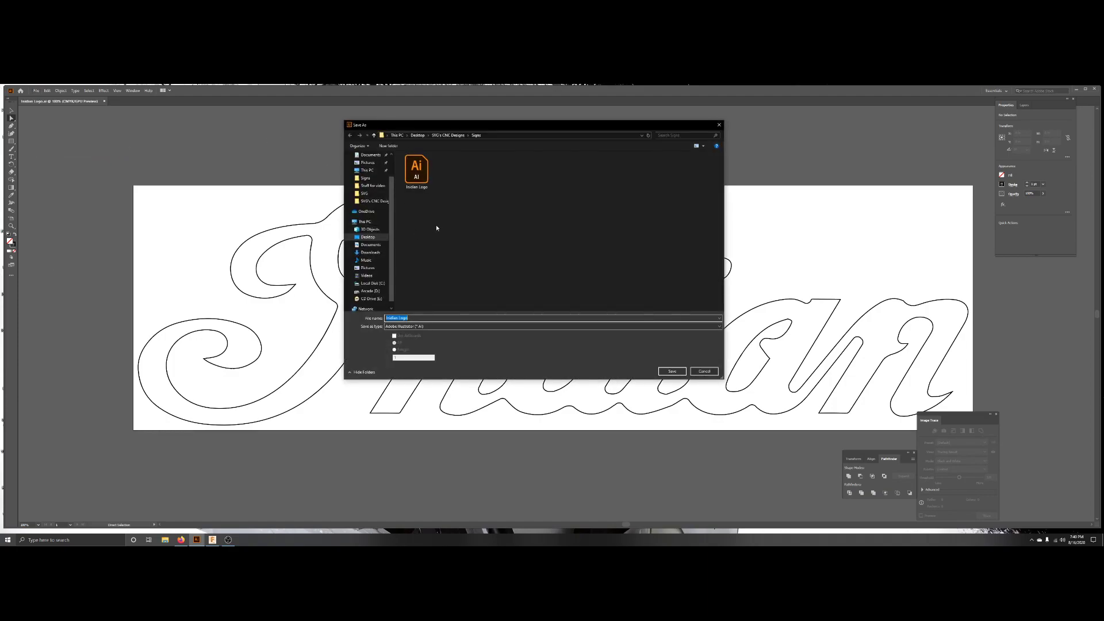
{"action": "left_click", "coordinate": [410, 327]}
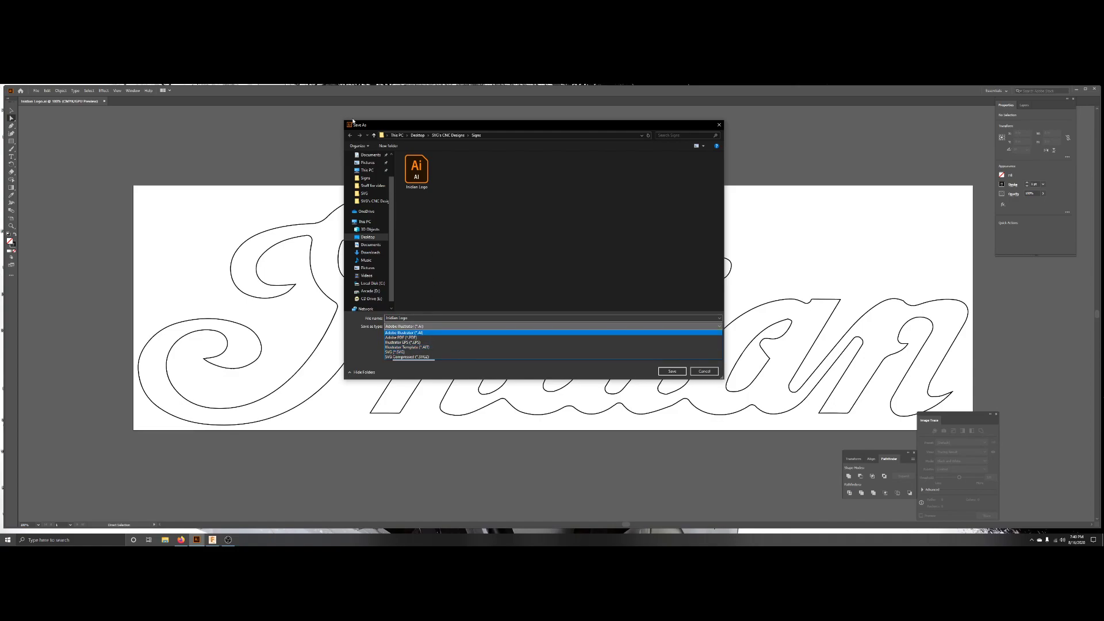
{"action": "left_click", "coordinate": [396, 352]}
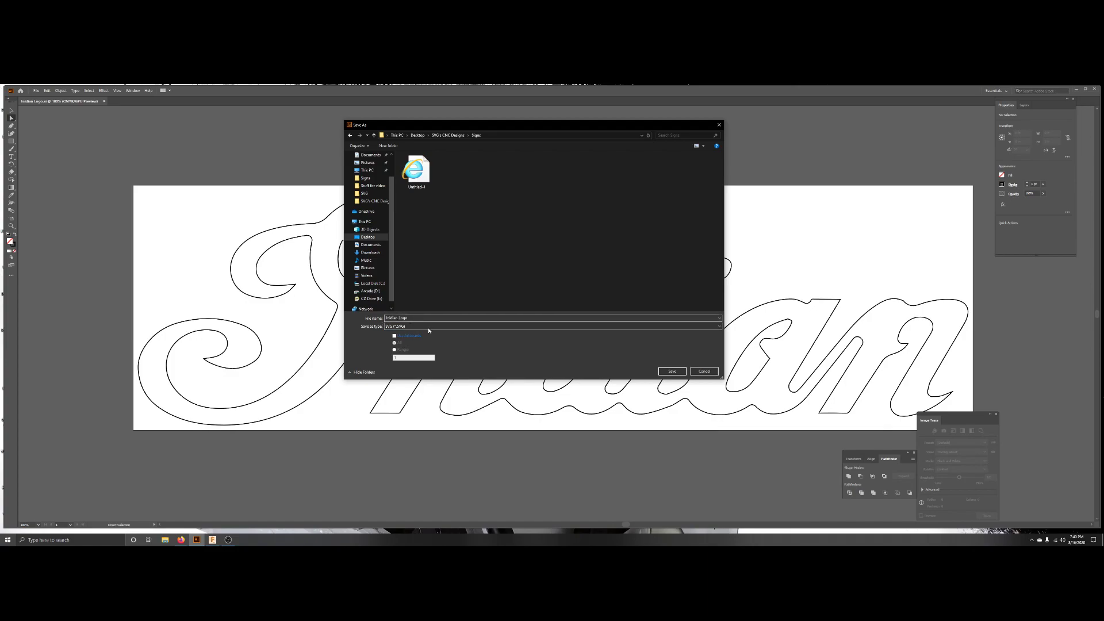
{"action": "double_click", "coordinate": [415, 318]}
{"action": "type", "text": "IIn"}
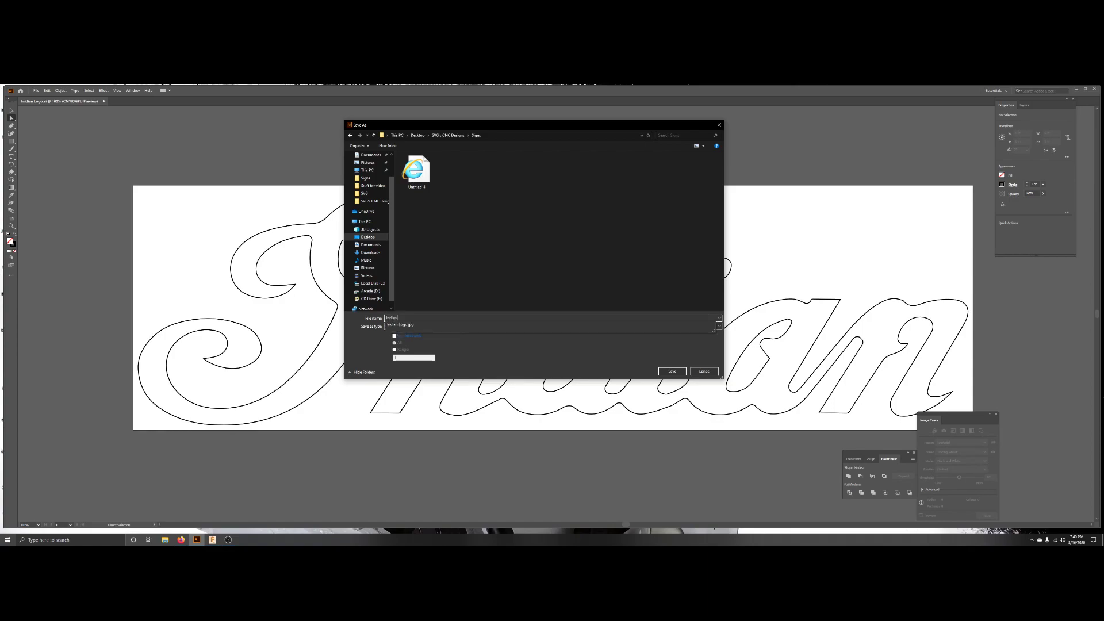
{"action": "type", "text": "go (1"}
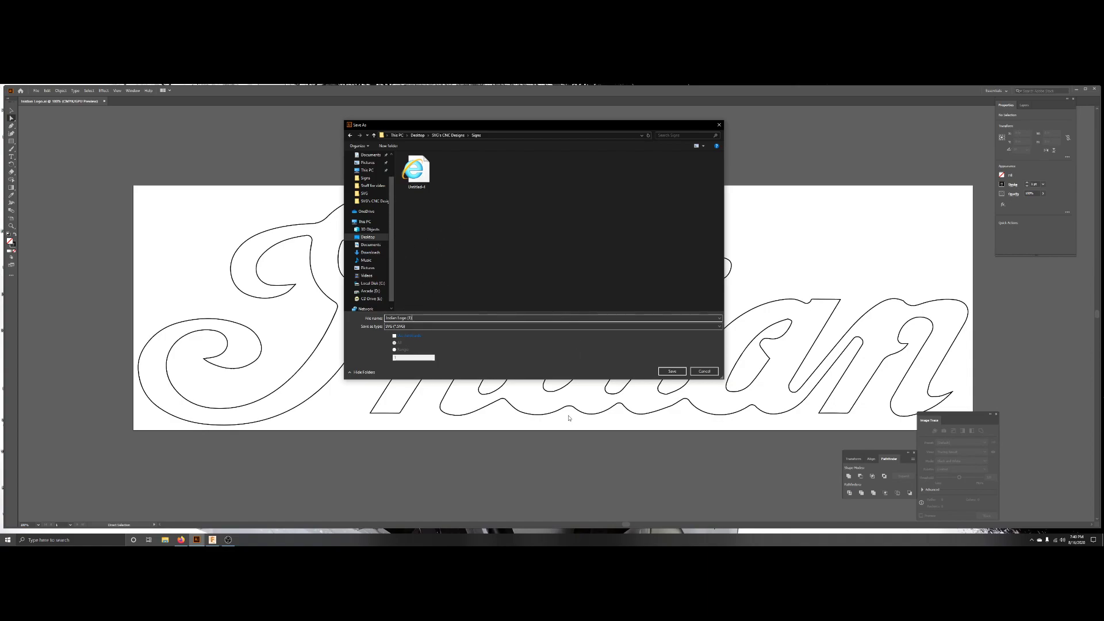
{"action": "left_click", "coordinate": [672, 370]}
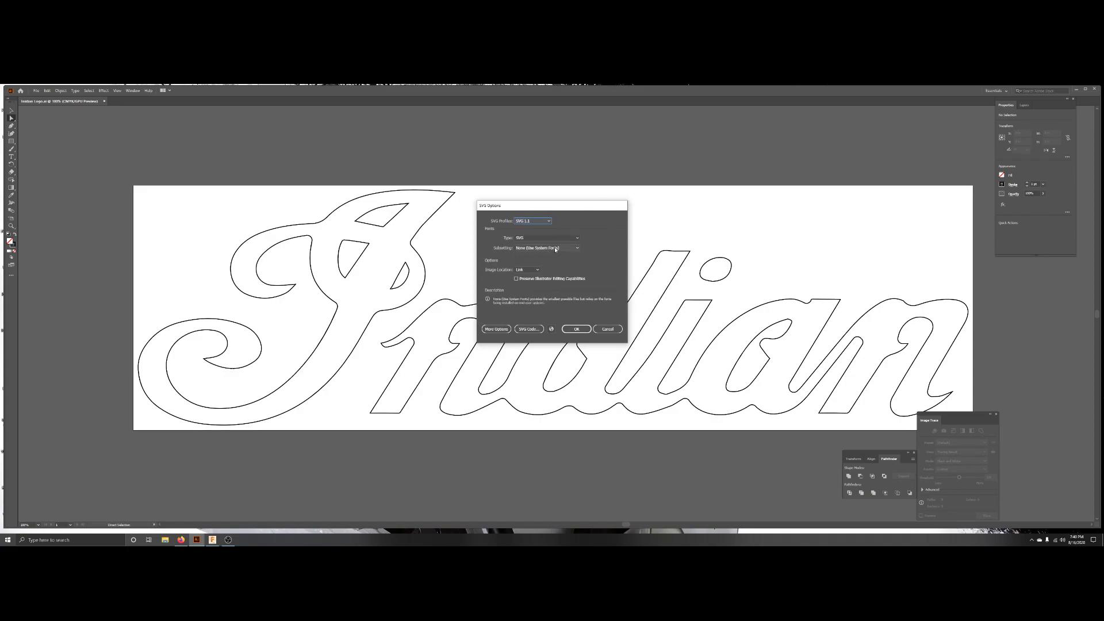
{"action": "left_click", "coordinate": [575, 329]}
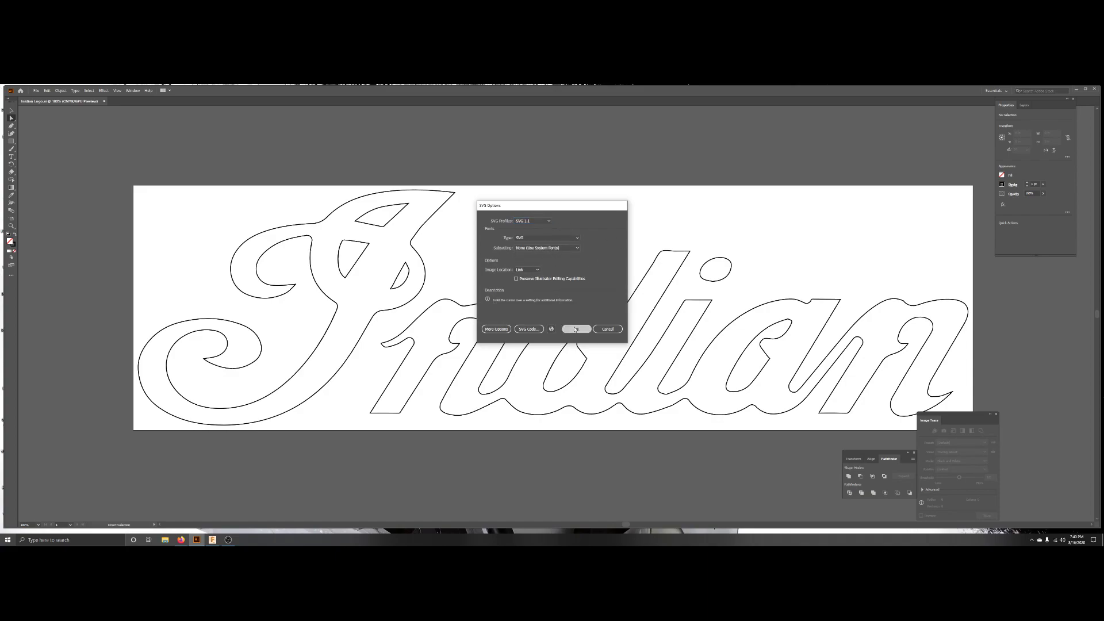
Switch to Fusion 360 and its open sign design.
{"action": "left_click", "coordinate": [1075, 90]}
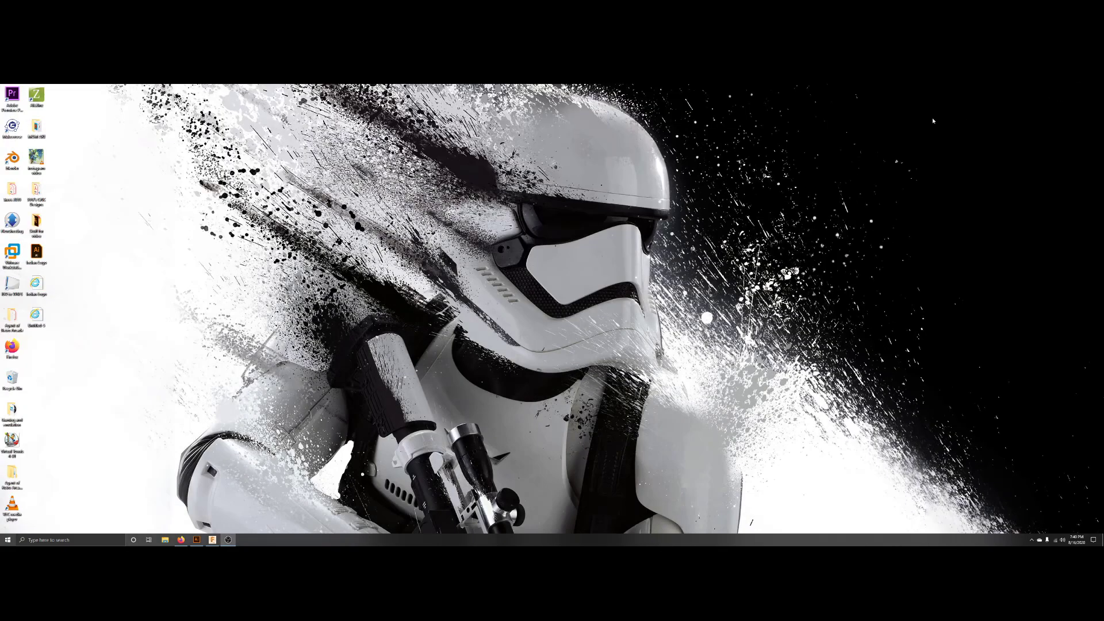
{"action": "left_click", "coordinate": [230, 540]}
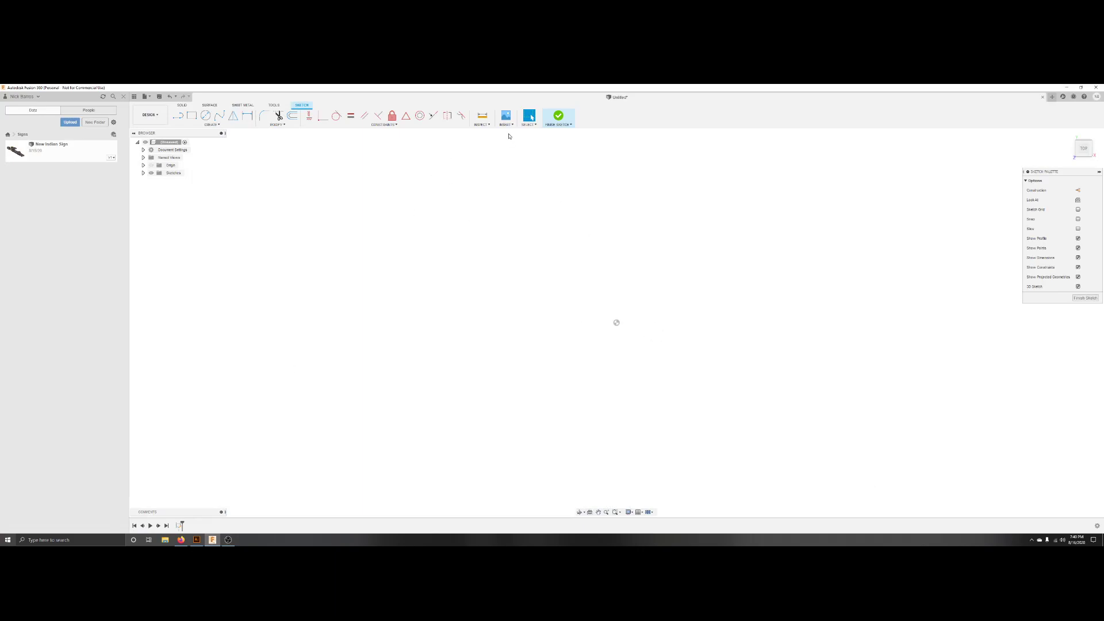
{"action": "left_click", "coordinate": [505, 124]}
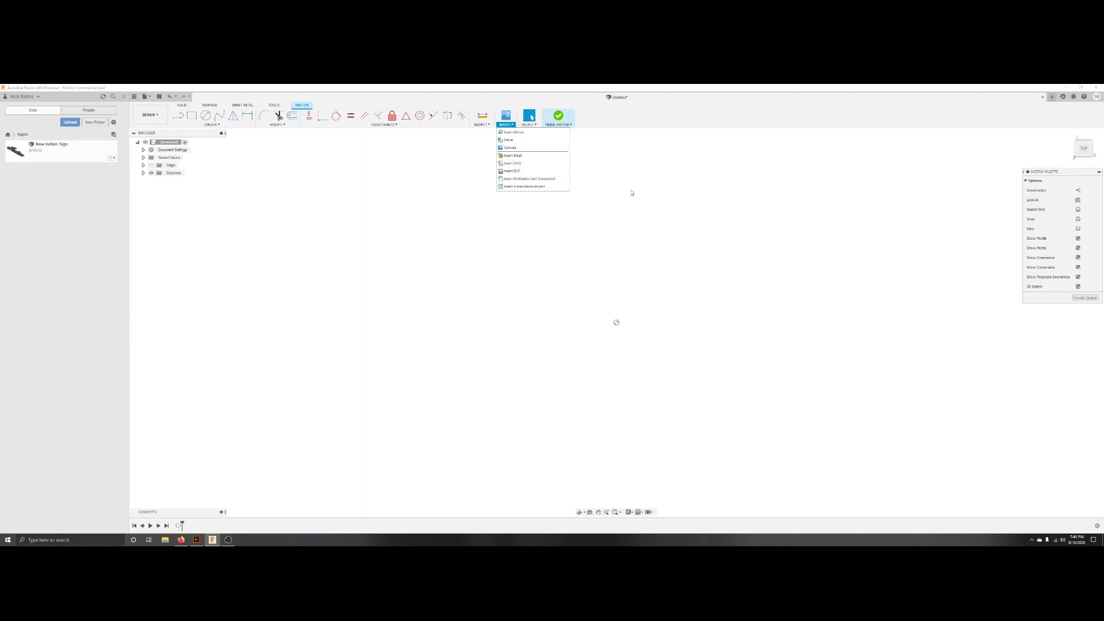
{"action": "left_click", "coordinate": [635, 214]}
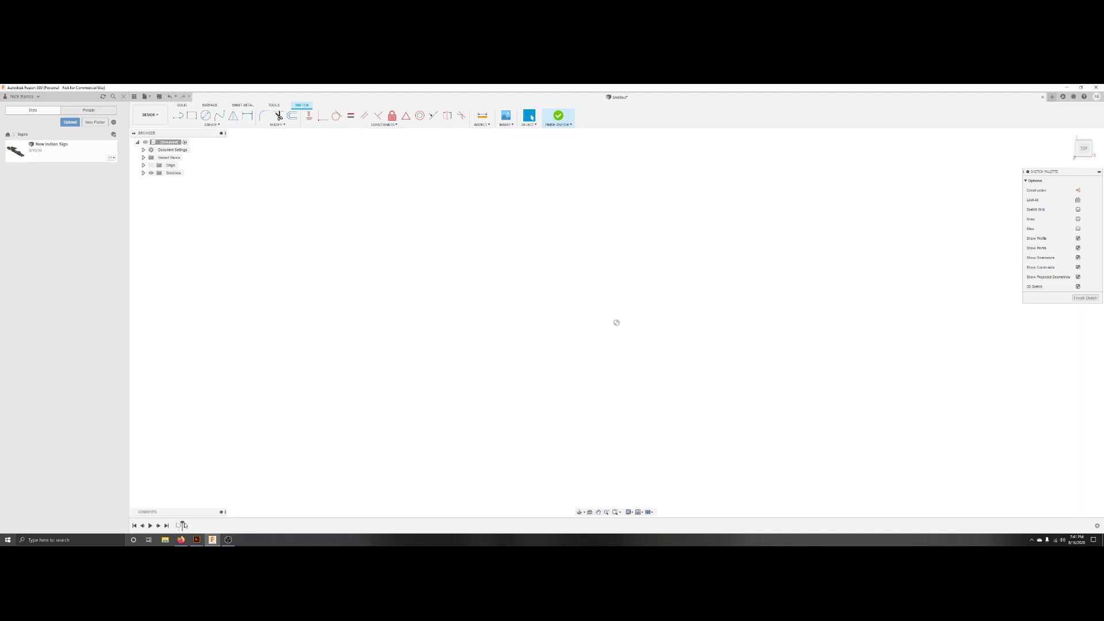
Delete the existing sketch from the design's timeline.
{"action": "left_click_drag", "start_coordinate": [181, 523], "coordinate": [189, 524]}
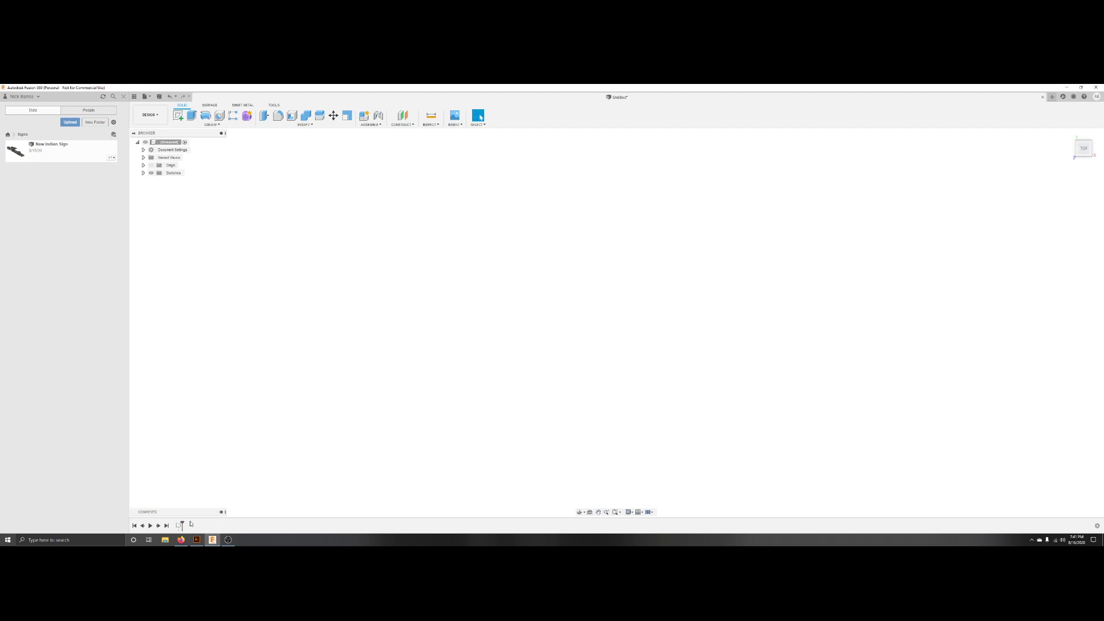
{"action": "left_click", "coordinate": [179, 525]}
{"action": "key", "text": "Delete"}
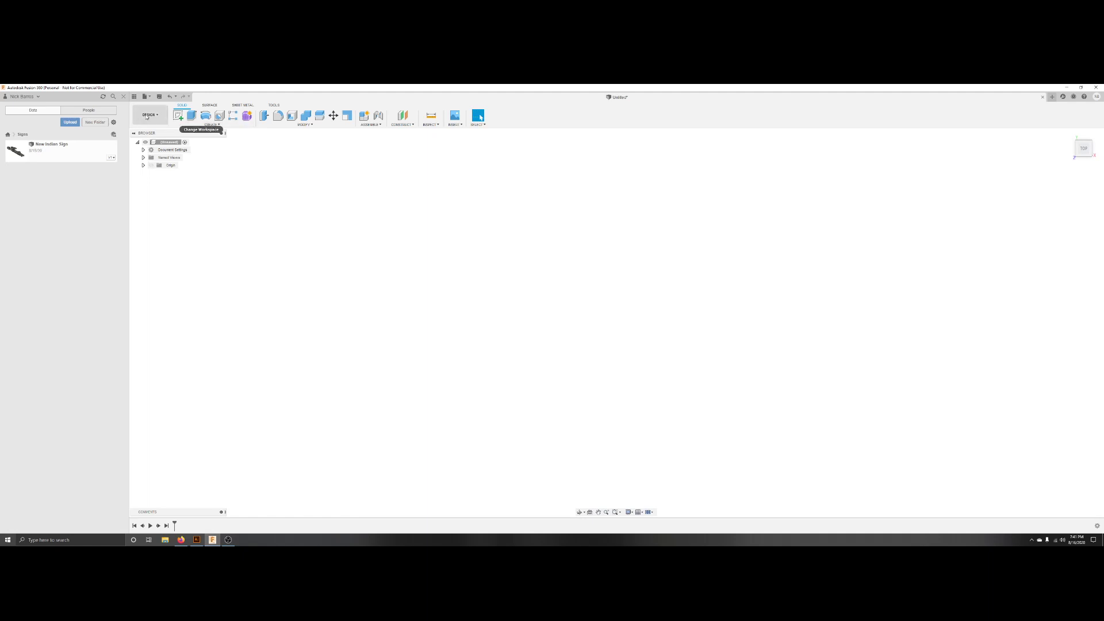
Collapse the data panel and create a new sketch on a base plane.
{"action": "left_click", "coordinate": [134, 97]}
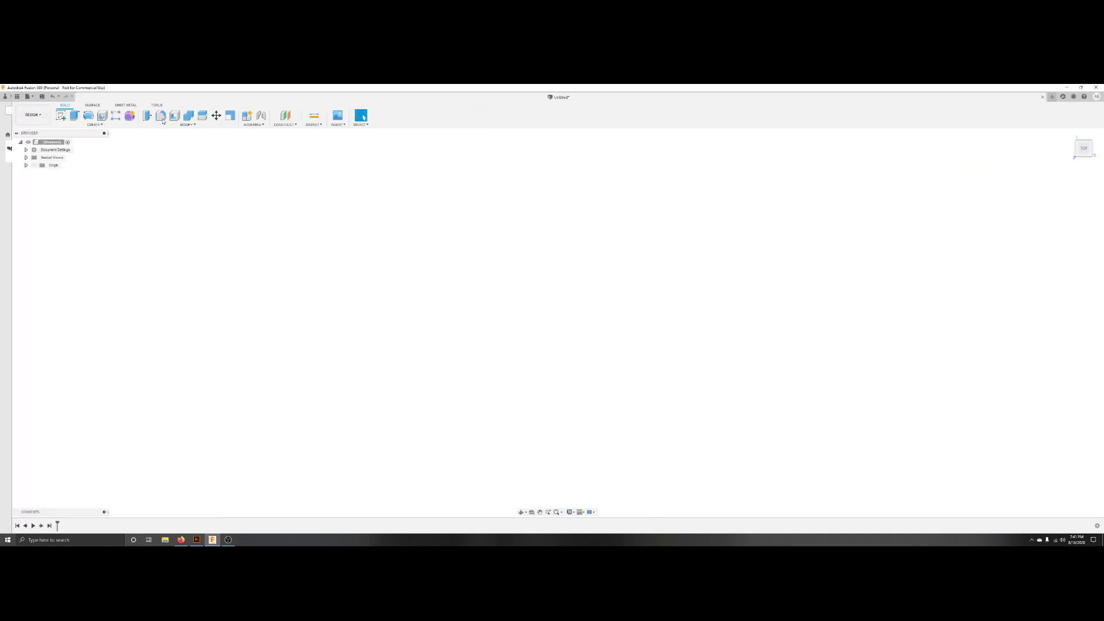
{"action": "left_click", "coordinate": [83, 125]}
{"action": "left_click", "coordinate": [63, 136]}
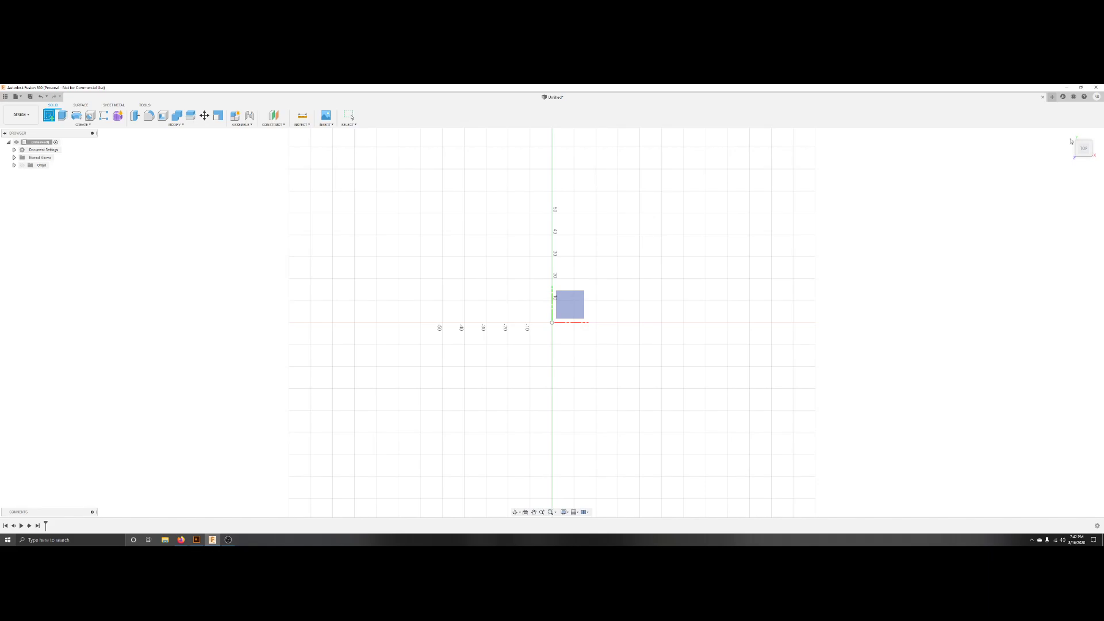
{"action": "left_click", "coordinate": [623, 243]}
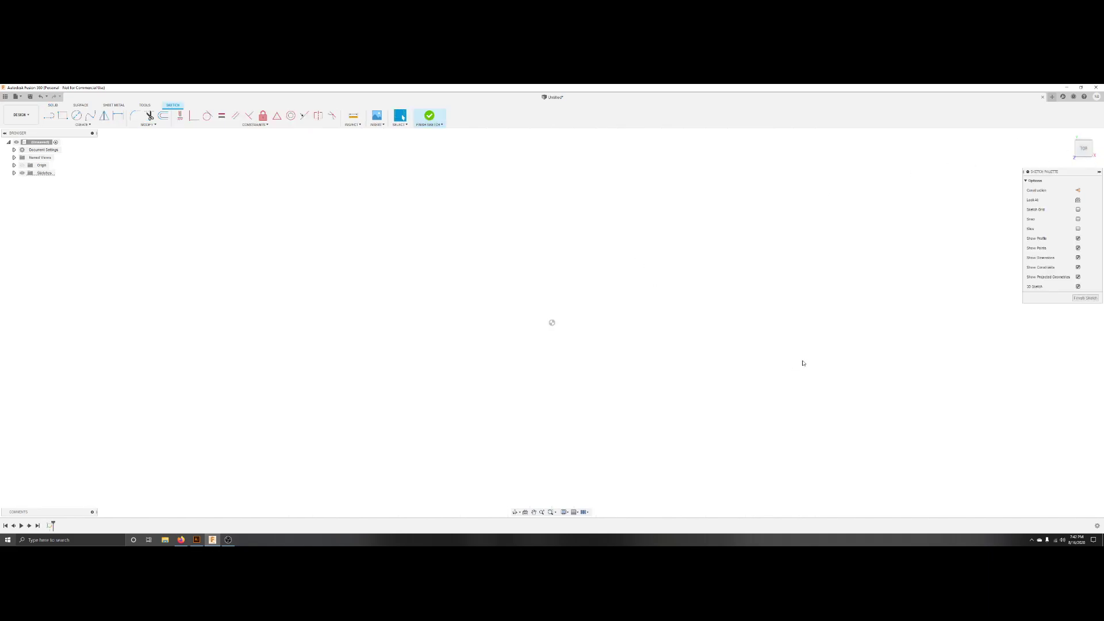
Insert the Indian Logo SVG file from the Signs folder into the sketch.
{"action": "left_click", "coordinate": [382, 126]}
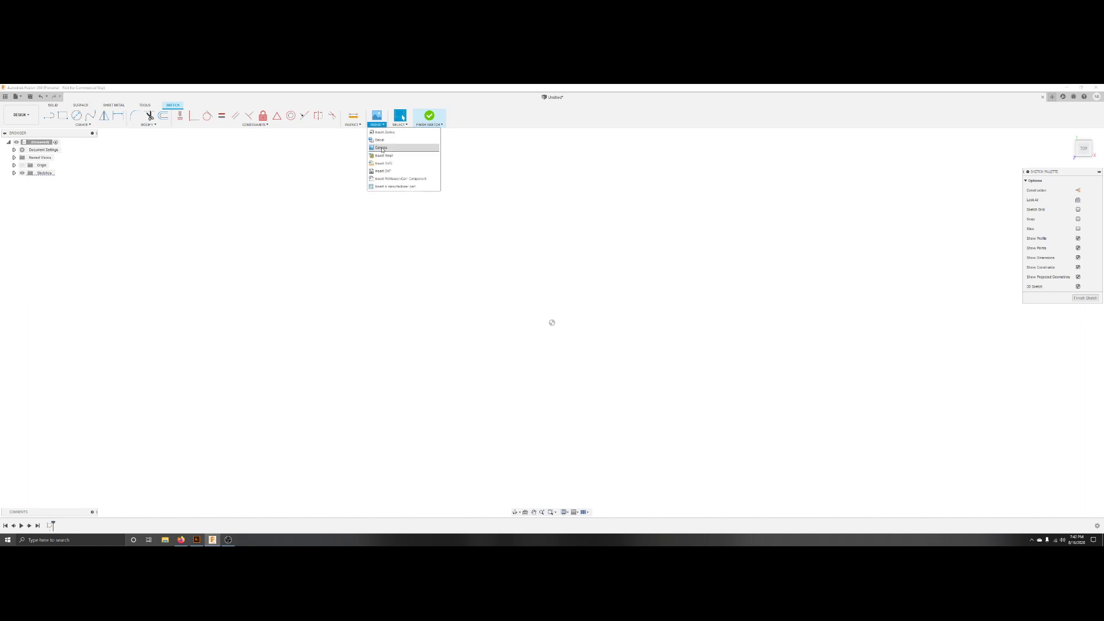
{"action": "left_click", "coordinate": [388, 168]}
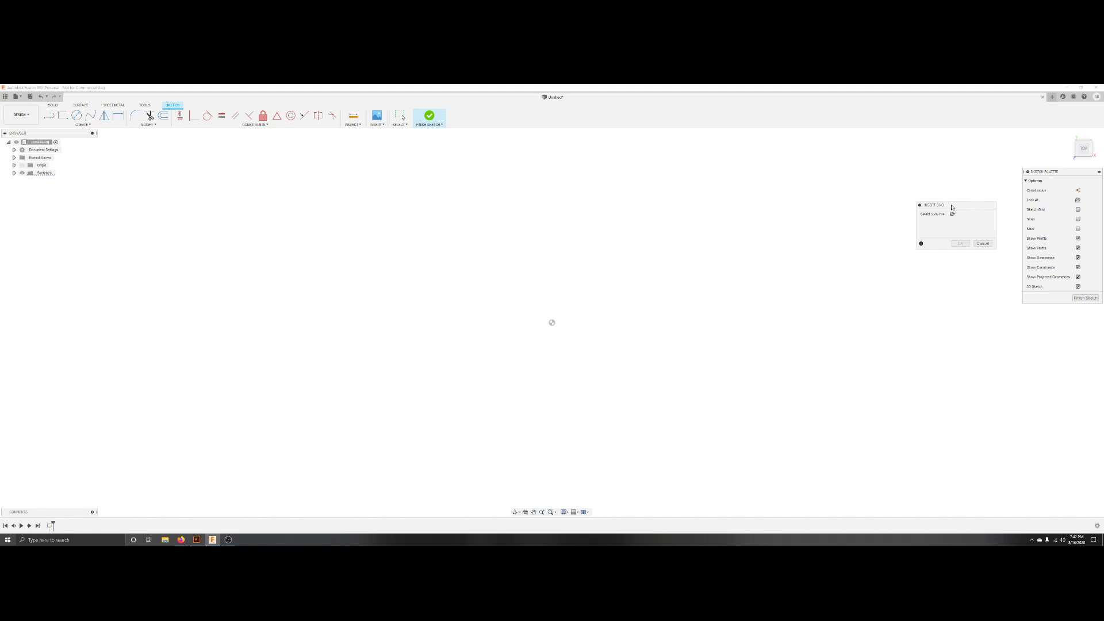
{"action": "mouse_move", "coordinate": [955, 206]}
{"action": "left_mouse_down"}
{"action": "mouse_move", "coordinate": [985, 176]}
{"action": "mouse_move", "coordinate": [952, 206]}
{"action": "left_mouse_up"}
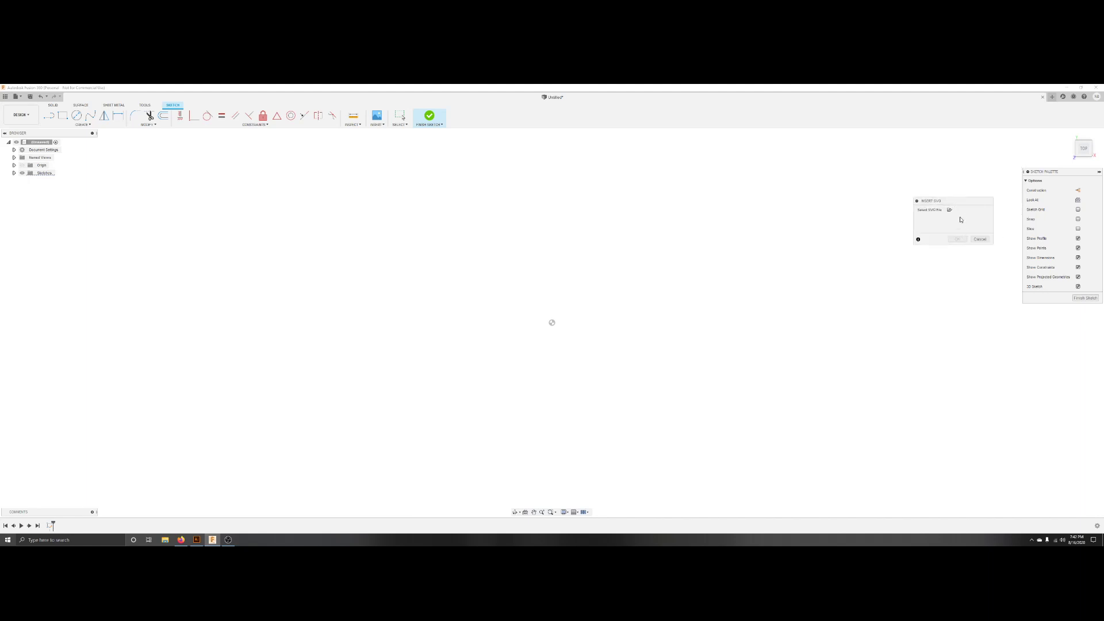
{"action": "left_click_drag", "start_coordinate": [966, 204], "coordinate": [988, 199]}
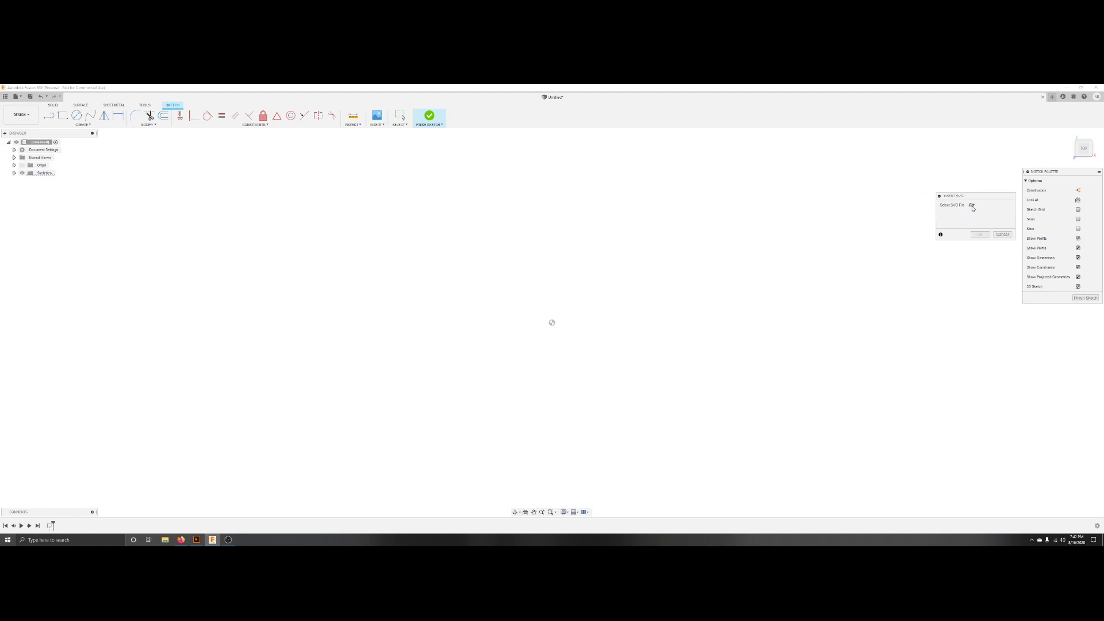
{"action": "left_click", "coordinate": [972, 205]}
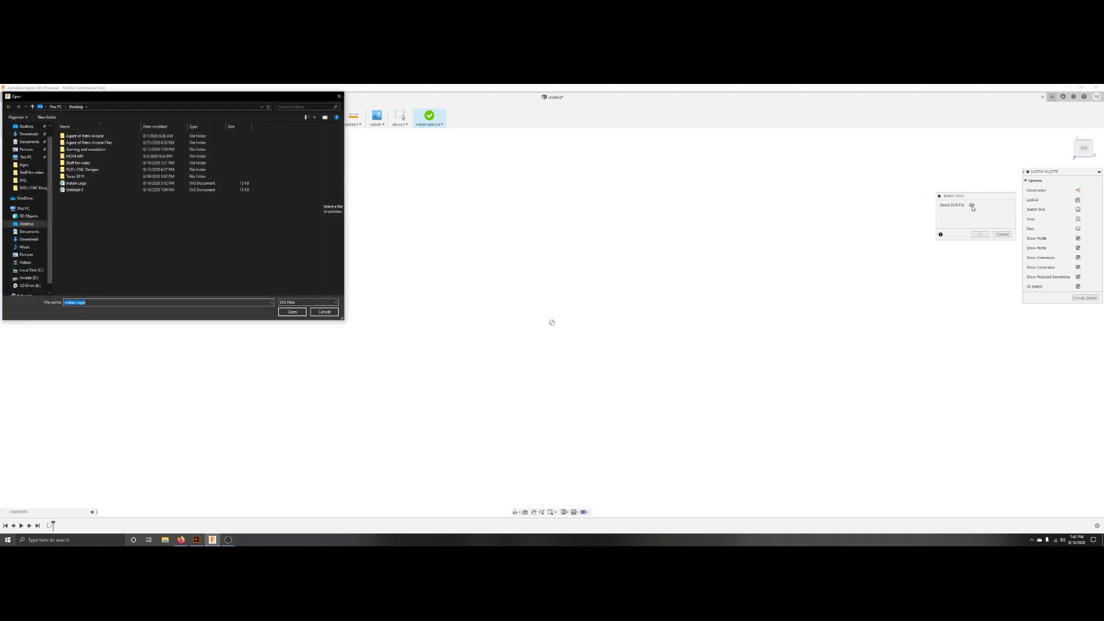
{"action": "left_click", "coordinate": [32, 225]}
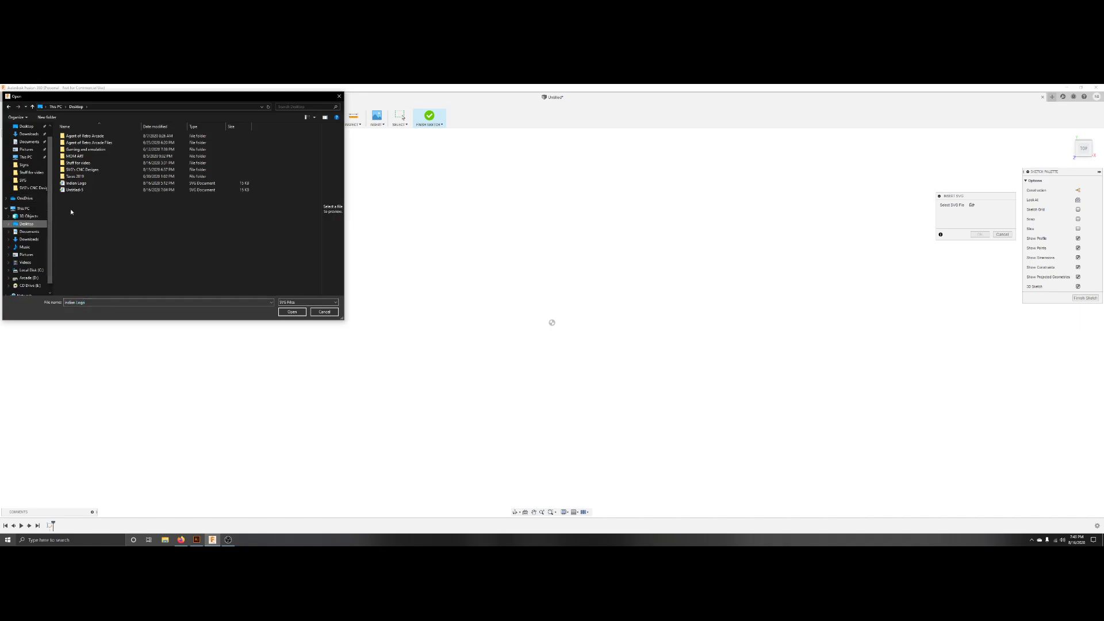
{"action": "left_click", "coordinate": [81, 171]}
{"action": "double_click", "coordinate": [82, 171]}
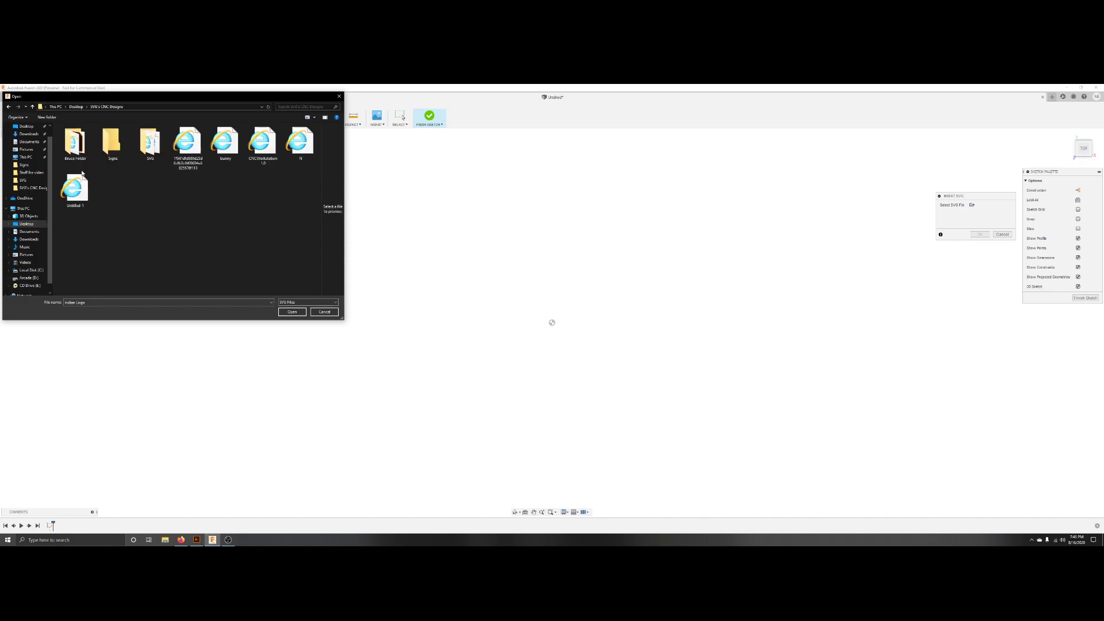
{"action": "double_click", "coordinate": [112, 144]}
{"action": "left_click", "coordinate": [76, 146]}
{"action": "left_click", "coordinate": [292, 312]}
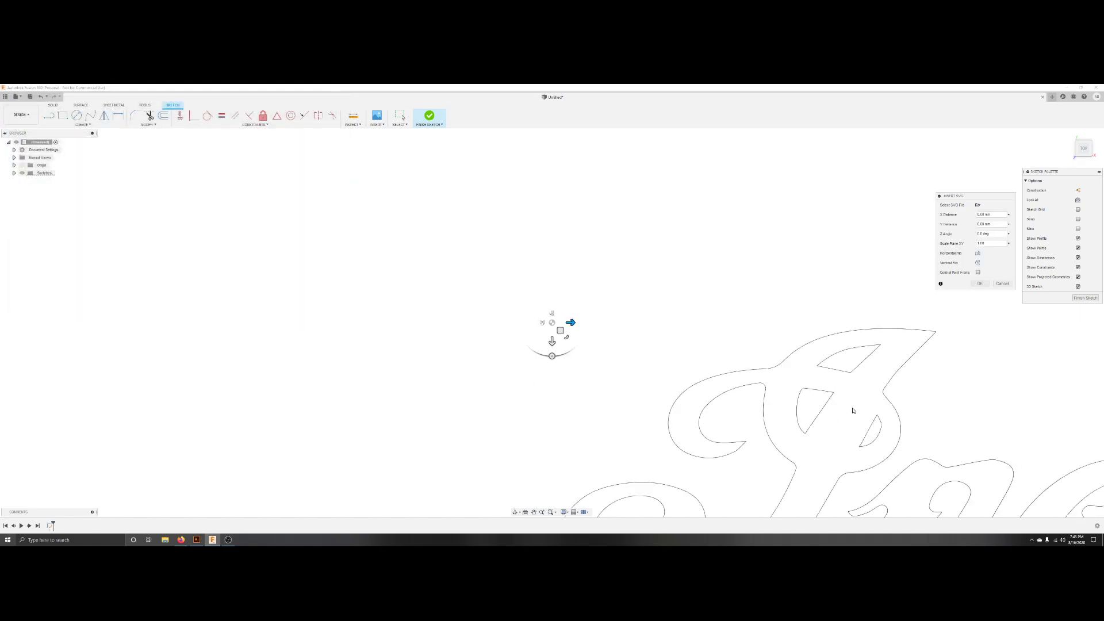
Move the inserted logo toward the sketch origin, confirm the placement and finish the sketch.
{"action": "scroll", "coordinate": [519, 368], "scroll_direction": "down", "scroll_amount": 1}
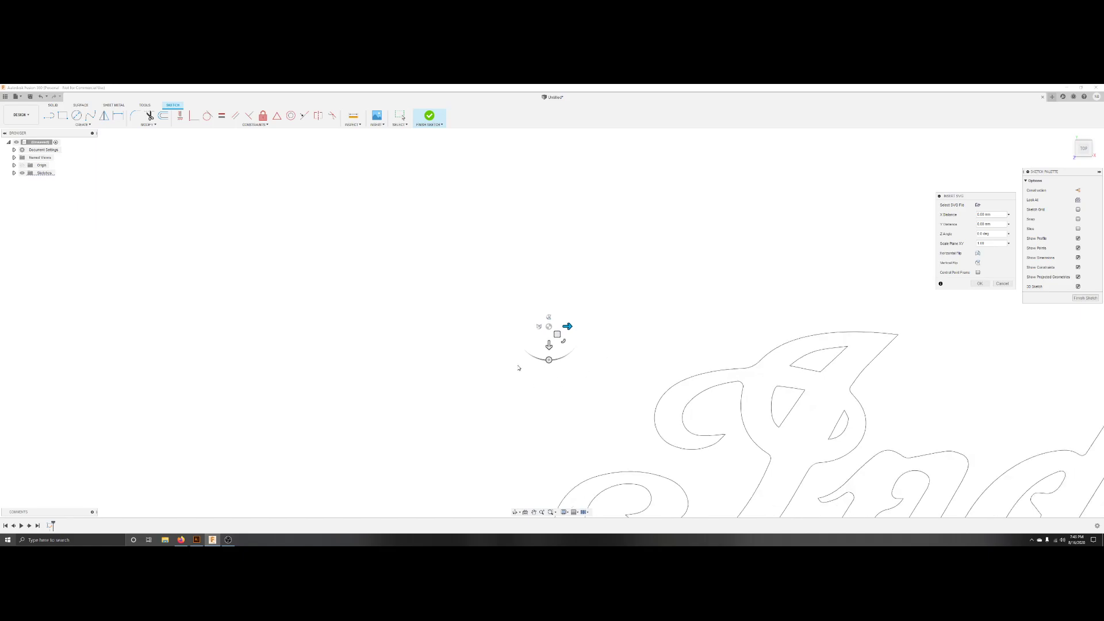
{"action": "scroll", "coordinate": [518, 368], "scroll_direction": "down", "scroll_amount": 5}
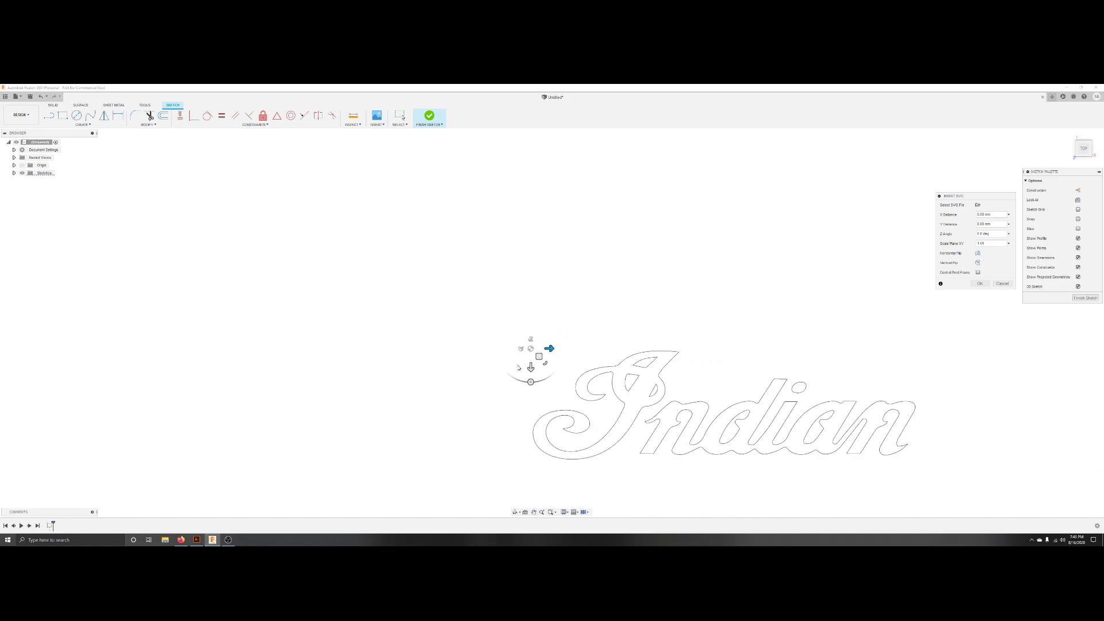
{"action": "scroll", "coordinate": [538, 346], "scroll_direction": "up", "scroll_amount": 2}
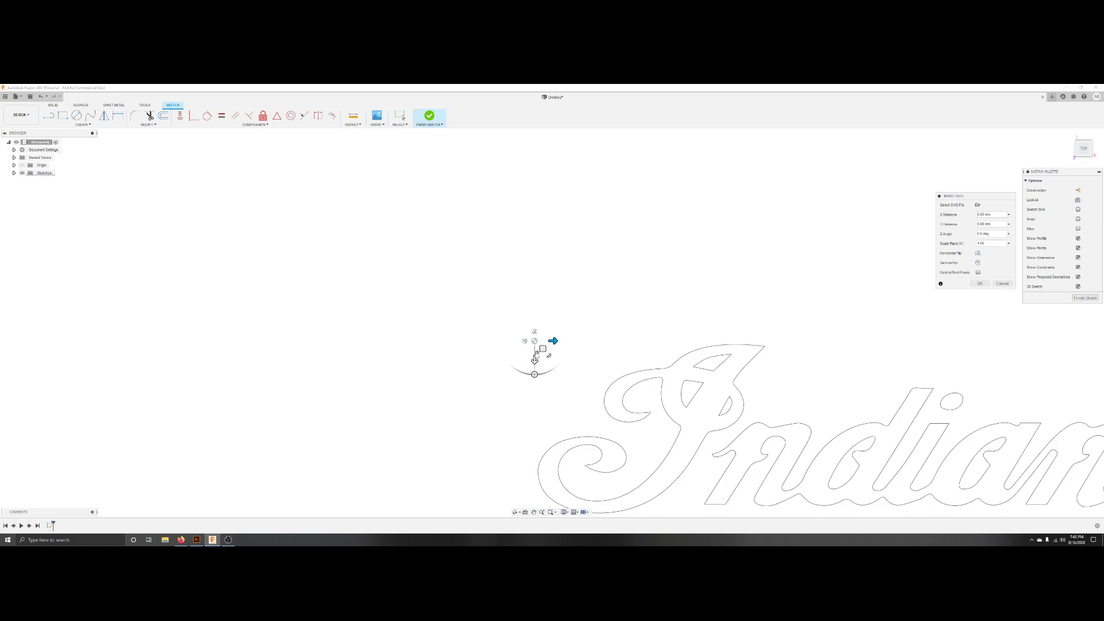
{"action": "left_click_drag", "start_coordinate": [542, 347], "coordinate": [204, 223]}
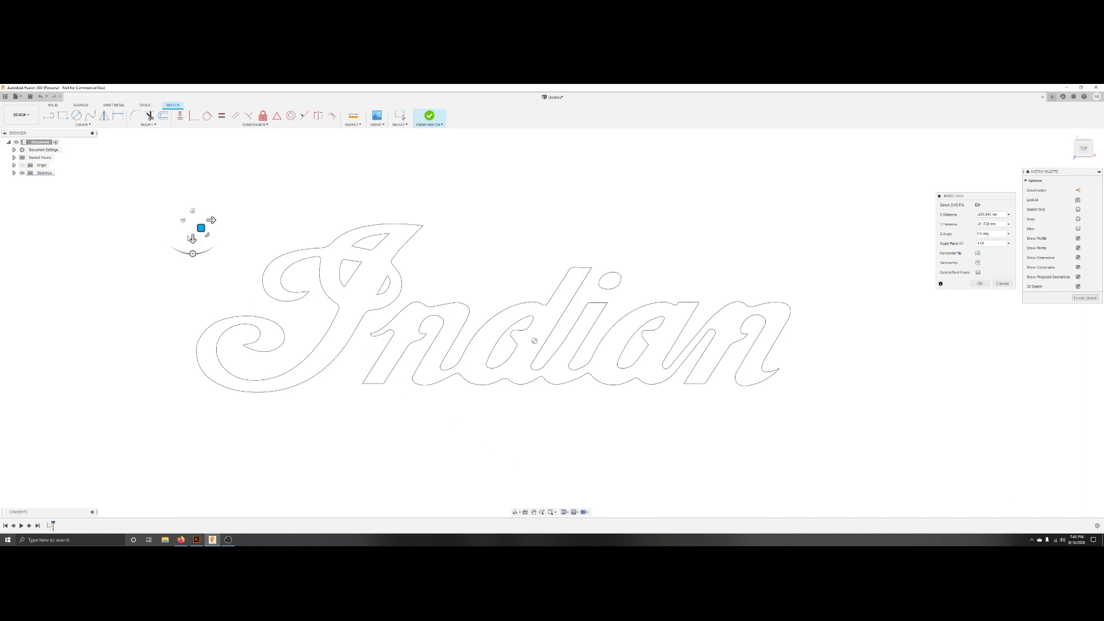
{"action": "left_click_drag", "start_coordinate": [202, 230], "coordinate": [223, 236]}
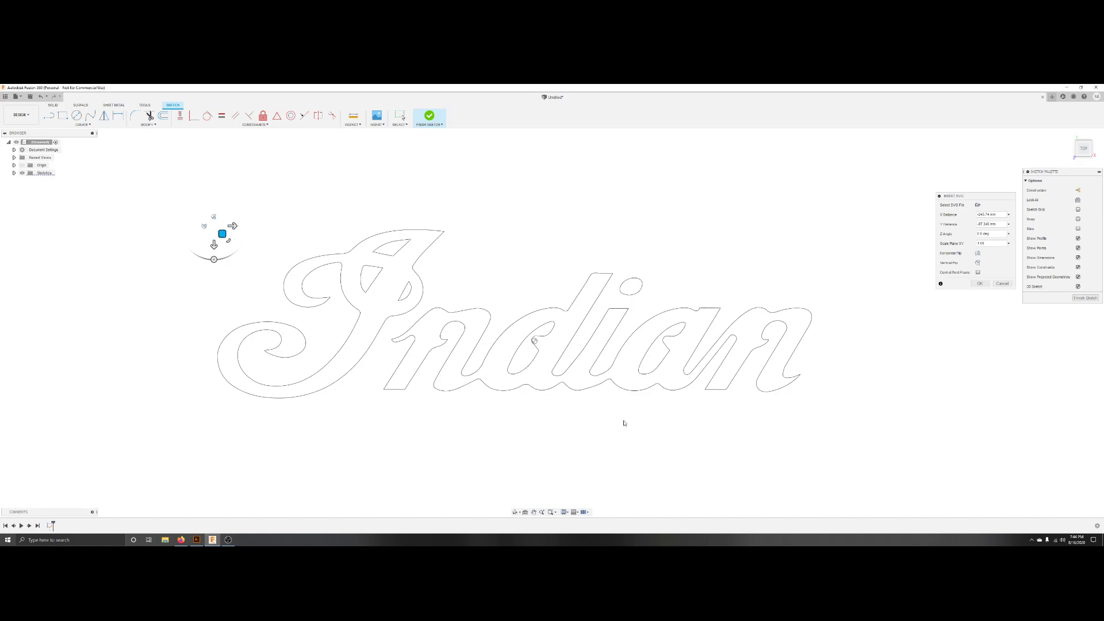
{"action": "left_click", "coordinate": [980, 284]}
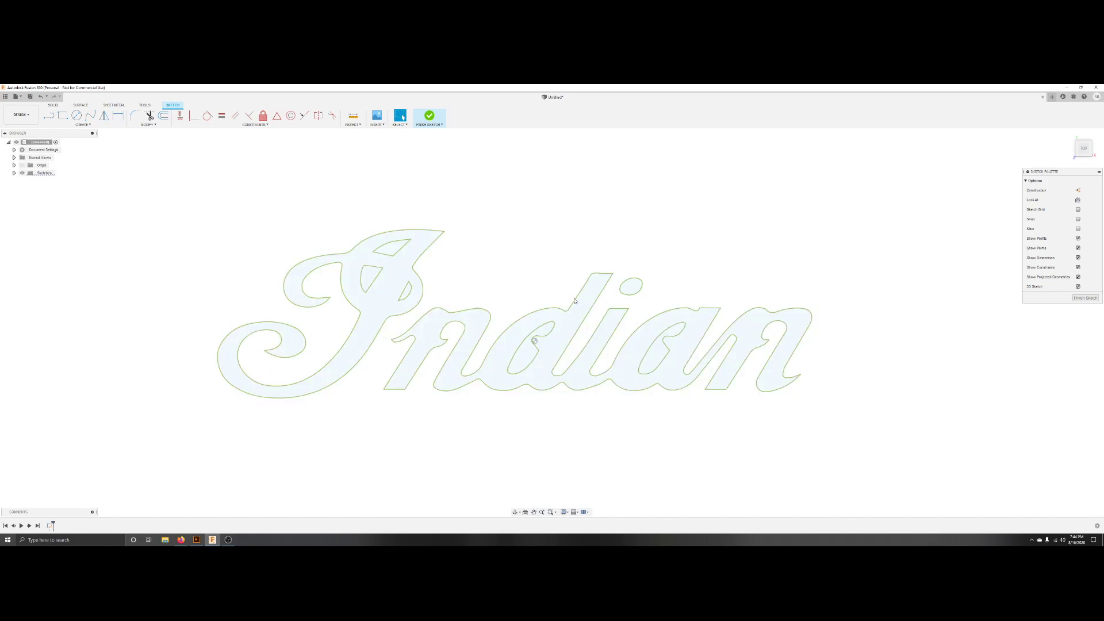
{"action": "left_click", "coordinate": [430, 117]}
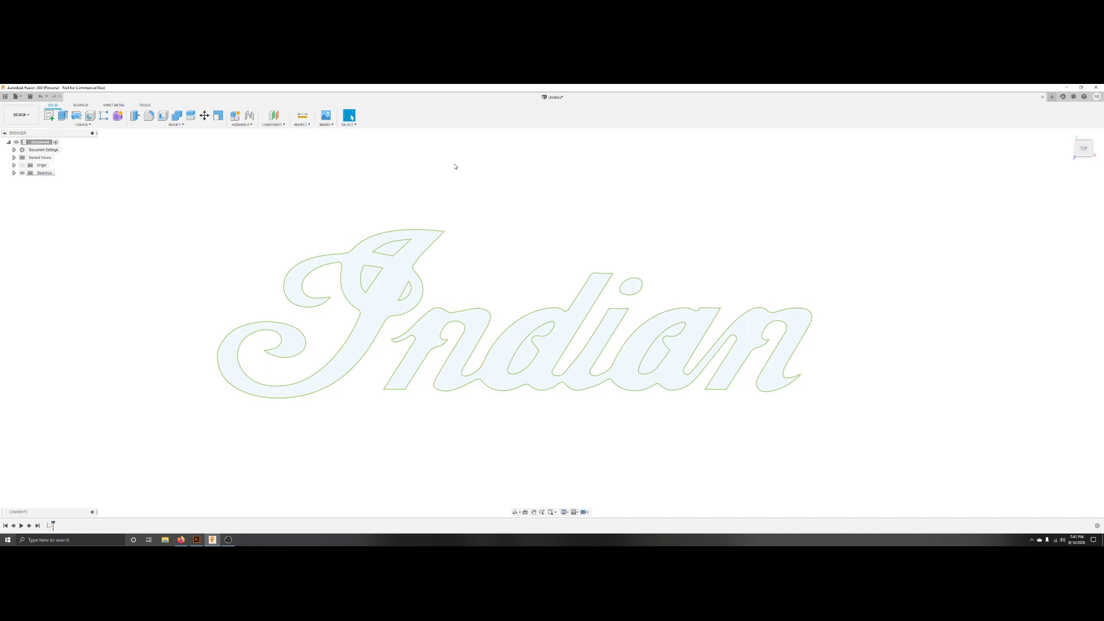
Select all the logo's letter profiles and extrude them 15 mm as a new body.
{"action": "left_click", "coordinate": [400, 269]}
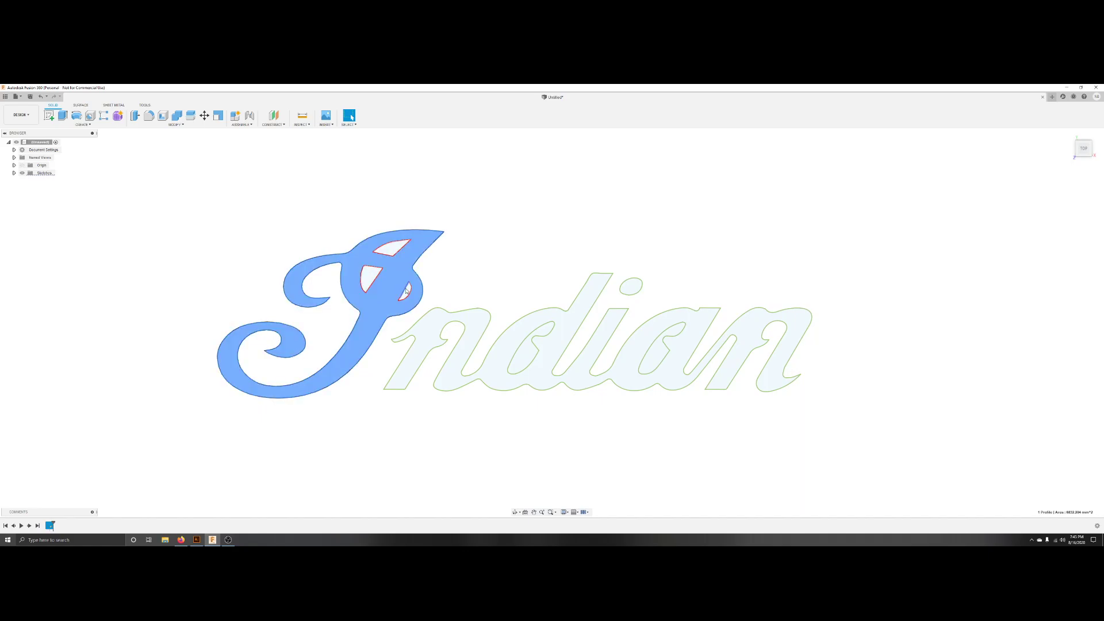
{"action": "left_click", "coordinate": [434, 338], "text": "shift"}
{"action": "left_click", "coordinate": [631, 289], "text": "shift"}
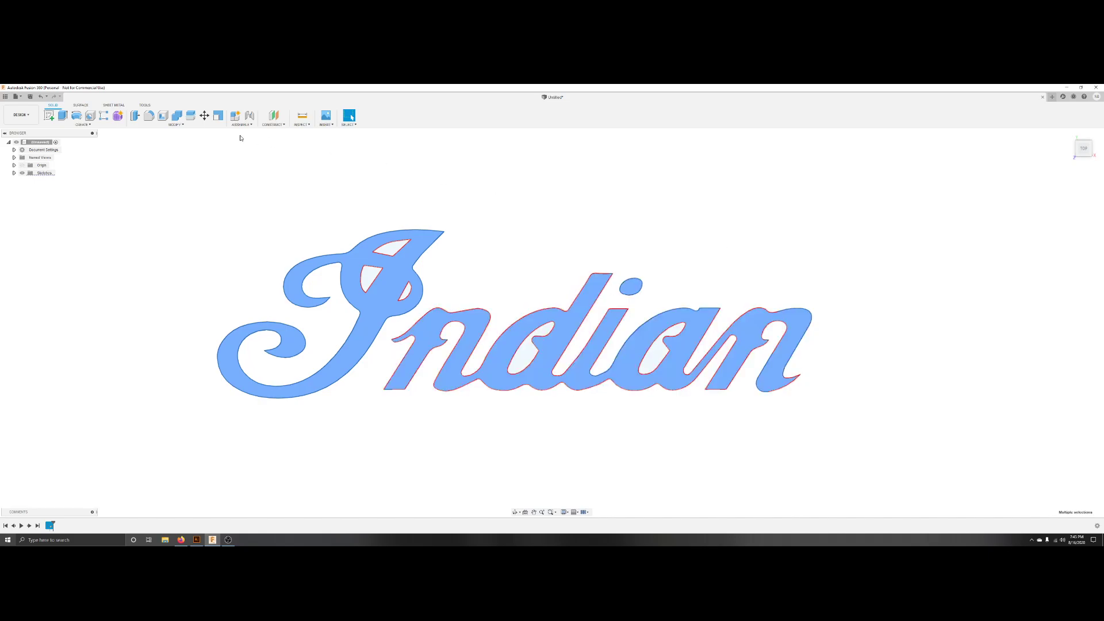
{"action": "left_click", "coordinate": [62, 117]}
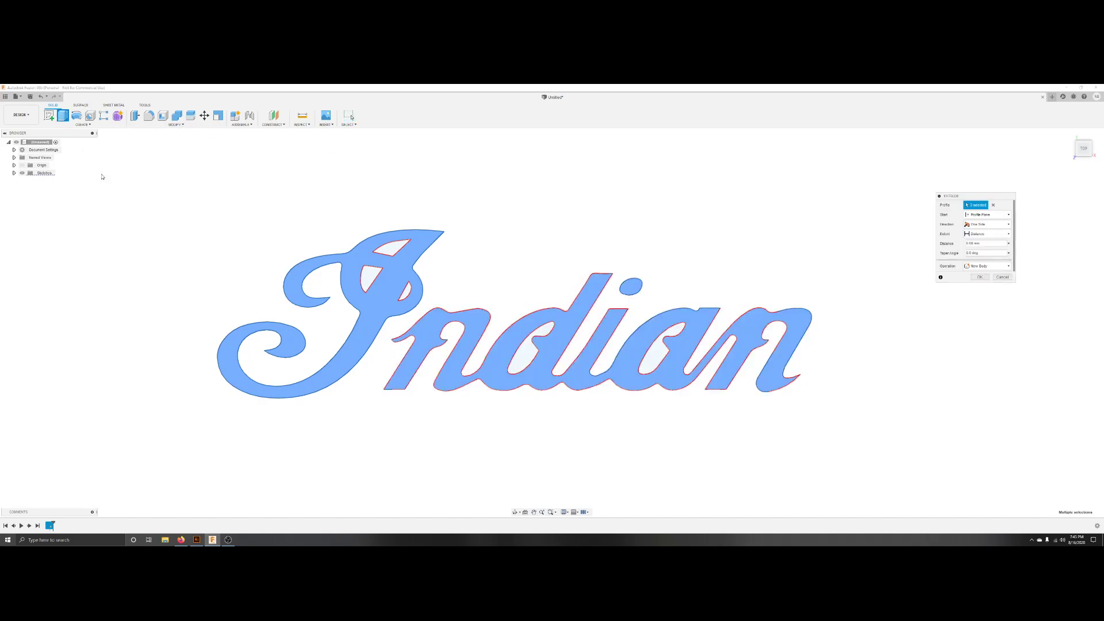
{"action": "type", "text": "15"}
{"action": "key", "text": "Return"}
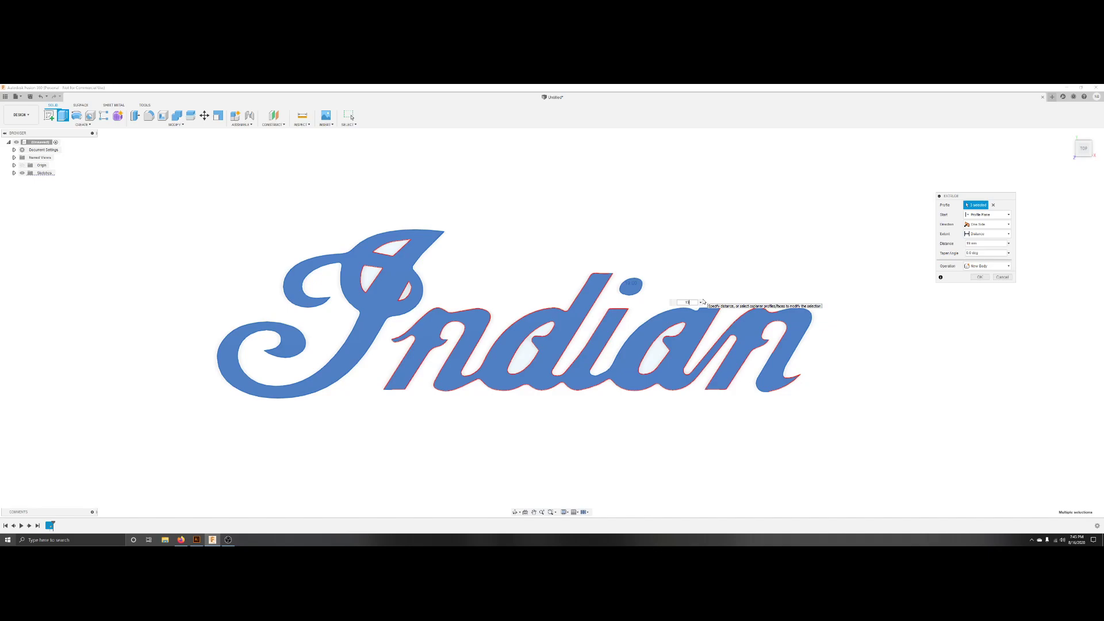
{"action": "key", "text": "Return"}
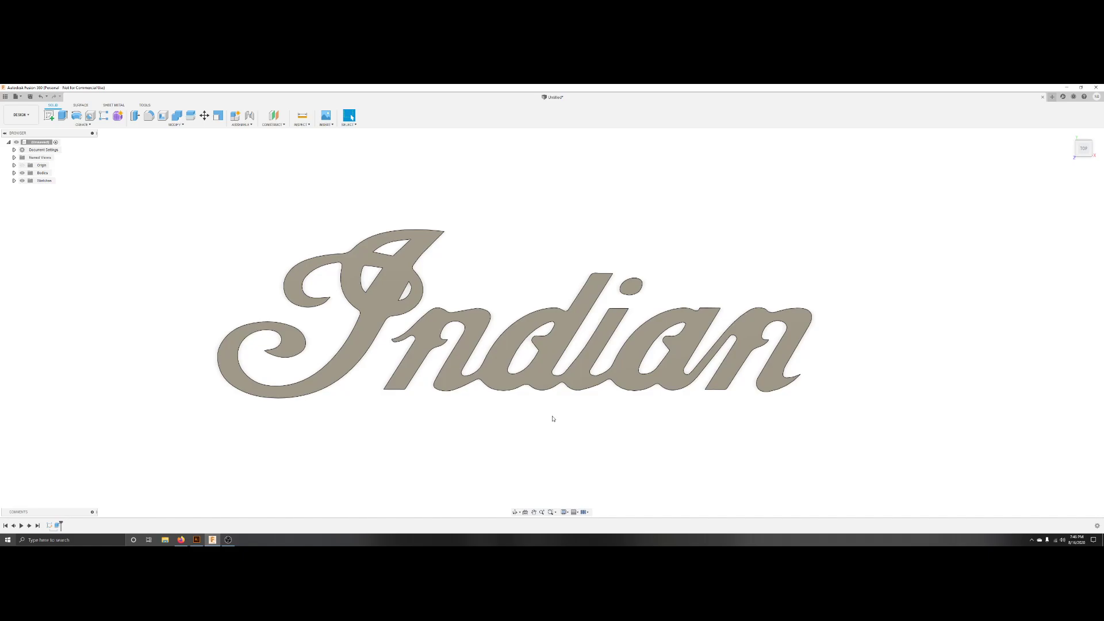
Inspect the extruded logo by zooming and panning around the model.
{"action": "scroll", "coordinate": [546, 419], "scroll_direction": "down", "scroll_amount": 3}
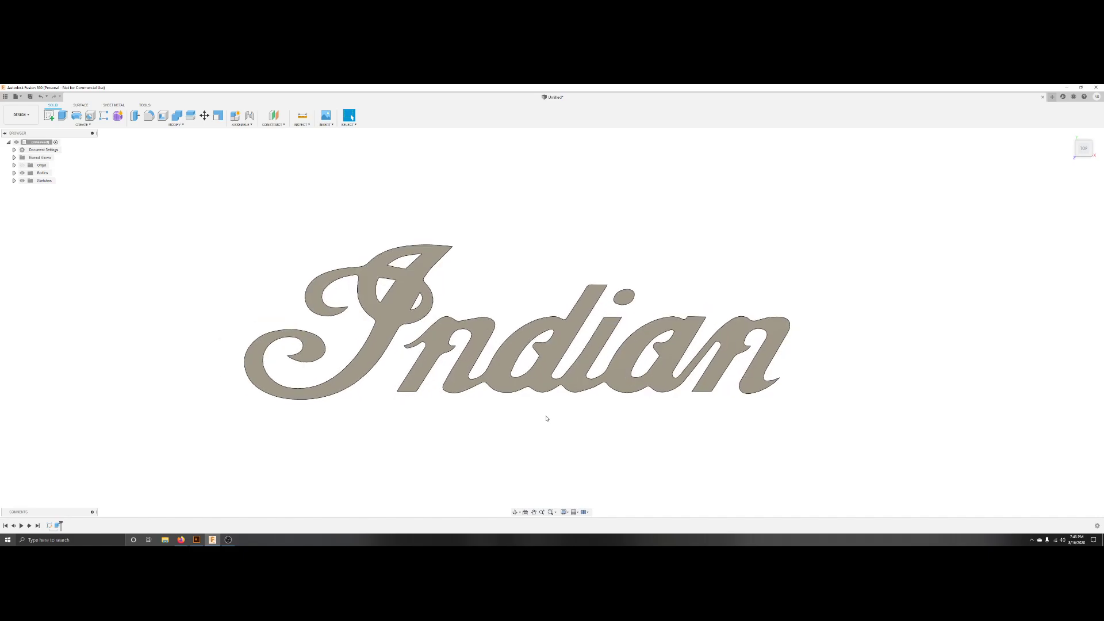
{"action": "scroll", "coordinate": [544, 415], "scroll_direction": "up", "scroll_amount": 2}
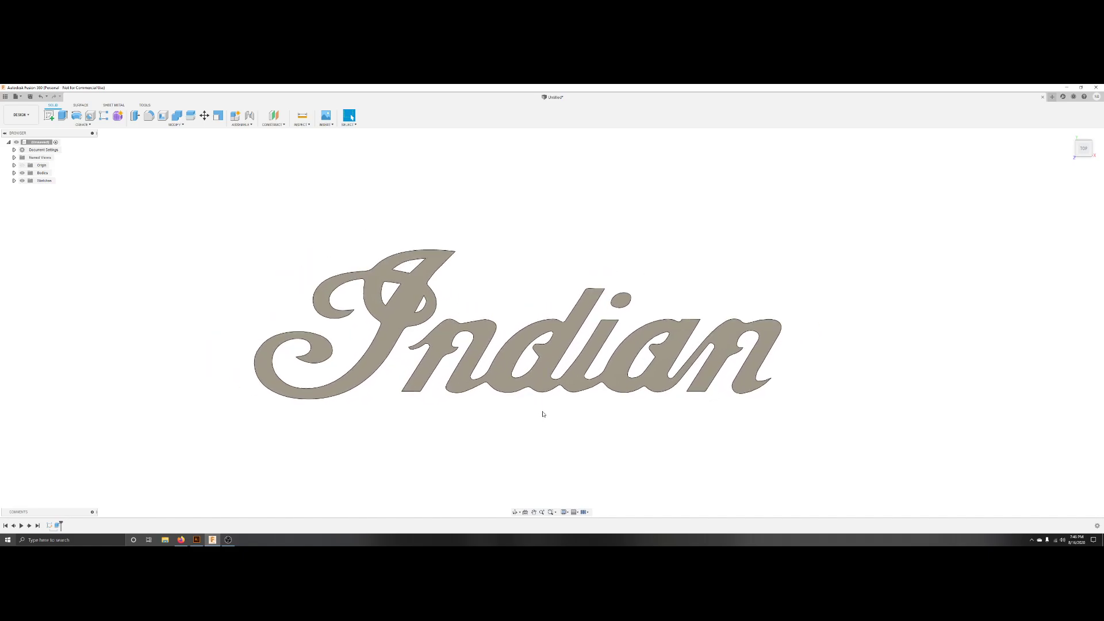
{"action": "scroll", "coordinate": [541, 414], "scroll_direction": "up", "scroll_amount": 3}
{"action": "scroll", "coordinate": [544, 422], "scroll_direction": "down", "scroll_amount": 2}
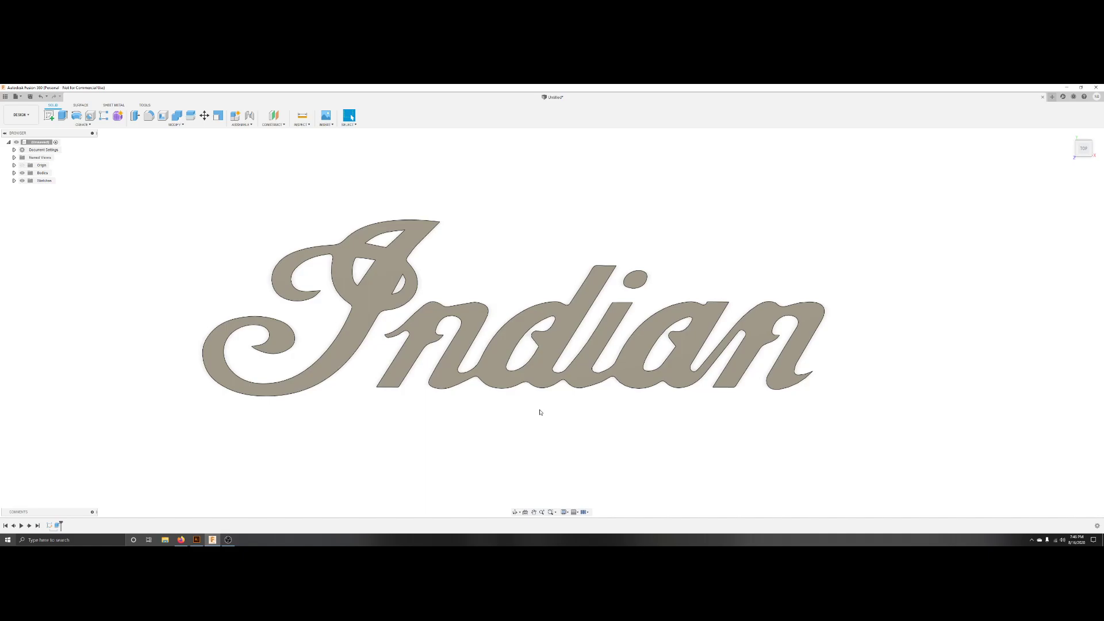
{"action": "middle_click_drag", "start_coordinate": [539, 410], "coordinate": [463, 412], "text": "shift"}
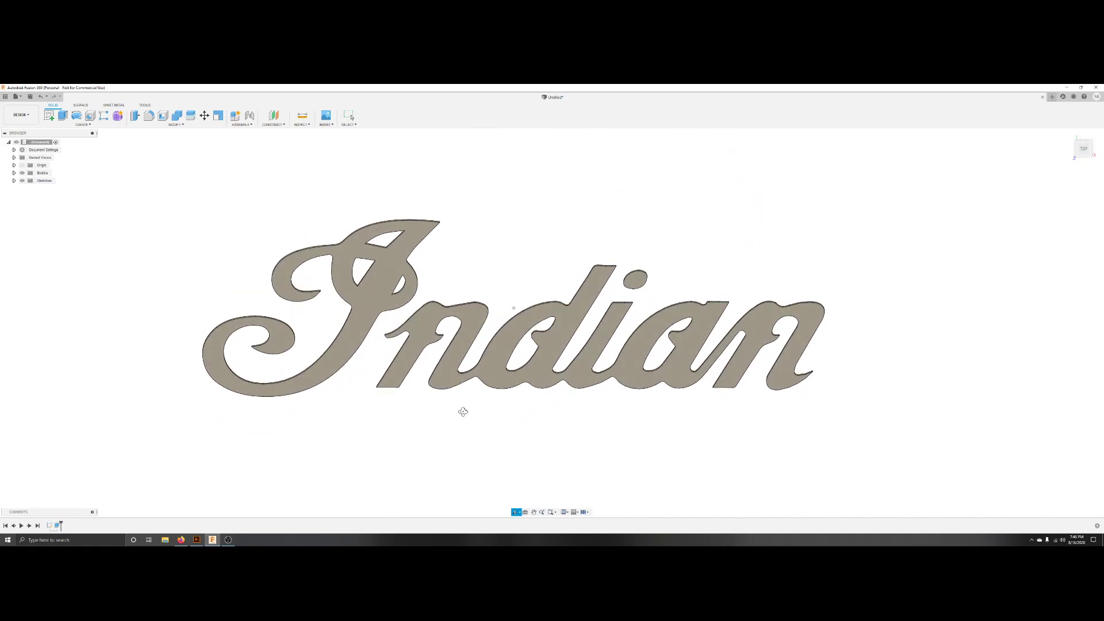
{"action": "key", "text": "Escape"}
{"action": "scroll", "coordinate": [584, 395], "scroll_direction": "down", "scroll_amount": 2}
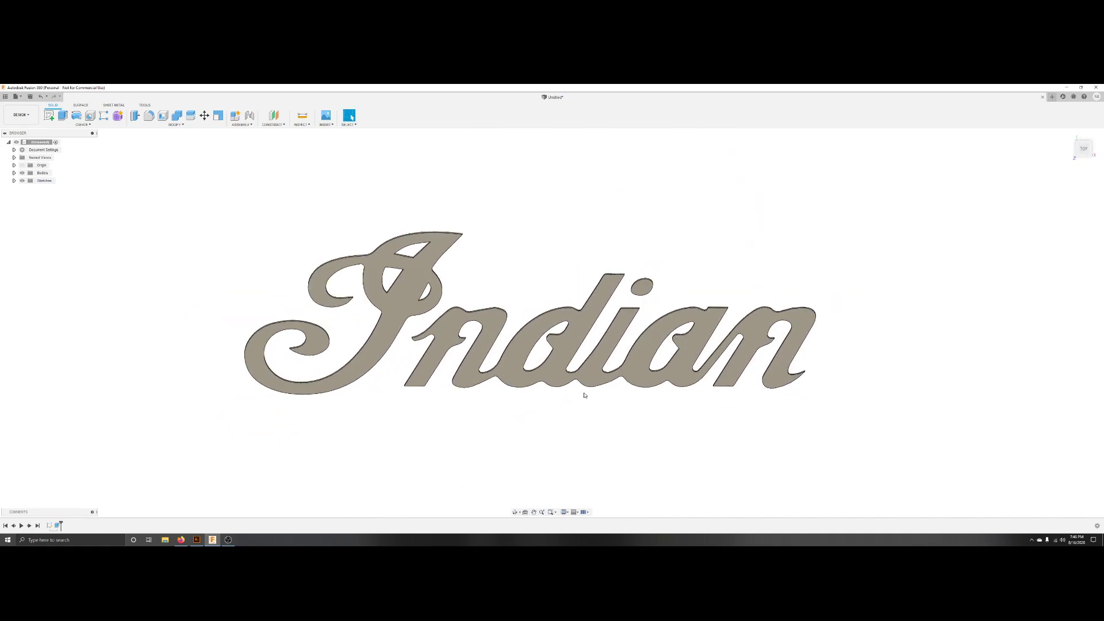
{"action": "mouse_move", "coordinate": [580, 397]}
{"action": "middle_mouse_down", "text": "shift"}
{"action": "mouse_move", "coordinate": [573, 333]}
{"action": "mouse_move", "coordinate": [577, 385]}
{"action": "middle_mouse_up", "text": "shift"}
{"action": "scroll", "coordinate": [567, 399], "scroll_direction": "down", "scroll_amount": 5}
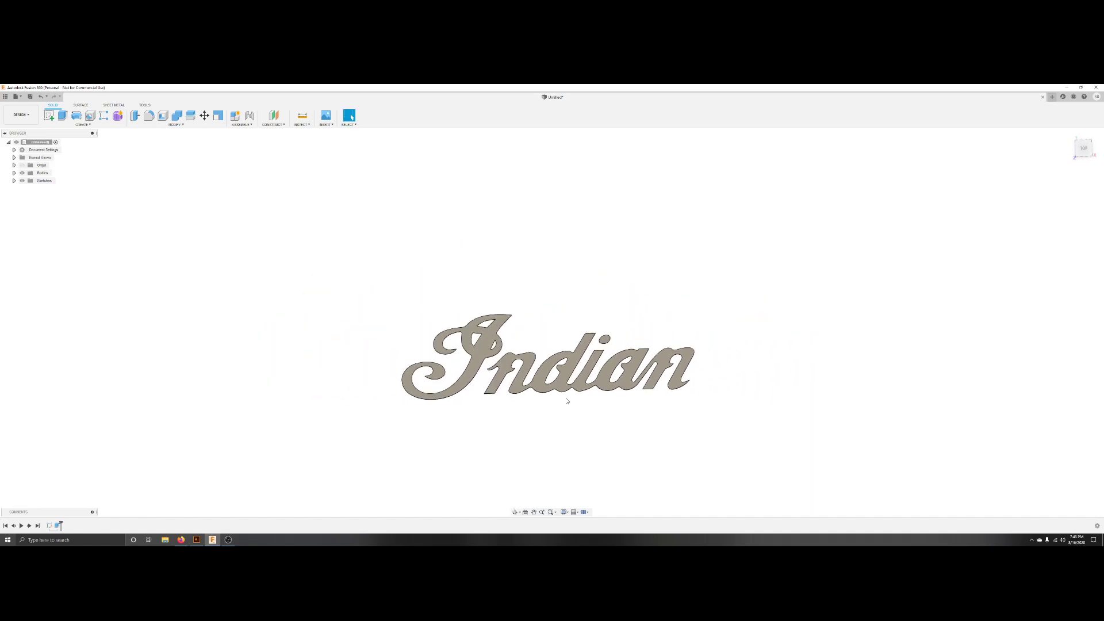
{"action": "mouse_move", "coordinate": [567, 436]}
{"action": "middle_mouse_down", "text": "shift"}
{"action": "mouse_move", "coordinate": [563, 394]}
{"action": "mouse_move", "coordinate": [566, 430]}
{"action": "middle_mouse_up", "text": "shift"}
{"action": "scroll", "coordinate": [564, 414], "scroll_direction": "up", "scroll_amount": 8}
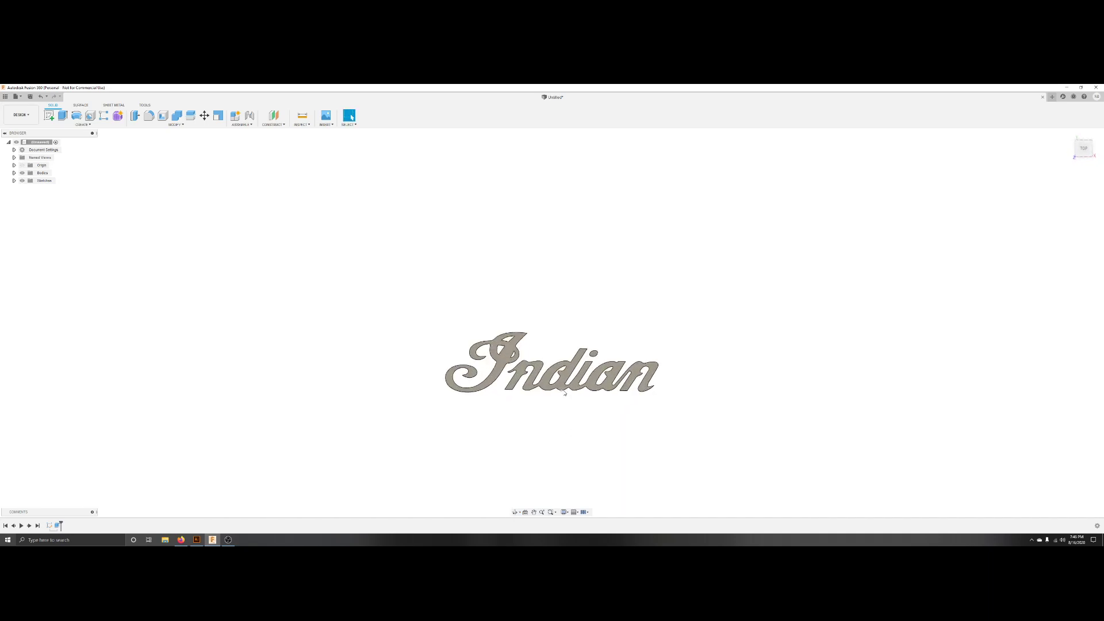
{"action": "scroll", "coordinate": [544, 271], "scroll_direction": "up", "scroll_amount": 2}
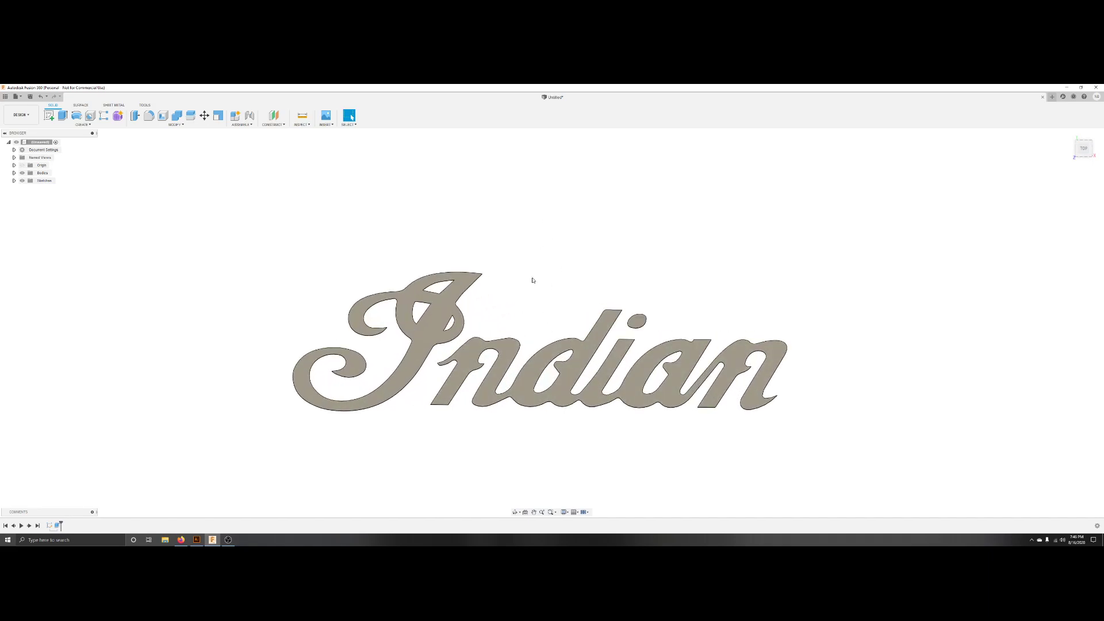
{"action": "scroll", "coordinate": [540, 276], "scroll_direction": "up", "scroll_amount": 5}
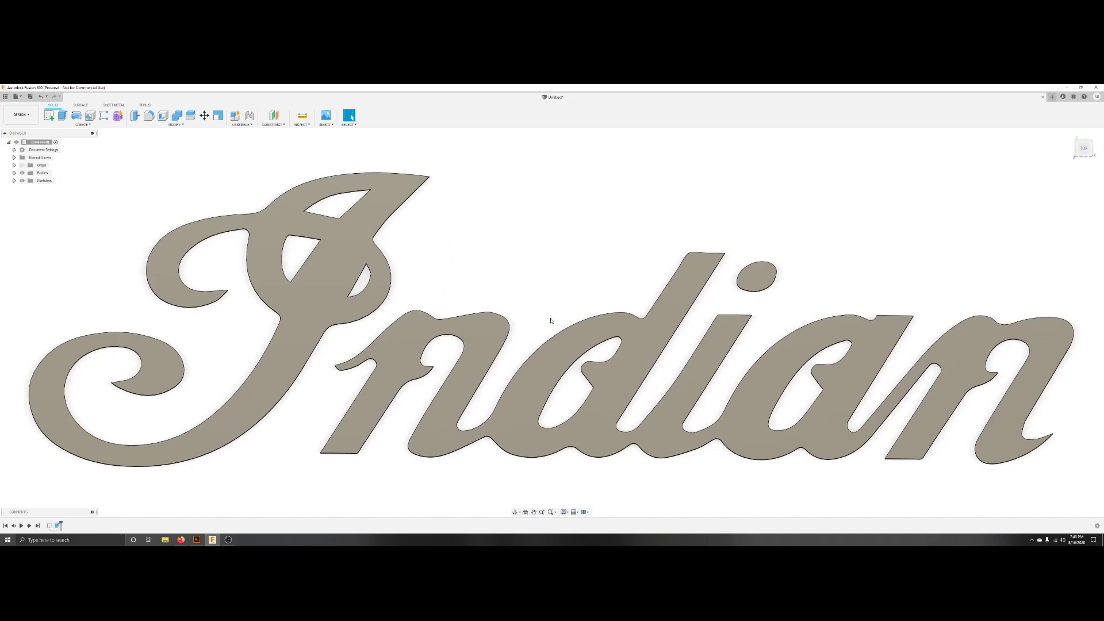
{"action": "scroll", "coordinate": [551, 321], "scroll_direction": "down", "scroll_amount": 7}
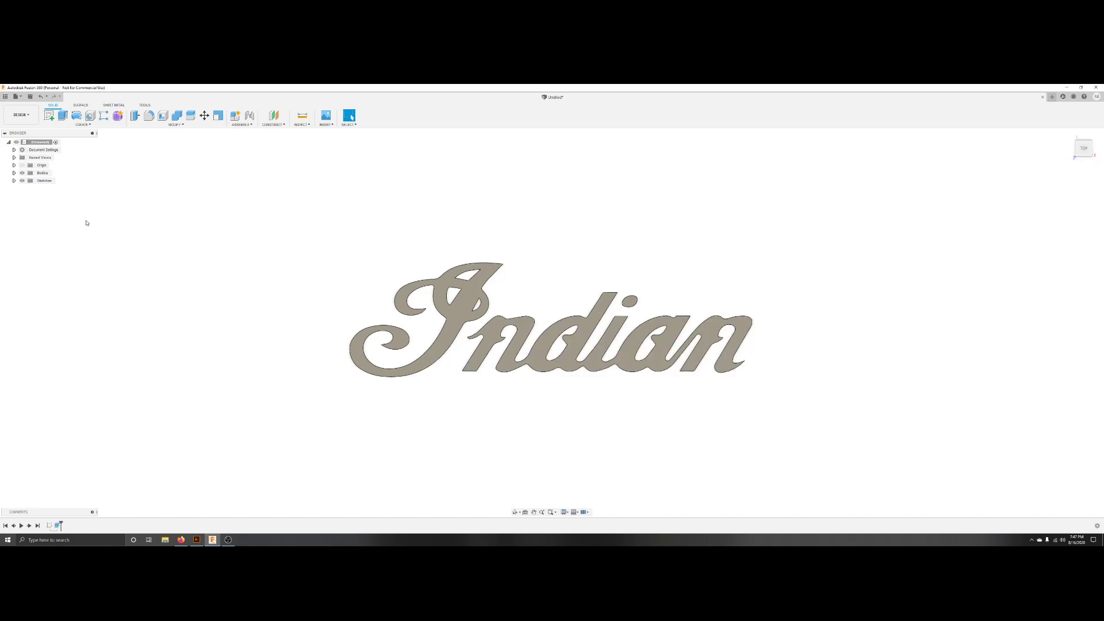
Switch to the Manufacture workspace and start a new milling setup.
{"action": "left_click", "coordinate": [21, 114]}
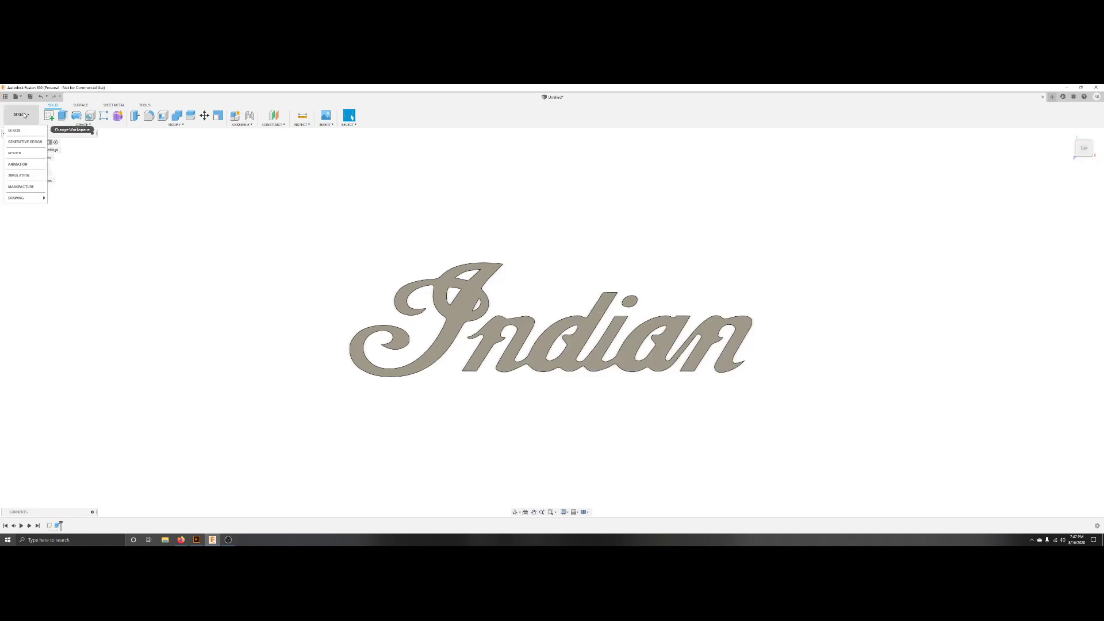
{"action": "left_click", "coordinate": [20, 186]}
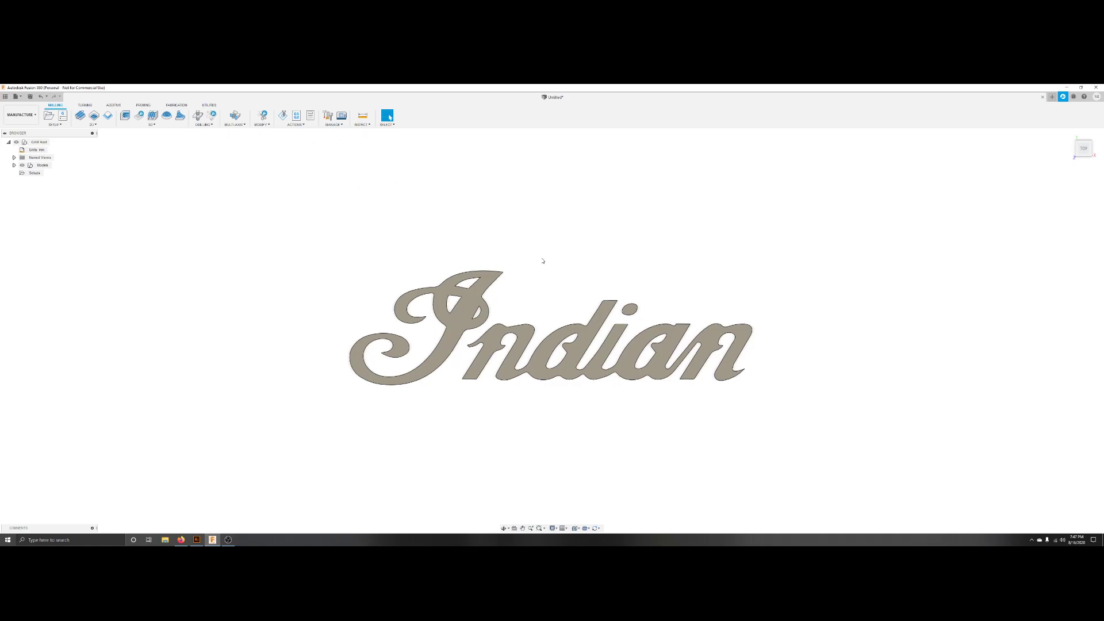
{"action": "left_click", "coordinate": [55, 124]}
{"action": "left_click", "coordinate": [58, 131]}
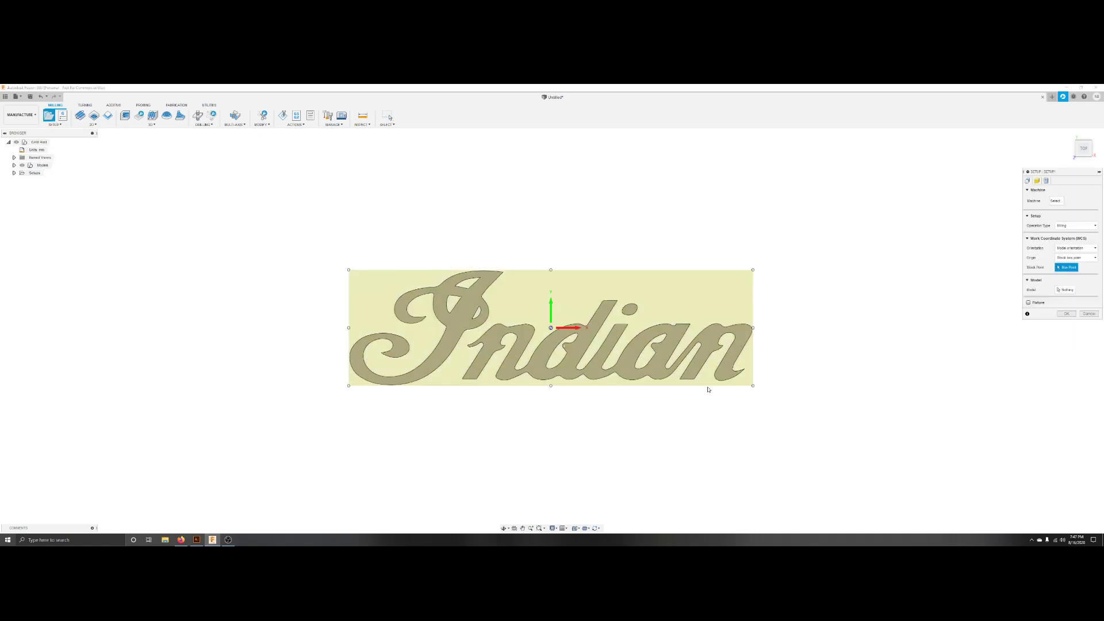
Examine the setup's stock box around the logo from the top and other angles.
{"action": "mouse_move", "coordinate": [611, 430]}
{"action": "middle_mouse_down", "text": "shift"}
{"action": "mouse_move", "coordinate": [611, 383]}
{"action": "mouse_move", "coordinate": [603, 428]}
{"action": "mouse_move", "coordinate": [608, 391]}
{"action": "mouse_move", "coordinate": [599, 404]}
{"action": "mouse_move", "coordinate": [625, 413]}
{"action": "mouse_move", "coordinate": [602, 416]}
{"action": "mouse_move", "coordinate": [604, 429]}
{"action": "middle_mouse_up", "text": "shift"}
{"action": "left_click", "coordinate": [1084, 149]}
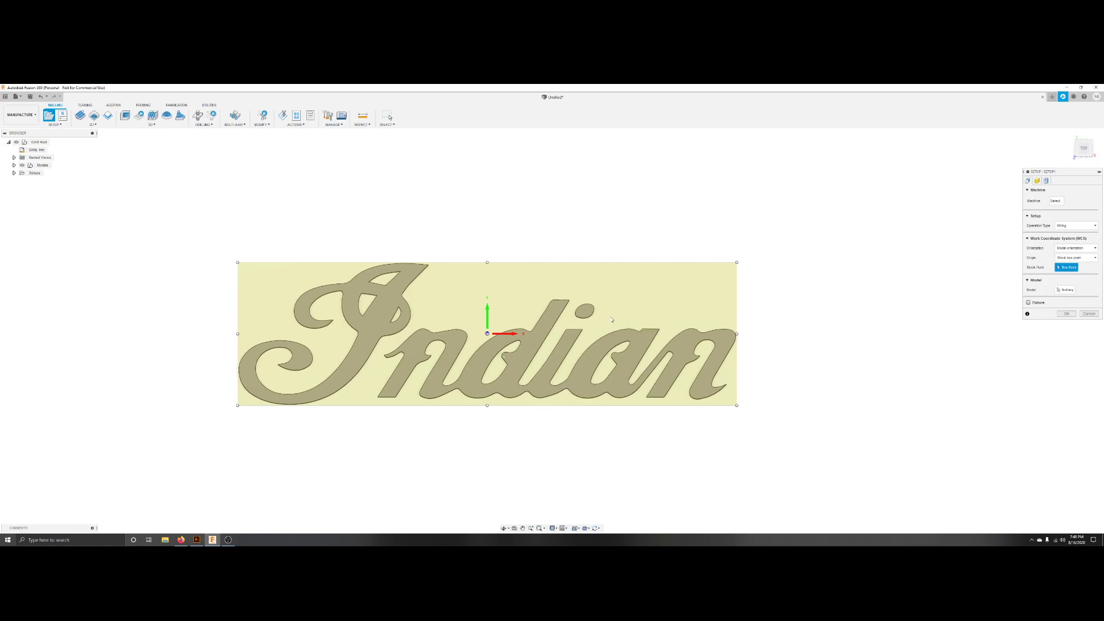
{"action": "middle_click_drag", "start_coordinate": [606, 333], "coordinate": [658, 299], "text": "shift"}
{"action": "scroll", "coordinate": [725, 253], "scroll_direction": "up", "scroll_amount": 1}
{"action": "left_click", "coordinate": [1084, 150]}
{"action": "middle_click", "coordinate": [638, 394]}
{"action": "middle_click", "coordinate": [638, 395]}
{"action": "scroll", "coordinate": [608, 374], "scroll_direction": "down", "scroll_amount": 3}
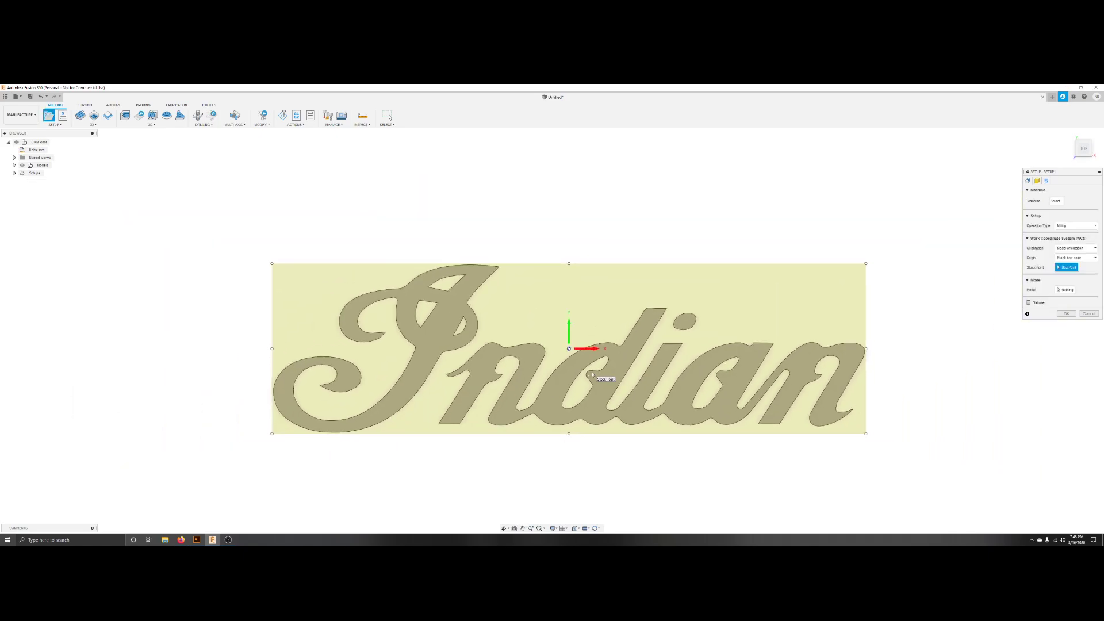
Set the setup's program name to Indian sign and confirm the setup, accepting the no-model warning.
{"action": "left_click", "coordinate": [1037, 180]}
{"action": "left_click", "coordinate": [1046, 180]}
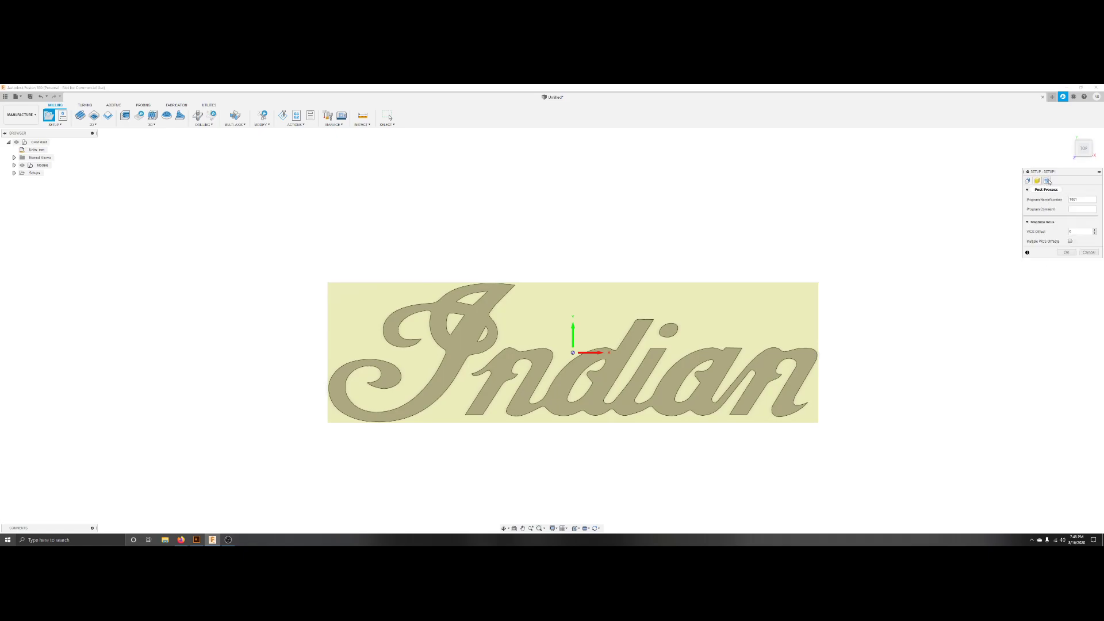
{"action": "double_click", "coordinate": [1079, 200]}
{"action": "key", "text": "BackSpace"}
{"action": "left_click", "coordinate": [1066, 252]}
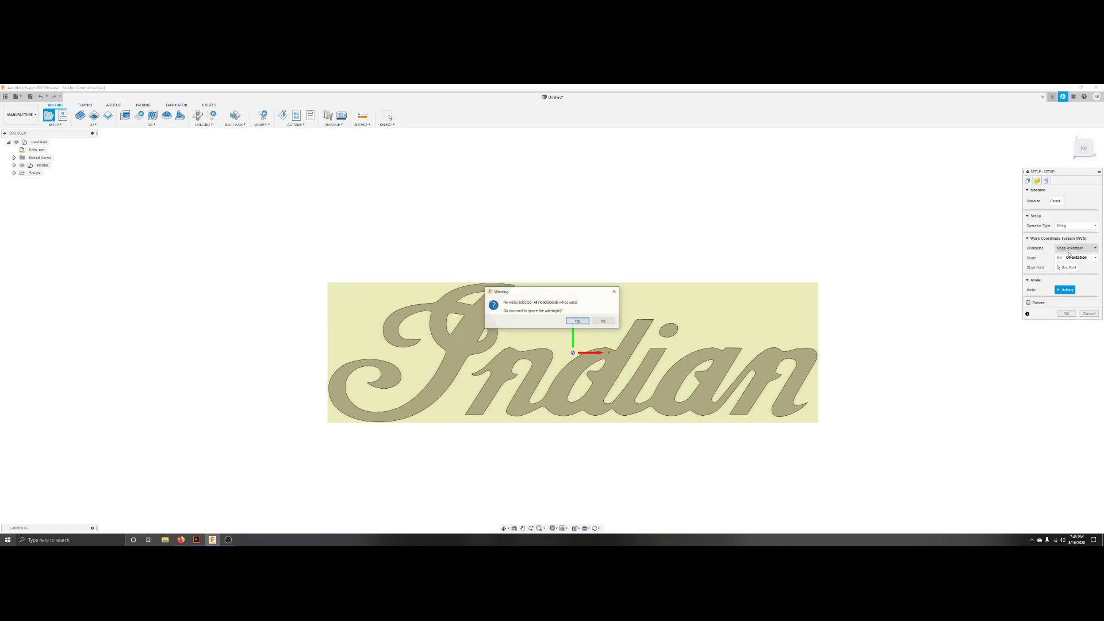
{"action": "left_click", "coordinate": [576, 321]}
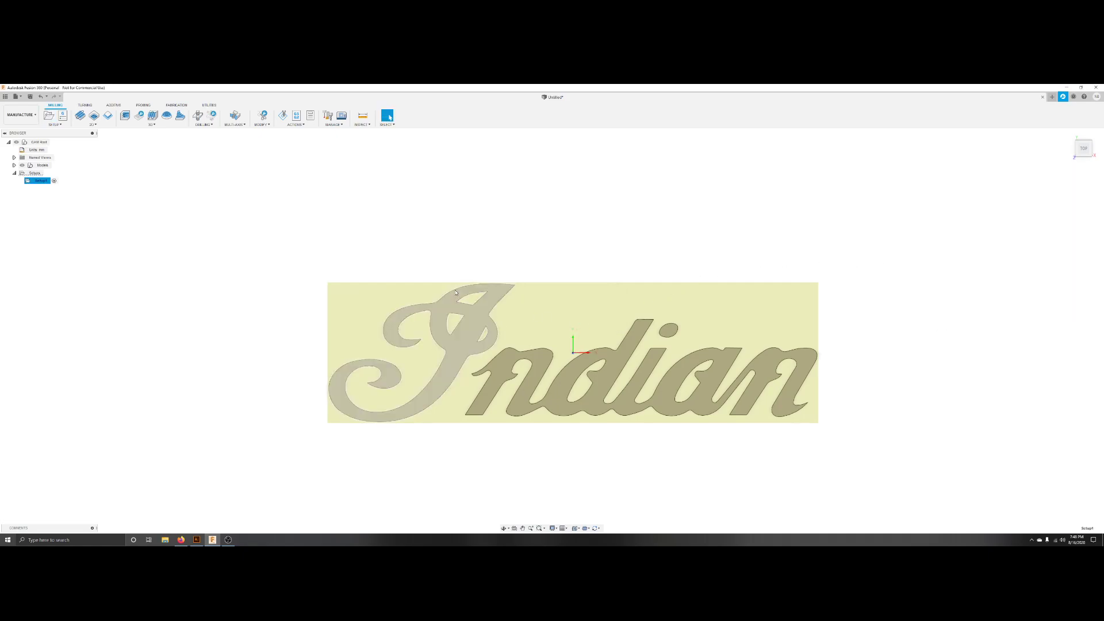
Edit the setup to select all the logo's letter bodies as the machining model and confirm it.
{"action": "double_click", "coordinate": [32, 182]}
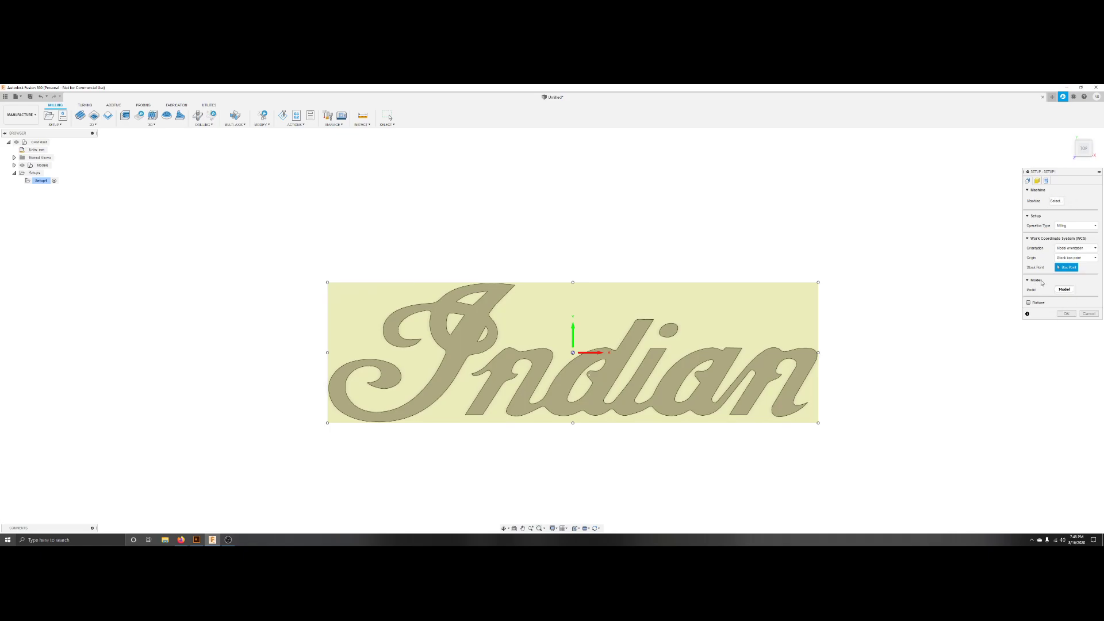
{"action": "left_click", "coordinate": [1064, 291]}
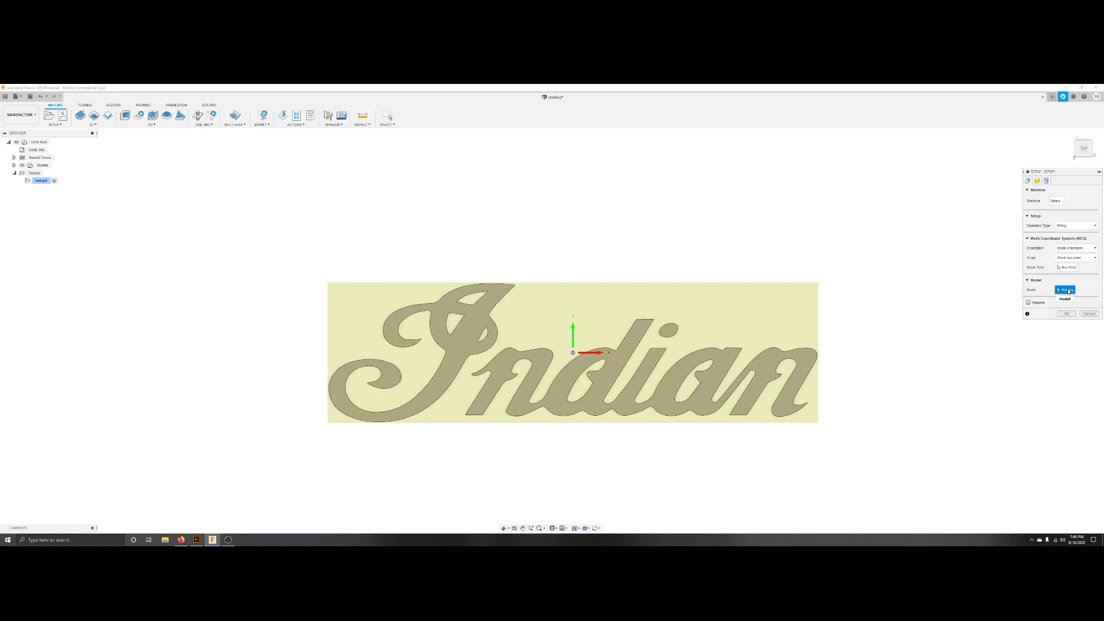
{"action": "left_click", "coordinate": [495, 313]}
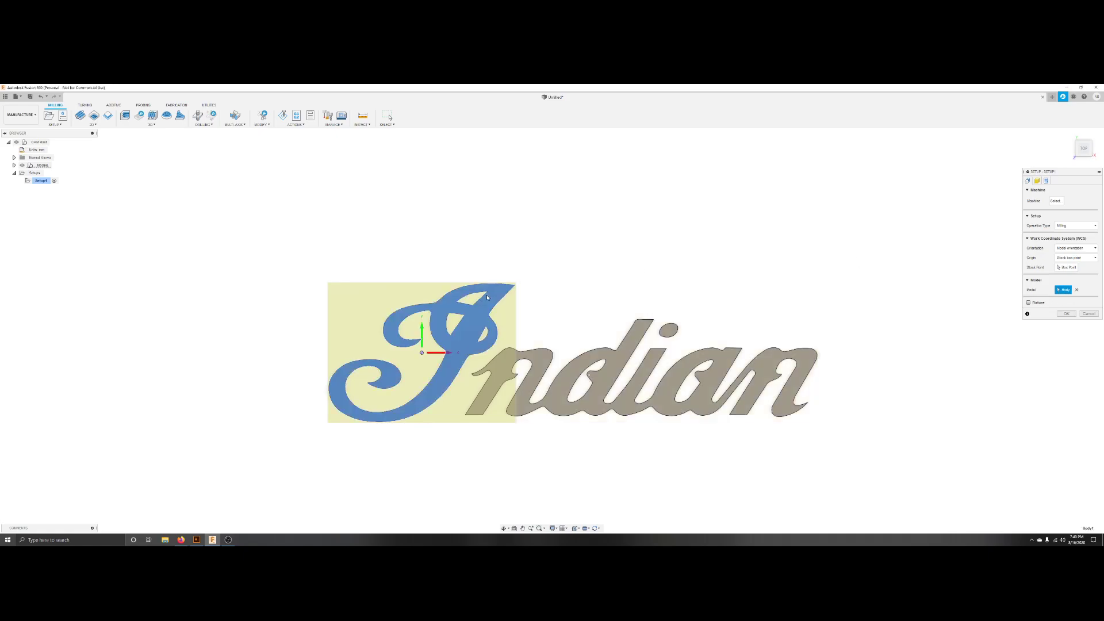
{"action": "left_click", "coordinate": [532, 358]}
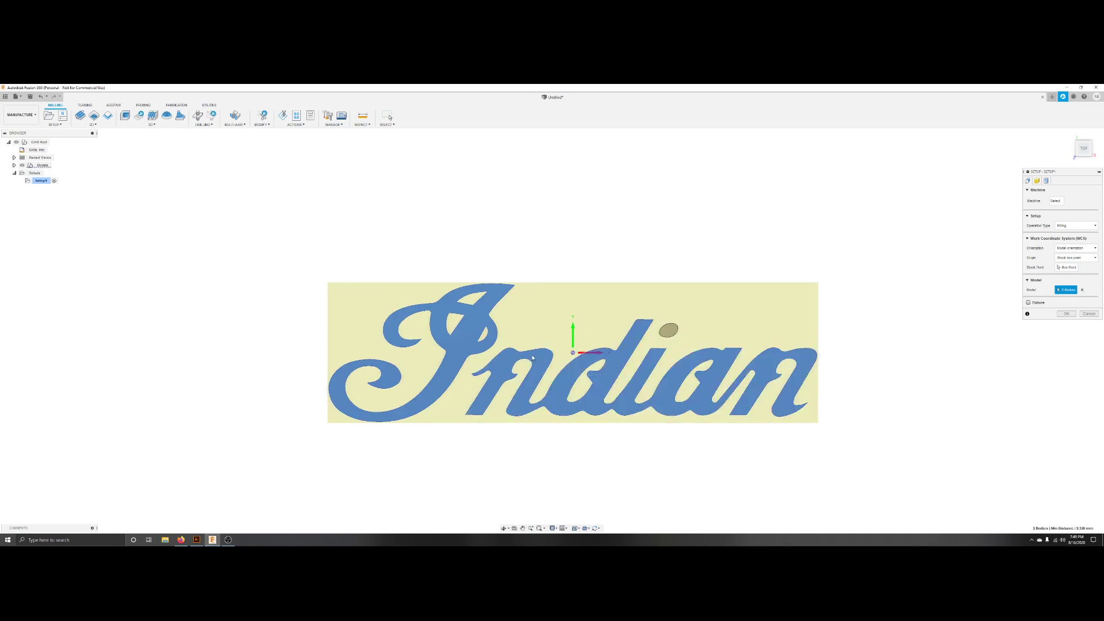
{"action": "left_click", "coordinate": [668, 333]}
{"action": "left_click", "coordinate": [1046, 180]}
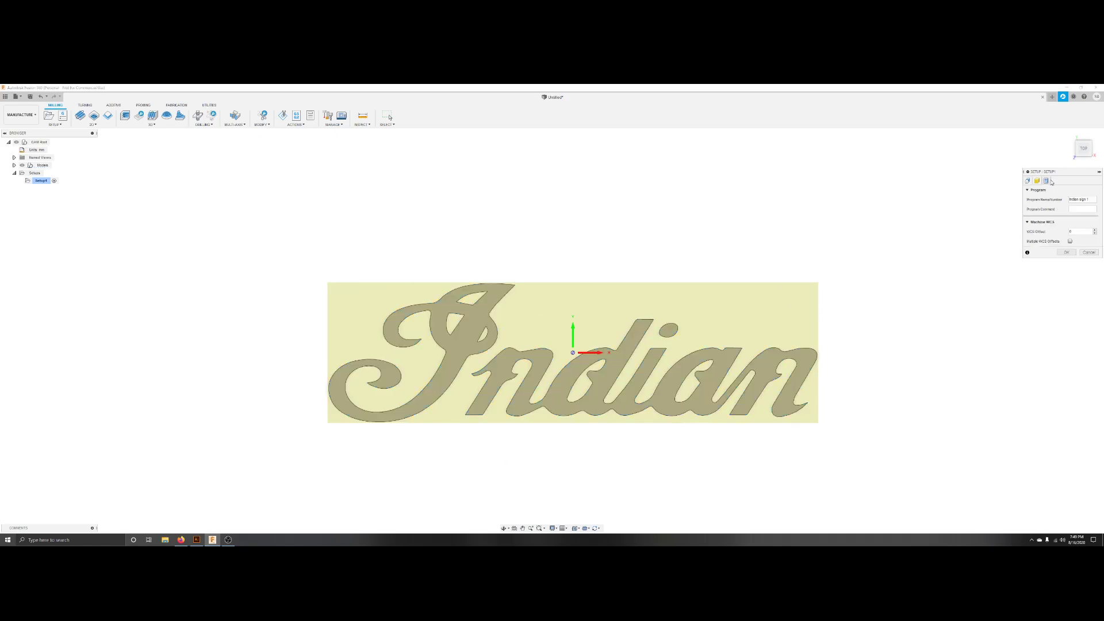
{"action": "left_click", "coordinate": [1028, 180]}
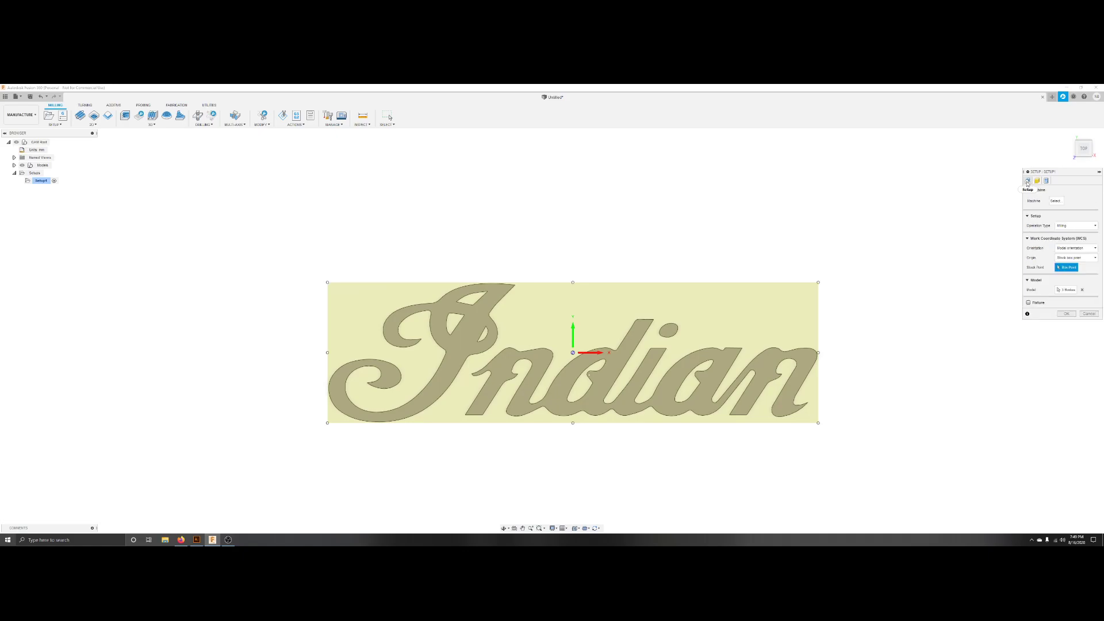
{"action": "left_click", "coordinate": [1072, 315]}
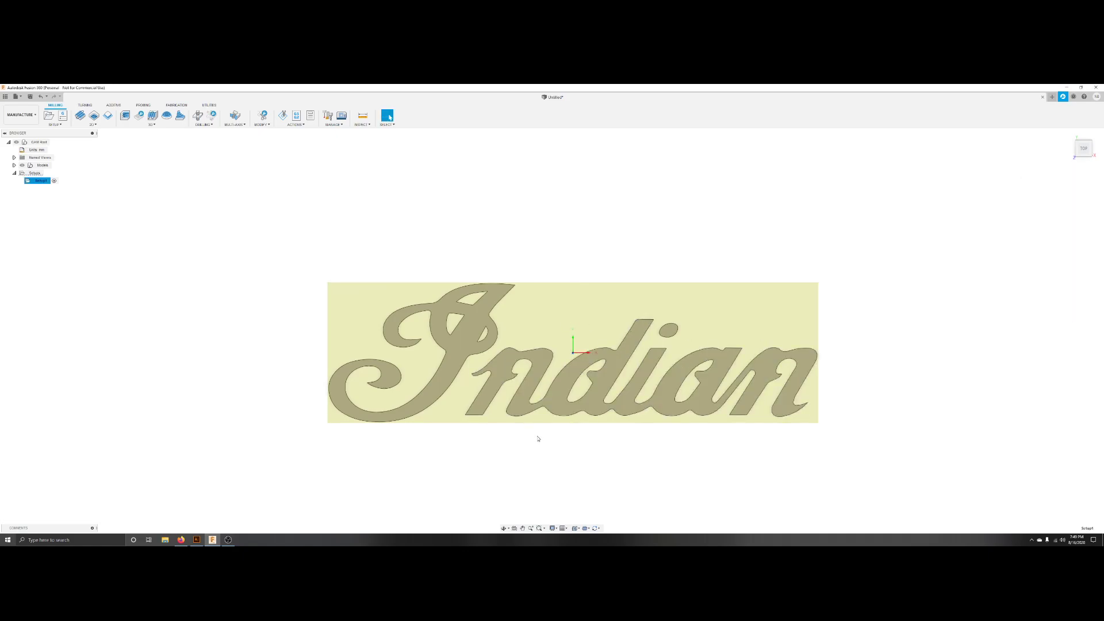
Start a 2D Contour milling operation on the logo setup from the top view.
{"action": "mouse_move", "coordinate": [537, 436]}
{"action": "left_mouse_down"}
{"action": "mouse_move", "coordinate": [530, 377]}
{"action": "mouse_move", "coordinate": [589, 381]}
{"action": "mouse_move", "coordinate": [552, 403]}
{"action": "mouse_move", "coordinate": [537, 436]}
{"action": "left_mouse_up"}
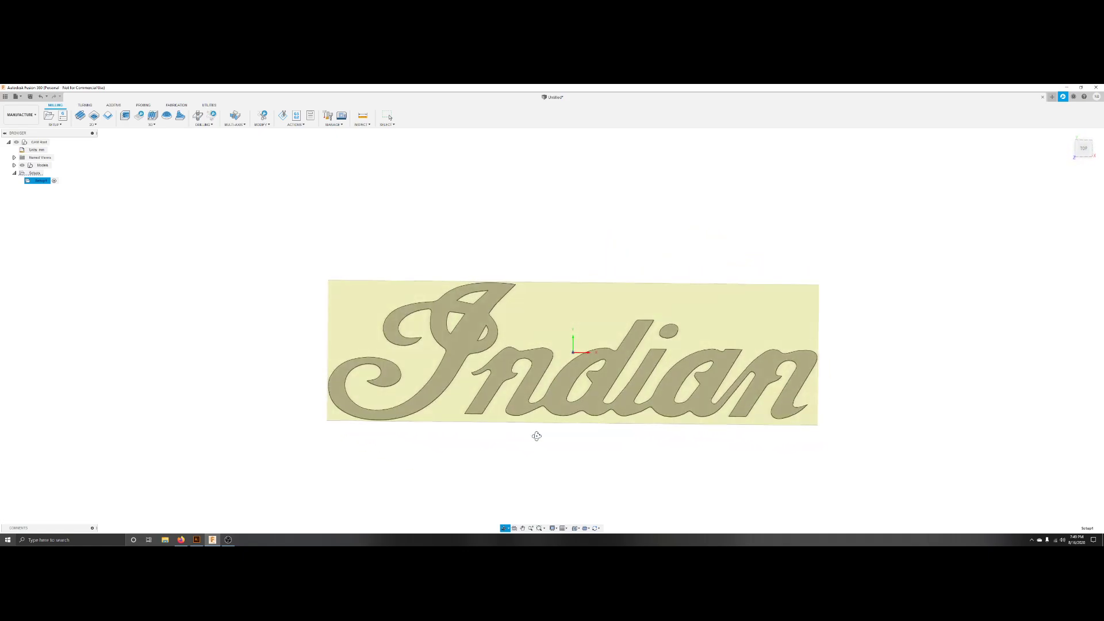
{"action": "key", "text": "Escape"}
{"action": "left_click", "coordinate": [1083, 149]}
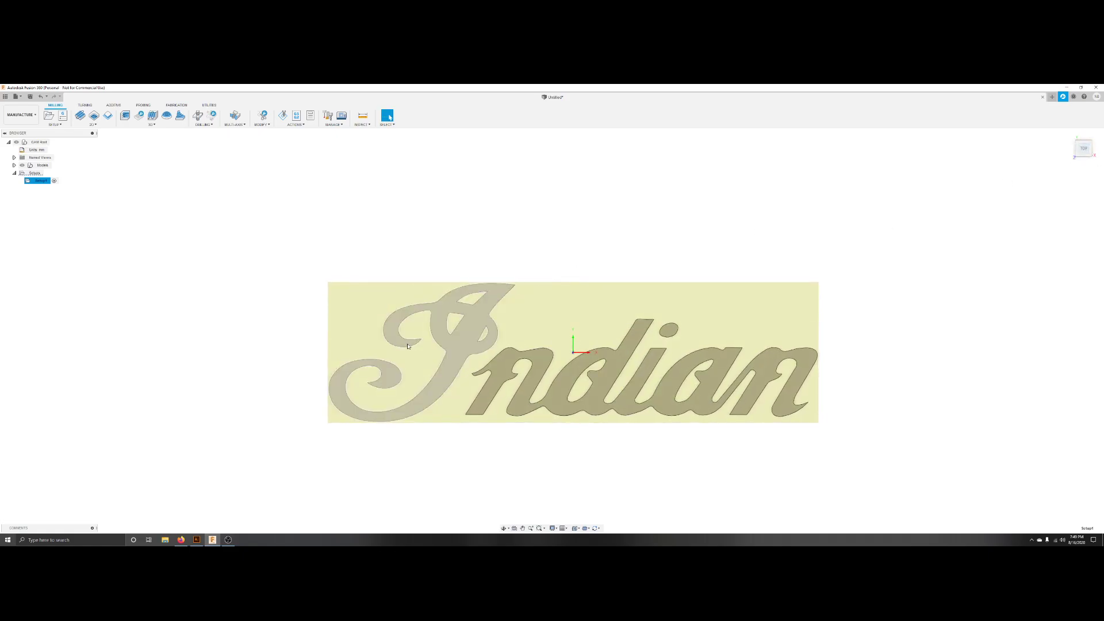
{"action": "middle_click_drag", "start_coordinate": [552, 330], "coordinate": [547, 302]}
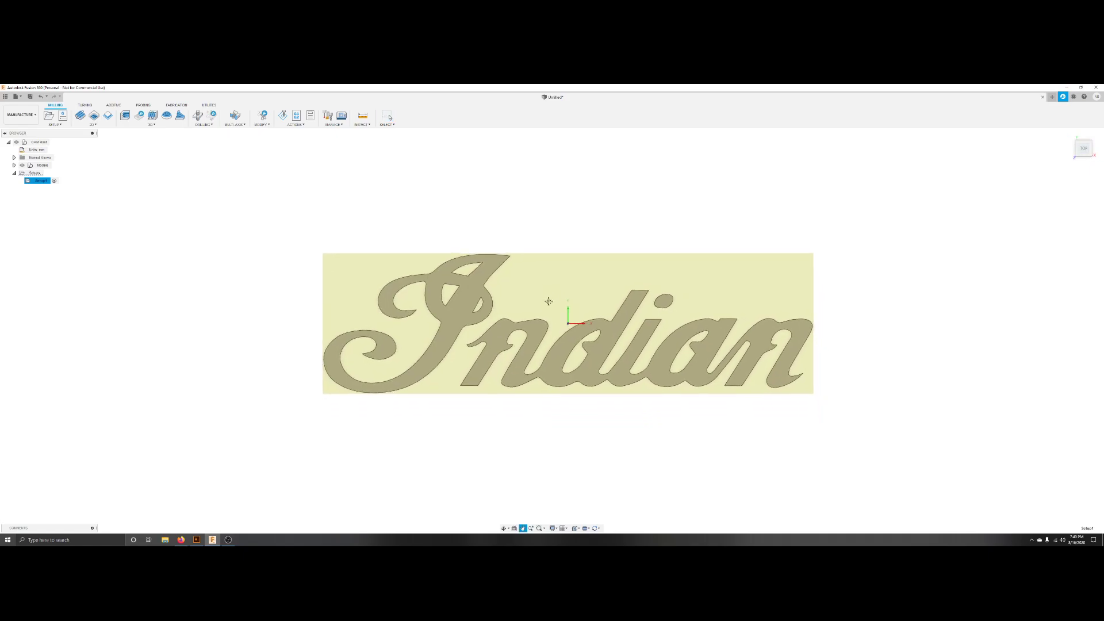
{"action": "scroll", "coordinate": [548, 319], "scroll_direction": "up", "scroll_amount": 1}
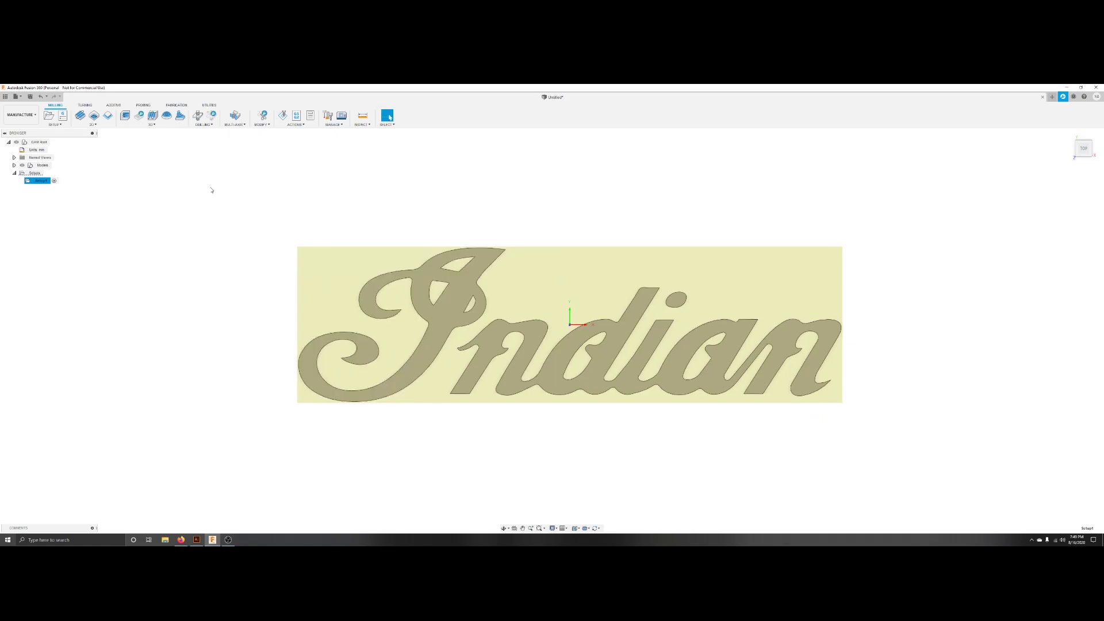
{"action": "left_click", "coordinate": [93, 125]}
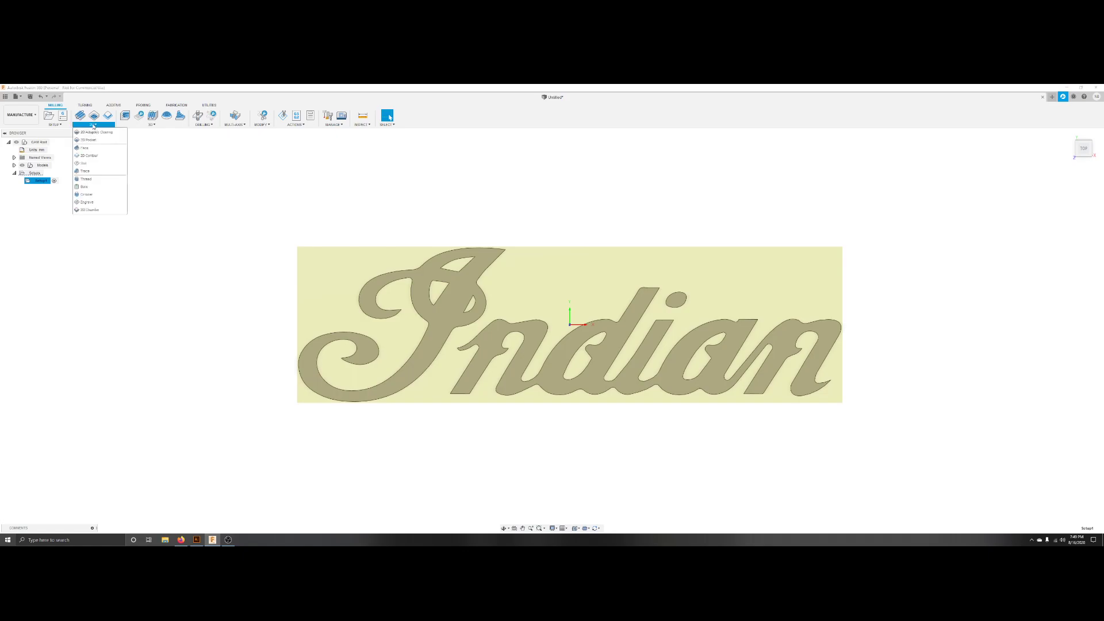
{"action": "left_click", "coordinate": [89, 155]}
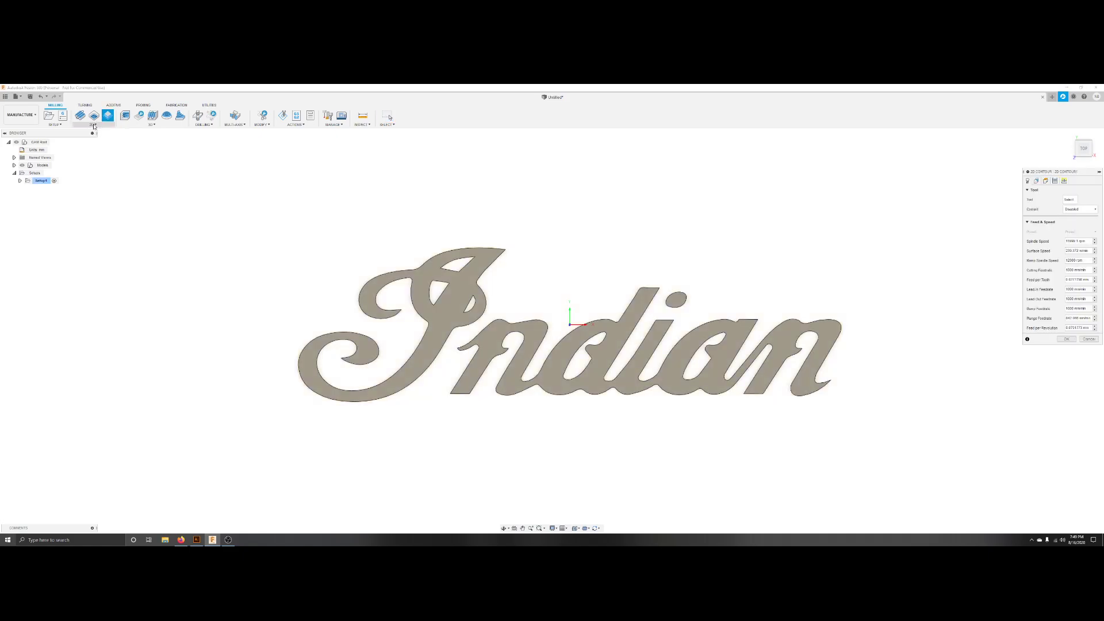
{"action": "left_click", "coordinate": [95, 125]}
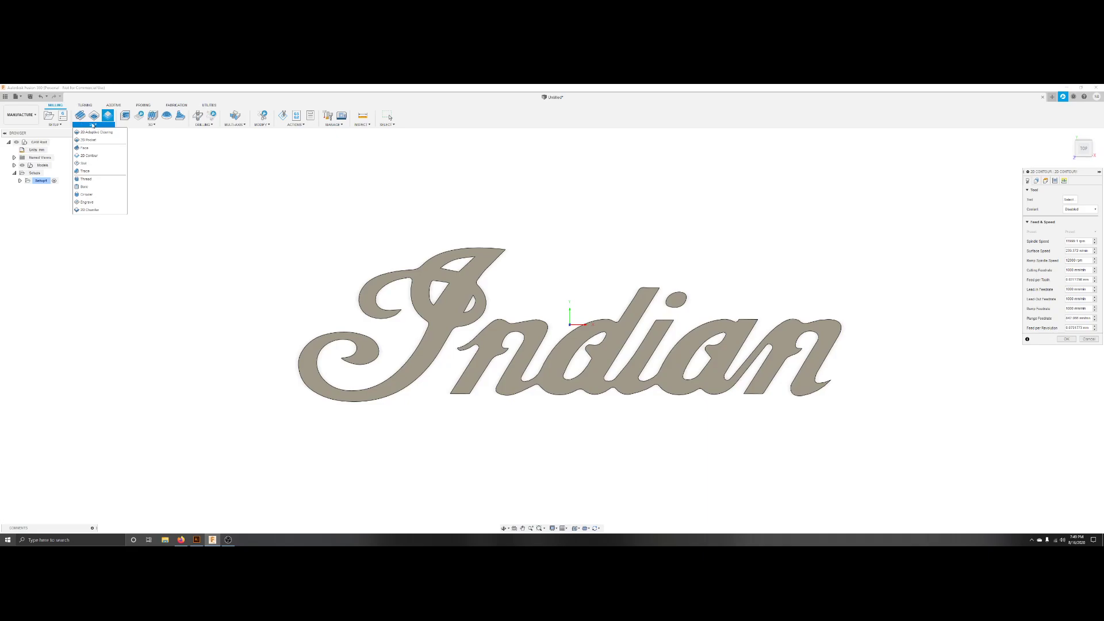
{"action": "left_click", "coordinate": [89, 156]}
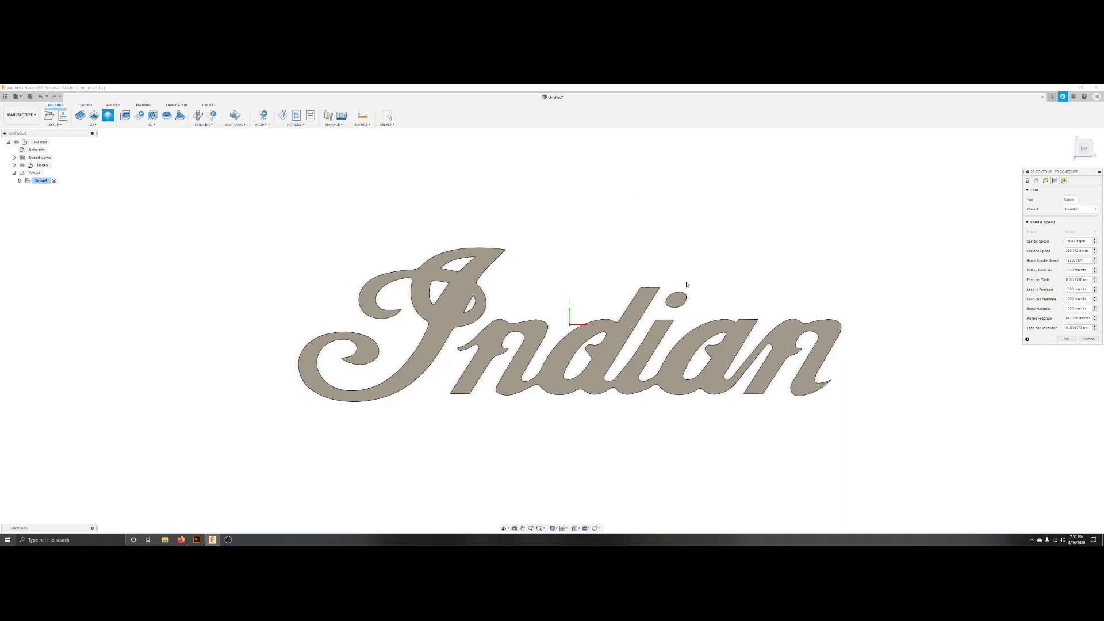
Select the outer contours of all the logo letters and the i dot as the 2D Contour geometry.
{"action": "left_click", "coordinate": [502, 250]}
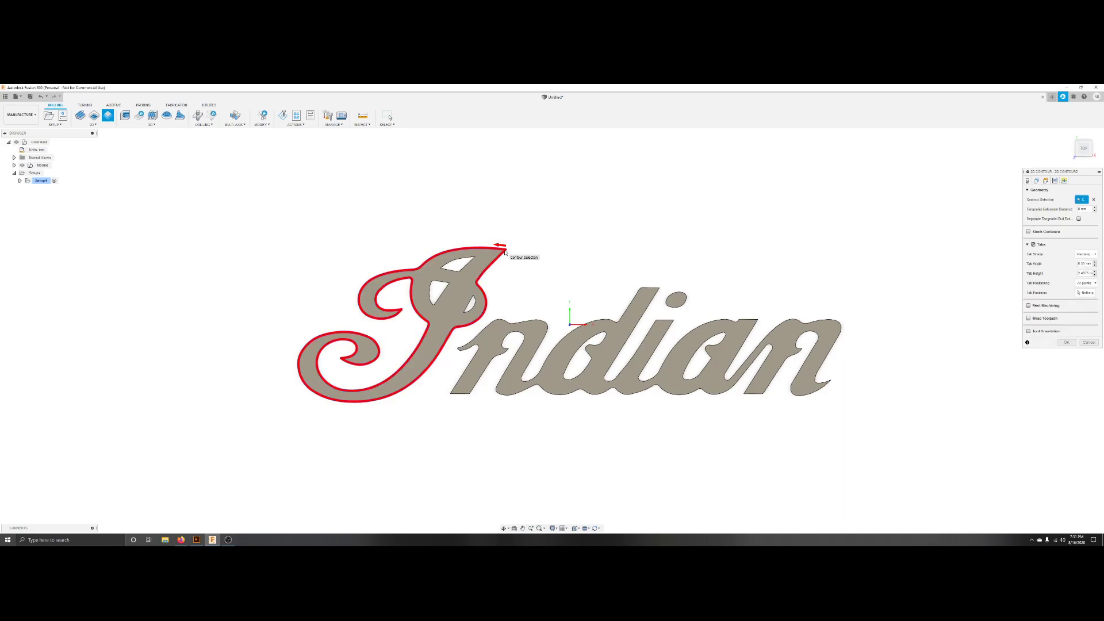
{"action": "left_click", "coordinate": [539, 321]}
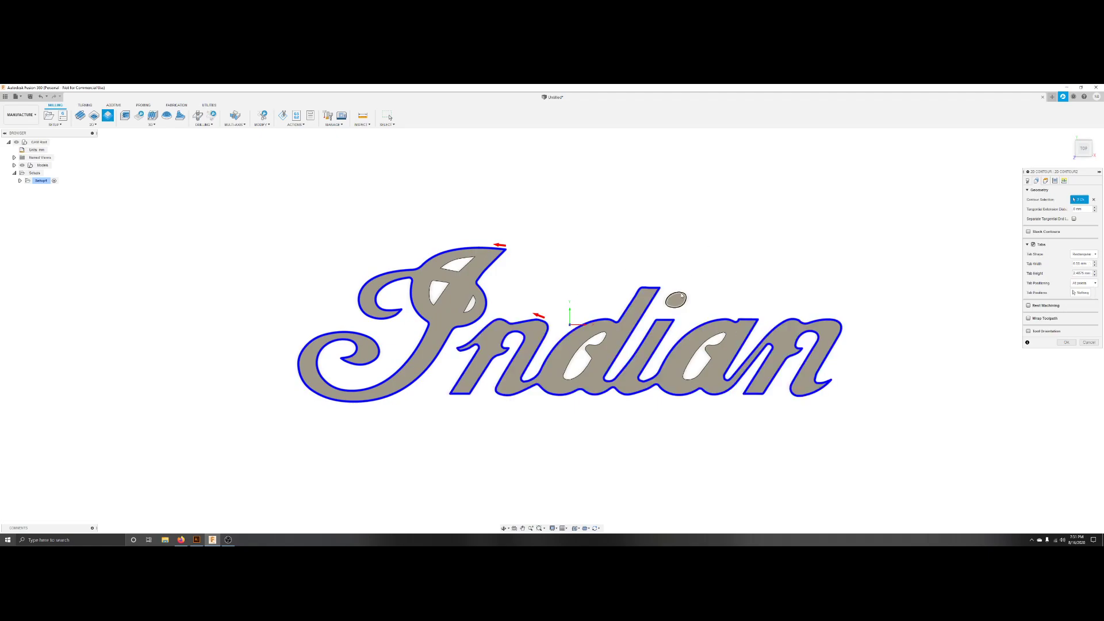
{"action": "left_click", "coordinate": [685, 294]}
Filter the tool library to milling flat end mills and select the 1/4" flat endmill as the operation's tool.
{"action": "left_click", "coordinate": [1028, 180]}
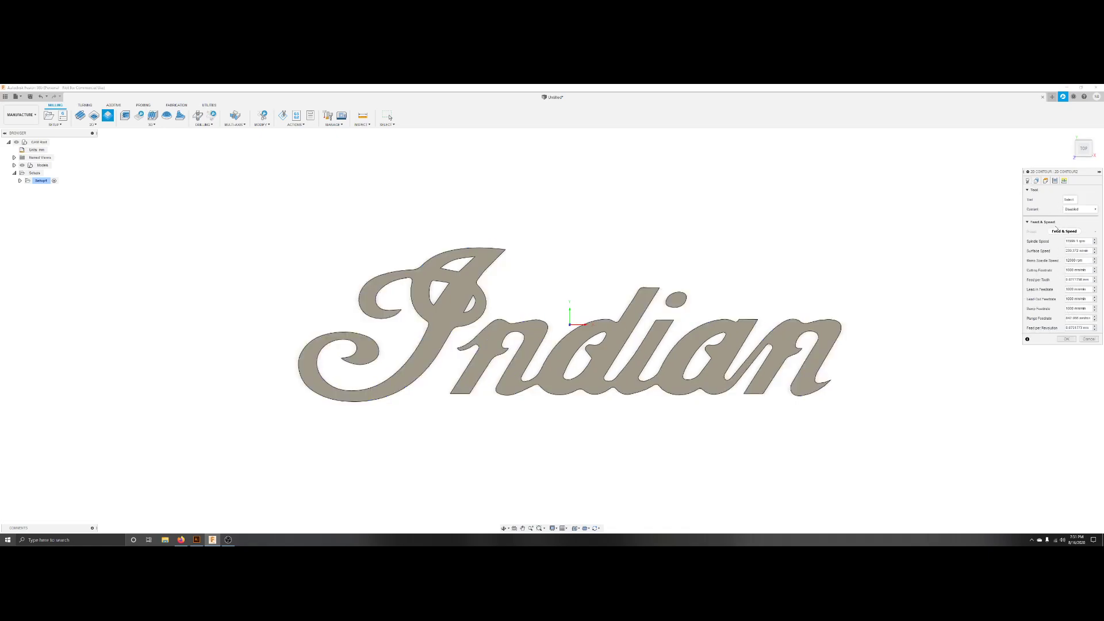
{"action": "left_click", "coordinate": [1069, 202]}
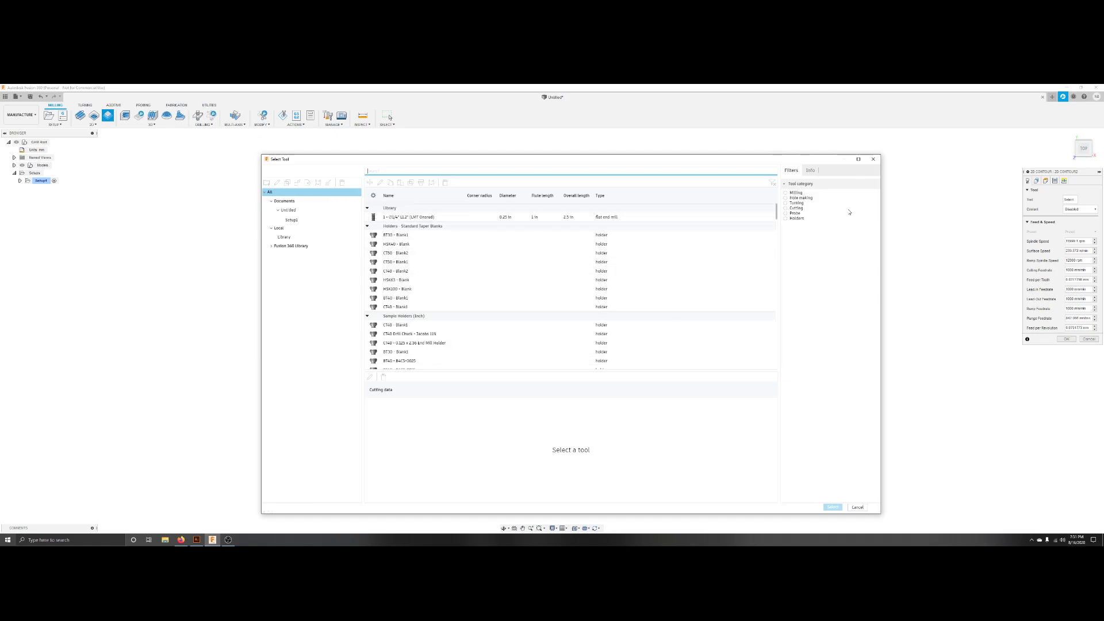
{"action": "left_click", "coordinate": [786, 194]}
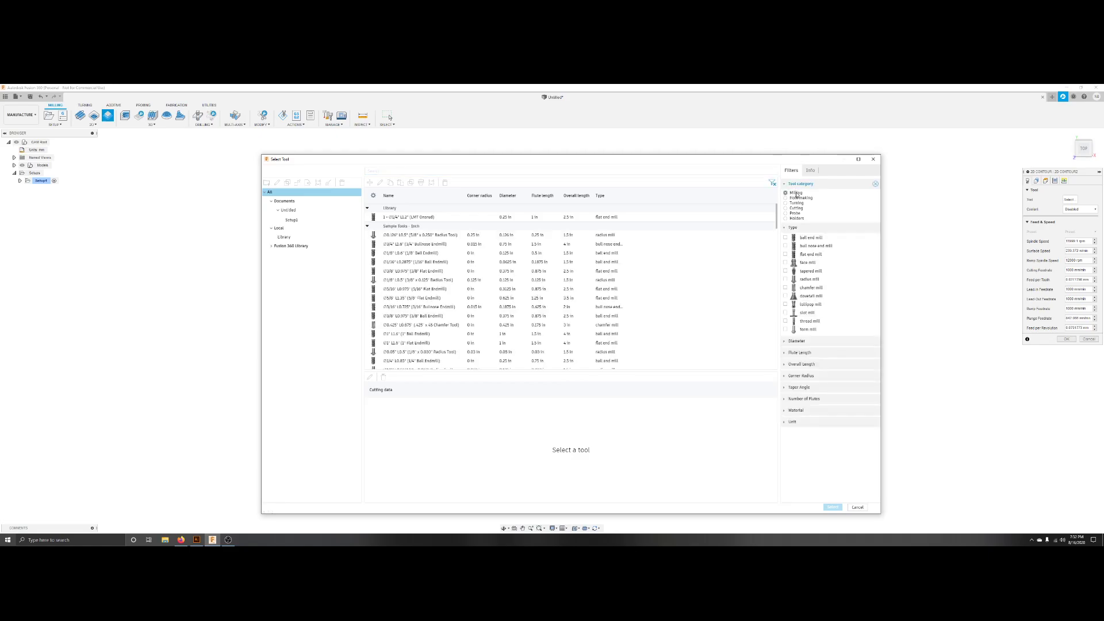
{"action": "left_click", "coordinate": [811, 255]}
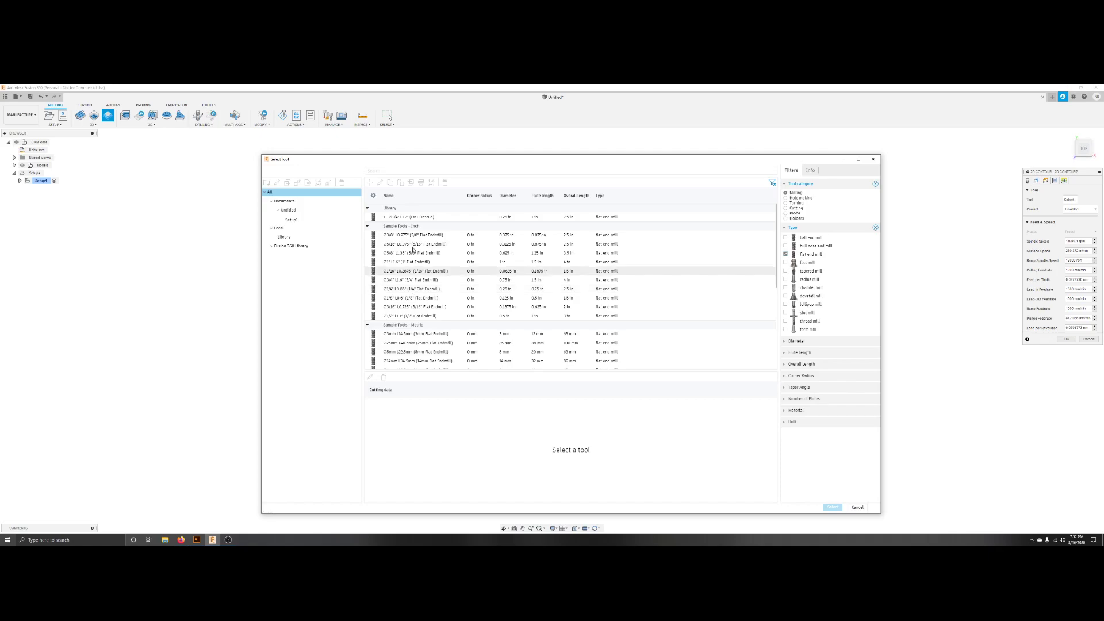
{"action": "left_click", "coordinate": [409, 290]}
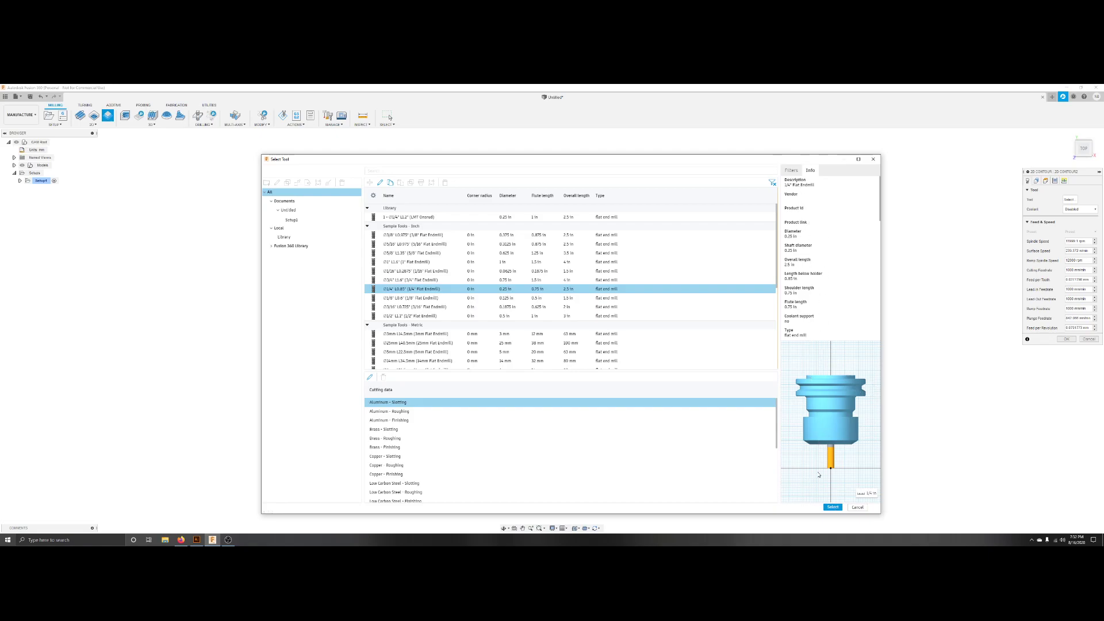
{"action": "left_click", "coordinate": [833, 508]}
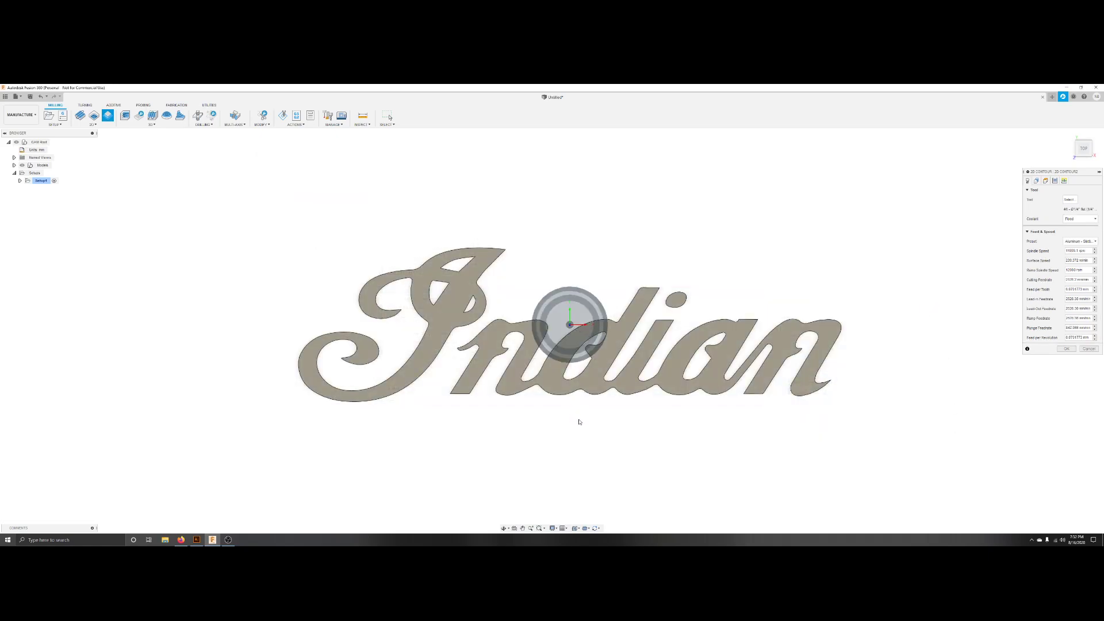
Set the 2D Contour's cutting feedrate to 50 and confirm the operation.
{"action": "middle_click_drag", "start_coordinate": [577, 417], "coordinate": [574, 295], "text": "shift"}
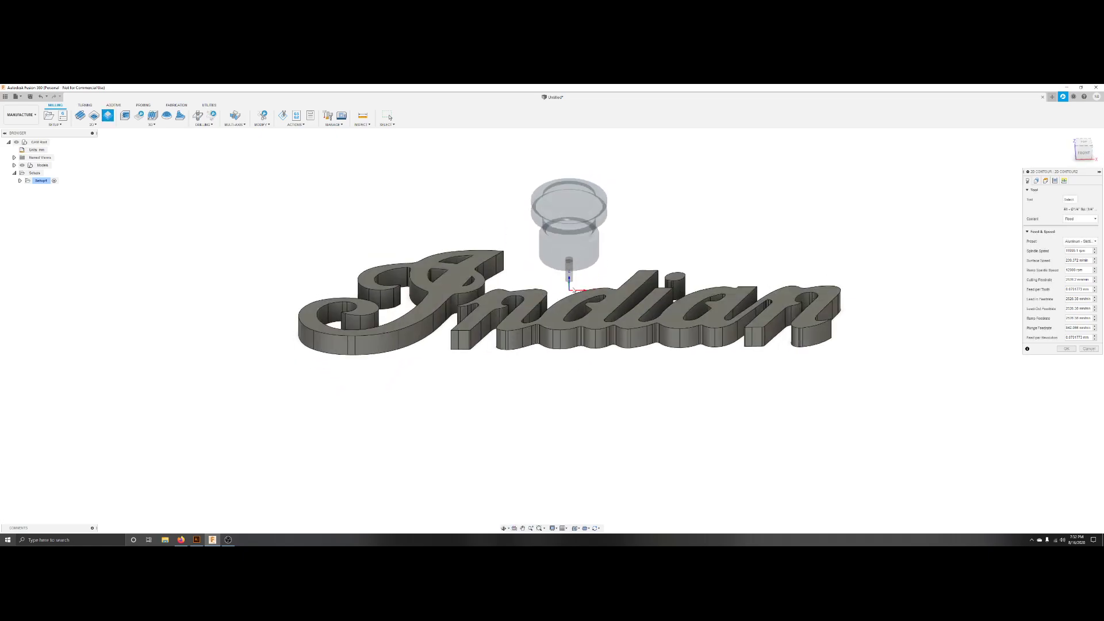
{"action": "middle_click_drag", "start_coordinate": [592, 380], "coordinate": [594, 416], "text": "shift"}
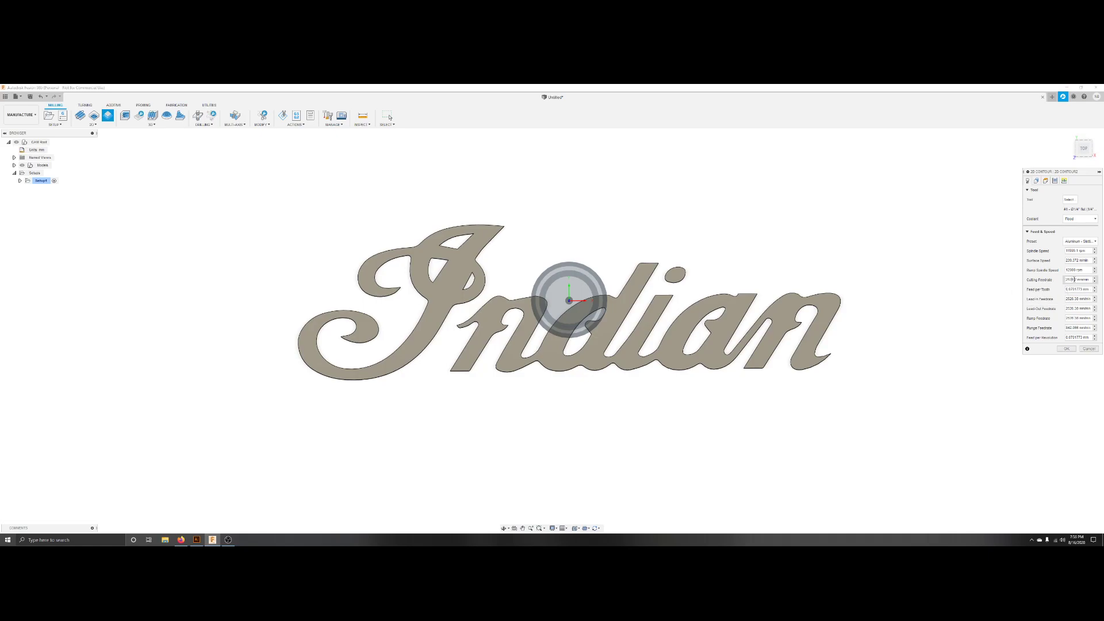
{"action": "left_click", "coordinate": [1074, 279]}
{"action": "type", "text": "500"}
{"action": "left_click", "coordinate": [1069, 230]}
{"action": "double_click", "coordinate": [1079, 280]}
{"action": "left_click", "coordinate": [1079, 280]}
{"action": "key", "text": "Return"}
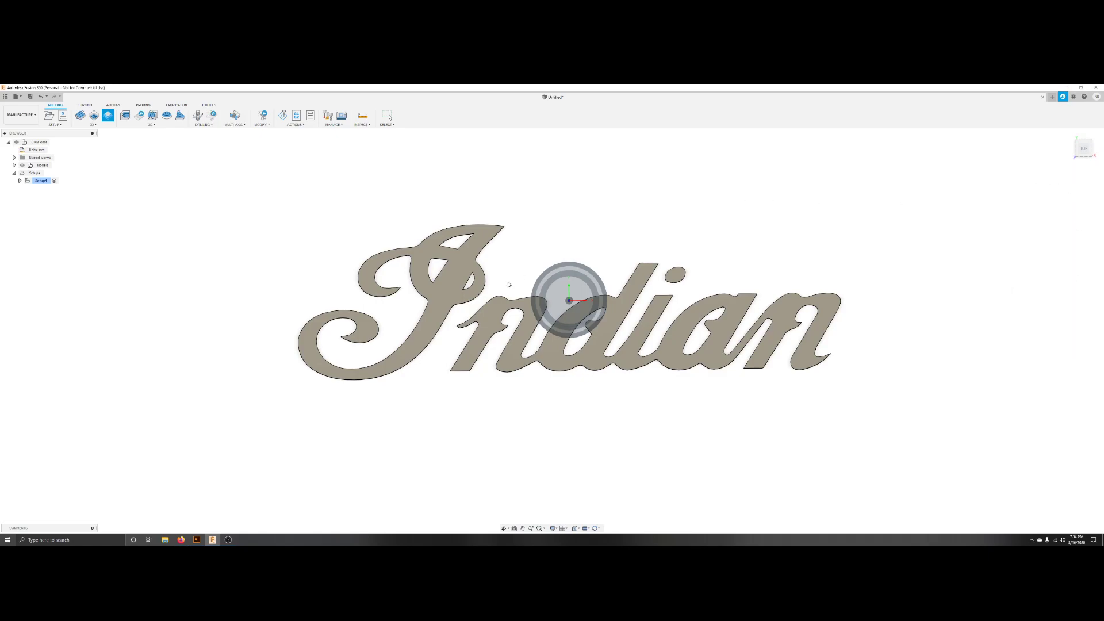
Reopen the 2D Contour operation for editing and set its coolant to Disabled.
{"action": "double_click", "coordinate": [41, 180]}
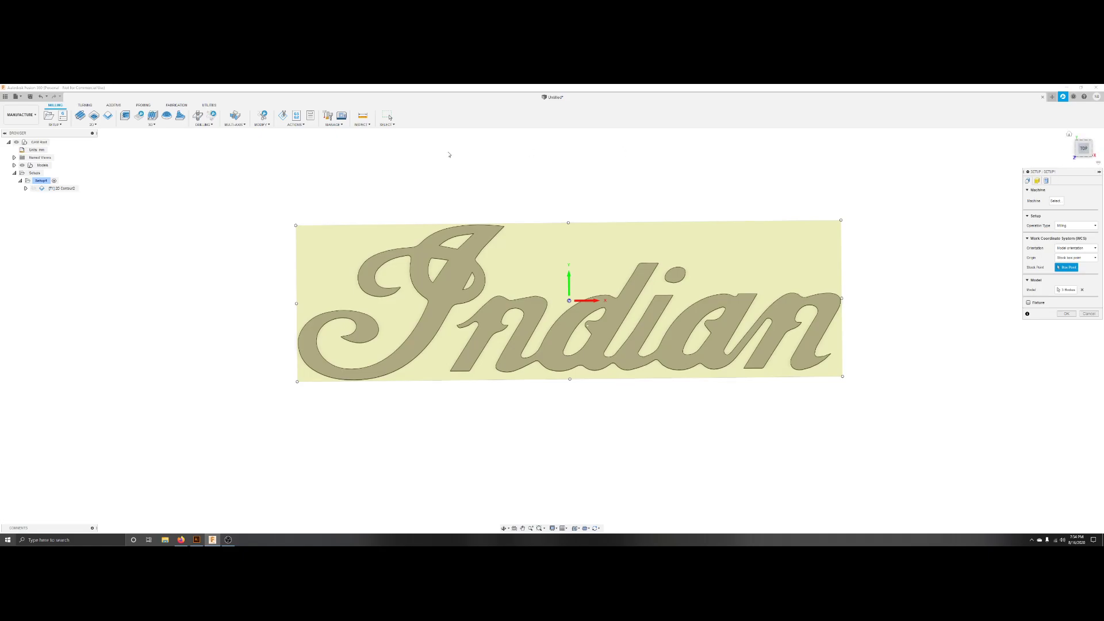
{"action": "left_click", "coordinate": [1088, 314]}
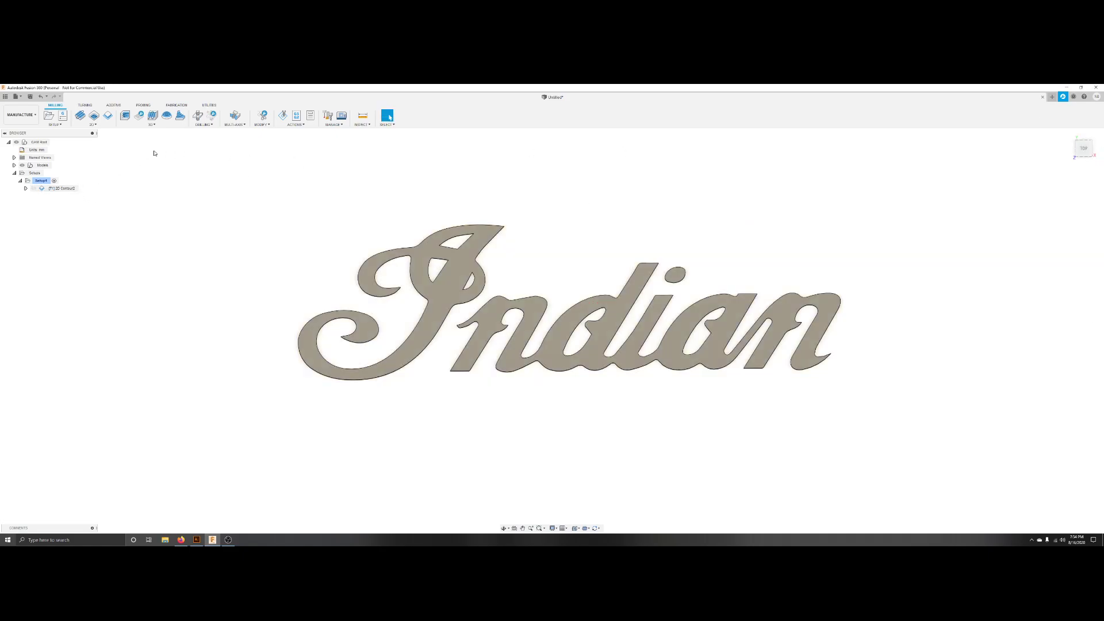
{"action": "left_click", "coordinate": [41, 189]}
{"action": "double_click", "coordinate": [41, 189]}
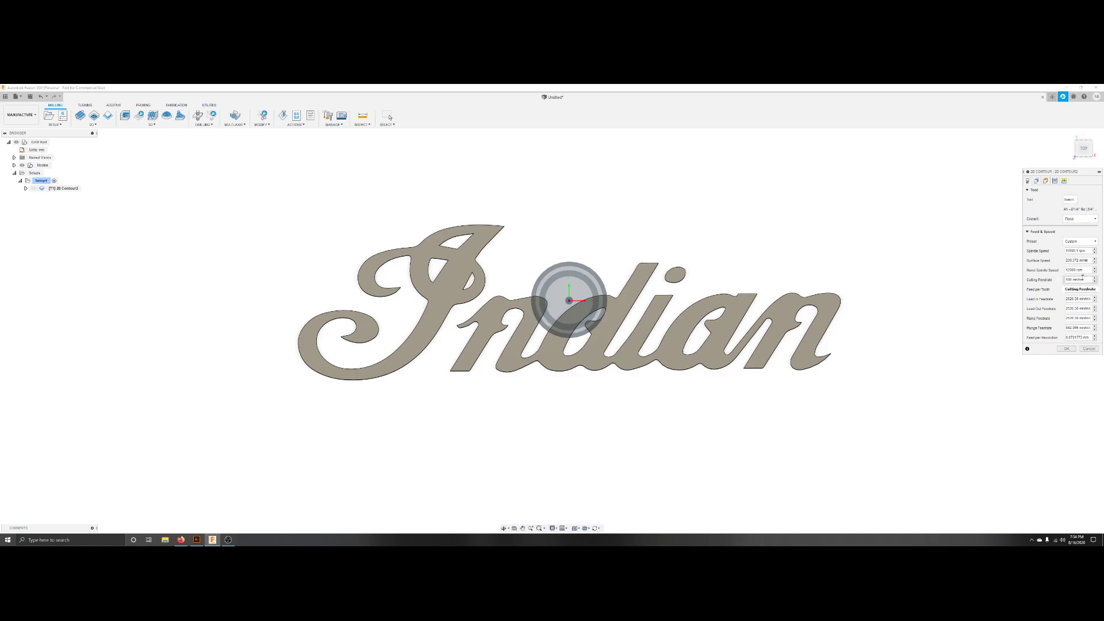
{"action": "left_click", "coordinate": [1077, 219]}
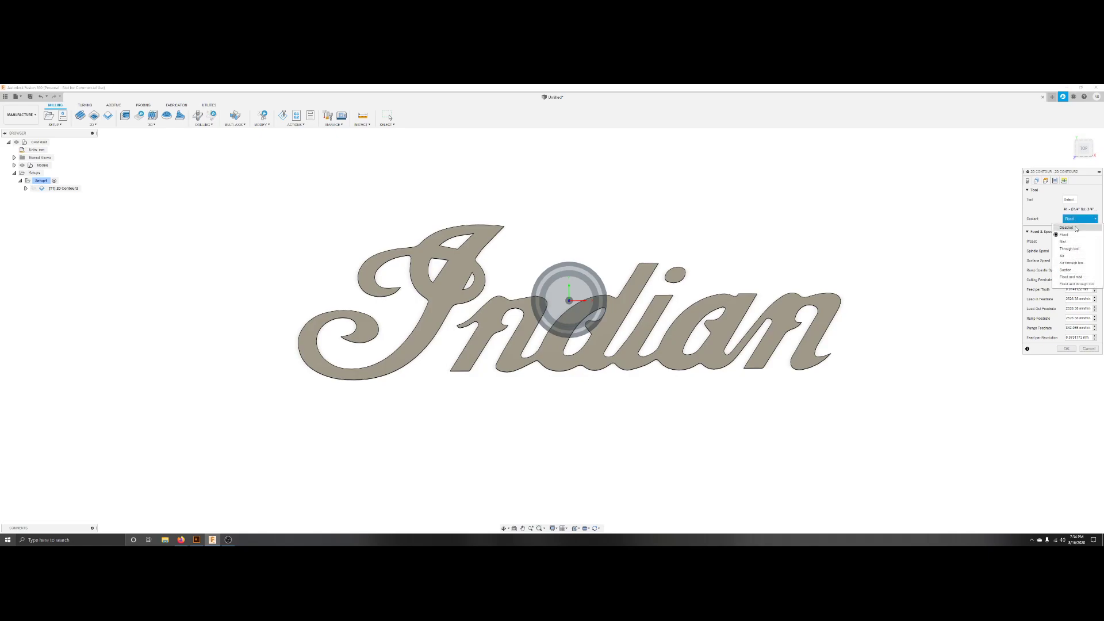
{"action": "left_click", "coordinate": [1062, 228]}
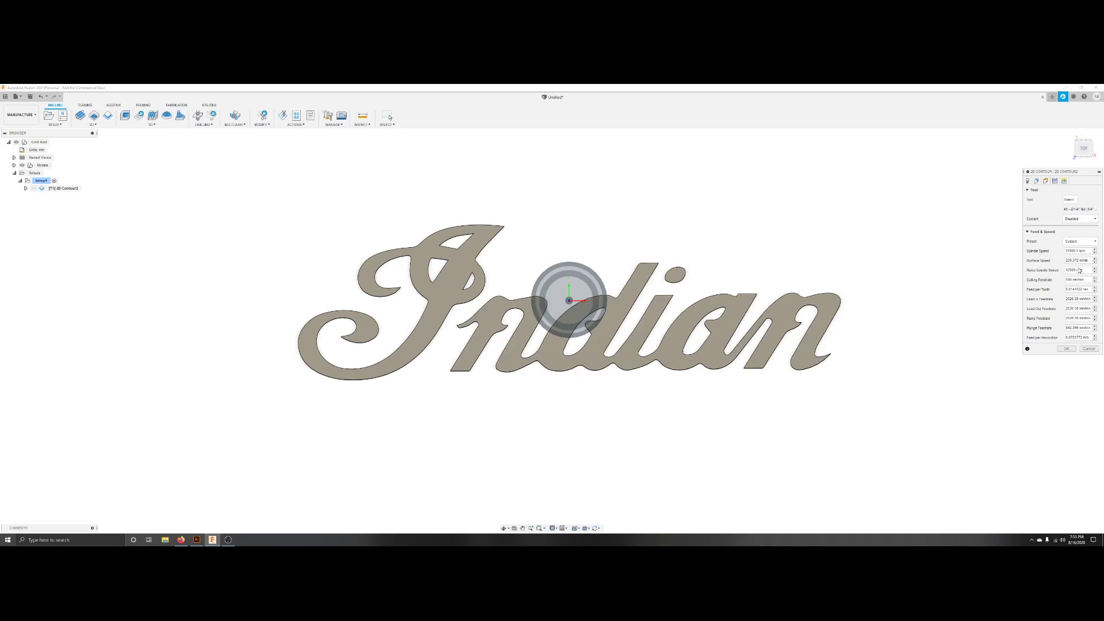
Deselect the i dot contour from the geometry and enable tabs positioned at points.
{"action": "left_click", "coordinate": [1037, 181]}
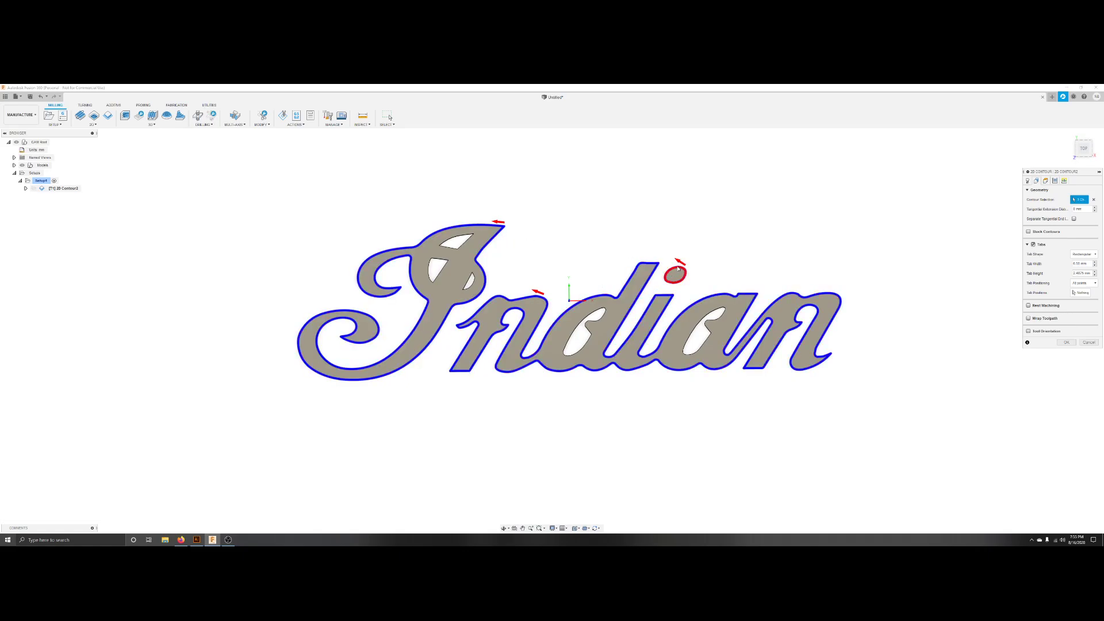
{"action": "left_click", "coordinate": [458, 235]}
{"action": "mouse_move", "coordinate": [1080, 201]}
{"action": "left_click", "coordinate": [1035, 244]}
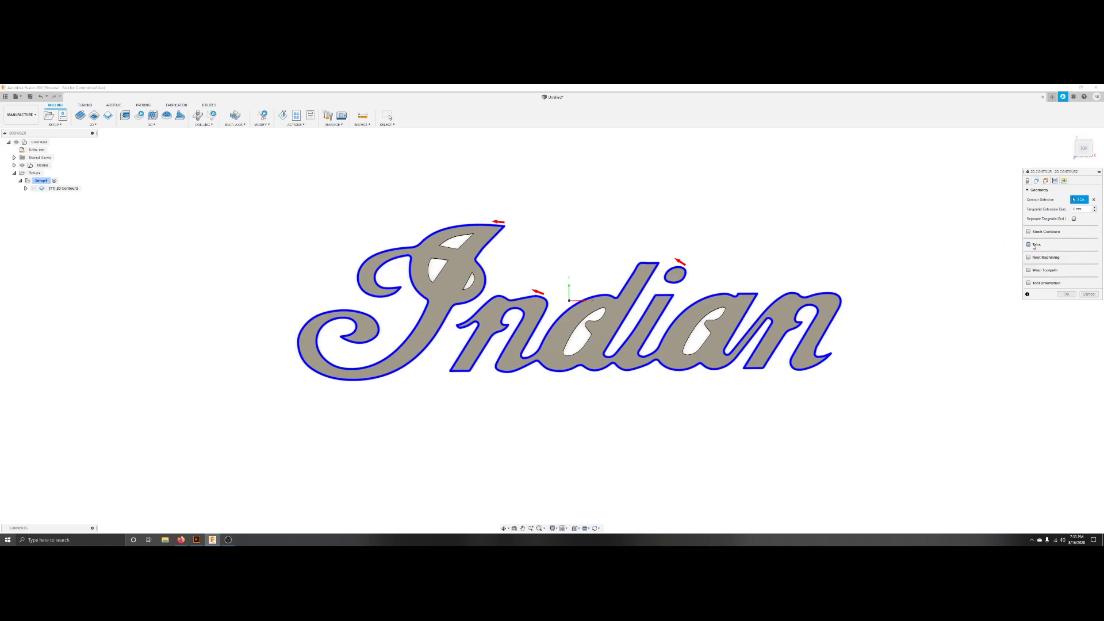
{"action": "left_click", "coordinate": [1035, 244]}
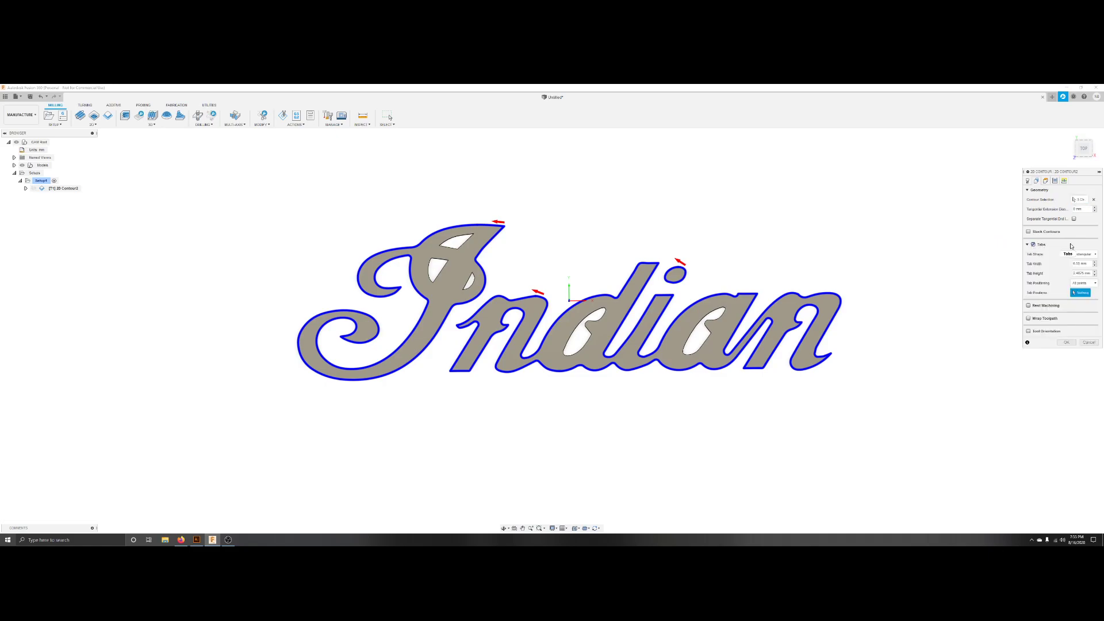
{"action": "left_click", "coordinate": [1087, 284]}
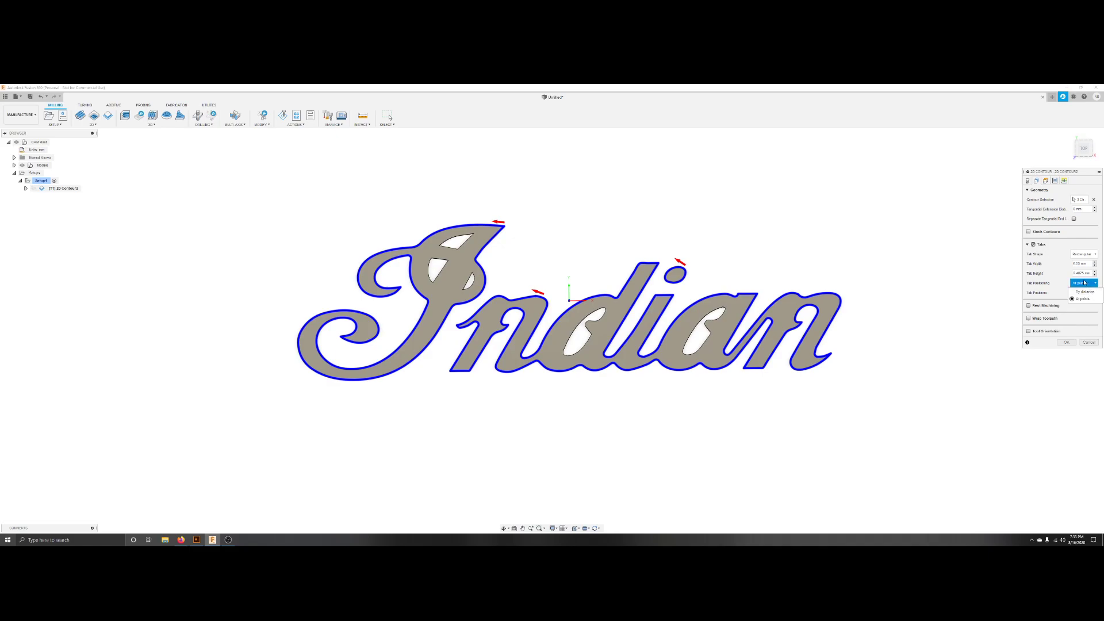
{"action": "left_click", "coordinate": [1075, 284]}
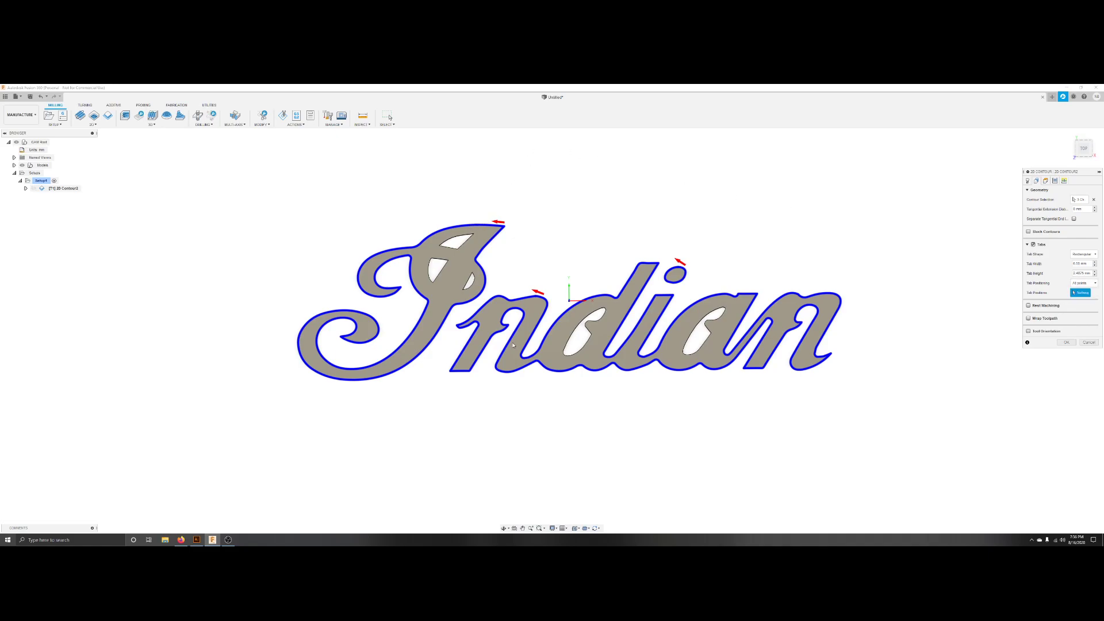
Place holding tabs at about thirteen points around the logo's letter contours.
{"action": "left_click", "coordinate": [478, 224]}
{"action": "middle_click_drag", "start_coordinate": [521, 396], "coordinate": [508, 354], "text": "shift"}
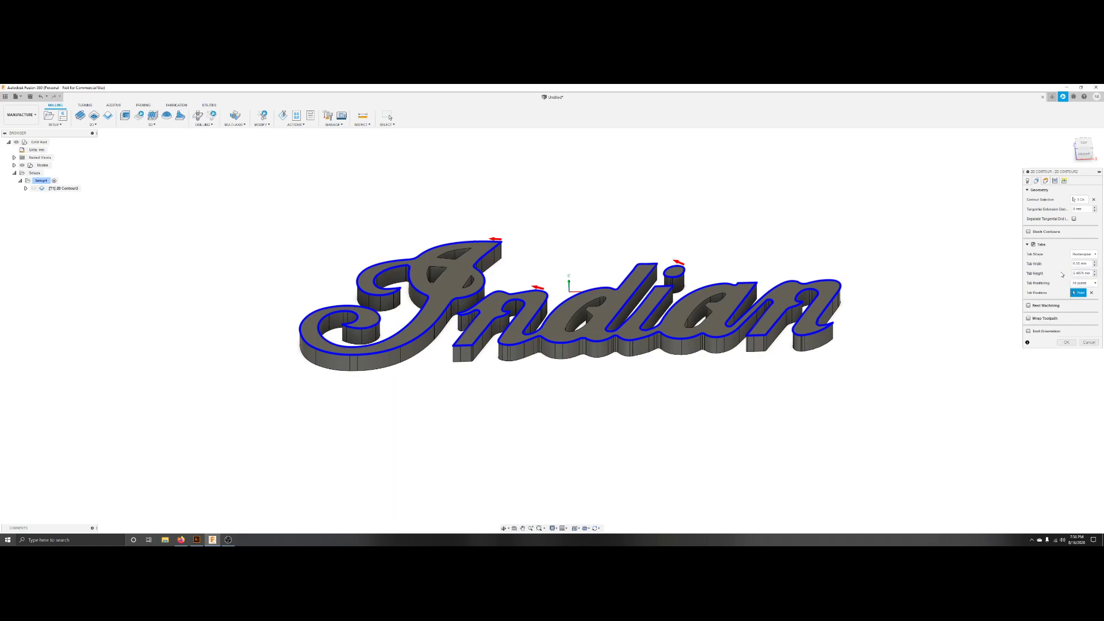
{"action": "mouse_move", "coordinate": [1075, 273]}
{"action": "middle_click_drag", "start_coordinate": [462, 390], "coordinate": [458, 460], "text": "shift"}
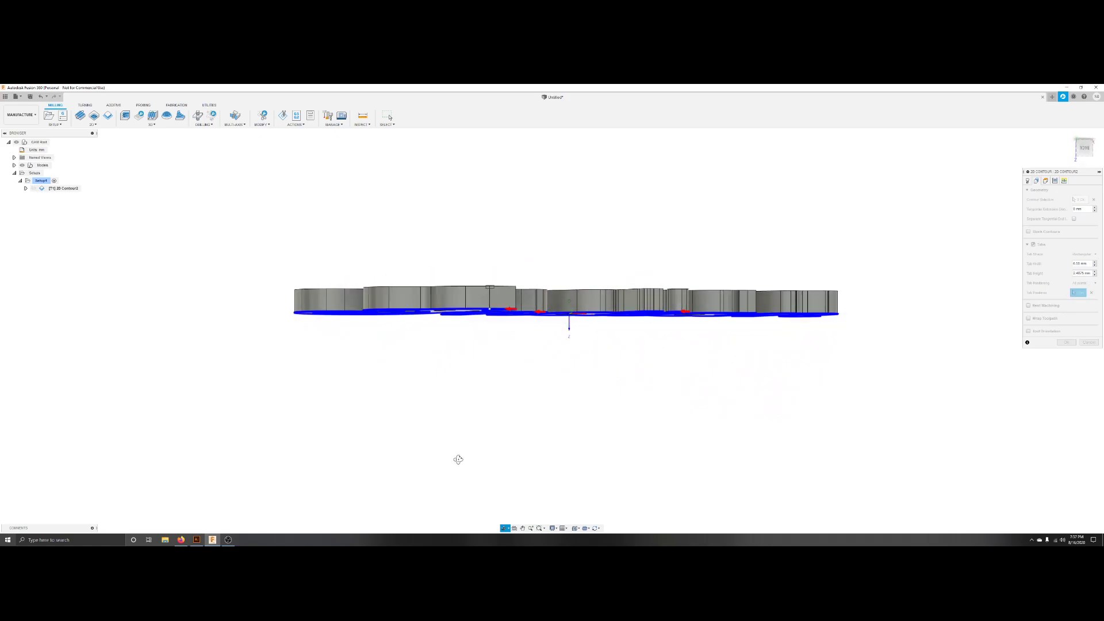
{"action": "middle_click_drag", "start_coordinate": [459, 460], "coordinate": [449, 455], "text": "shift"}
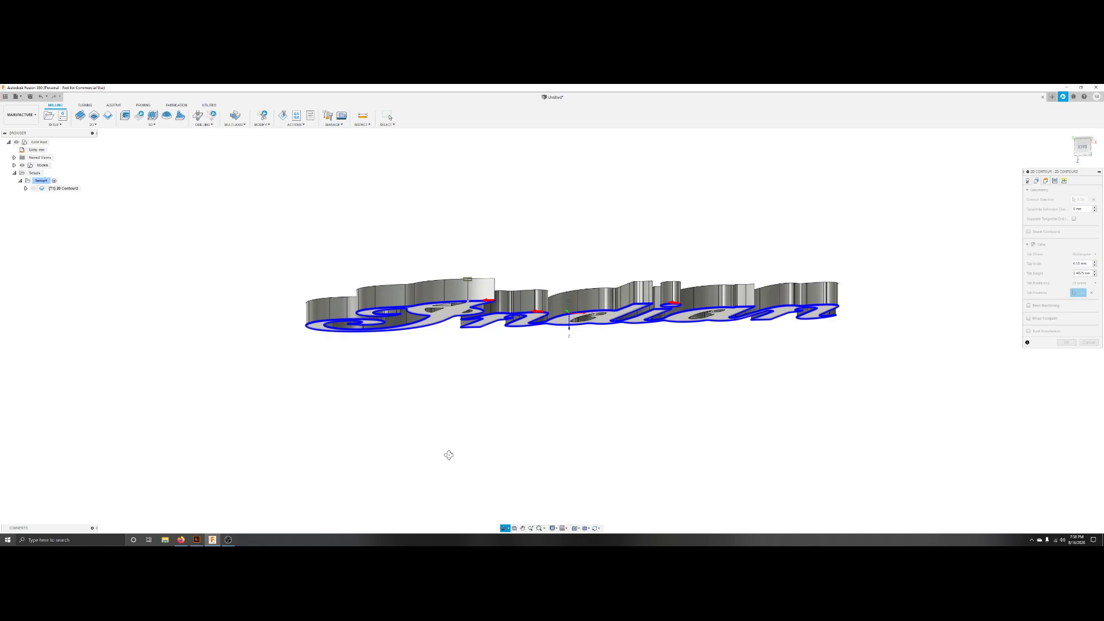
{"action": "mouse_move", "coordinate": [449, 455]}
{"action": "middle_mouse_down", "text": "shift"}
{"action": "mouse_move", "coordinate": [446, 382]}
{"action": "mouse_move", "coordinate": [446, 412]}
{"action": "middle_mouse_up", "text": "shift"}
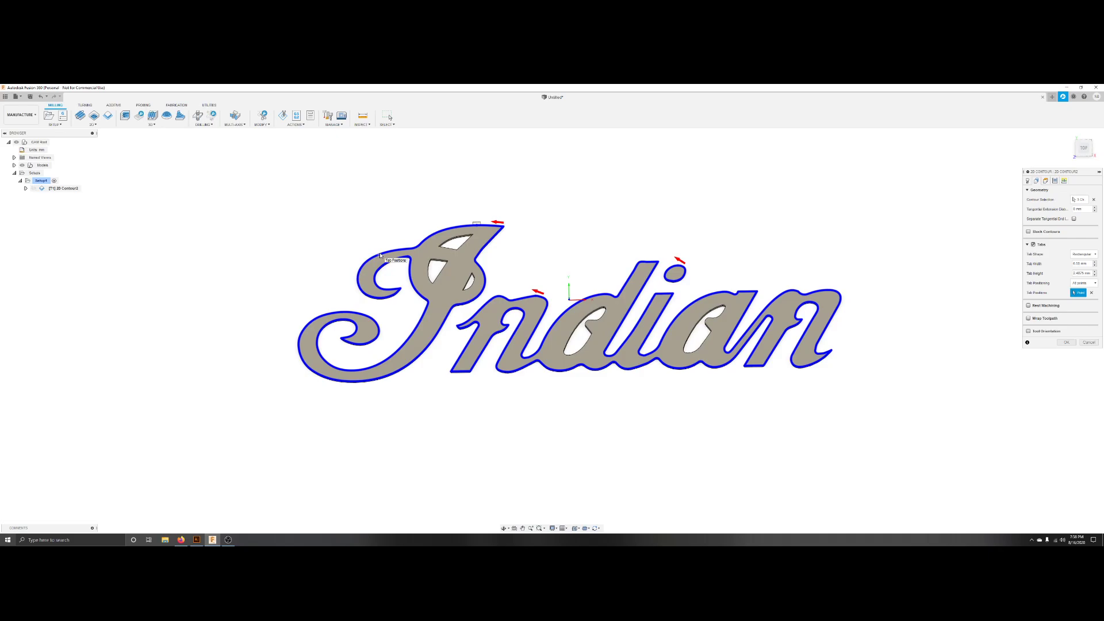
{"action": "left_click", "coordinate": [379, 255]}
{"action": "left_click", "coordinate": [298, 348]}
{"action": "left_click", "coordinate": [432, 343]}
{"action": "left_click", "coordinate": [459, 375]}
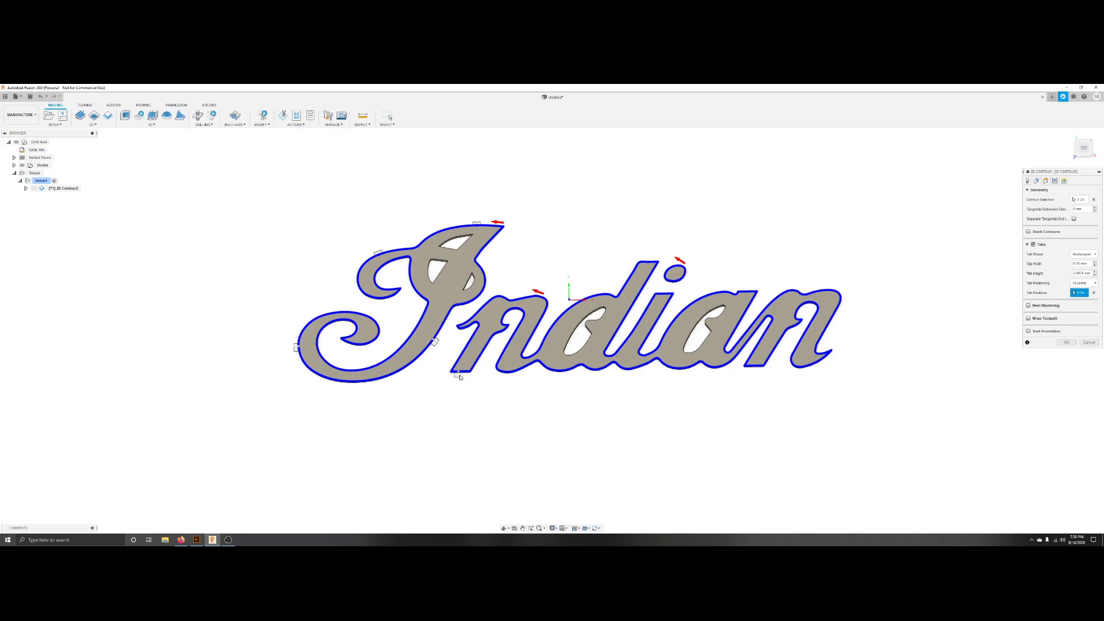
{"action": "left_click", "coordinate": [535, 297]}
{"action": "left_click", "coordinate": [647, 262]}
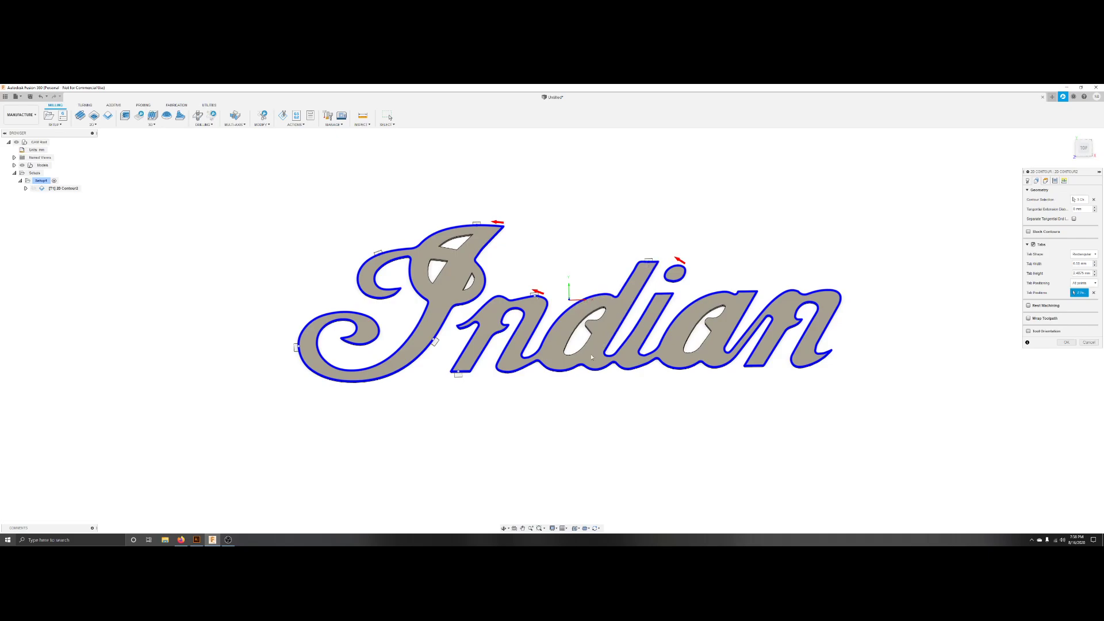
{"action": "left_click", "coordinate": [679, 372]}
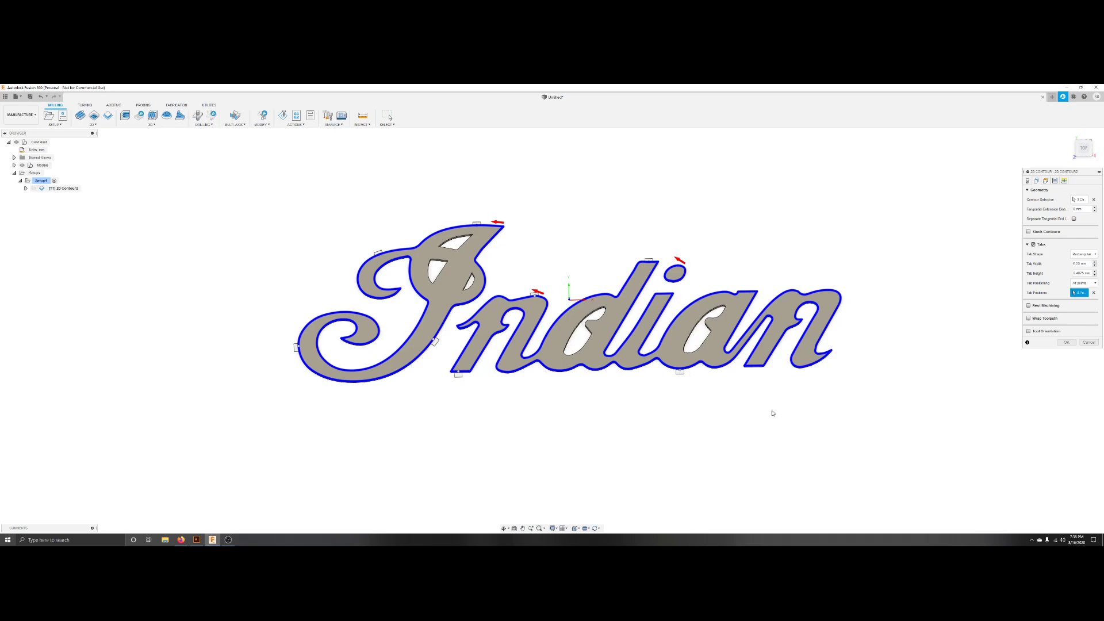
{"action": "left_click", "coordinate": [754, 369]}
{"action": "left_click", "coordinate": [831, 293]}
{"action": "left_click", "coordinate": [683, 268]}
{"action": "left_click", "coordinate": [671, 283]}
{"action": "left_click", "coordinate": [721, 294]}
Open the Heights settings and examine the clearance, retract, feed, top and bottom heights from several views.
{"action": "left_click", "coordinate": [1045, 180]}
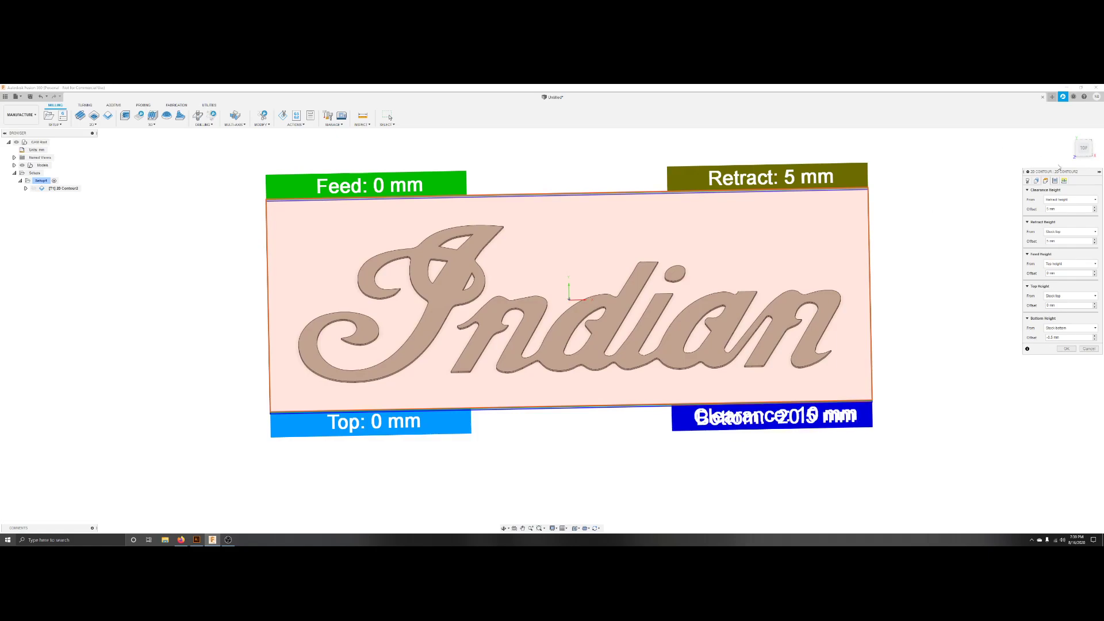
{"action": "left_click", "coordinate": [1085, 143]}
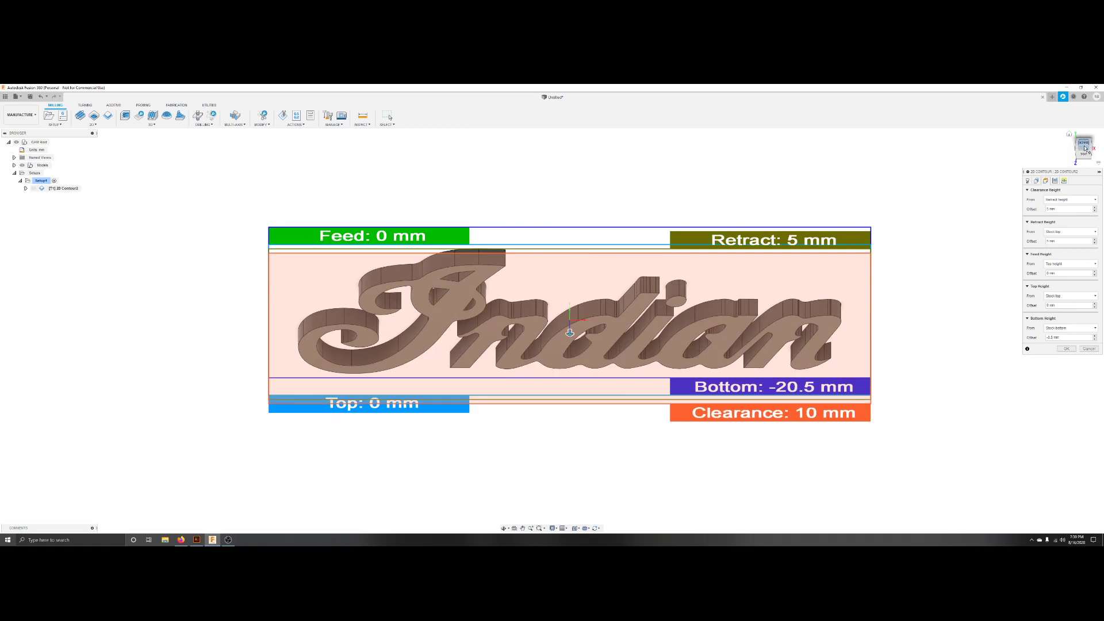
{"action": "left_click", "coordinate": [1086, 158]}
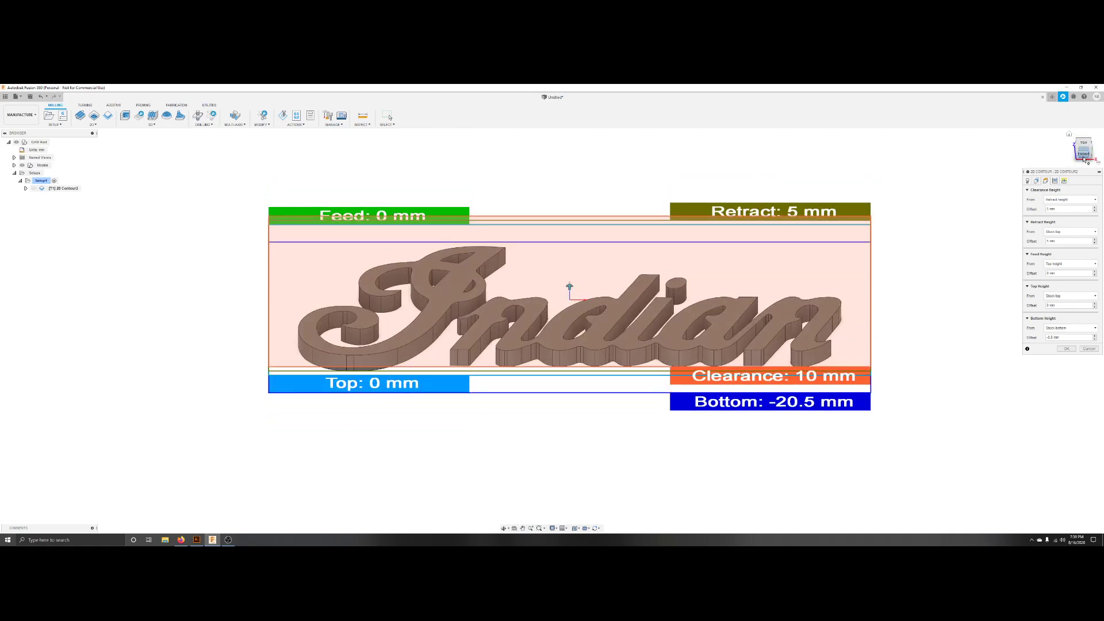
{"action": "left_click", "coordinate": [1085, 162]}
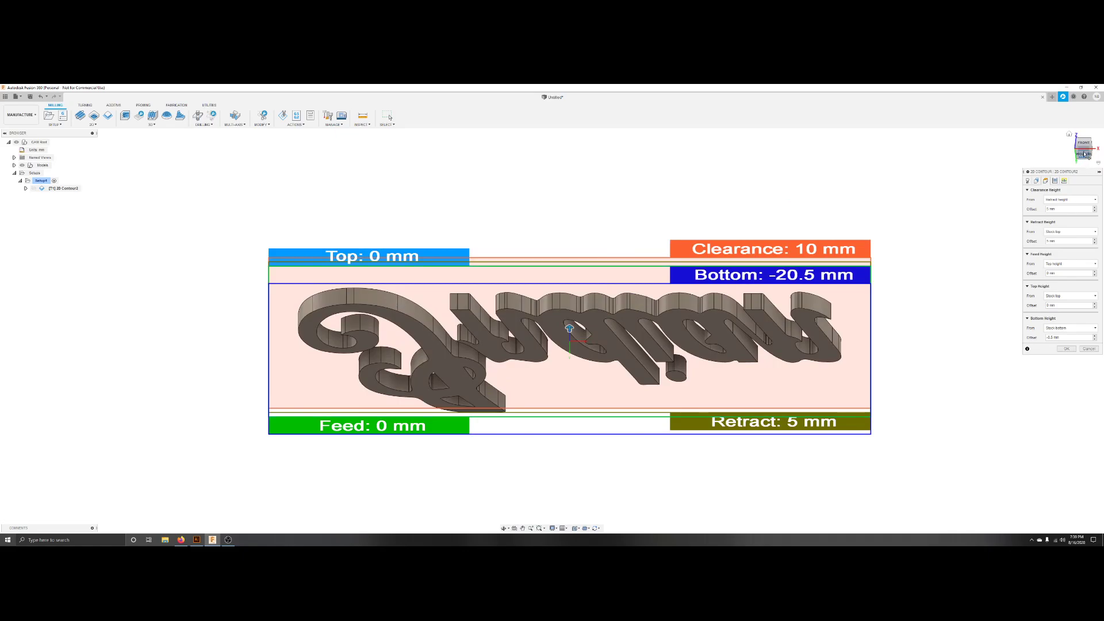
{"action": "left_click", "coordinate": [1084, 144]}
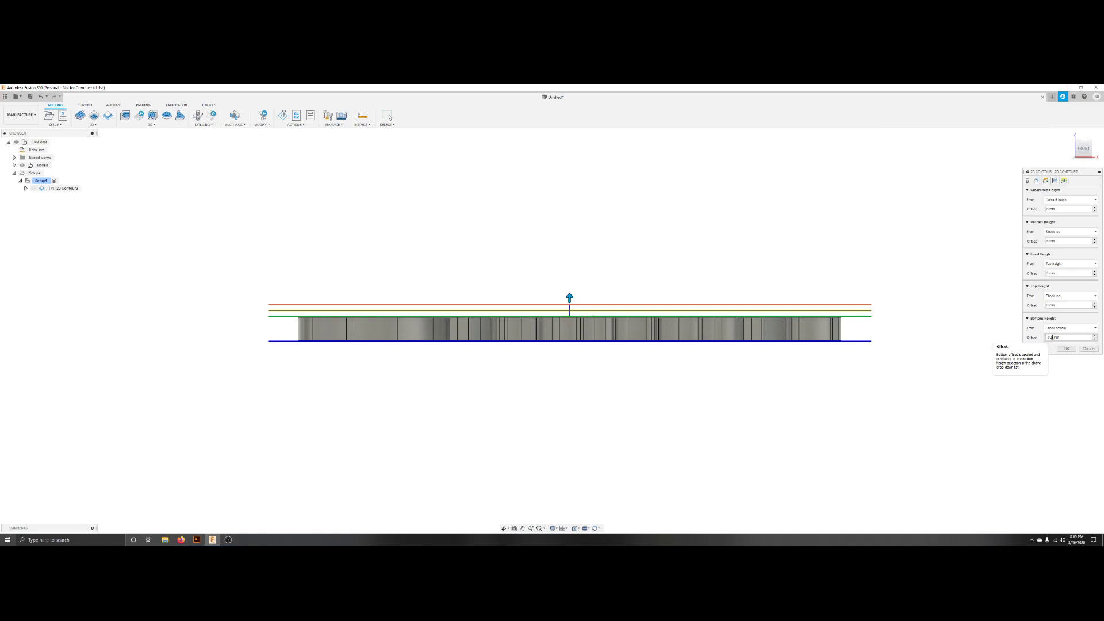
{"action": "scroll", "coordinate": [580, 341], "scroll_direction": "up", "scroll_amount": 4}
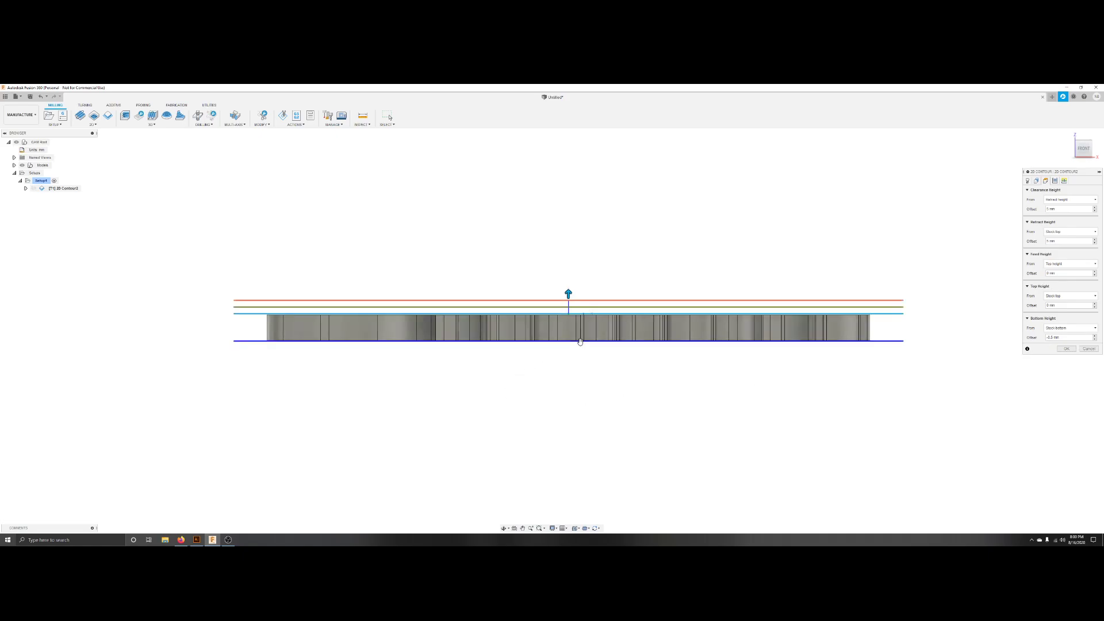
{"action": "scroll", "coordinate": [580, 341], "scroll_direction": "up", "scroll_amount": 5}
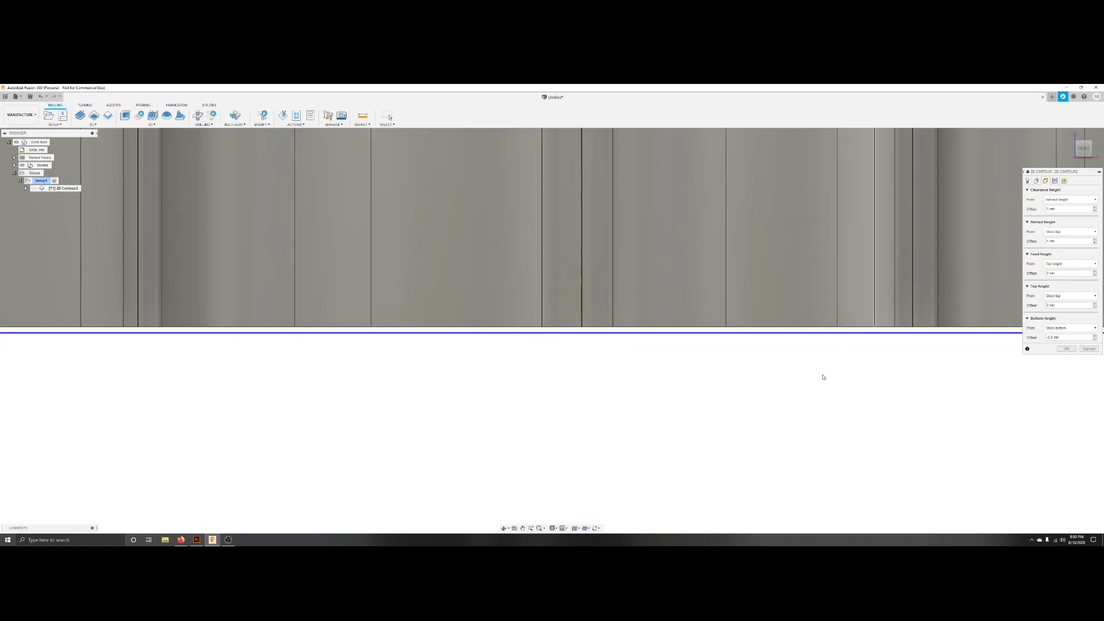
{"action": "scroll", "coordinate": [578, 371], "scroll_direction": "down", "scroll_amount": 5}
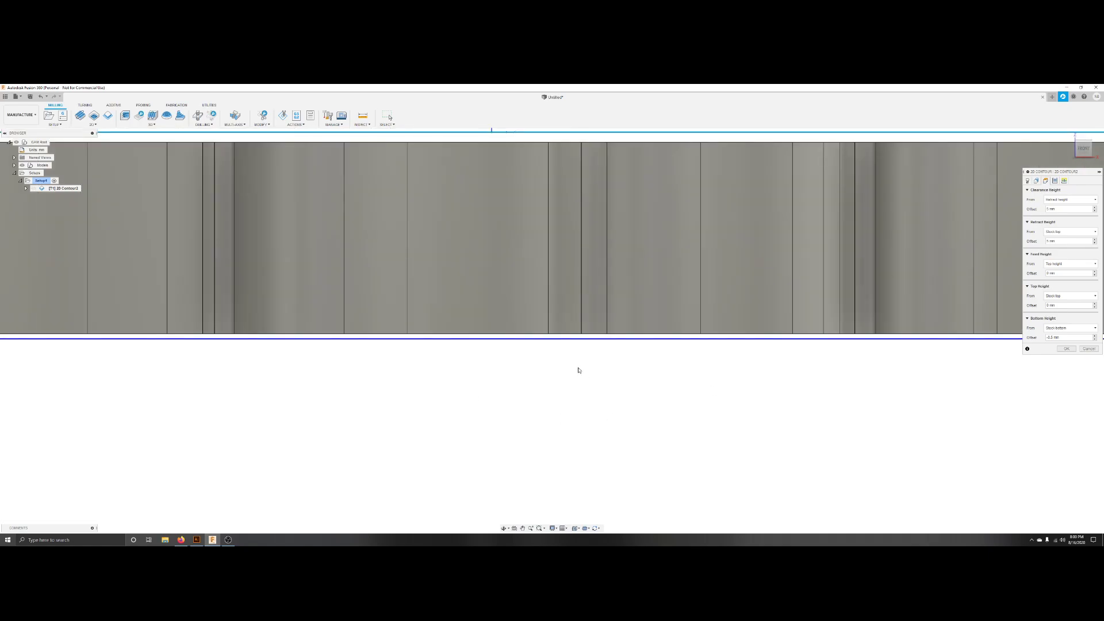
{"action": "scroll", "coordinate": [578, 370], "scroll_direction": "down", "scroll_amount": 5}
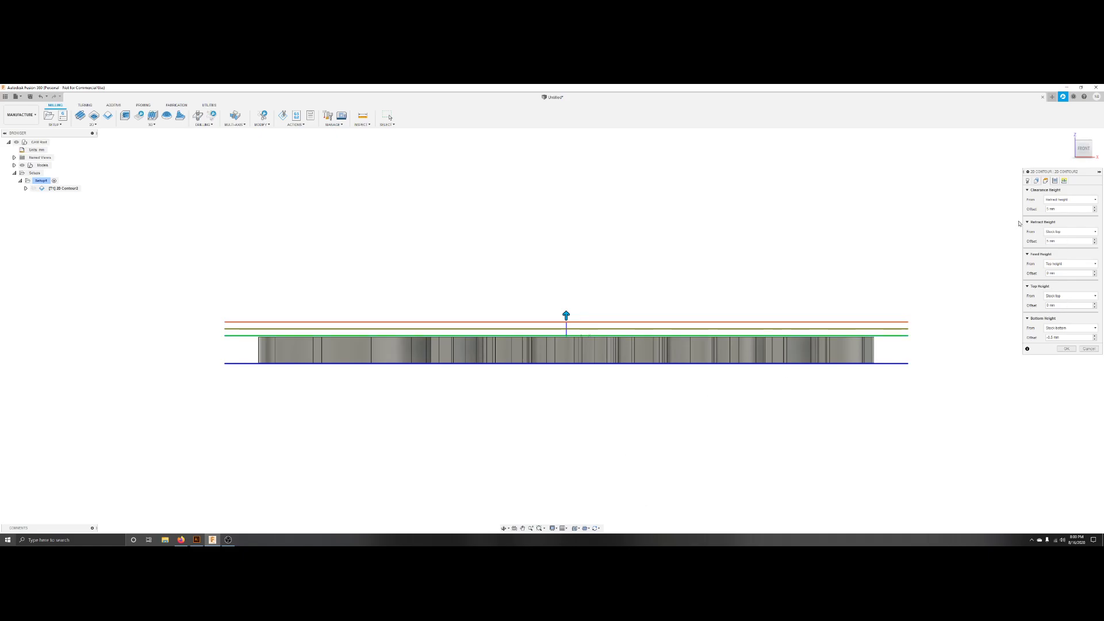
Adjust the clearance height and retract height offsets of the 2D Contour operation.
{"action": "left_click", "coordinate": [1096, 212]}
{"action": "left_click", "coordinate": [1096, 212]}
{"action": "left_click", "coordinate": [1096, 213]}
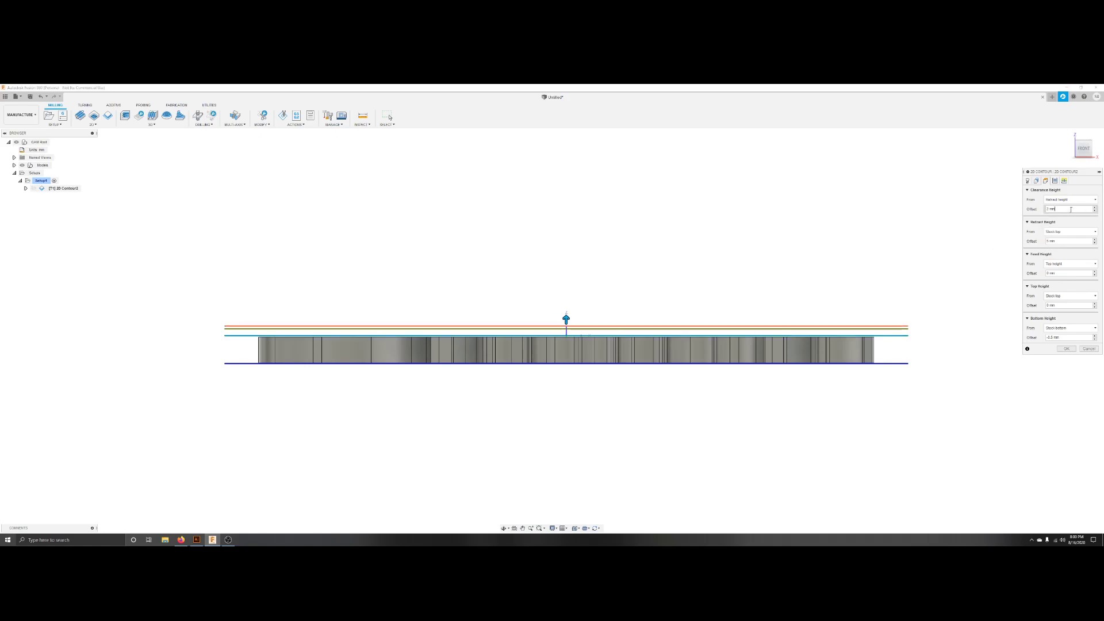
{"action": "left_click", "coordinate": [1095, 243]}
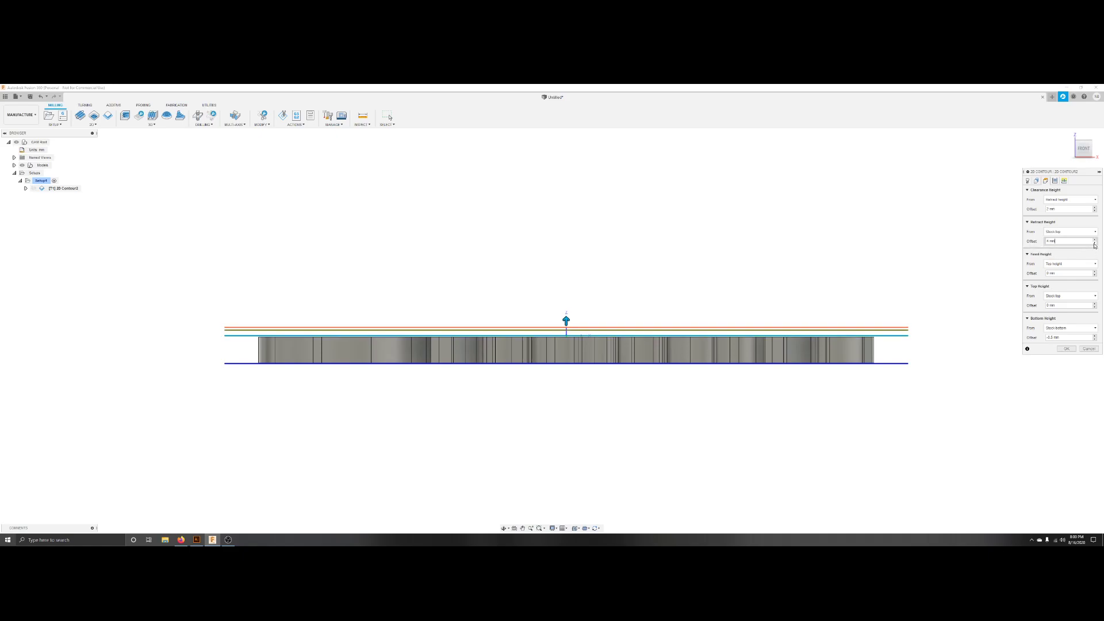
{"action": "left_click", "coordinate": [1094, 243]}
{"action": "left_click", "coordinate": [1094, 245]}
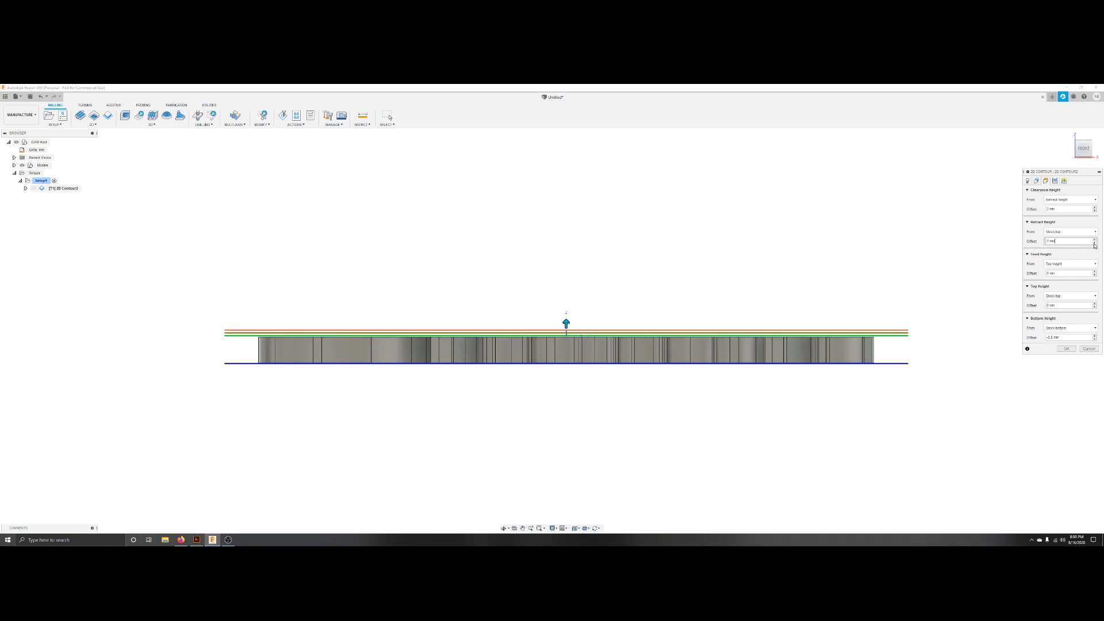
{"action": "left_click", "coordinate": [1095, 244]}
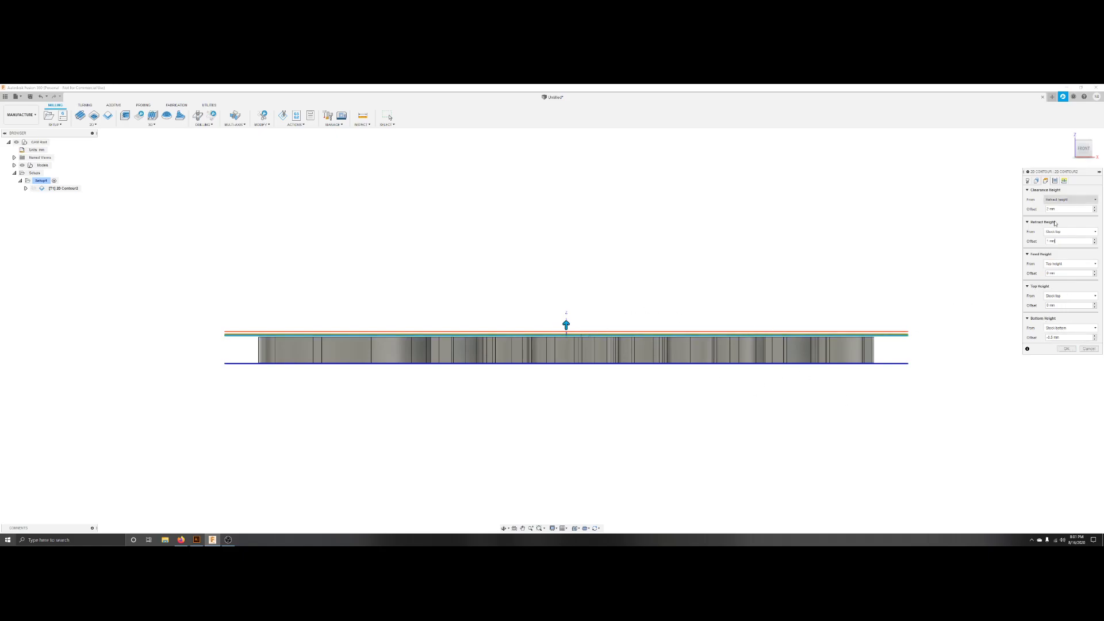
In the passes settings, set the maximum roughing stepdown to 8 mm and toggle the rough pass and order-by-islands options.
{"action": "left_click", "coordinate": [1064, 180]}
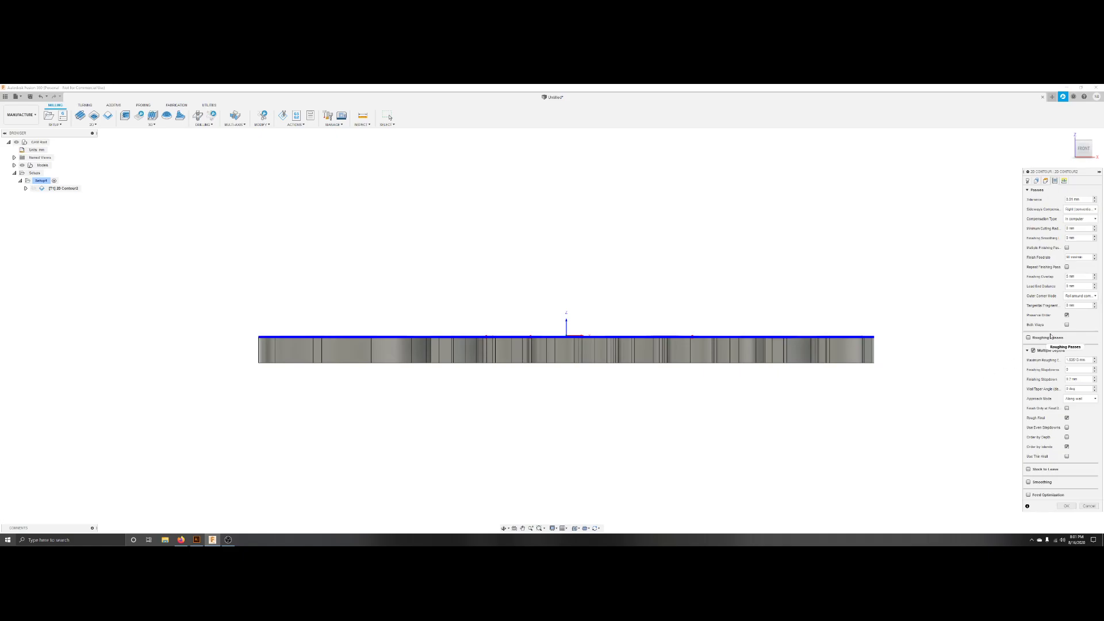
{"action": "mouse_move", "coordinate": [1050, 336]}
{"action": "mouse_move", "coordinate": [1080, 359]}
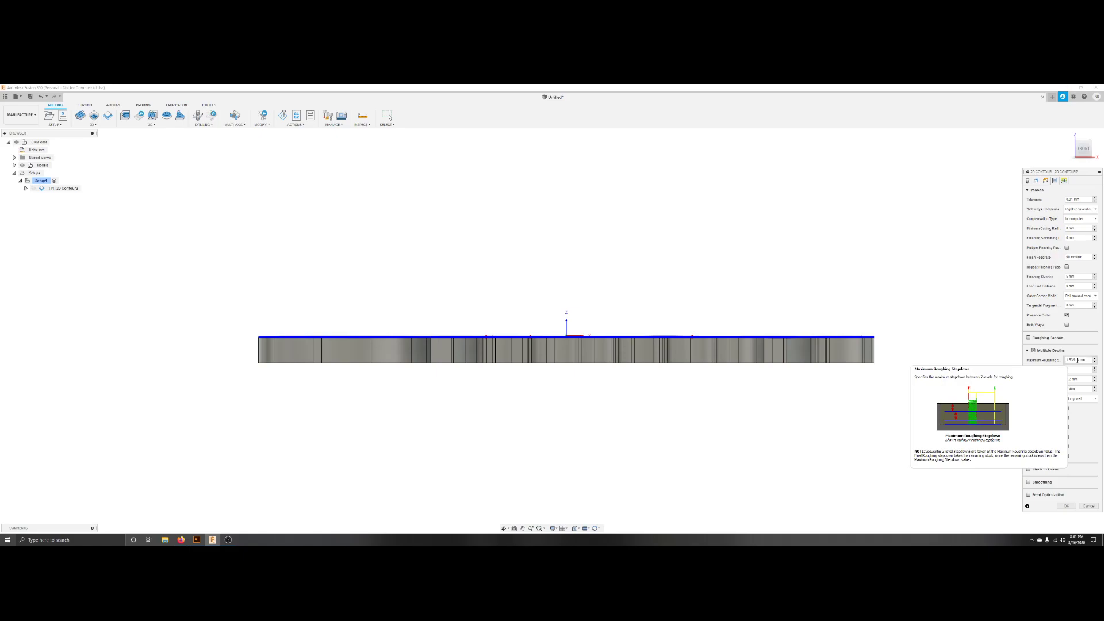
{"action": "triple_click", "coordinate": [1077, 360]}
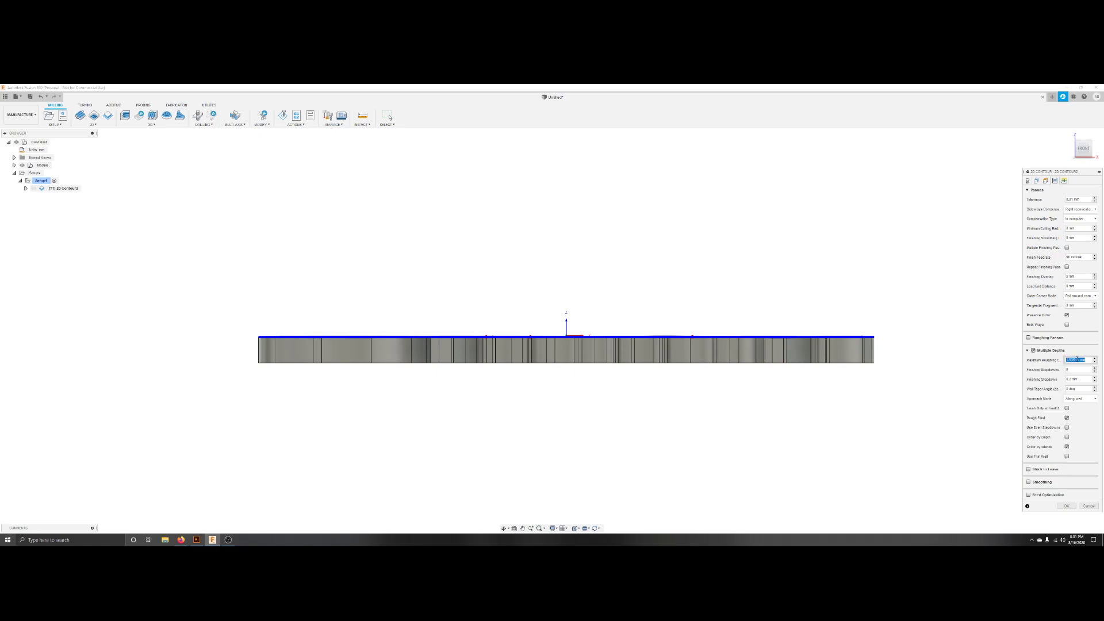
{"action": "type", "text": "8"}
{"action": "left_click", "coordinate": [1067, 418]}
{"action": "left_click", "coordinate": [1067, 447]}
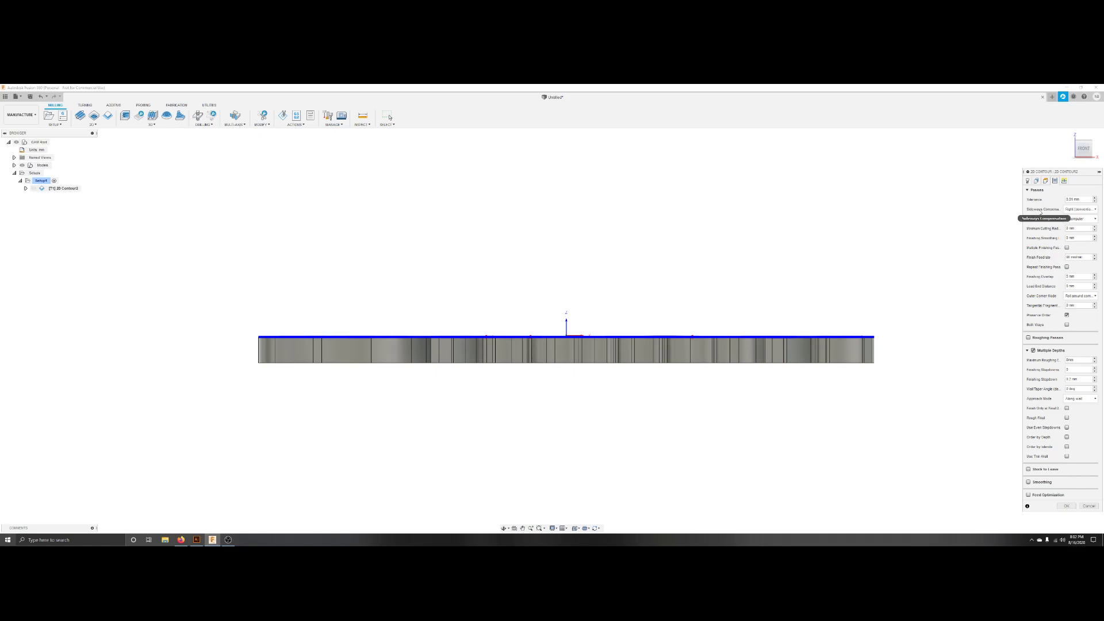
Set the sideways compensation to Right (conventional milling).
{"action": "left_click", "coordinate": [1079, 209]}
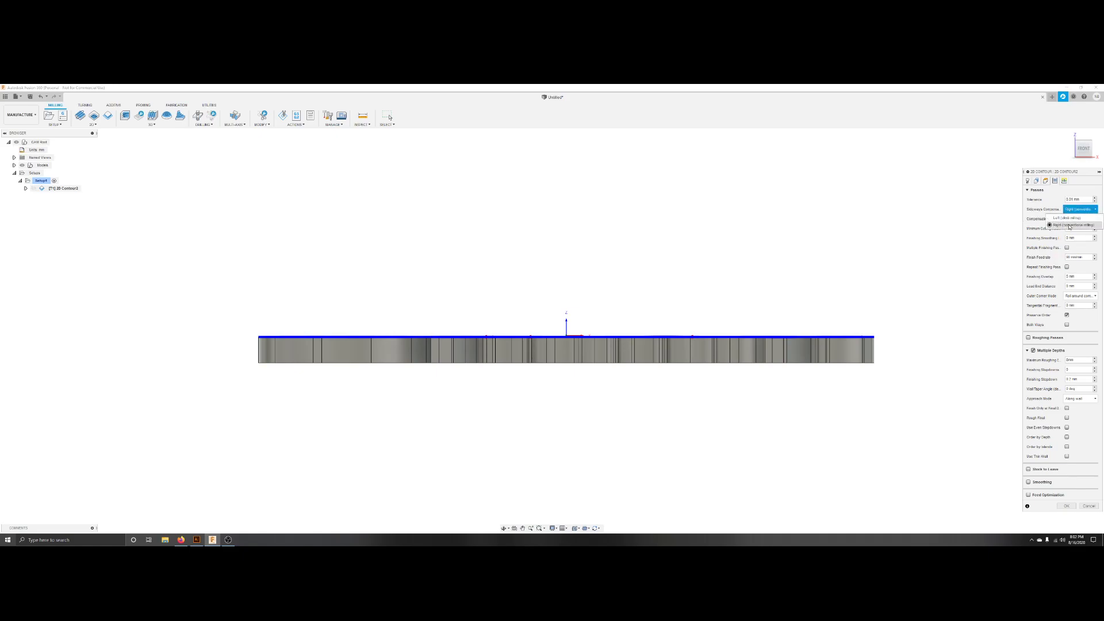
{"action": "left_click", "coordinate": [1080, 226]}
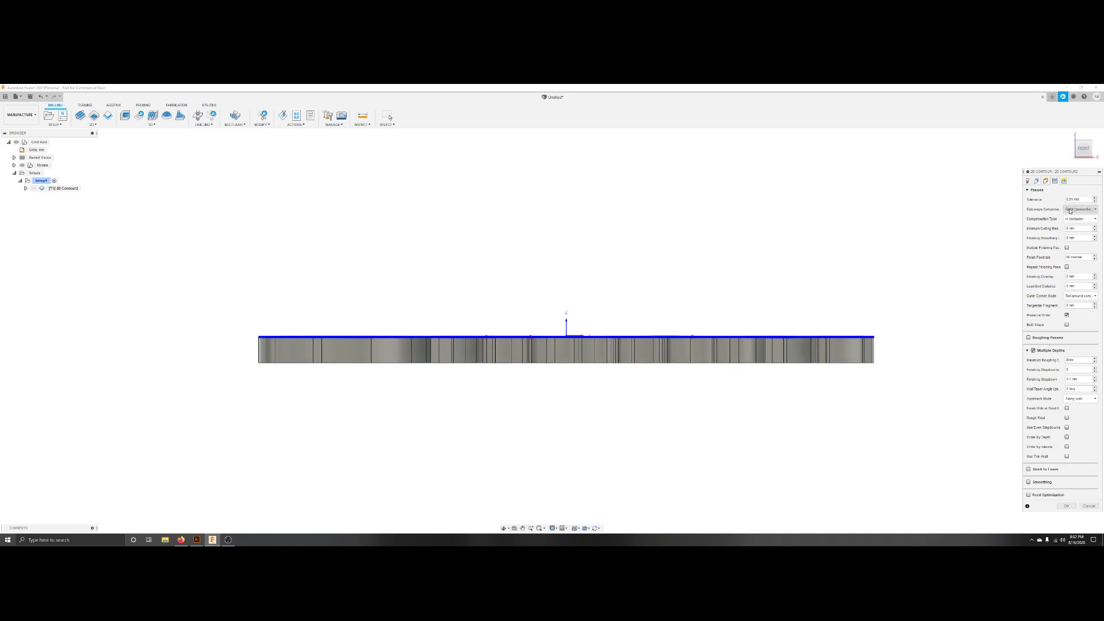
In the linking settings, turn off Same as Lead-in, adjust the lead-out option, and confirm the 2D Contour operation.
{"action": "mouse_move", "coordinate": [1077, 212]}
{"action": "mouse_move", "coordinate": [1049, 482]}
{"action": "left_click", "coordinate": [1063, 181]}
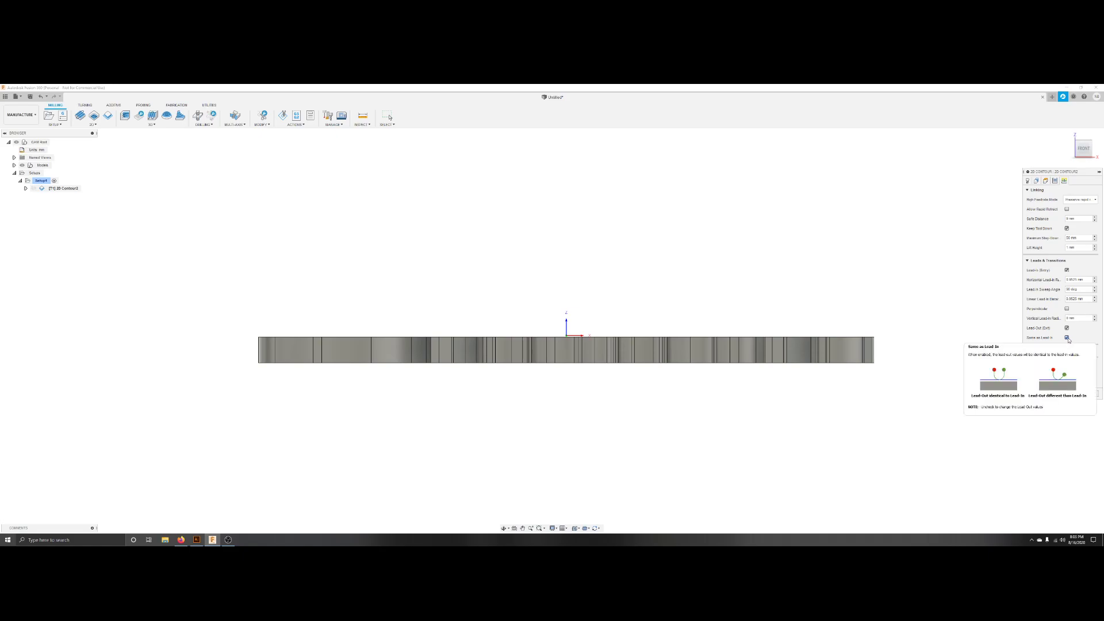
{"action": "left_click", "coordinate": [1067, 338]}
{"action": "left_click", "coordinate": [1067, 328]}
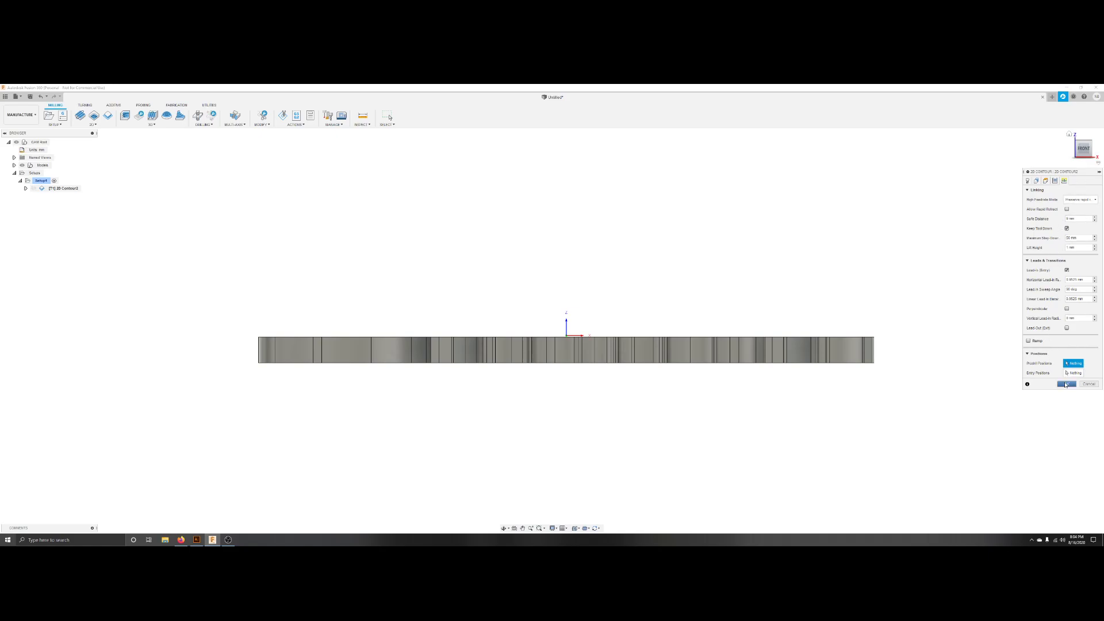
{"action": "left_click", "coordinate": [1065, 384]}
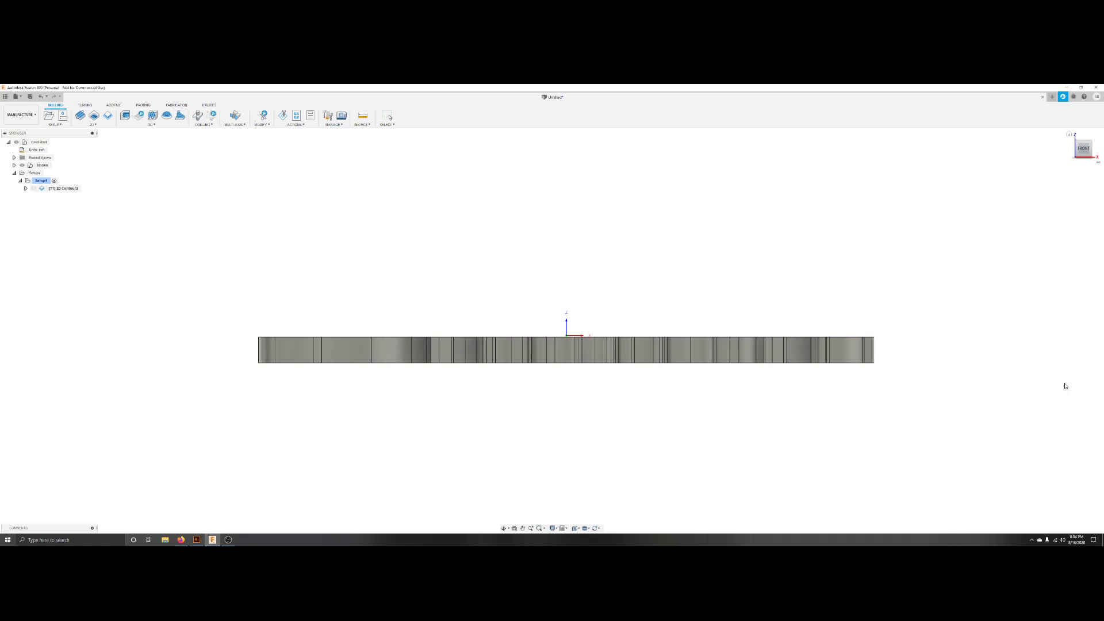
Simulate the 2D Contour toolpath from a front and angled view, playing and scrubbing through the tool motion.
{"action": "left_click", "coordinate": [1083, 140]}
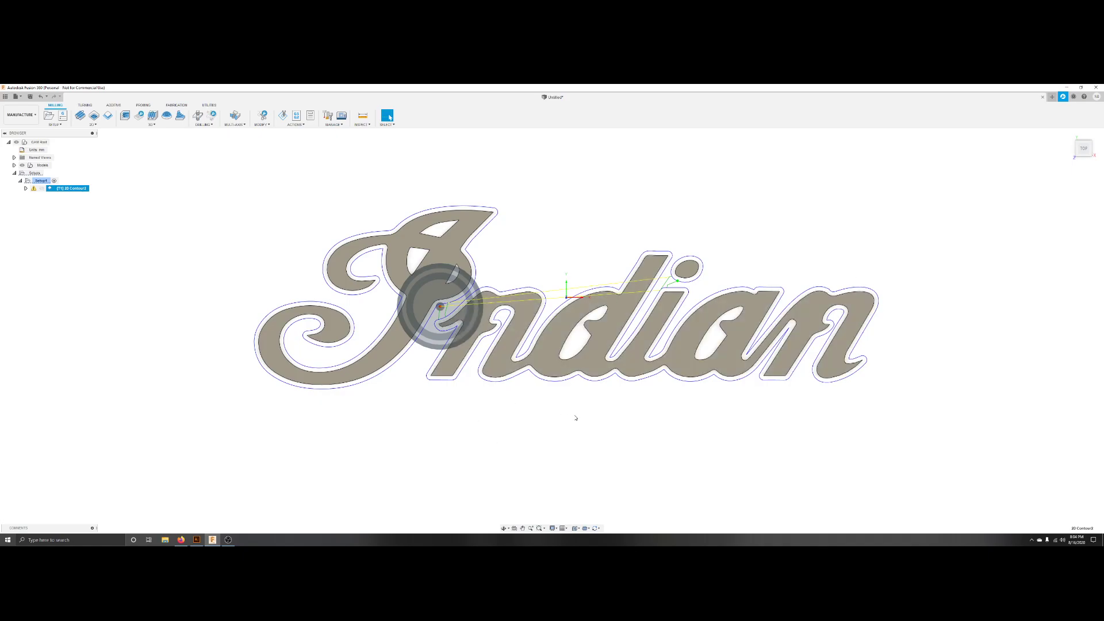
{"action": "middle_click_drag", "start_coordinate": [577, 417], "coordinate": [582, 365], "text": "shift"}
{"action": "scroll", "coordinate": [555, 356], "scroll_direction": "up", "scroll_amount": 1}
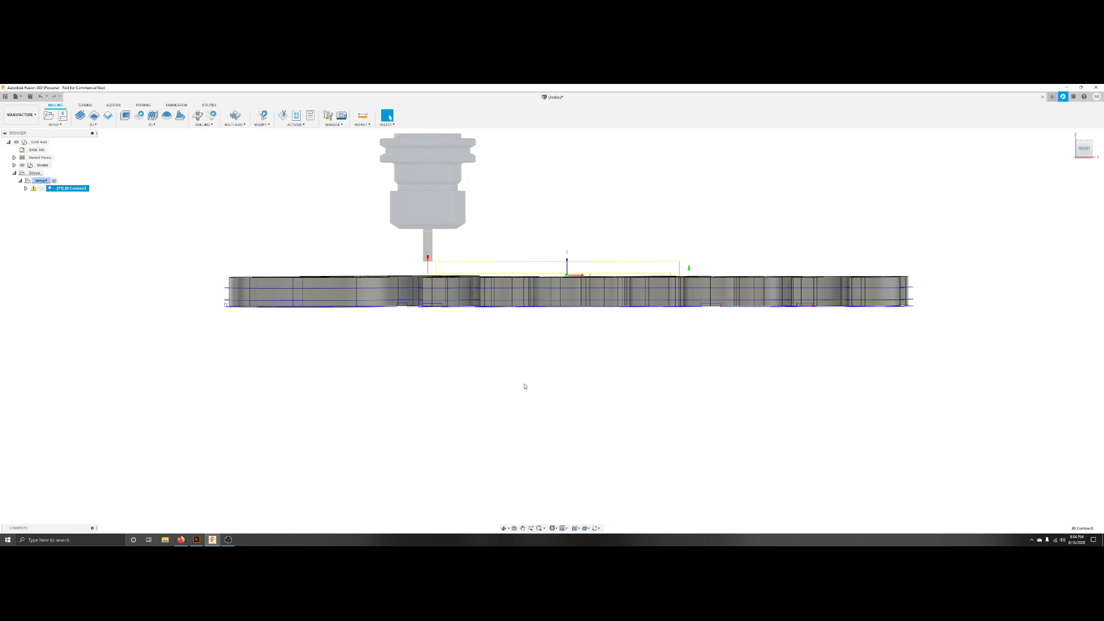
{"action": "left_click", "coordinate": [296, 125]}
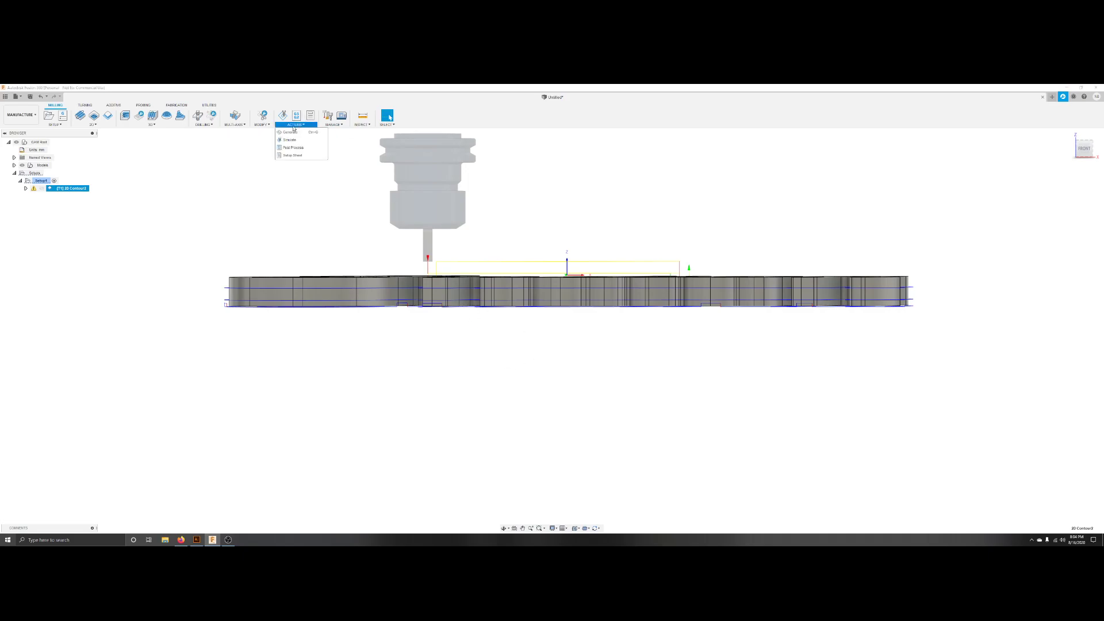
{"action": "left_click", "coordinate": [289, 139]}
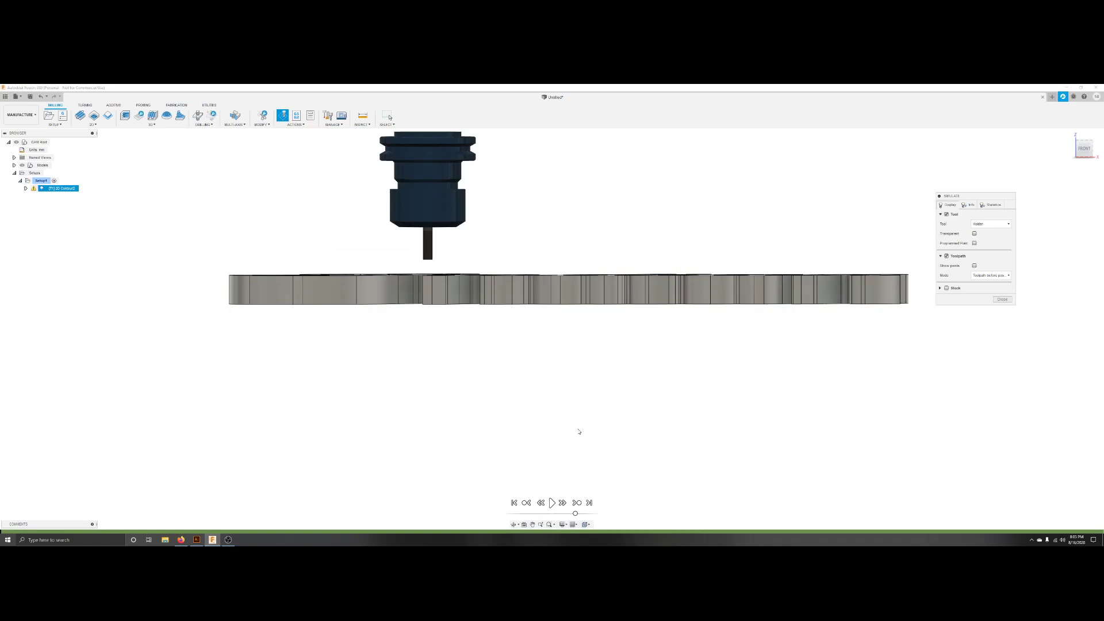
{"action": "middle_click_drag", "start_coordinate": [577, 426], "coordinate": [628, 475], "text": "shift"}
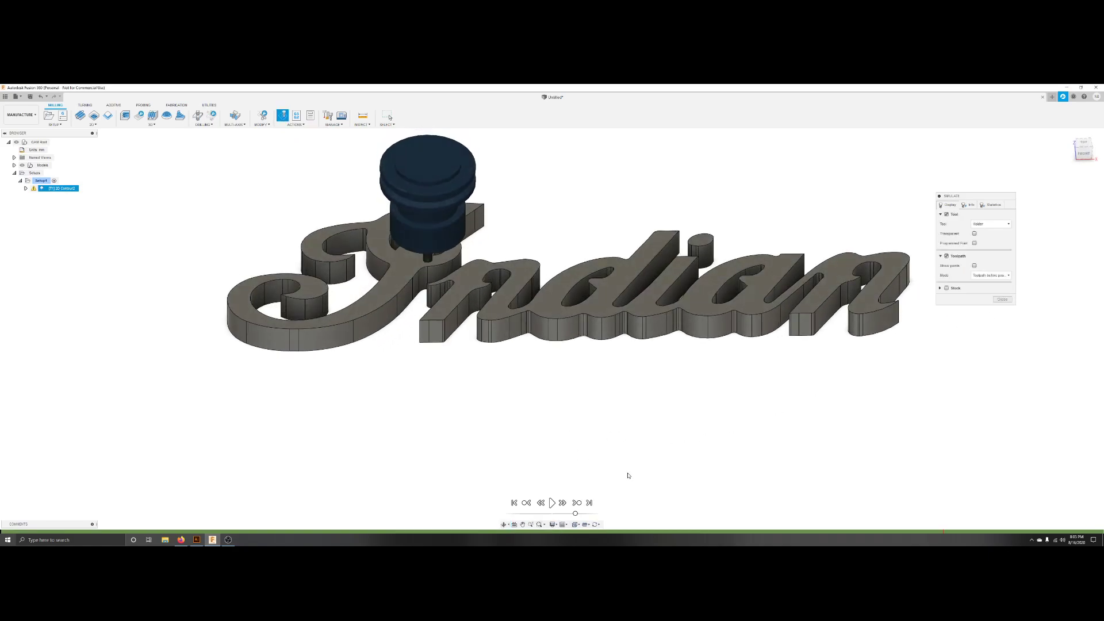
{"action": "left_click_drag", "start_coordinate": [575, 513], "coordinate": [564, 514]}
{"action": "left_click", "coordinate": [552, 503]}
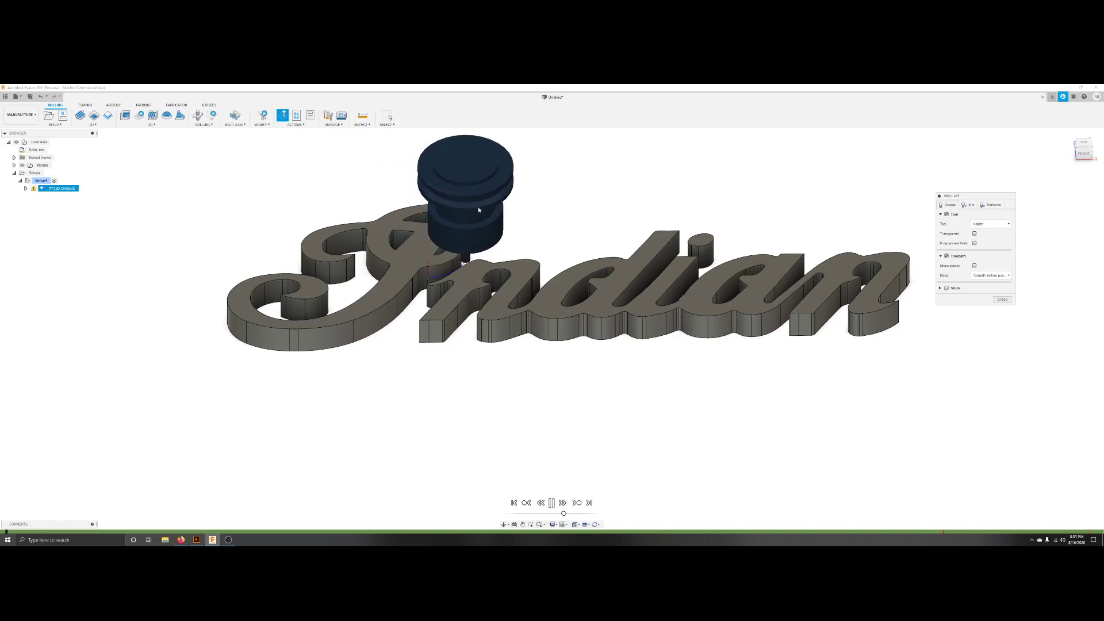
{"action": "left_click_drag", "start_coordinate": [564, 515], "coordinate": [582, 513]}
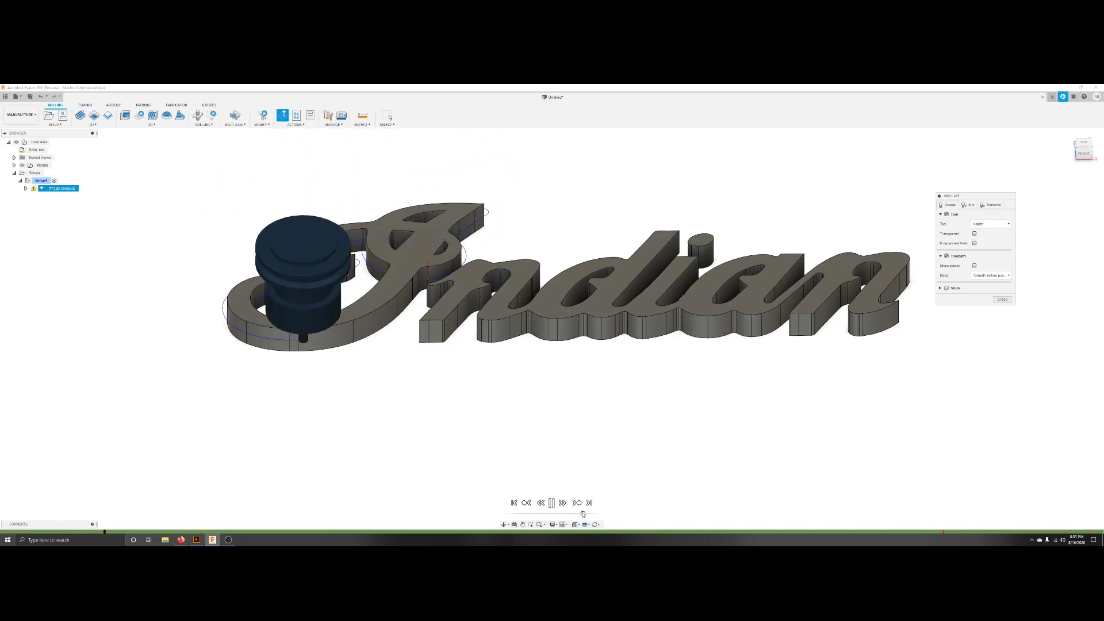
{"action": "left_click_drag", "start_coordinate": [582, 514], "coordinate": [520, 513]}
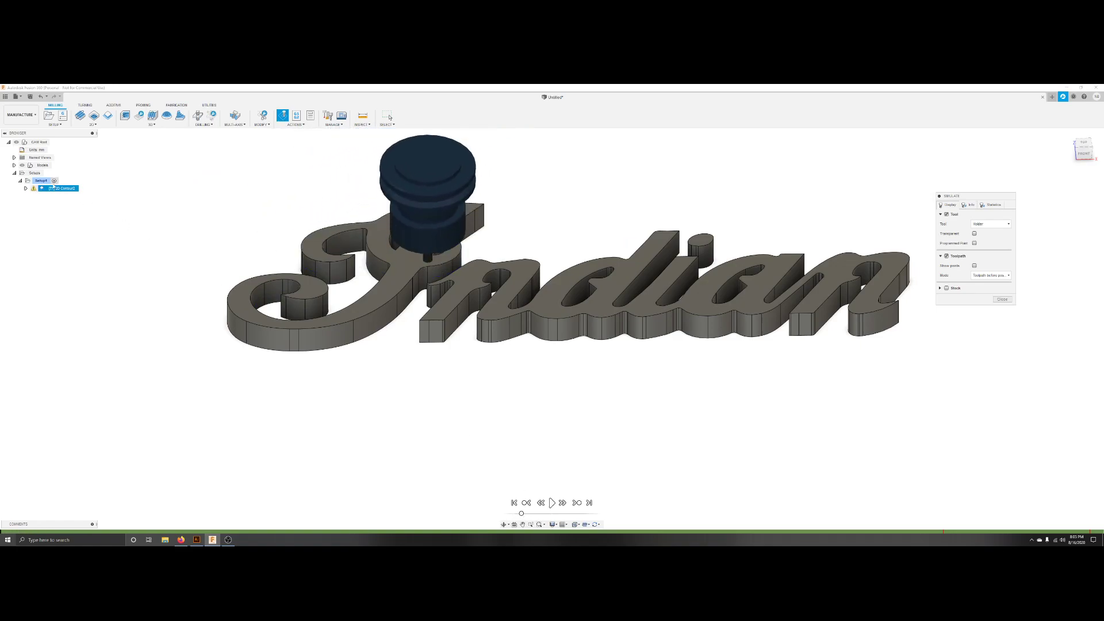
Open the 2D Contour operation's log, close it, and return to the top view.
{"action": "left_click", "coordinate": [35, 189]}
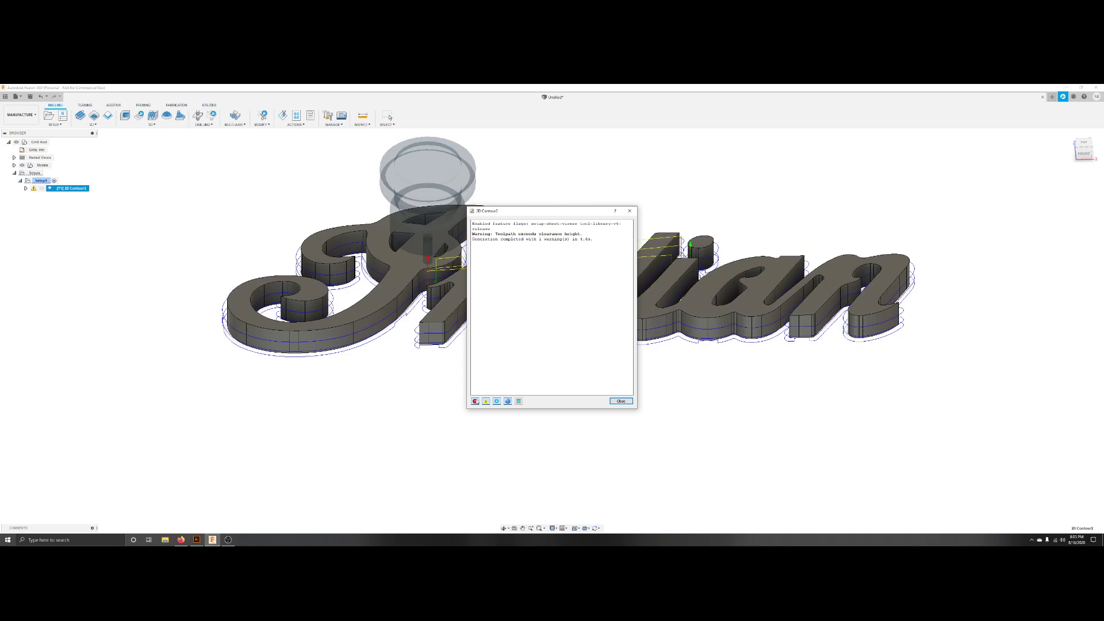
{"action": "left_click", "coordinate": [619, 402]}
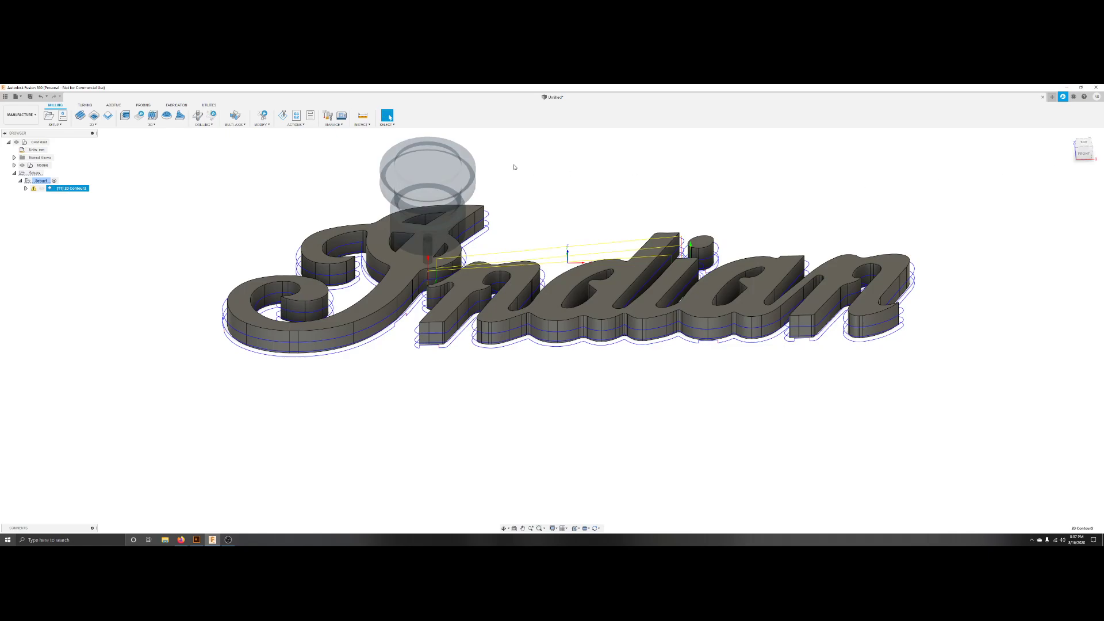
{"action": "middle_click_drag", "start_coordinate": [556, 410], "coordinate": [554, 435], "text": "shift"}
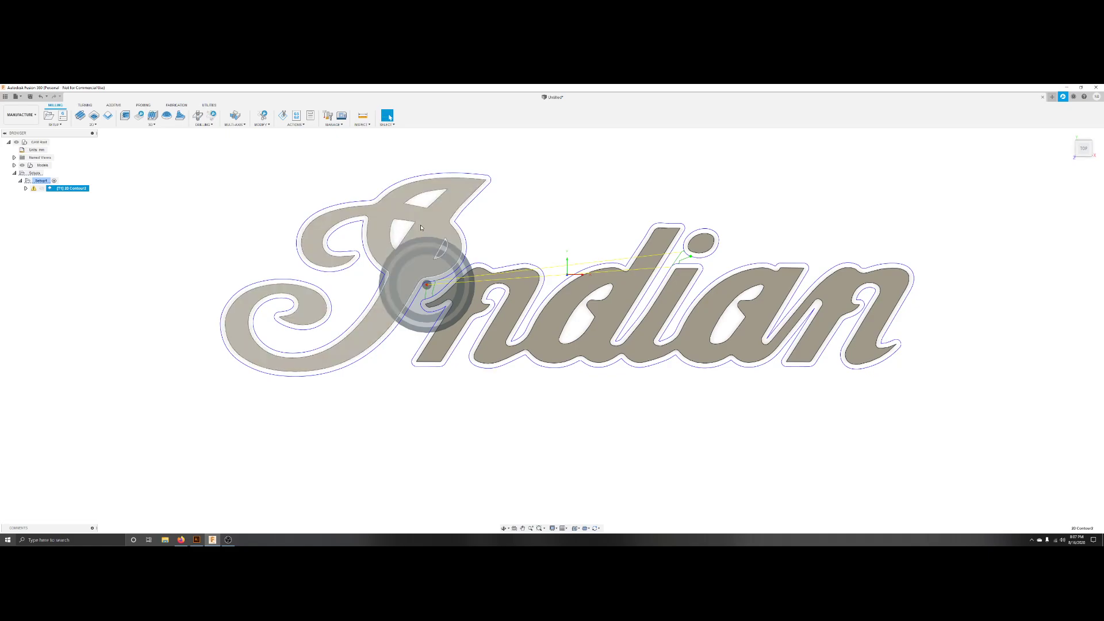
{"action": "left_click", "coordinate": [111, 261]}
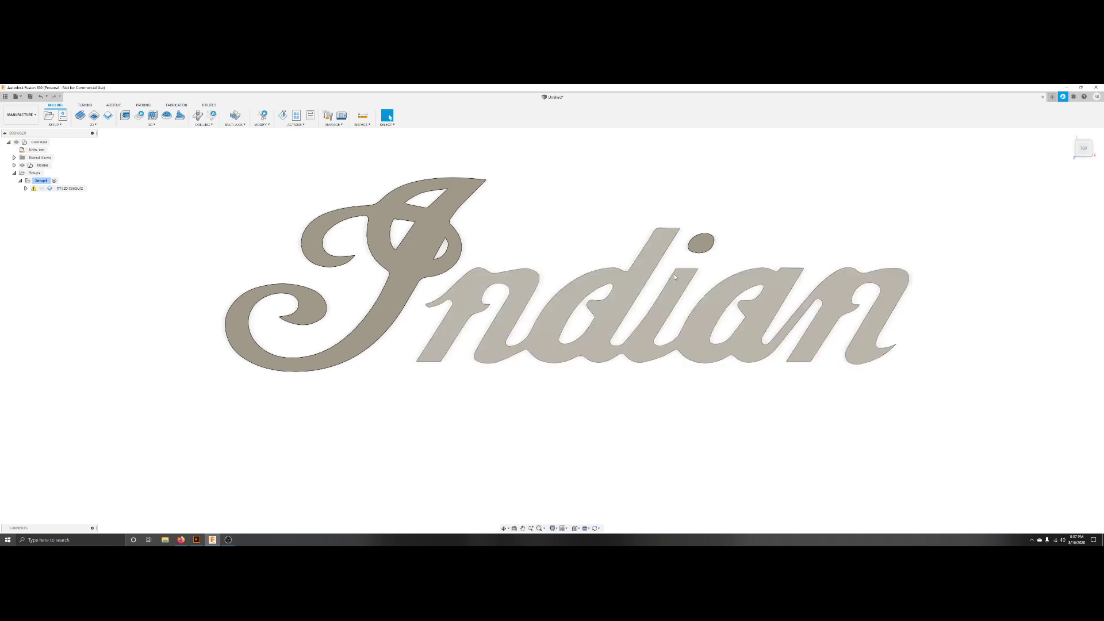
Start a 2D Pocket operation using the 1/8" flat endmill from the sample library and set its cutting feedrate to 500.
{"action": "left_click", "coordinate": [92, 124]}
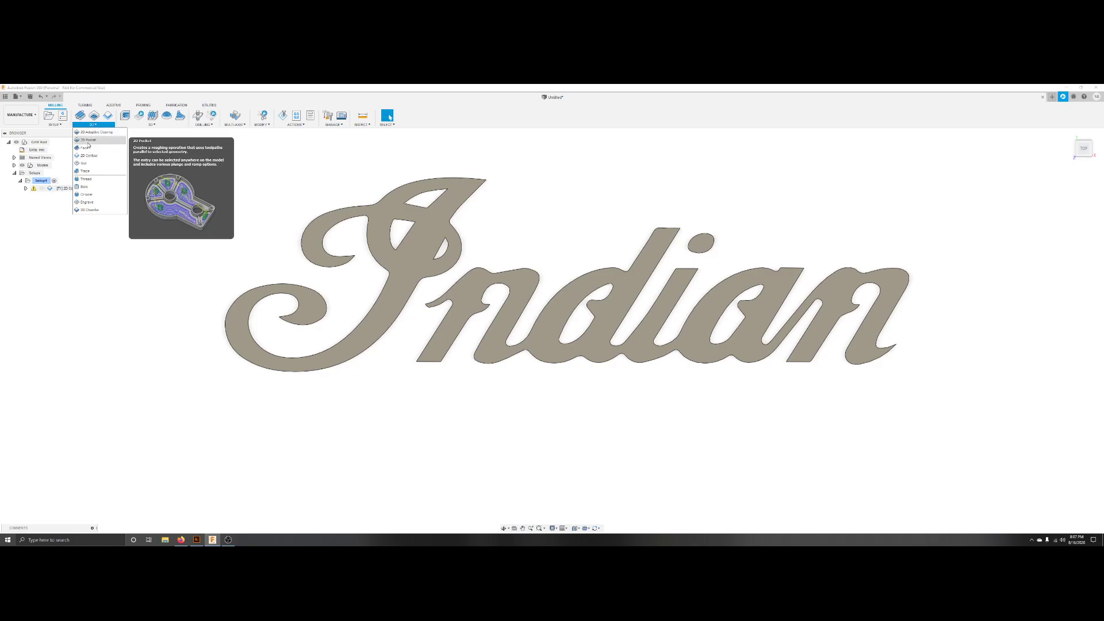
{"action": "left_click", "coordinate": [88, 141]}
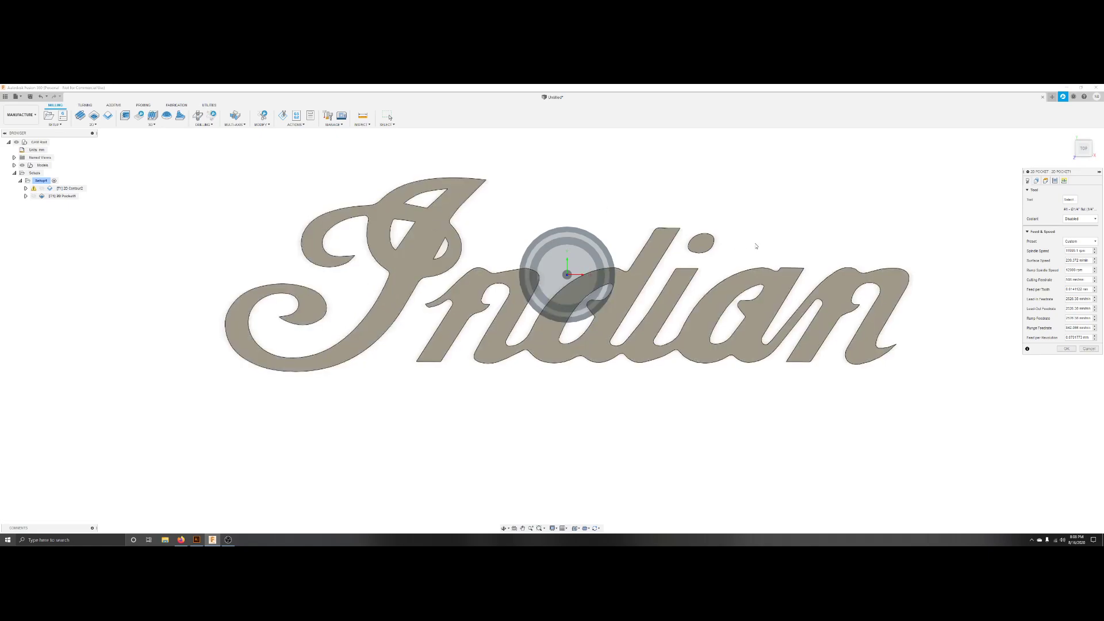
{"action": "left_click", "coordinate": [1069, 199]}
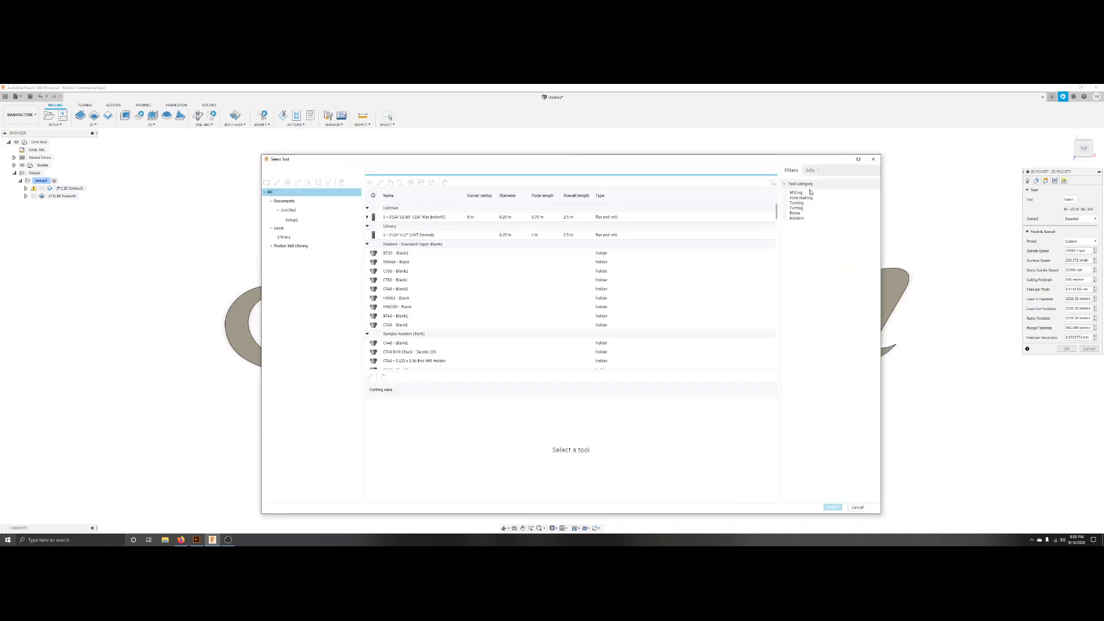
{"action": "left_click", "coordinate": [787, 193]}
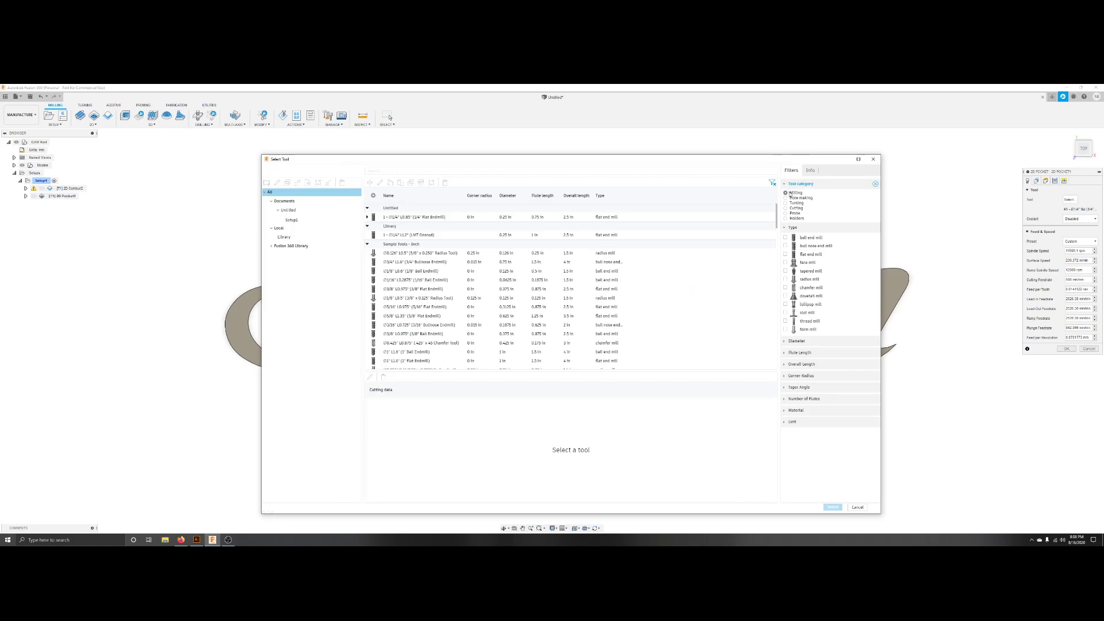
{"action": "left_click", "coordinate": [810, 254]}
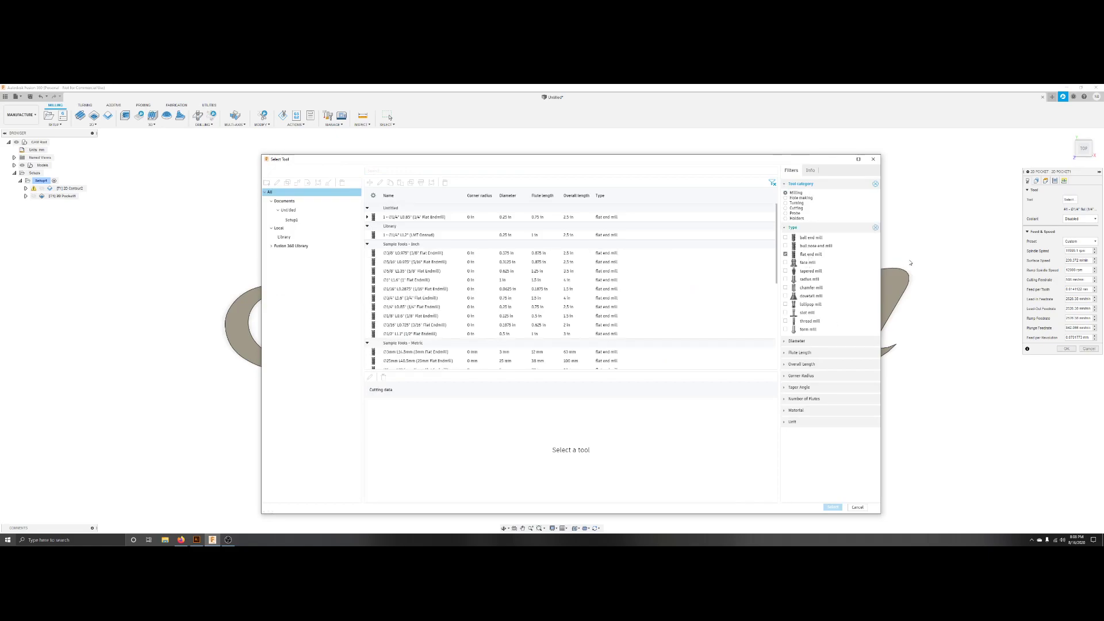
{"action": "left_click", "coordinate": [413, 318]}
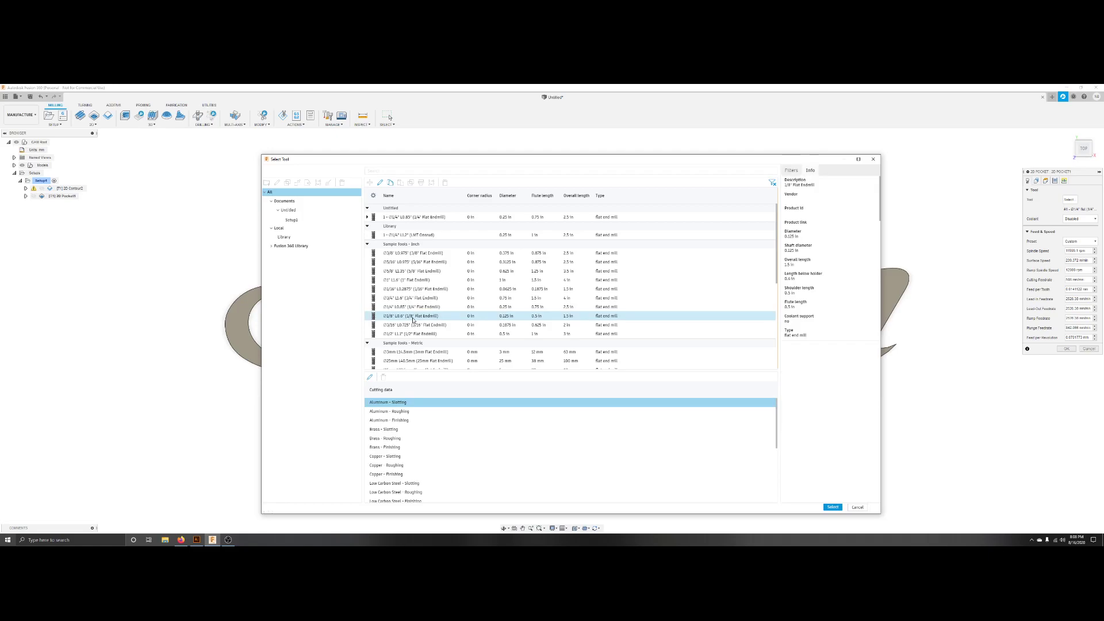
{"action": "left_click", "coordinate": [833, 507]}
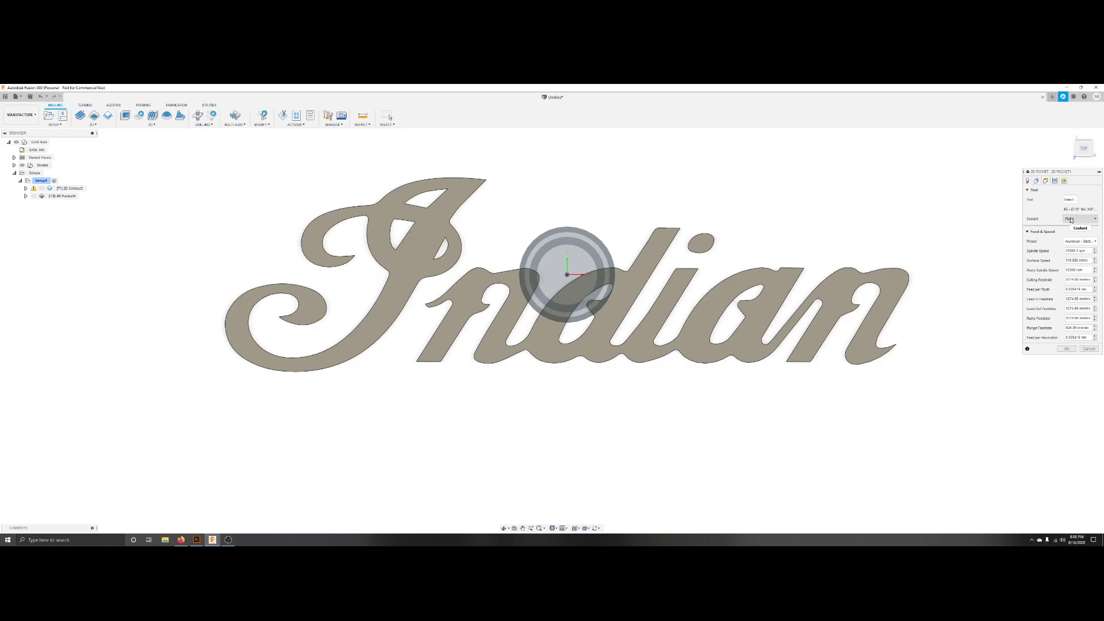
{"action": "double_click", "coordinate": [1073, 279]}
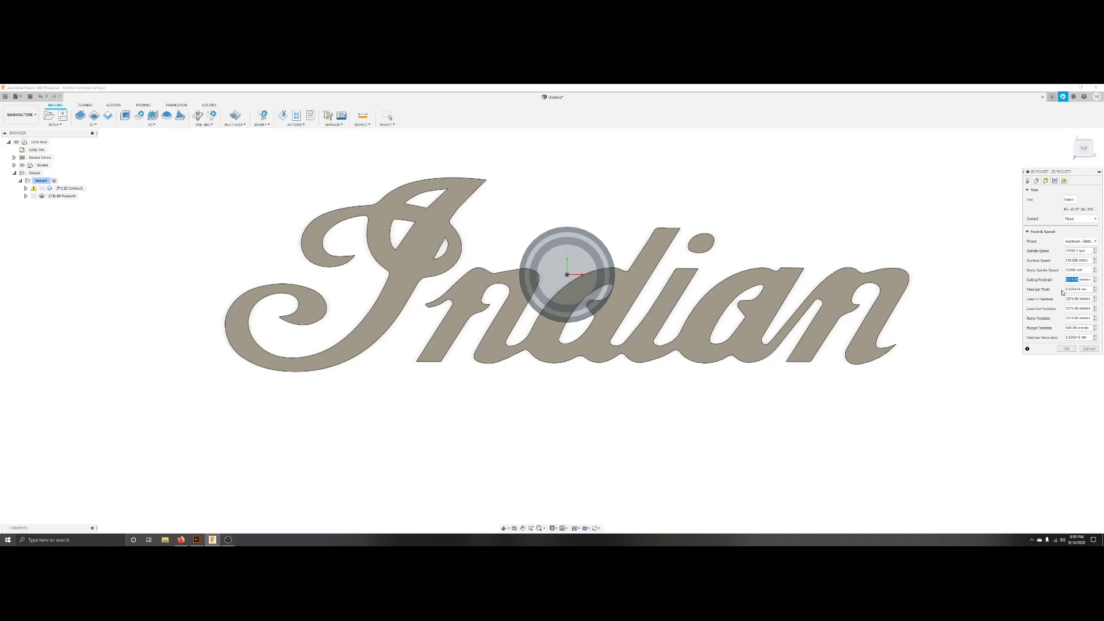
{"action": "type", "text": "500"}
Select the two enclosed pocket contours inside the letter I as the pocket geometry.
{"action": "left_click", "coordinate": [1036, 181]}
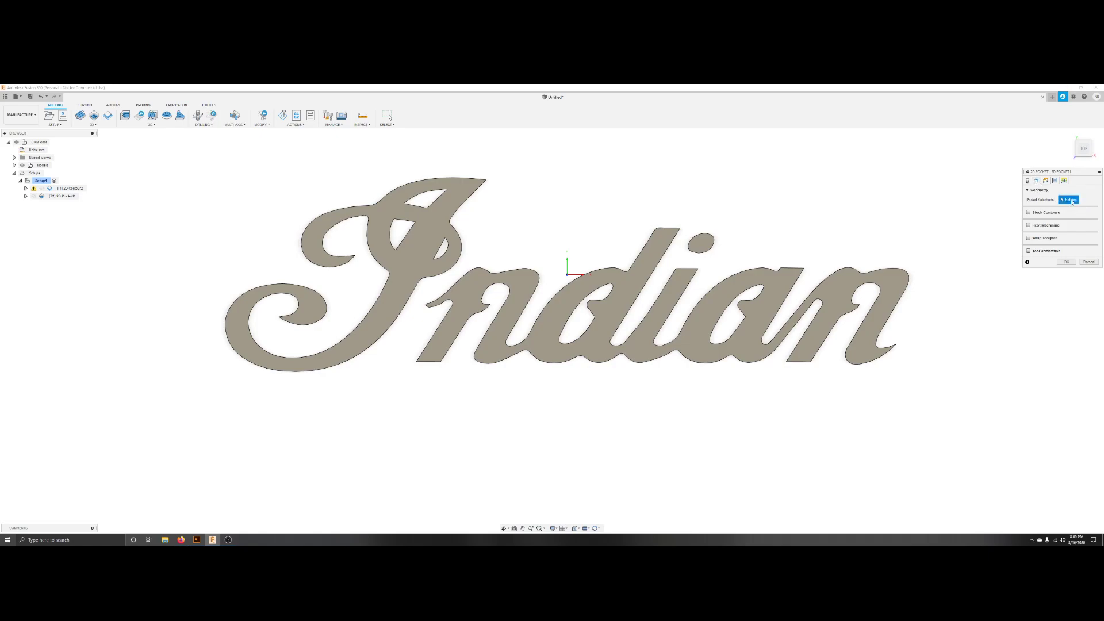
{"action": "left_click", "coordinate": [434, 204]}
{"action": "left_click", "coordinate": [404, 238]}
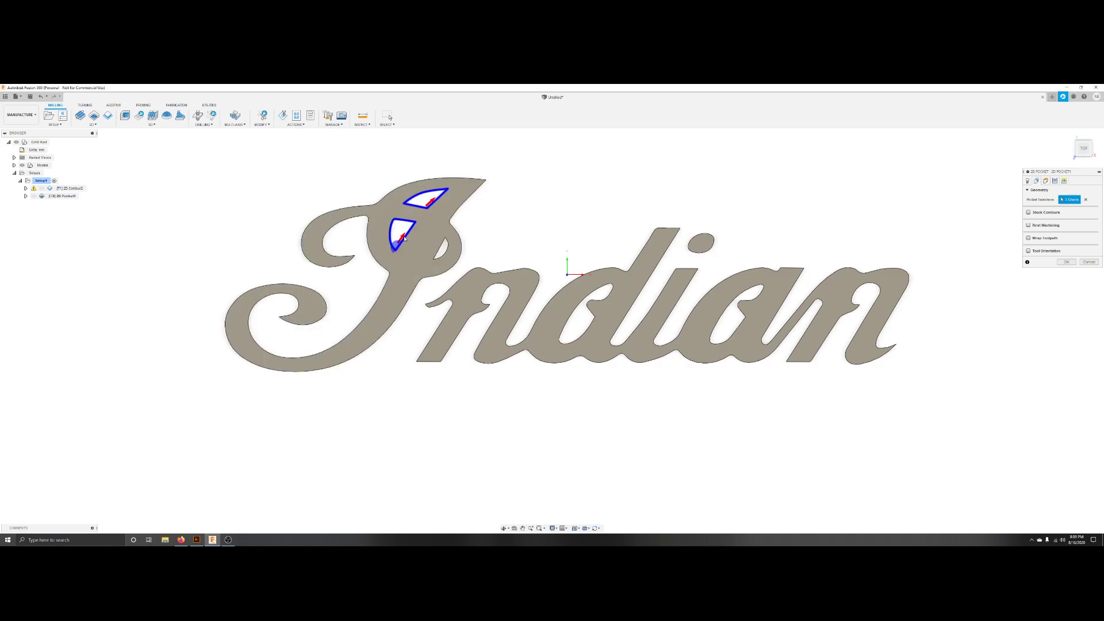
Add the remaining pocket contours in the letter I and inside the d and a to the pocket geometry.
{"action": "left_click", "coordinate": [447, 251]}
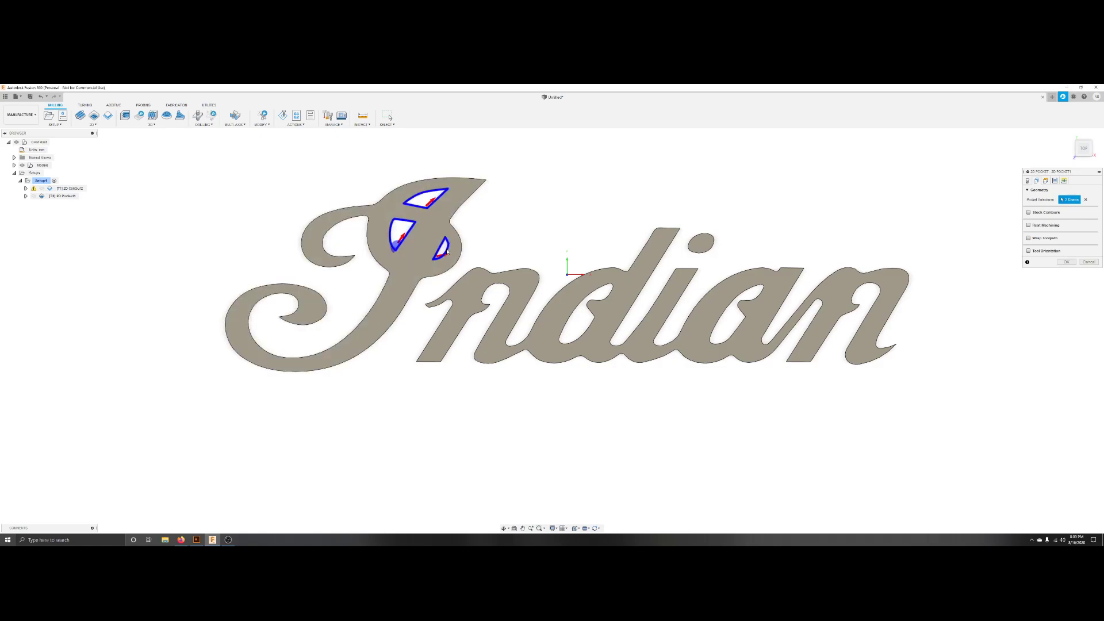
{"action": "left_click", "coordinate": [595, 303]}
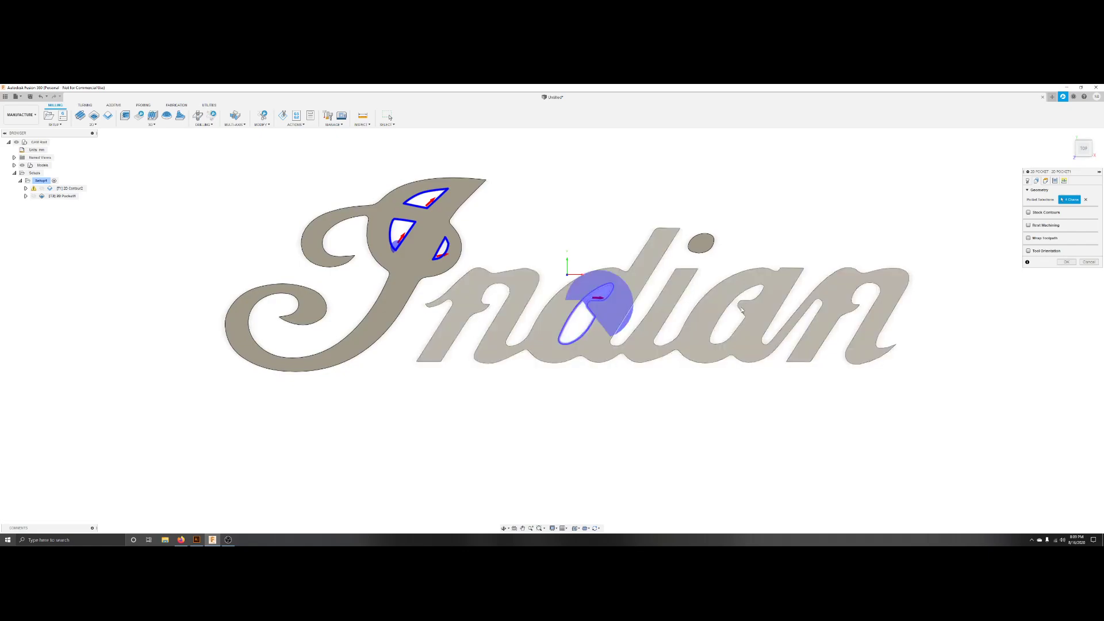
{"action": "left_click", "coordinate": [741, 312]}
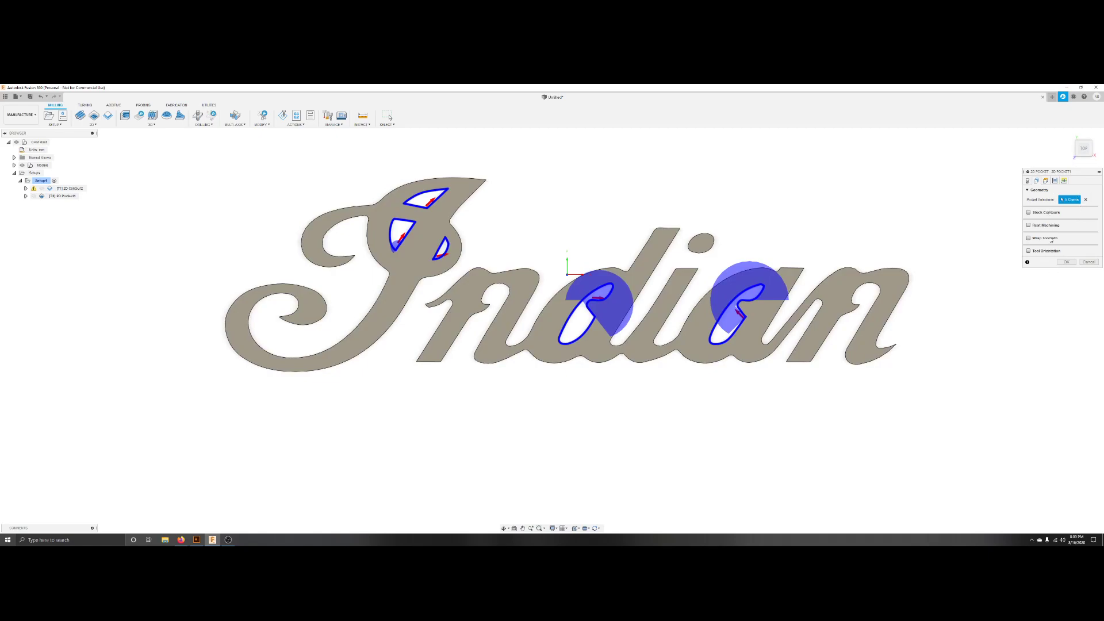
Open the pocket's Heights settings and set the bottom height to start from Stock bottom.
{"action": "left_click", "coordinate": [1045, 181]}
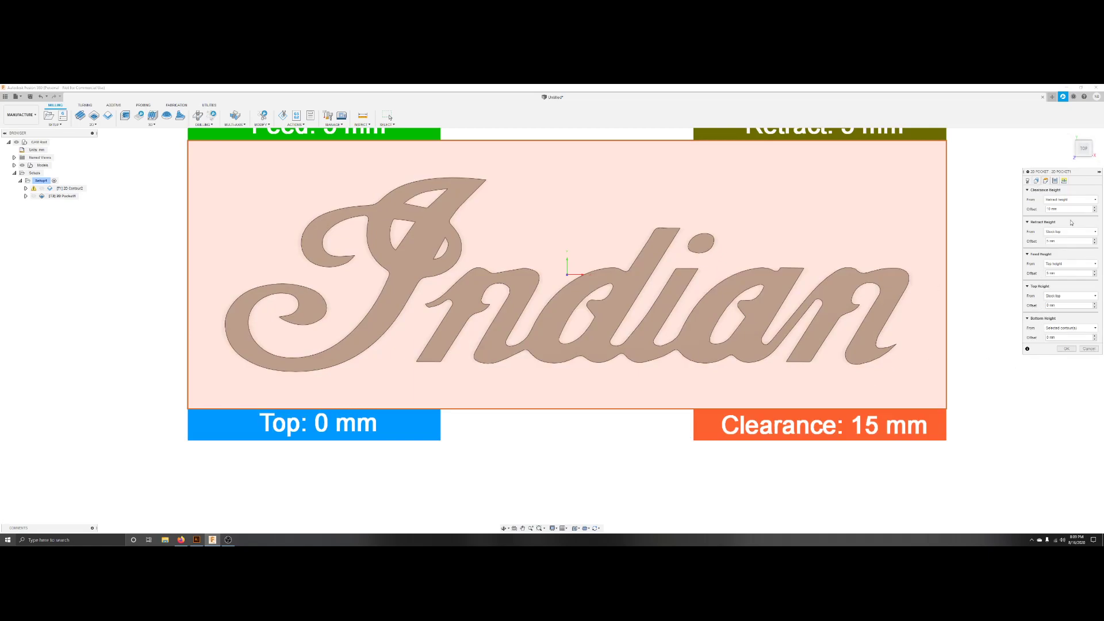
{"action": "left_click", "coordinate": [1095, 211]}
{"action": "left_click", "coordinate": [1085, 162]}
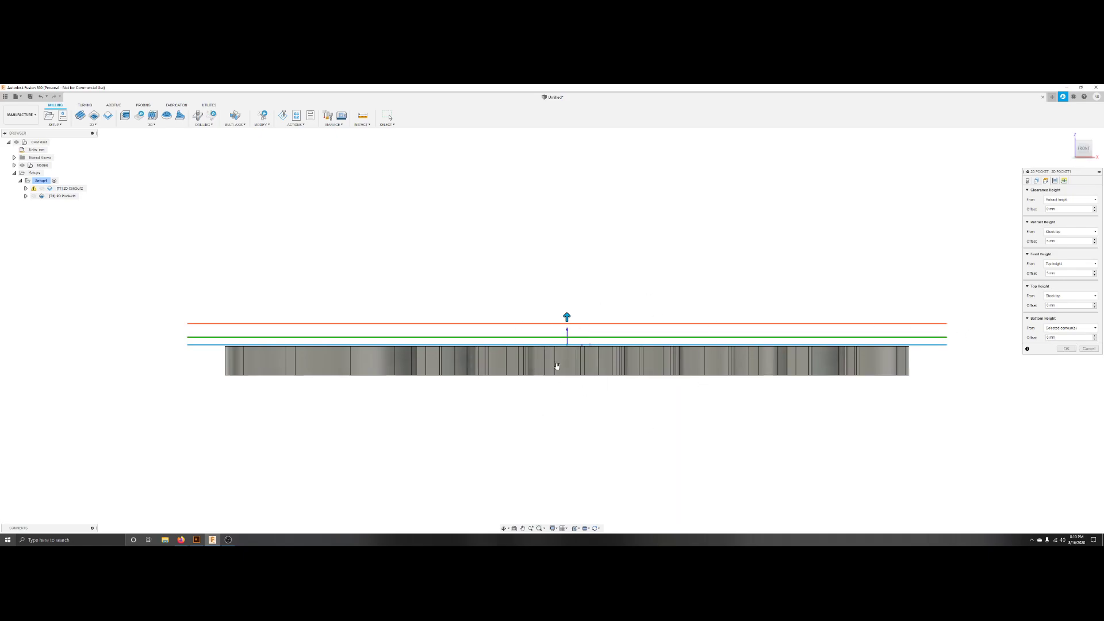
{"action": "left_click", "coordinate": [1067, 329]}
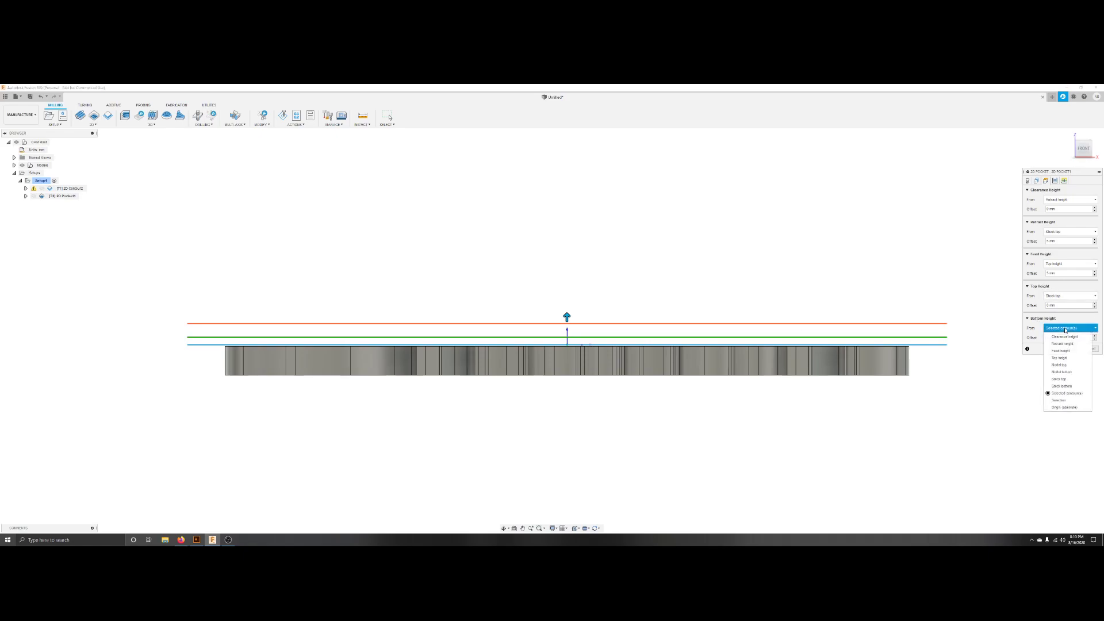
{"action": "left_click", "coordinate": [1067, 386]}
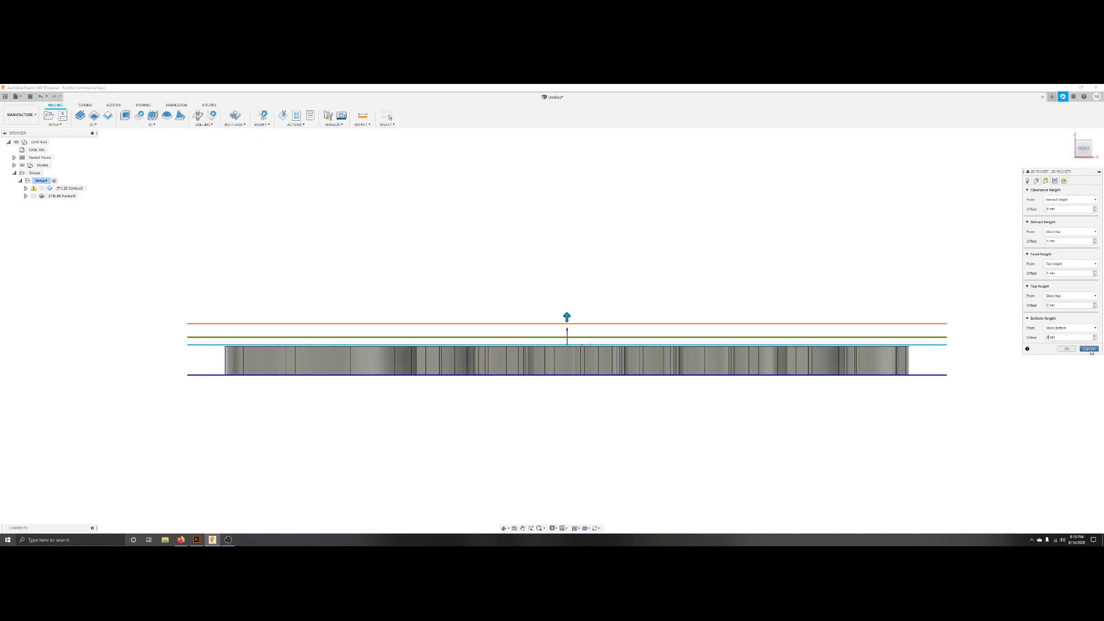
{"action": "scroll", "coordinate": [824, 376], "scroll_direction": "up", "scroll_amount": 4}
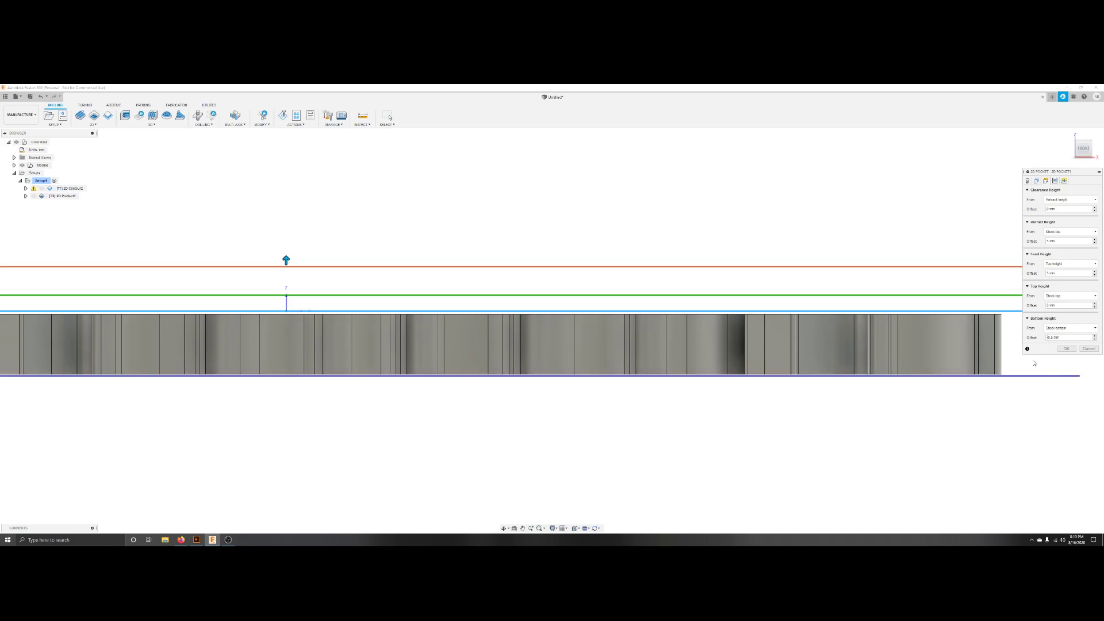
{"action": "scroll", "coordinate": [931, 381], "scroll_direction": "up", "scroll_amount": 5}
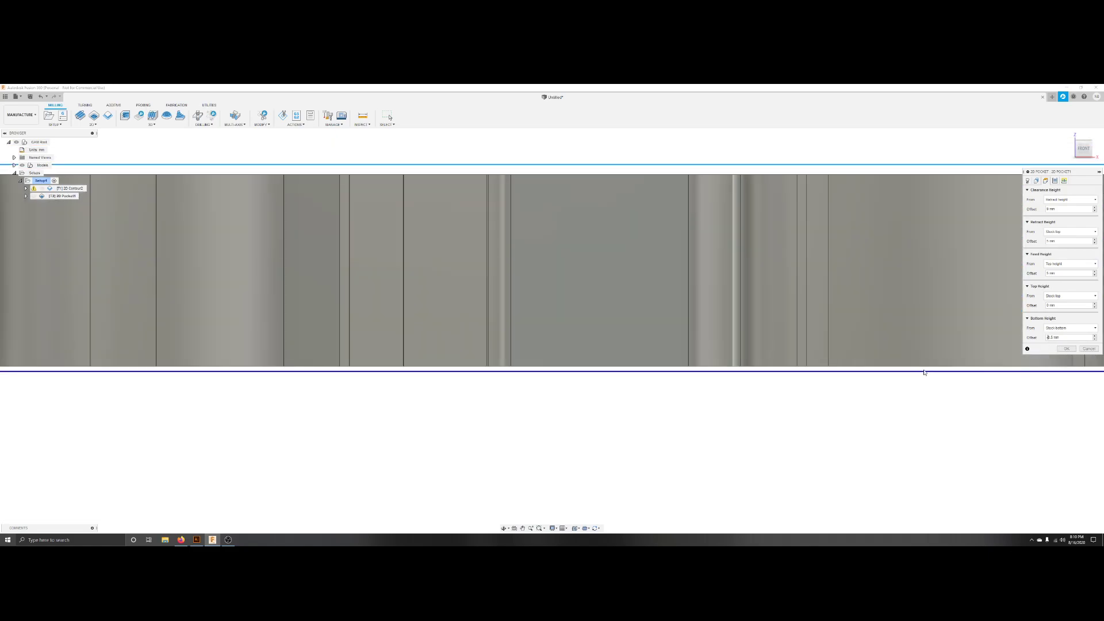
{"action": "scroll", "coordinate": [924, 371], "scroll_direction": "down", "scroll_amount": 3}
{"action": "scroll", "coordinate": [924, 372], "scroll_direction": "down", "scroll_amount": 1}
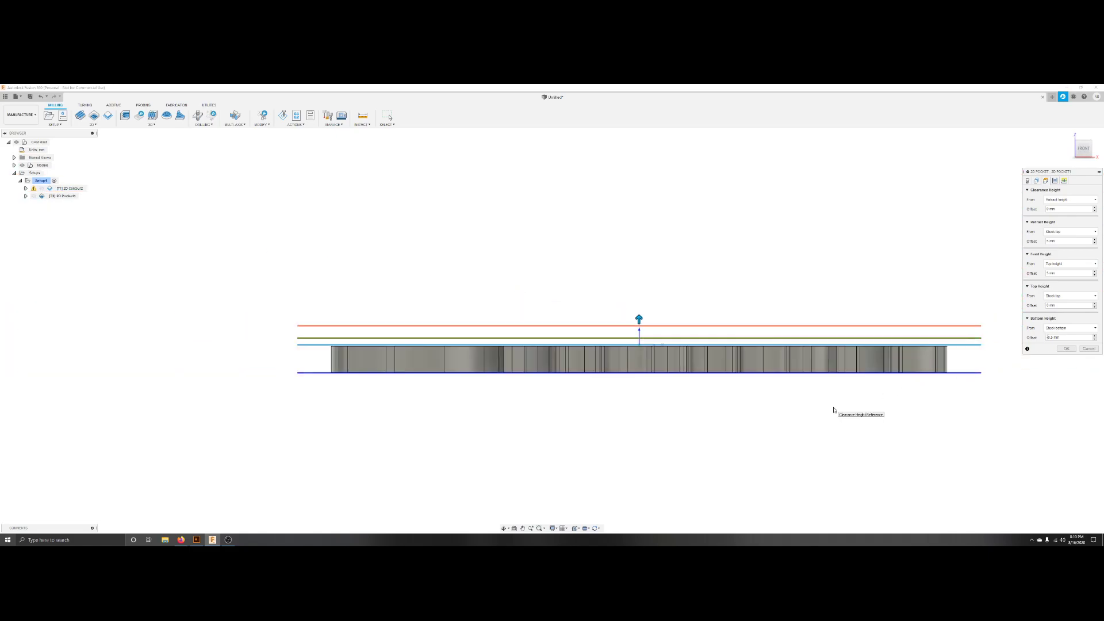
Lower the clearance, retract and feed height offsets so they sit just above the stock top.
{"action": "left_click", "coordinate": [1095, 211]}
{"action": "left_click", "coordinate": [1094, 211]}
{"action": "left_click", "coordinate": [1095, 212]}
{"action": "left_click", "coordinate": [1094, 211]}
{"action": "left_click", "coordinate": [1095, 211]}
{"action": "left_click", "coordinate": [1095, 211]}
{"action": "left_click", "coordinate": [1095, 211]}
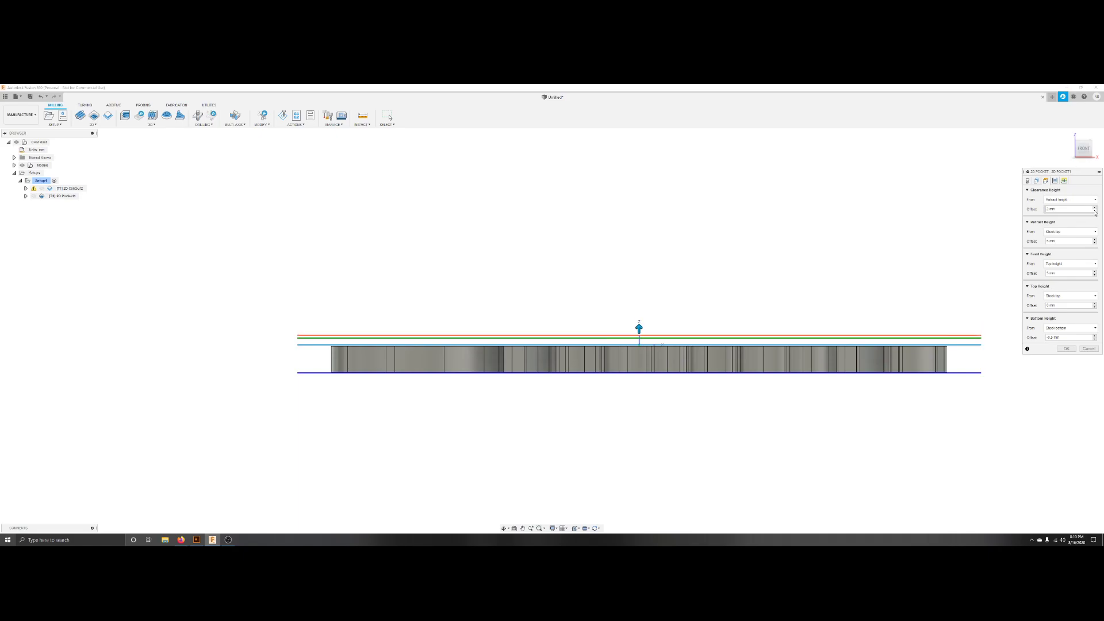
{"action": "left_click", "coordinate": [1095, 243]}
{"action": "left_click", "coordinate": [1095, 244]}
{"action": "left_click", "coordinate": [1094, 243]}
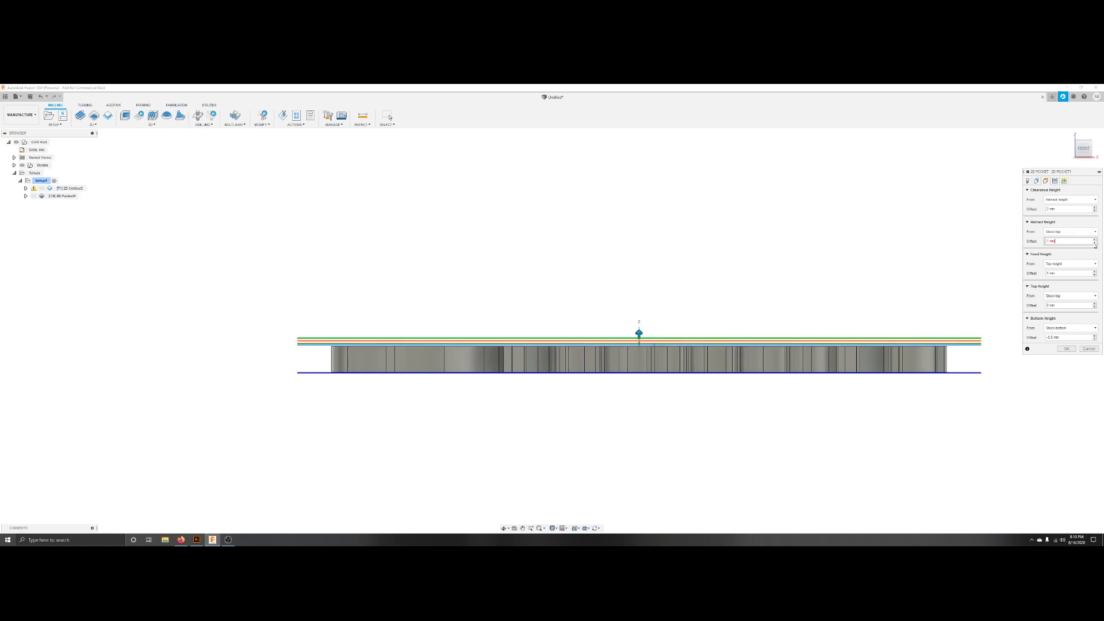
{"action": "left_click", "coordinate": [1094, 239]}
{"action": "left_click", "coordinate": [1096, 276]}
{"action": "left_click", "coordinate": [1095, 275]}
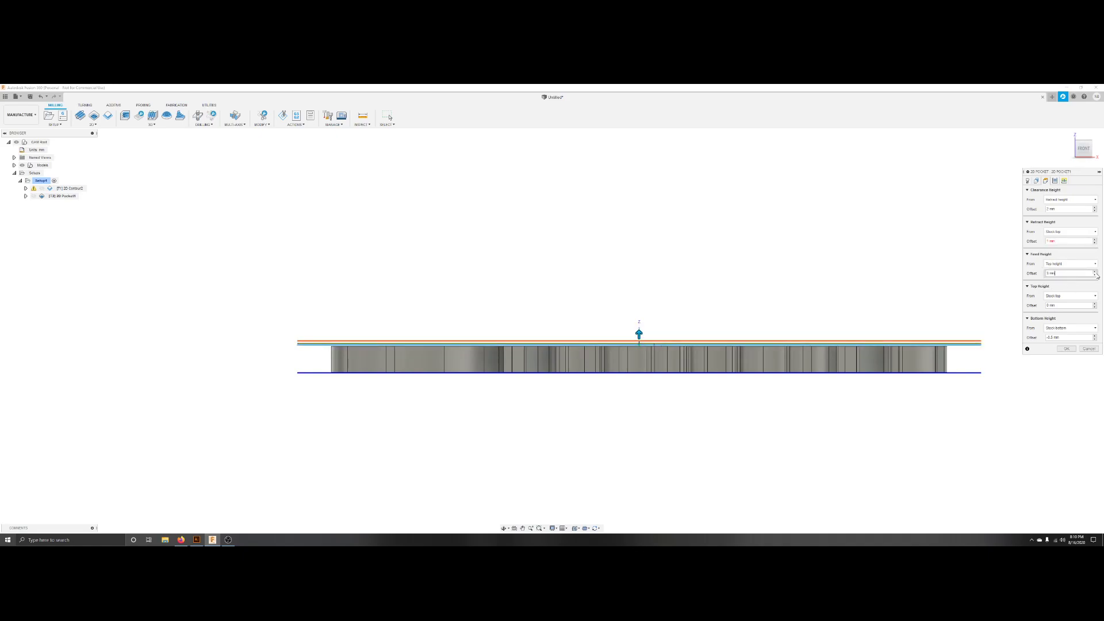
{"action": "left_click", "coordinate": [1096, 275]}
{"action": "left_click", "coordinate": [1095, 276]}
{"action": "left_click", "coordinate": [1095, 275]}
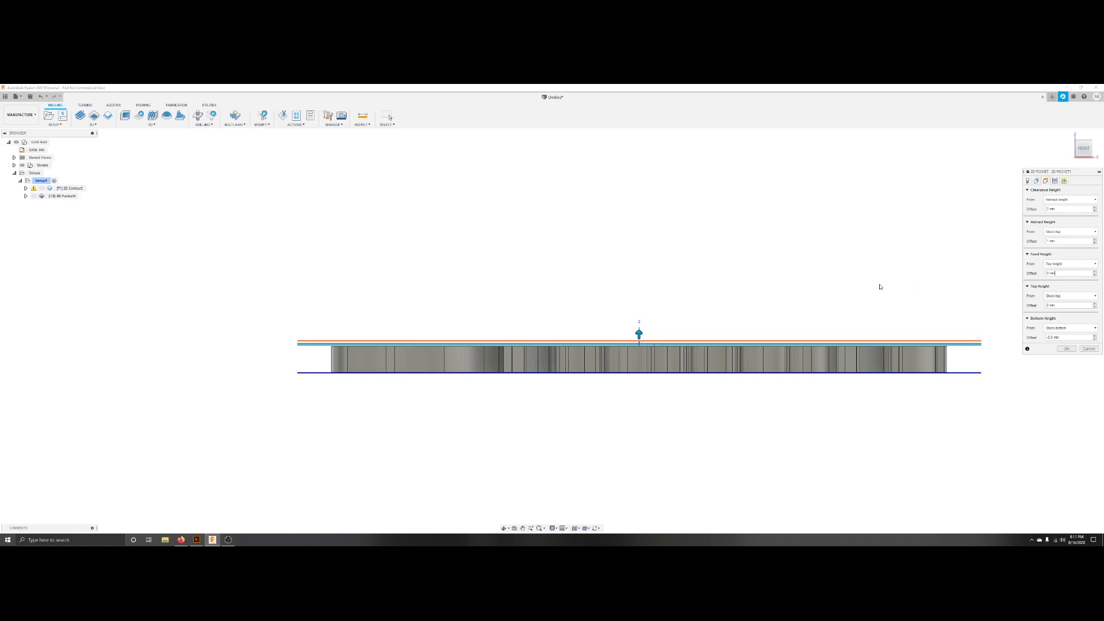
{"action": "left_click", "coordinate": [1068, 274]}
In Passes, turn off Stock to Leave, enable Multiple Depths and set the maximum roughing stepdown to 5.
{"action": "left_click", "coordinate": [1056, 181]}
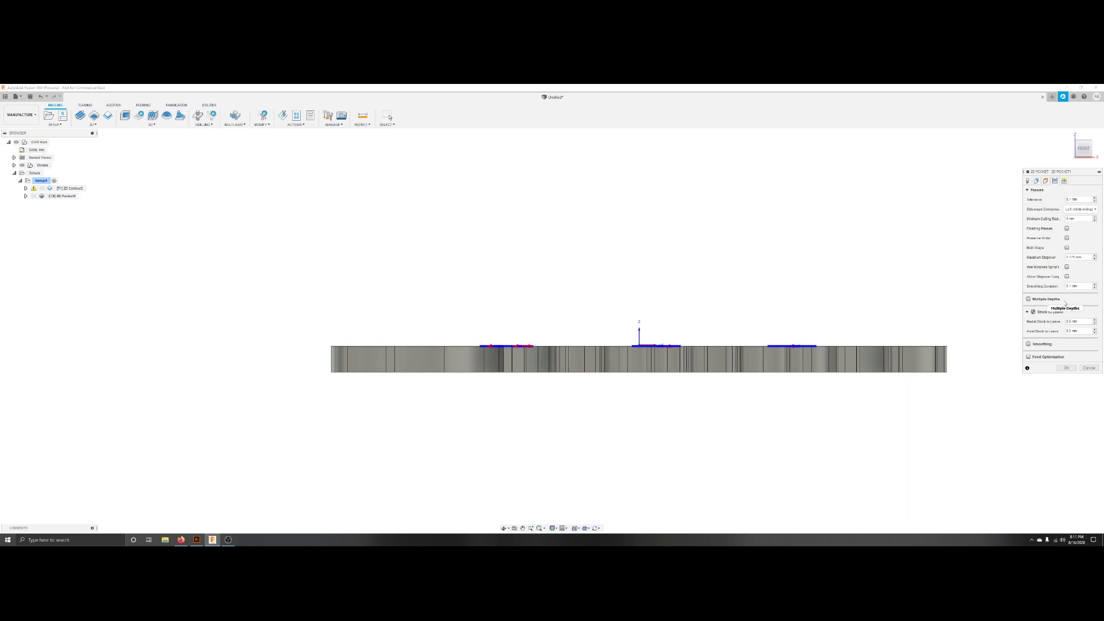
{"action": "mouse_move", "coordinate": [1064, 303]}
{"action": "left_click", "coordinate": [1034, 312]}
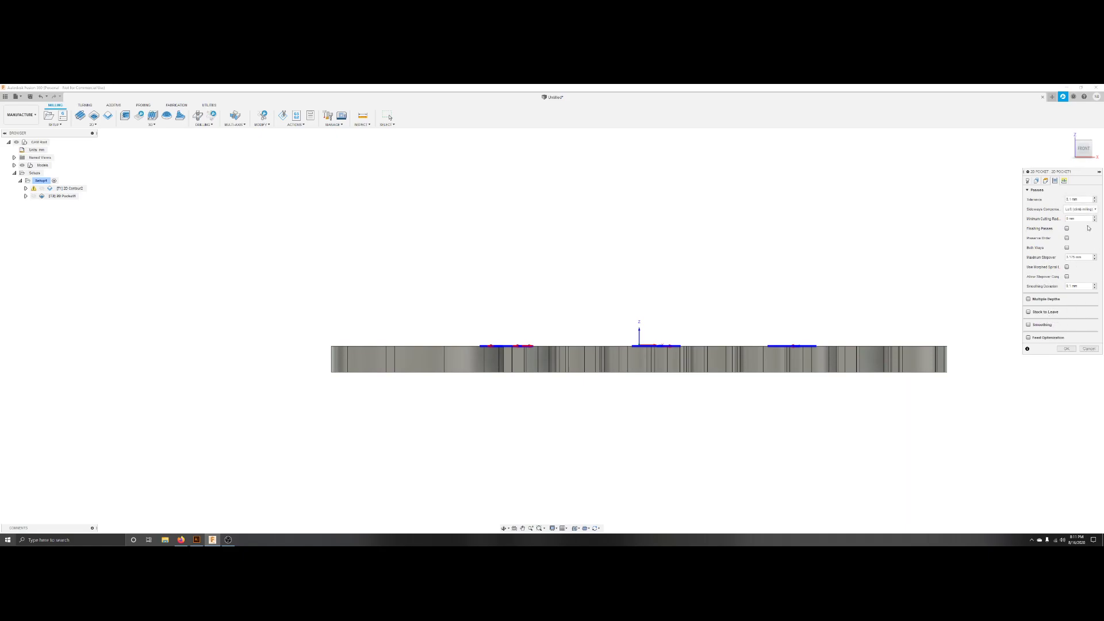
{"action": "left_click", "coordinate": [1029, 299]}
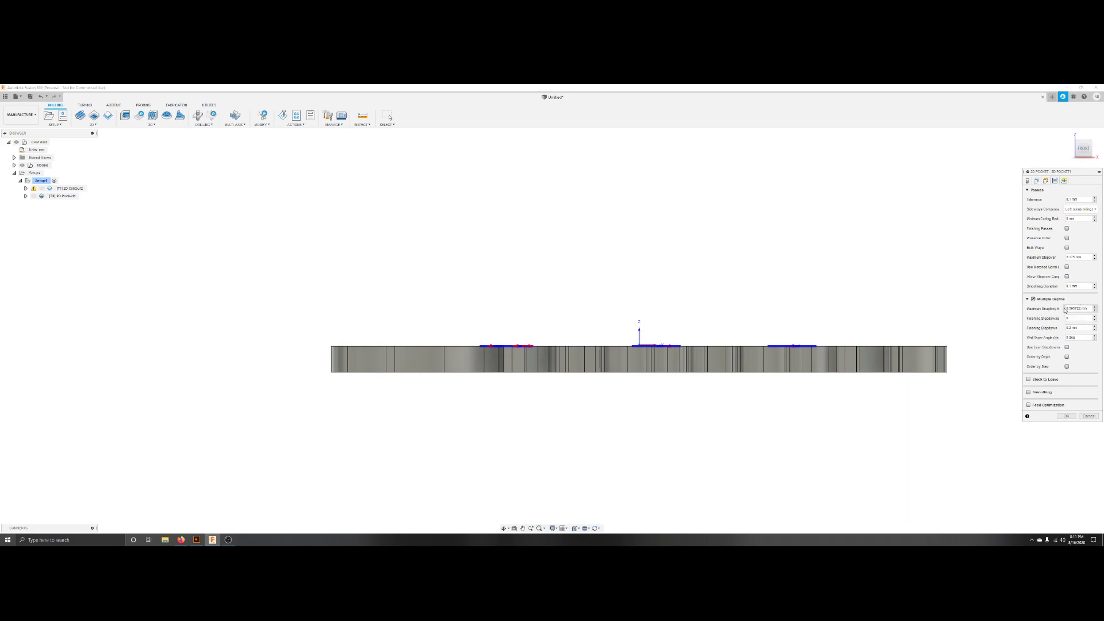
{"action": "left_click_drag", "start_coordinate": [1089, 310], "coordinate": [1063, 310]}
{"action": "type", "text": "5"}
In Linking, disable rapid retract and lead-in/lead-out, set the ramp type to Plunge, and confirm the pocket.
{"action": "left_click", "coordinate": [1065, 181]}
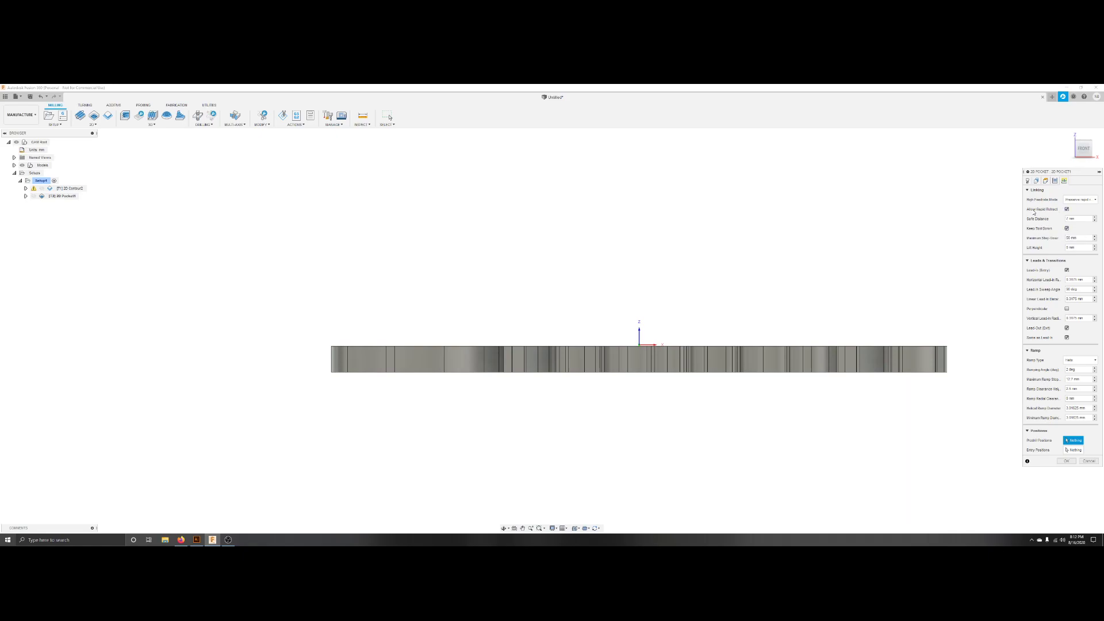
{"action": "left_click", "coordinate": [1067, 209]}
{"action": "left_click", "coordinate": [1066, 328]}
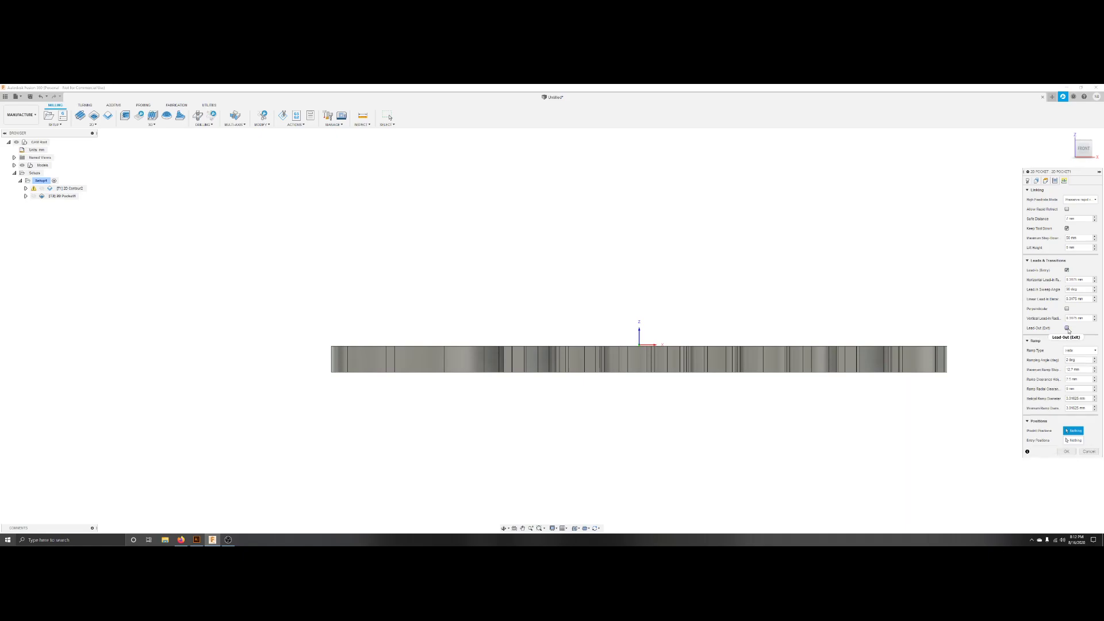
{"action": "left_click", "coordinate": [1067, 269]}
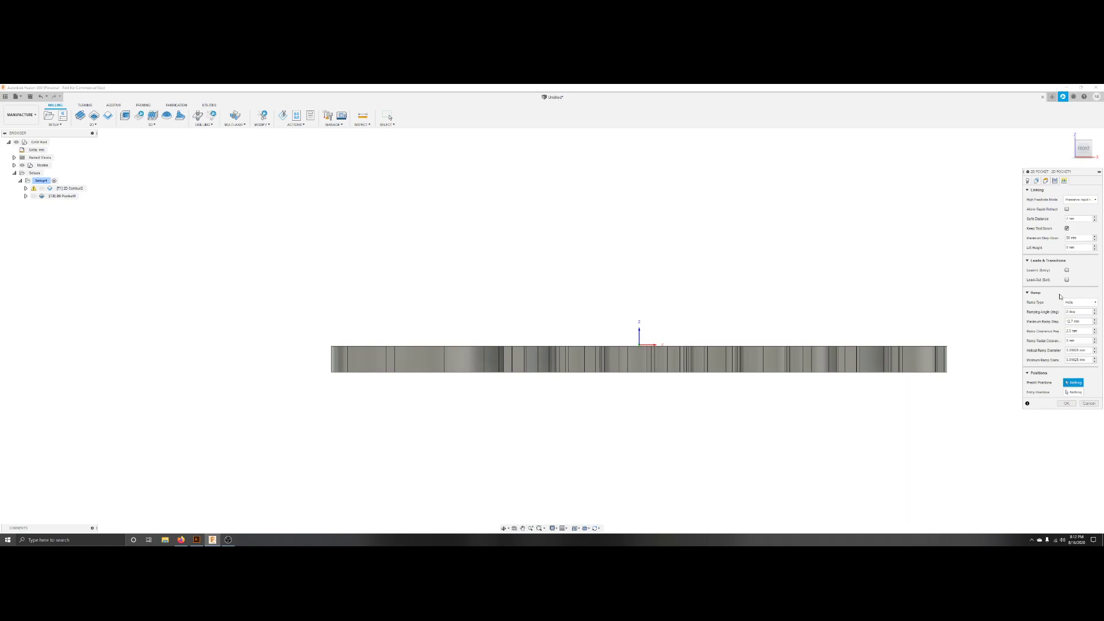
{"action": "left_click", "coordinate": [1087, 304]}
{"action": "left_click", "coordinate": [1079, 327]}
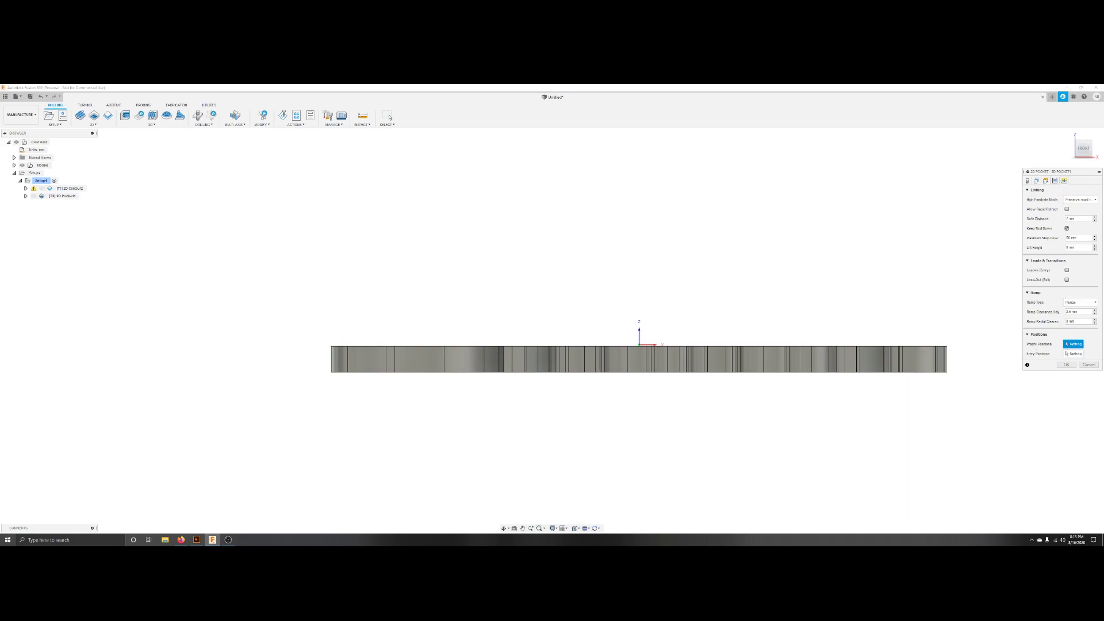
{"action": "left_click", "coordinate": [1066, 365]}
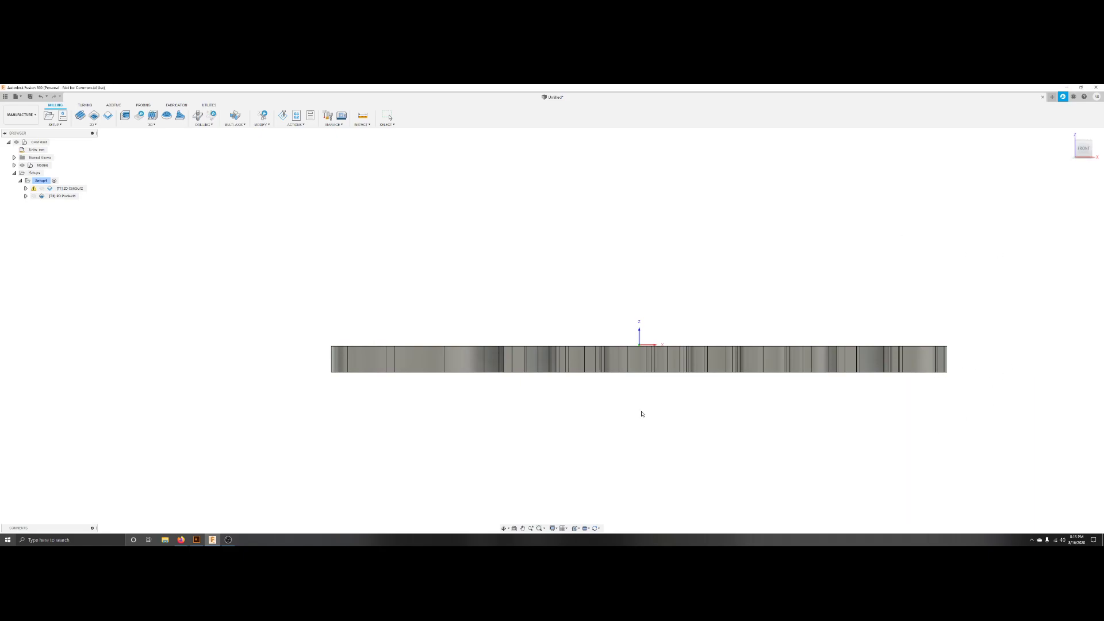
Inspect the 2D Pocket toolpath and its warning from angled and top views.
{"action": "left_click", "coordinate": [69, 196]}
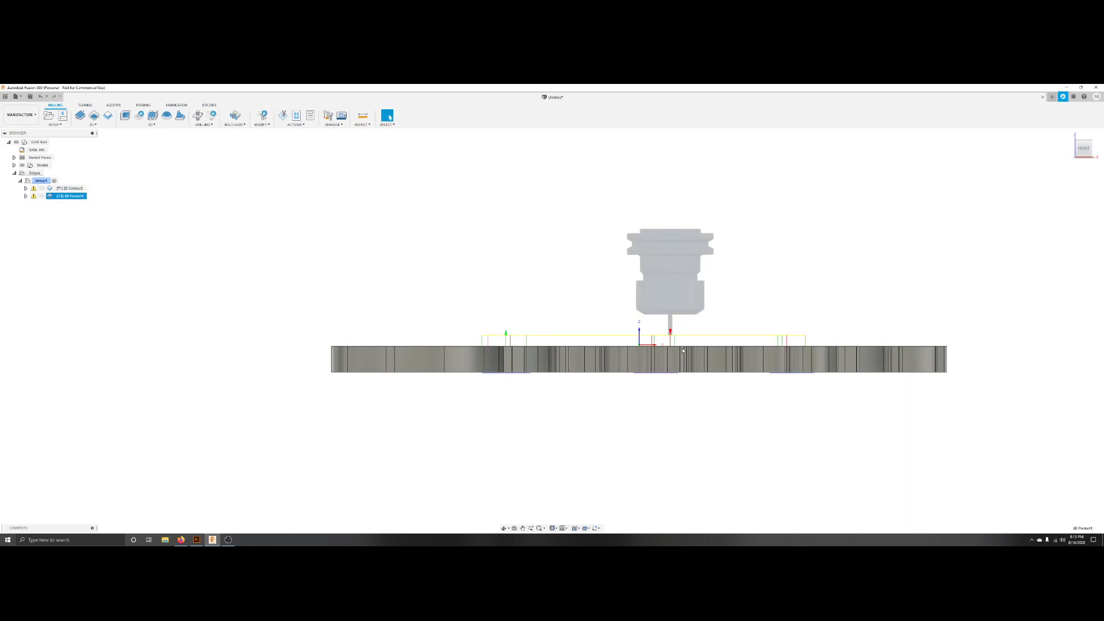
{"action": "middle_click_drag", "start_coordinate": [676, 394], "coordinate": [679, 445], "text": "shift"}
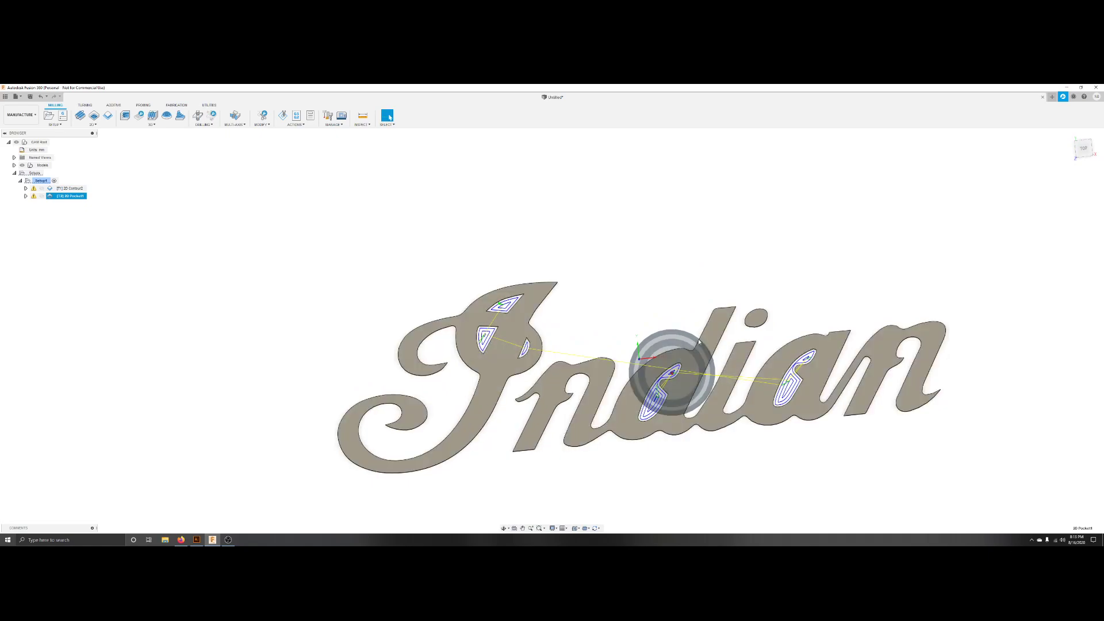
{"action": "left_click", "coordinate": [296, 124]}
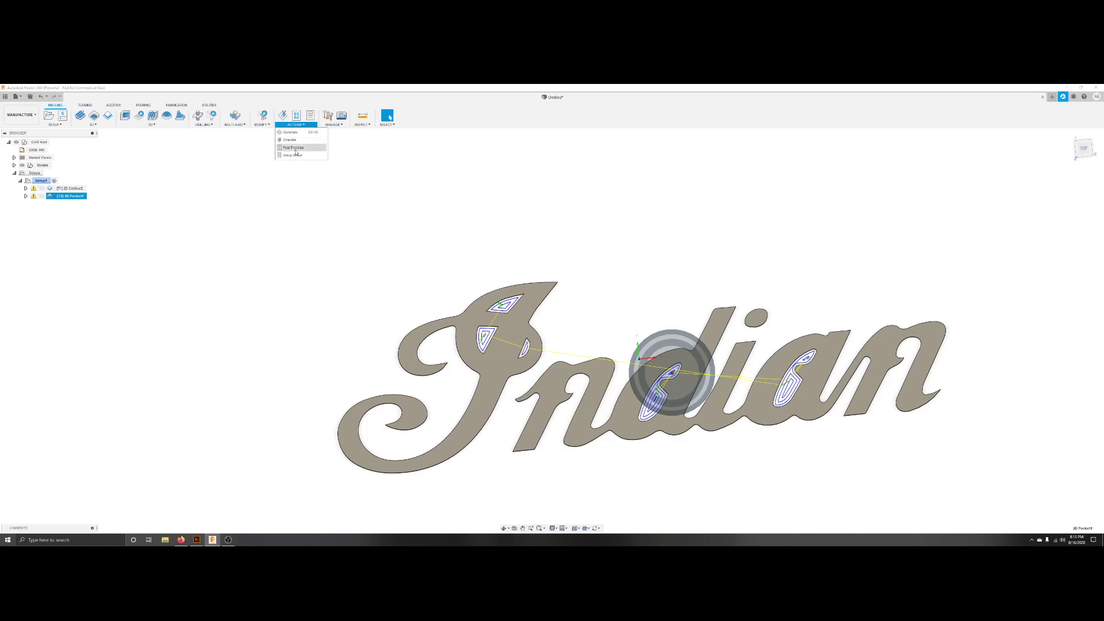
{"action": "left_click", "coordinate": [309, 186]}
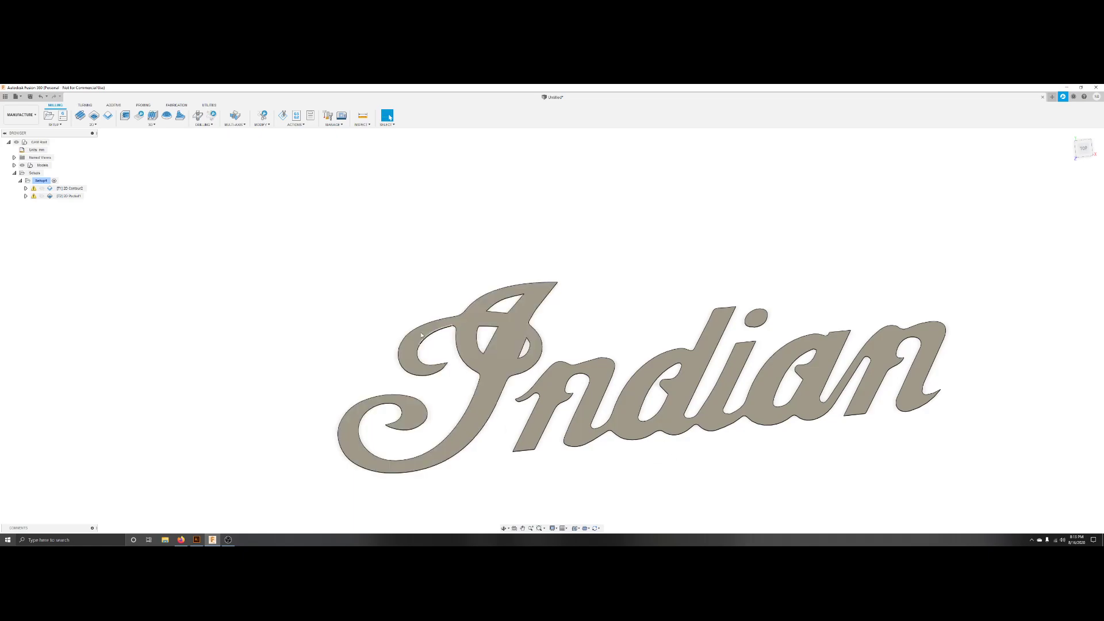
{"action": "left_click_drag", "start_coordinate": [404, 255], "coordinate": [1043, 485]}
{"action": "left_click", "coordinate": [1083, 148]}
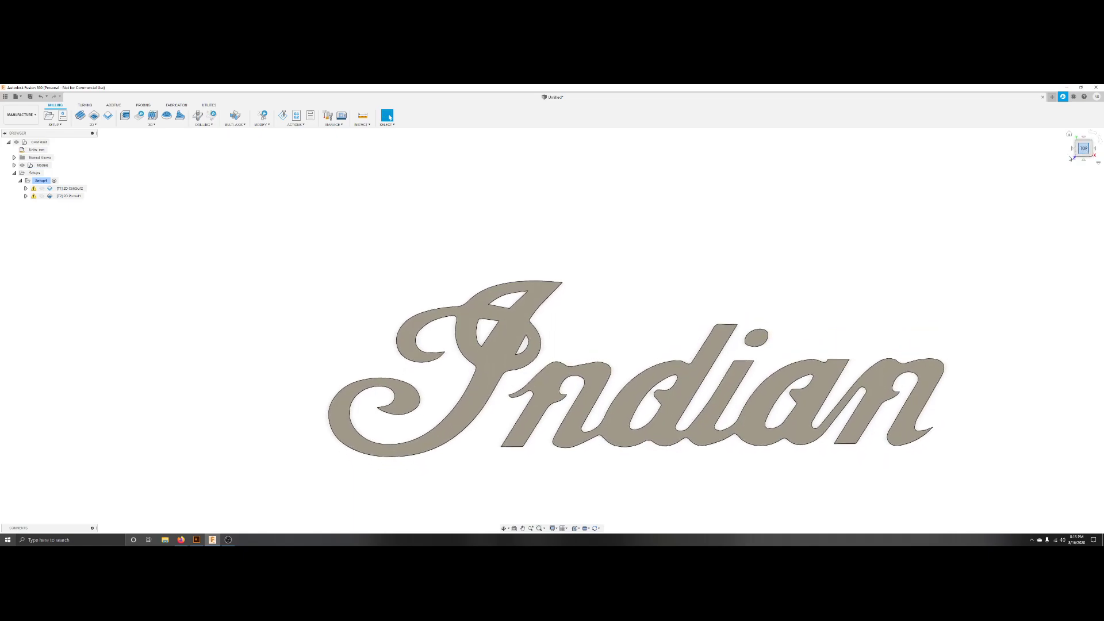
{"action": "scroll", "coordinate": [564, 466], "scroll_direction": "up", "scroll_amount": 1}
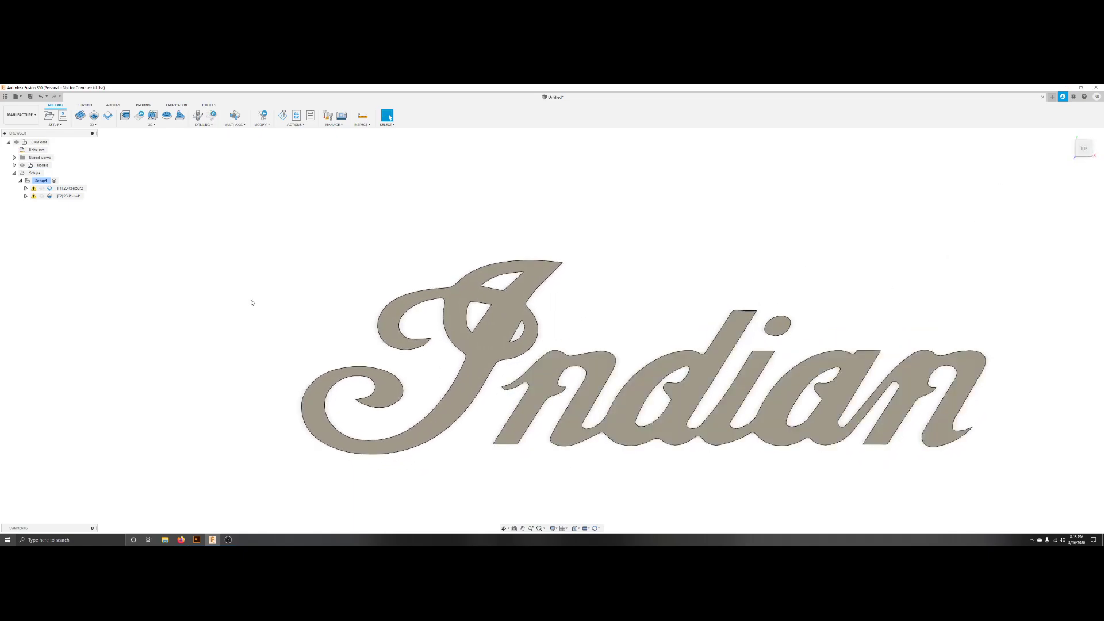
{"action": "left_click", "coordinate": [34, 199]}
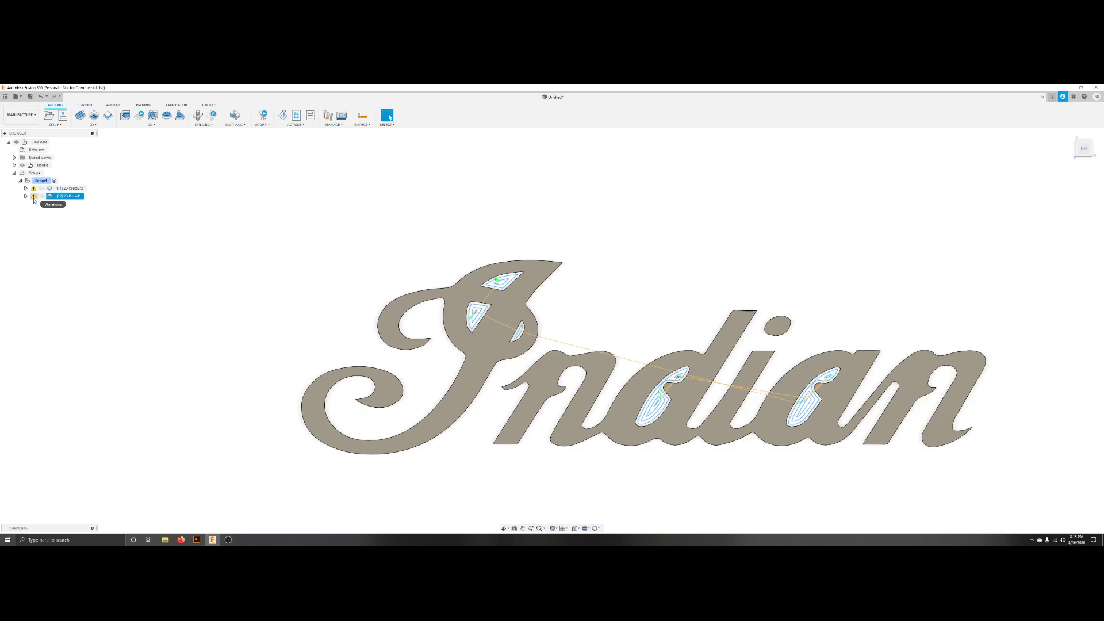
{"action": "left_click", "coordinate": [216, 199]}
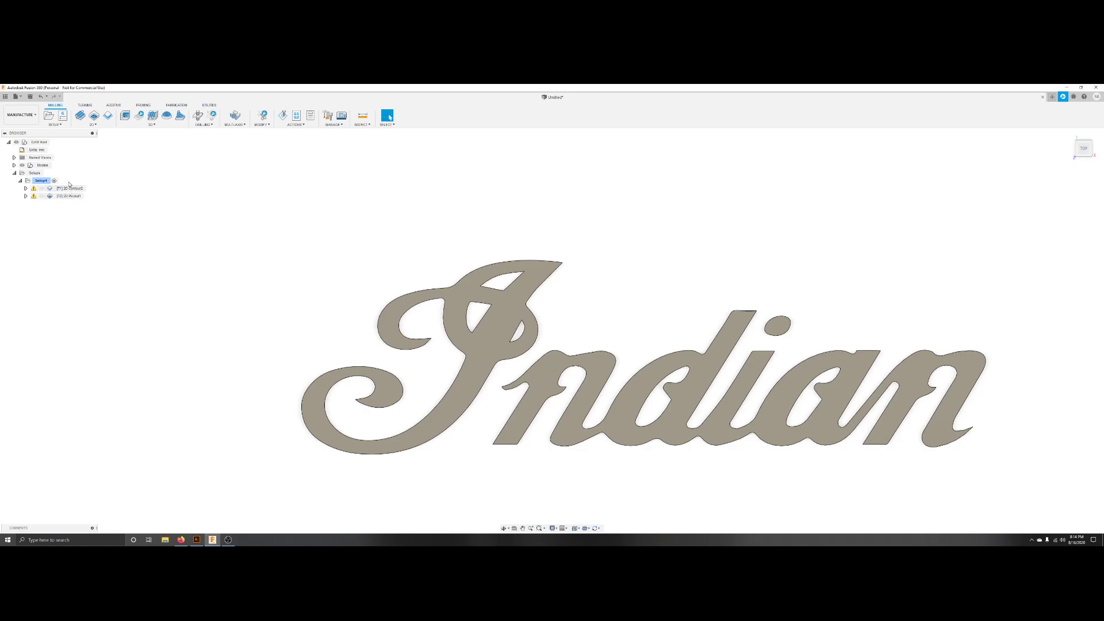
Open Post Process for the setup and choose the Grbl post configuration.
{"action": "left_click", "coordinate": [40, 182]}
{"action": "left_click", "coordinate": [67, 207]}
{"action": "left_click", "coordinate": [298, 125]}
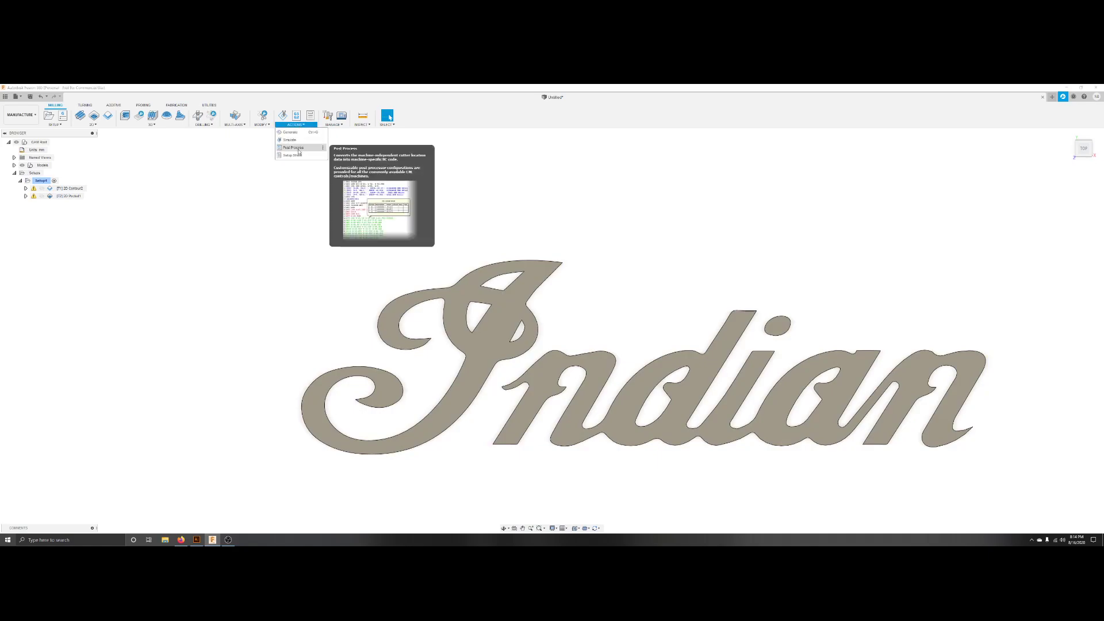
{"action": "left_click", "coordinate": [293, 148]}
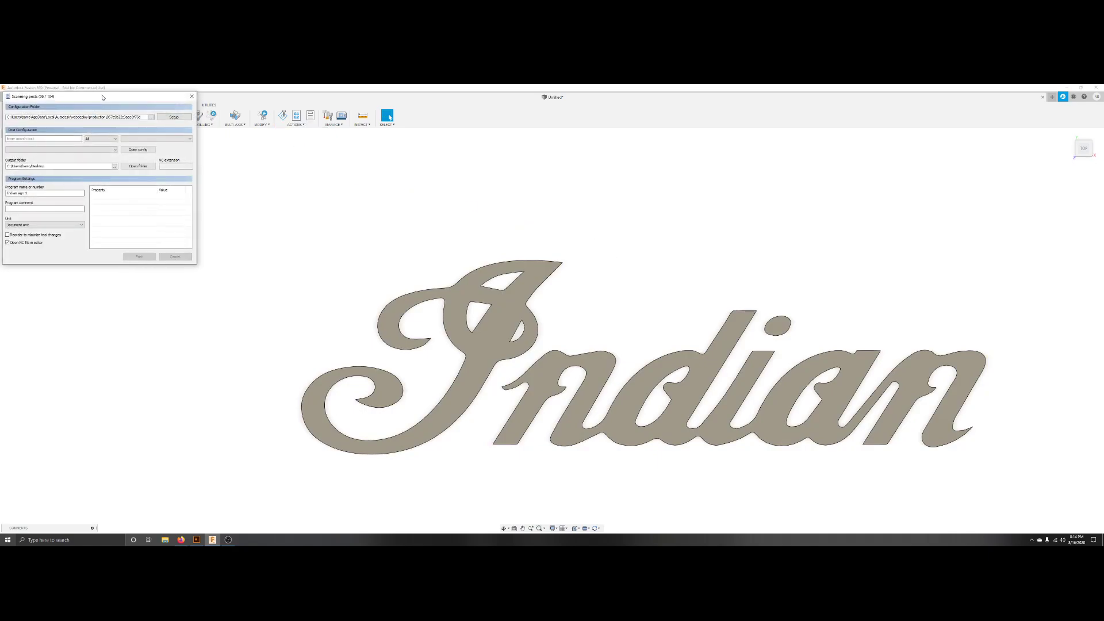
{"action": "left_click_drag", "start_coordinate": [103, 97], "coordinate": [143, 235]}
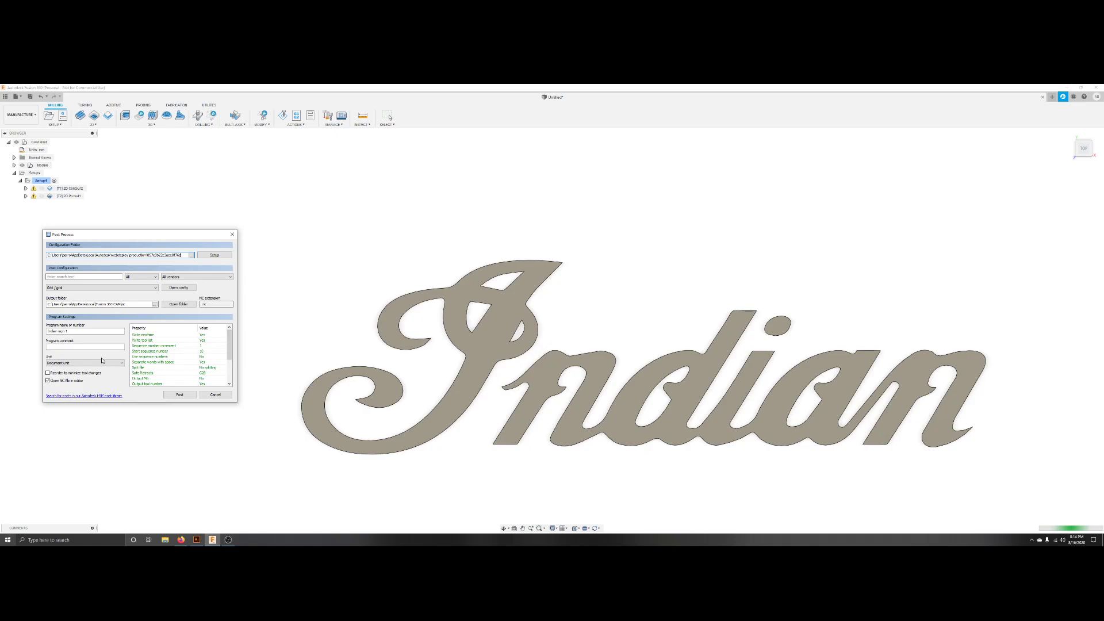
{"action": "left_click", "coordinate": [61, 288]}
{"action": "left_click", "coordinate": [58, 288]}
{"action": "left_click", "coordinate": [53, 288]}
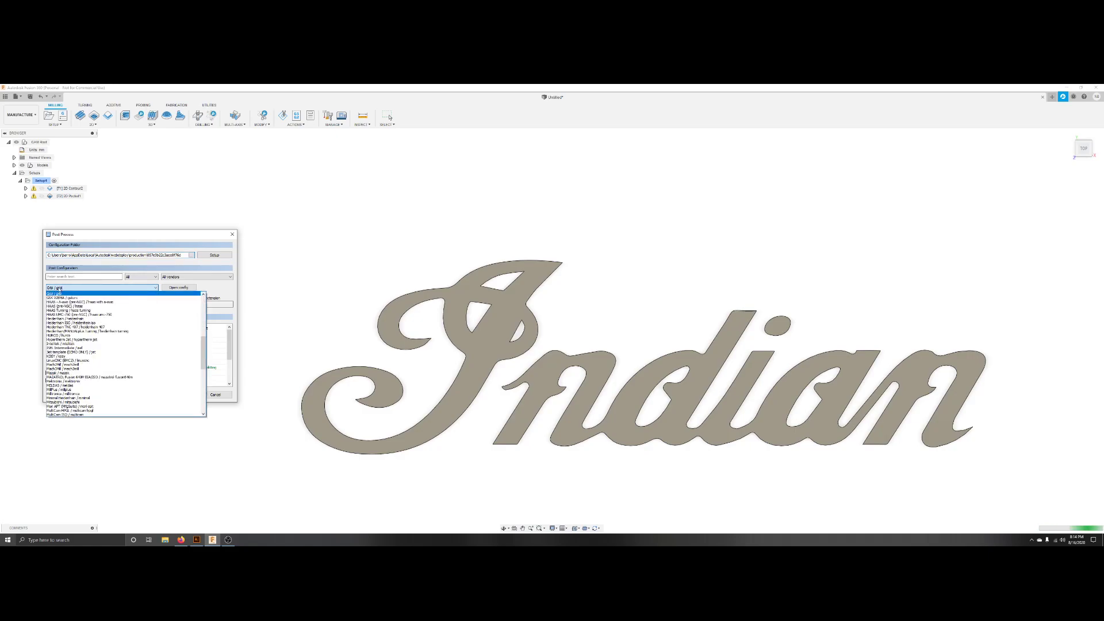
{"action": "left_click", "coordinate": [56, 294]}
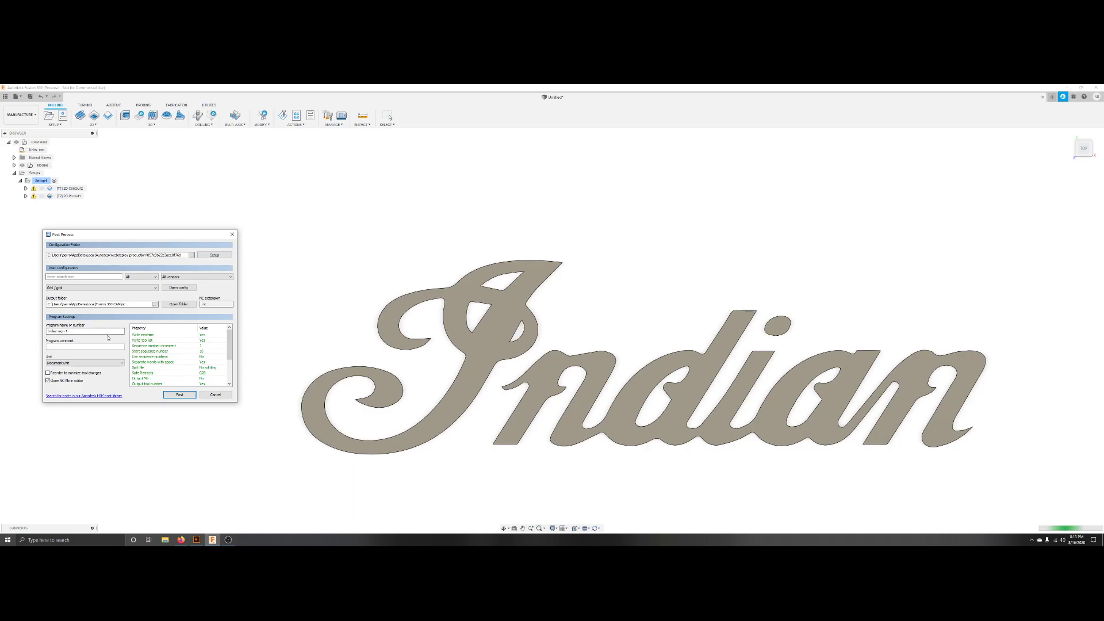
Set the output folder to Desktop and post the program, saving it as Indian sign 1 on the Desktop.
{"action": "left_click", "coordinate": [154, 304]}
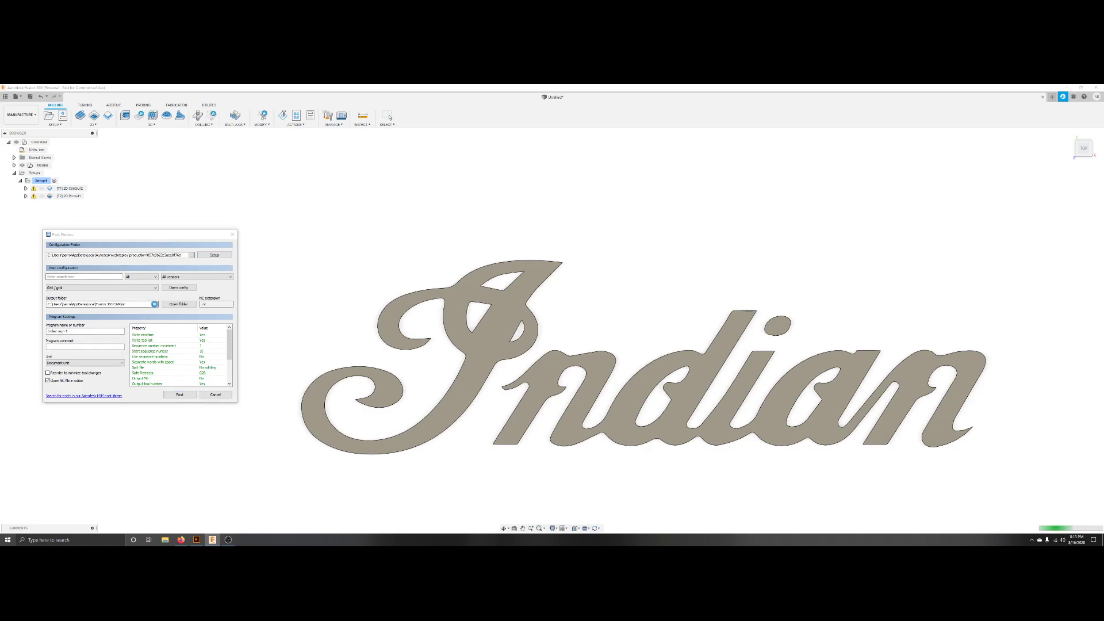
{"action": "left_click", "coordinate": [69, 287]}
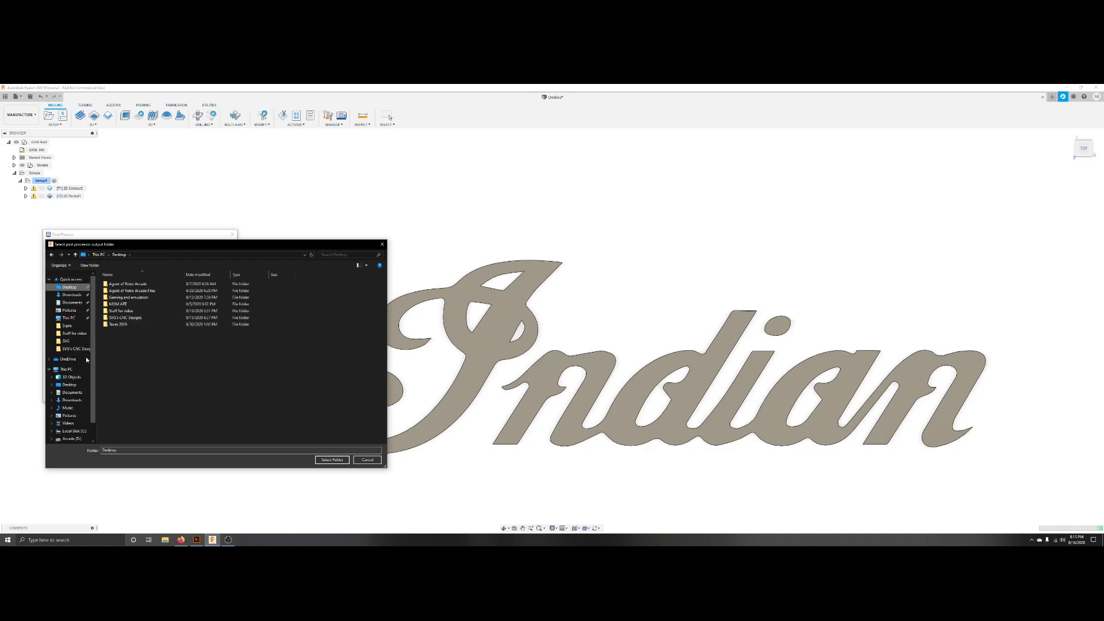
{"action": "left_click", "coordinate": [329, 460]}
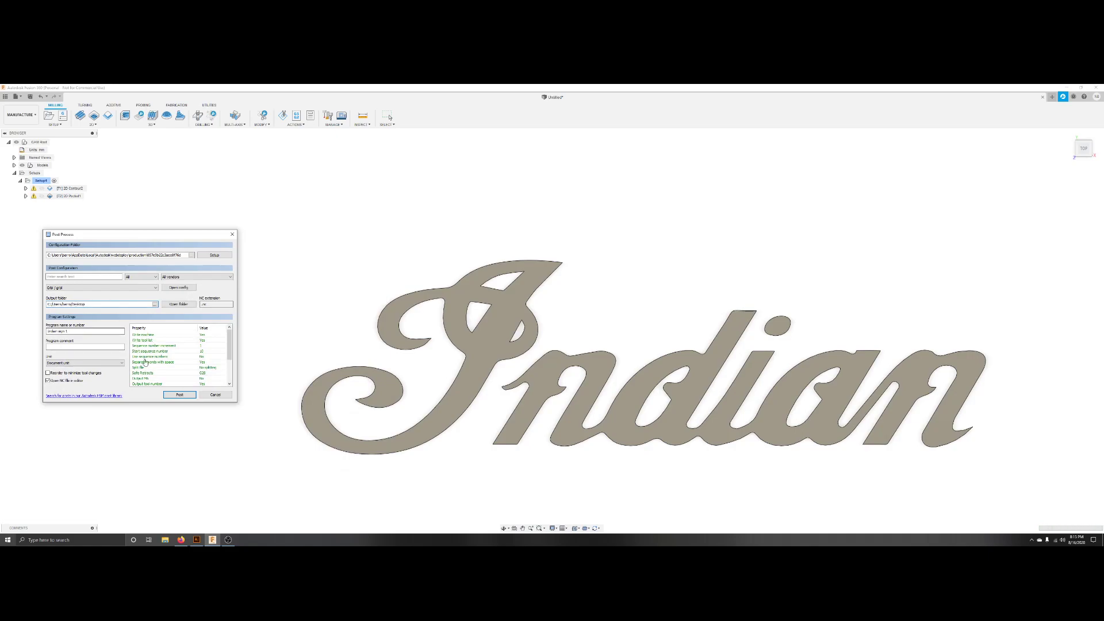
{"action": "left_click", "coordinate": [180, 394]}
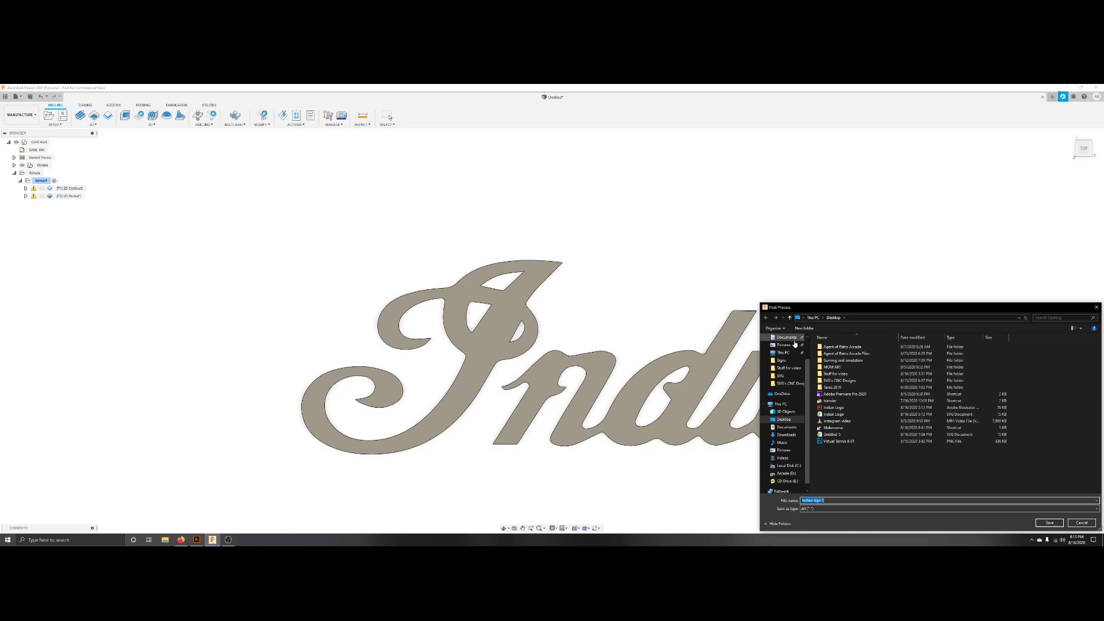
{"action": "left_click_drag", "start_coordinate": [834, 307], "coordinate": [447, 164]}
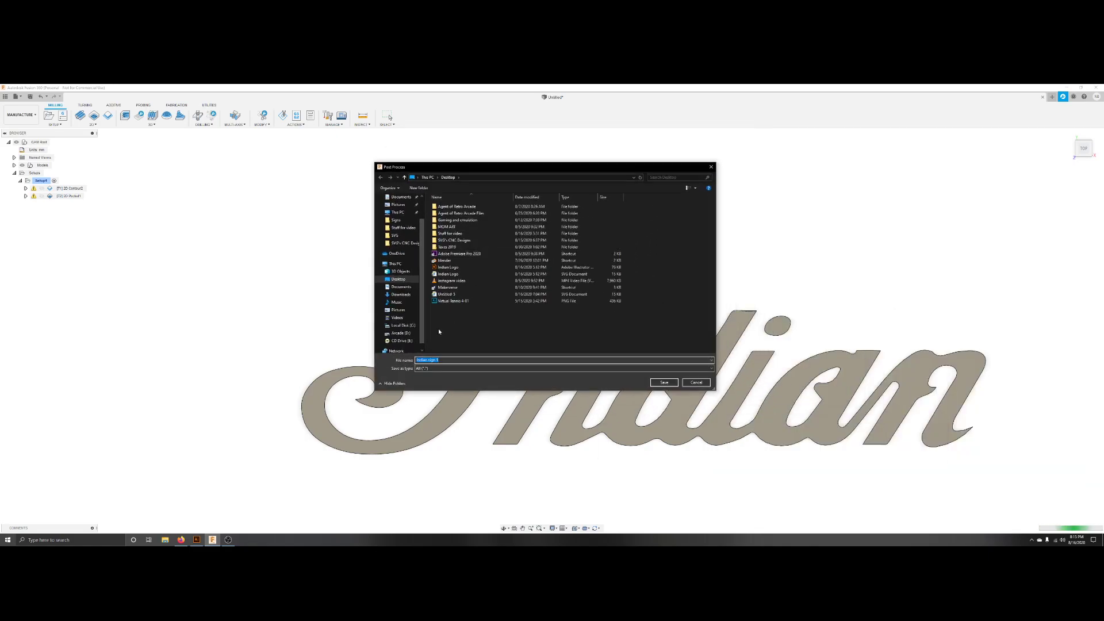
{"action": "left_click", "coordinate": [663, 383]}
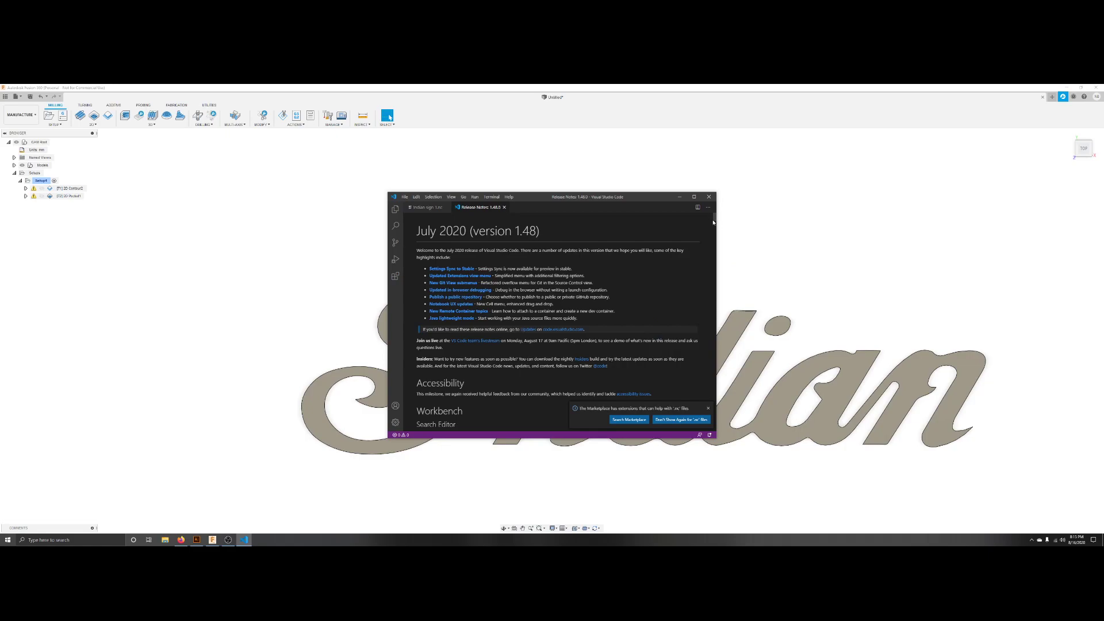
Examine the generated Indian sign 1.nc G-code in the code editor, then close the editor.
{"action": "left_click_drag", "start_coordinate": [713, 223], "coordinate": [716, 402]}
{"action": "left_click", "coordinate": [708, 408]}
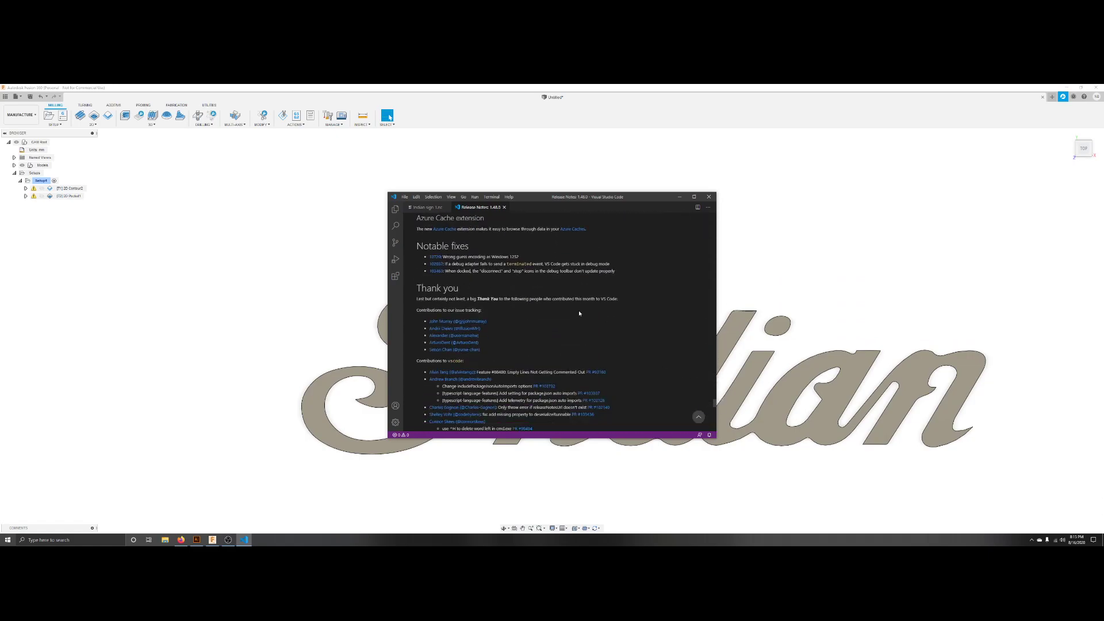
{"action": "left_click", "coordinate": [421, 209]}
{"action": "left_click", "coordinate": [506, 207]}
{"action": "left_click", "coordinate": [505, 208]}
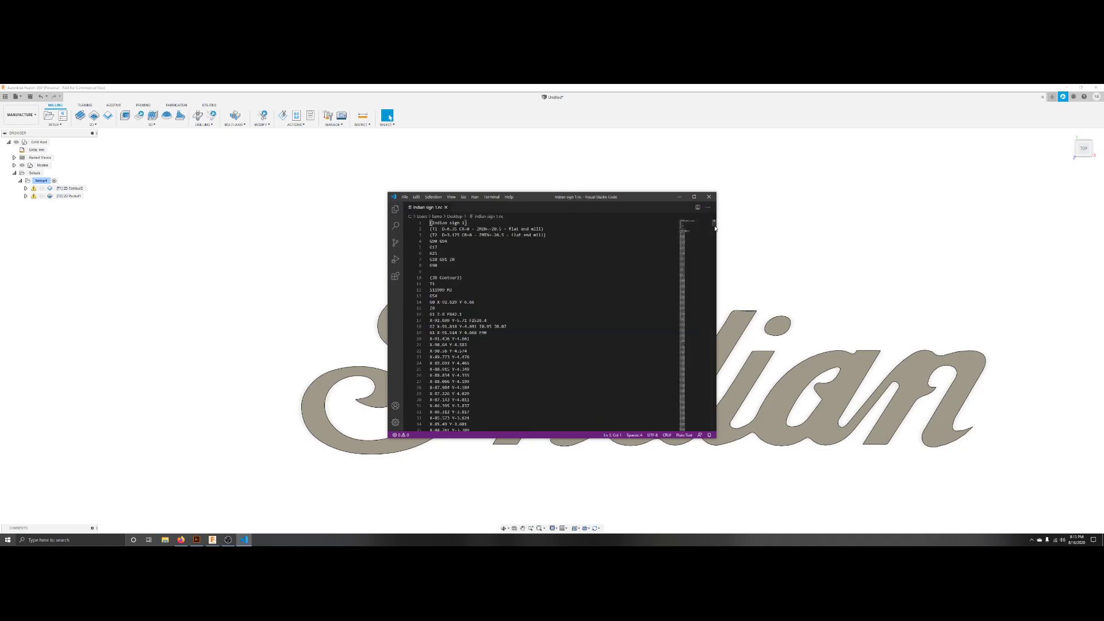
{"action": "left_click_drag", "start_coordinate": [713, 226], "coordinate": [712, 257]}
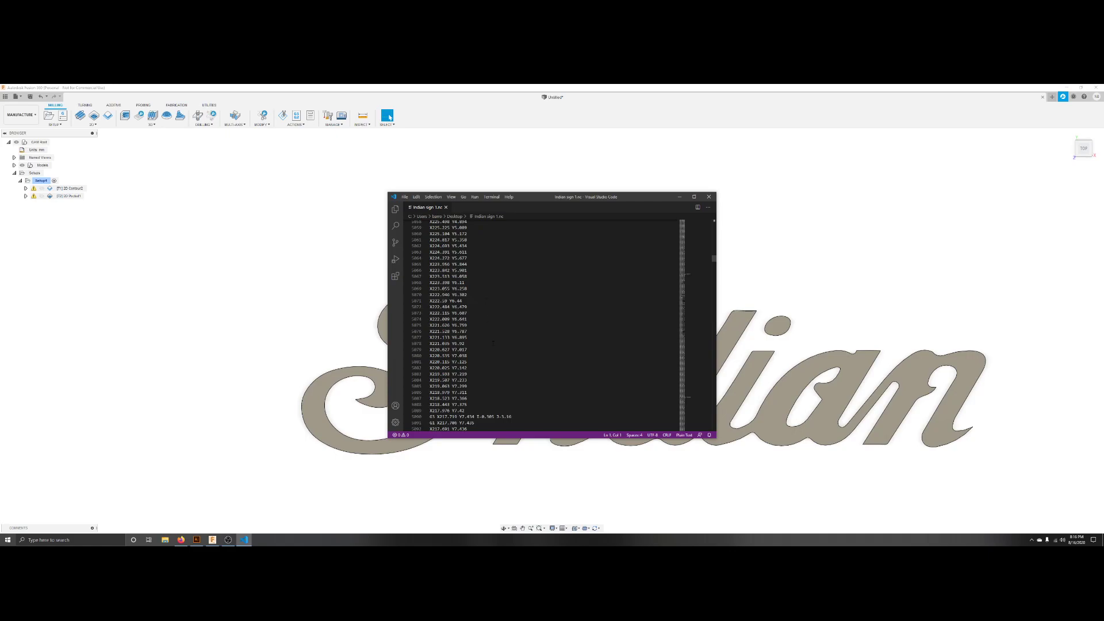
{"action": "scroll", "coordinate": [492, 355], "scroll_direction": "down", "scroll_amount": 1}
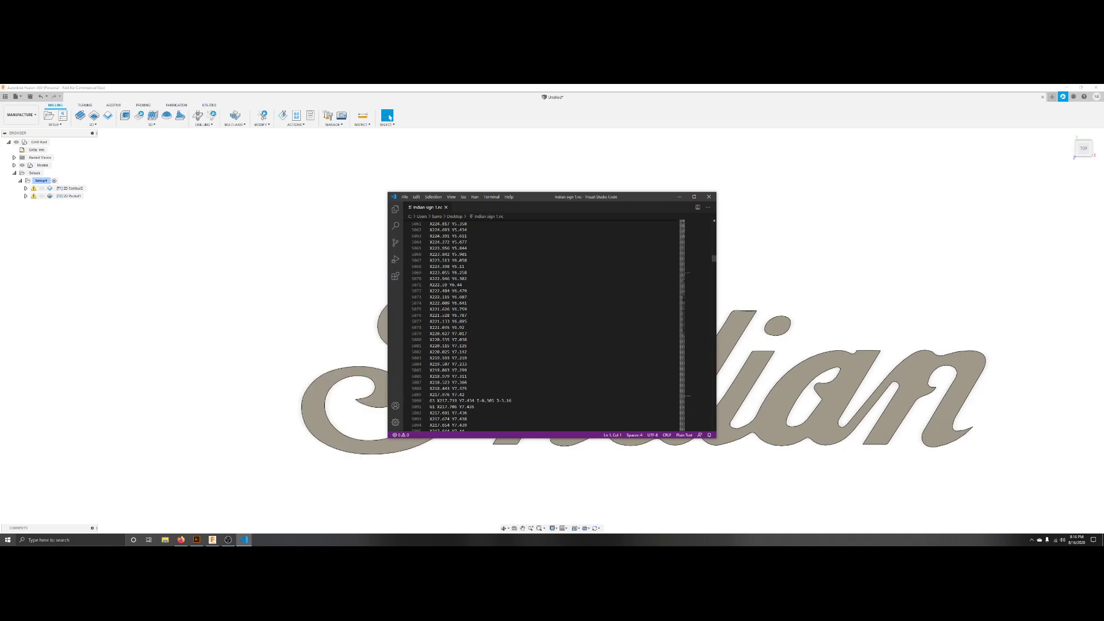
{"action": "scroll", "coordinate": [712, 260], "scroll_direction": "up", "scroll_amount": 20}
{"action": "scroll", "coordinate": [719, 268], "scroll_direction": "up", "scroll_amount": 6}
{"action": "left_click_drag", "start_coordinate": [713, 259], "coordinate": [714, 218]}
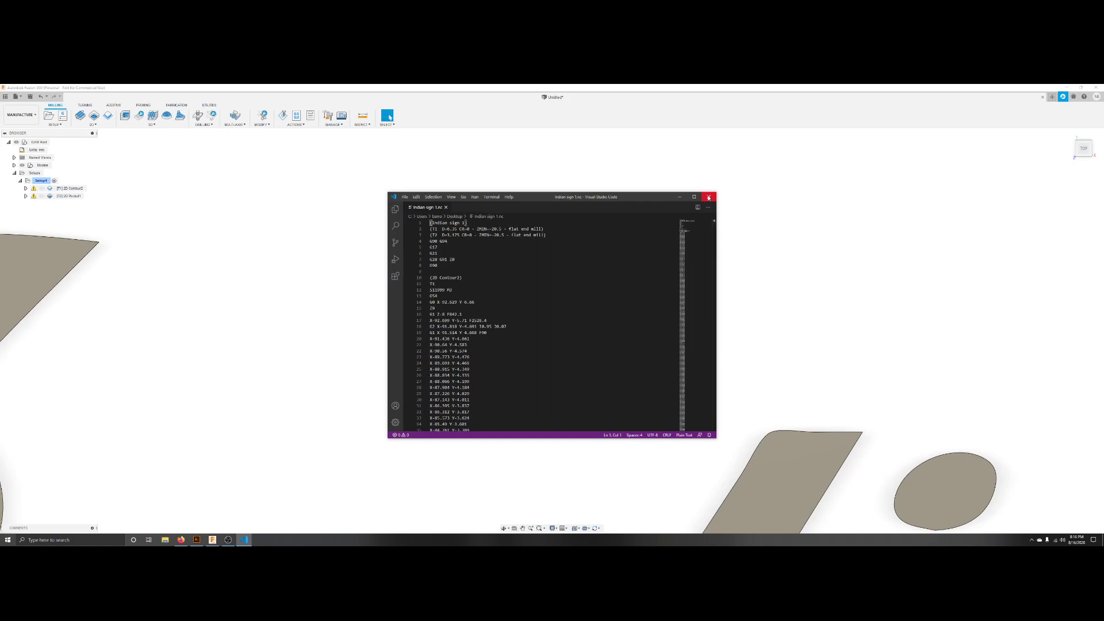
{"action": "left_click", "coordinate": [709, 197]}
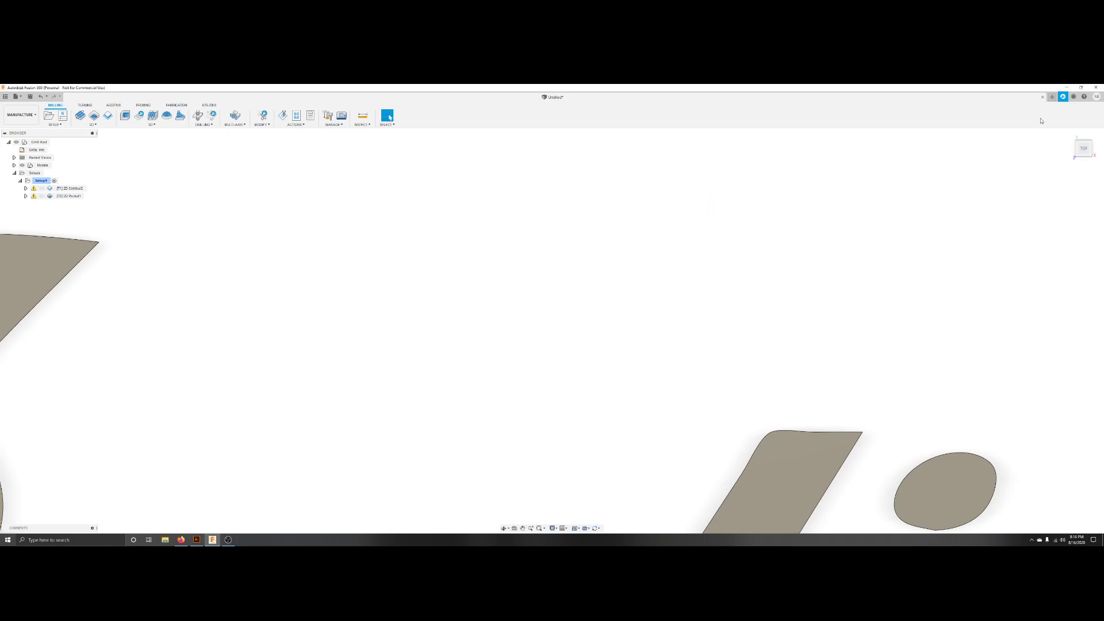
Save the design as Indian sign new in the Signs project.
{"action": "scroll", "coordinate": [347, 396], "scroll_direction": "down", "scroll_amount": 6}
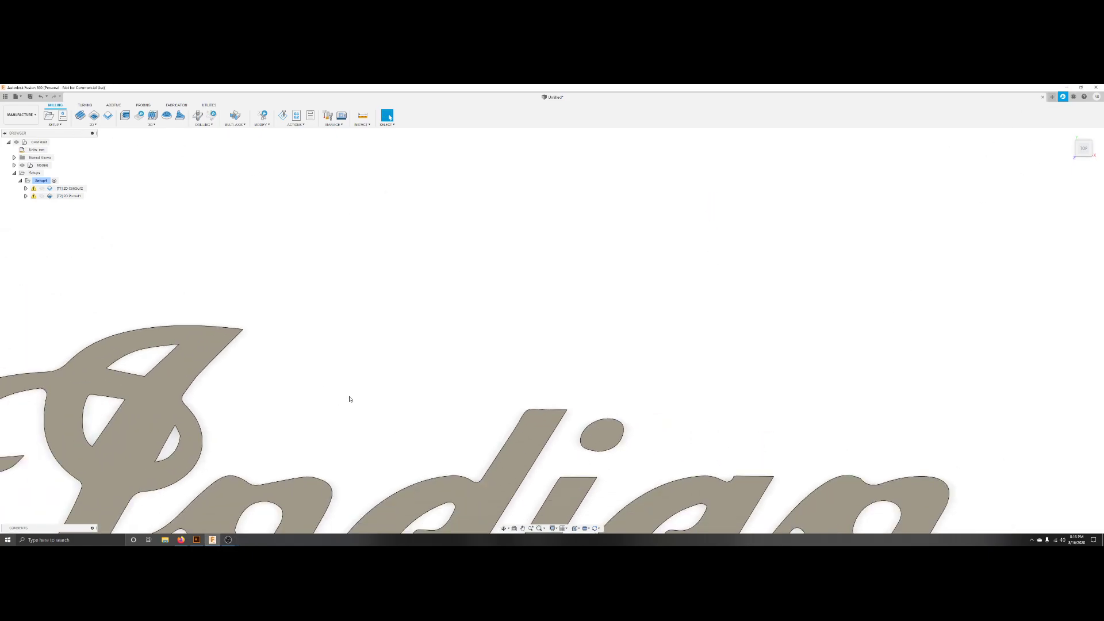
{"action": "middle_click_drag", "start_coordinate": [353, 411], "coordinate": [505, 295]}
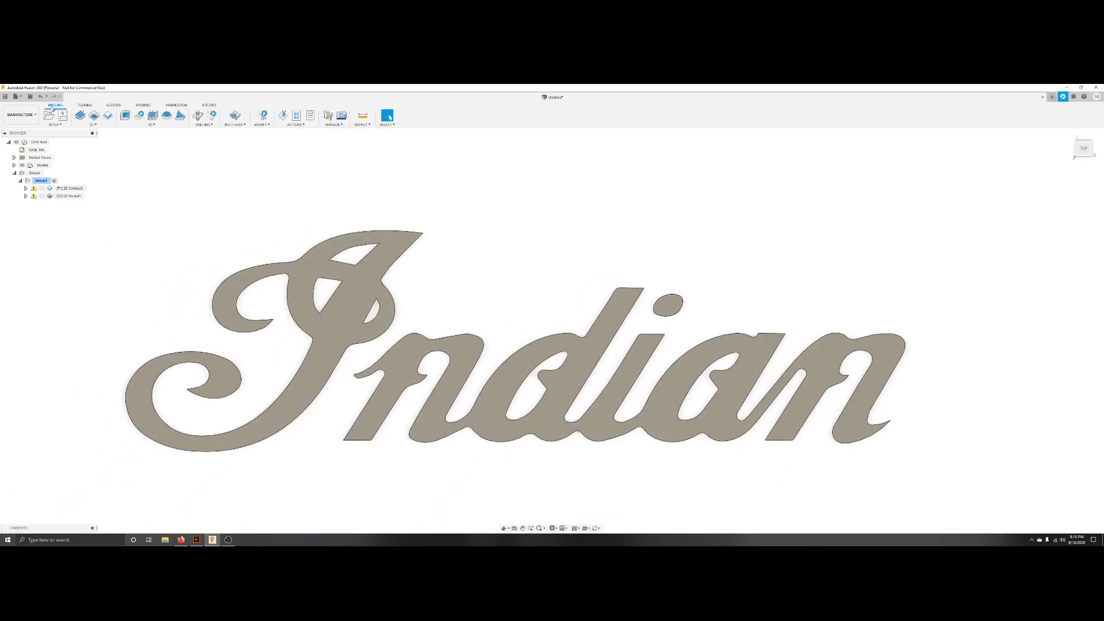
{"action": "left_click", "coordinate": [30, 97]}
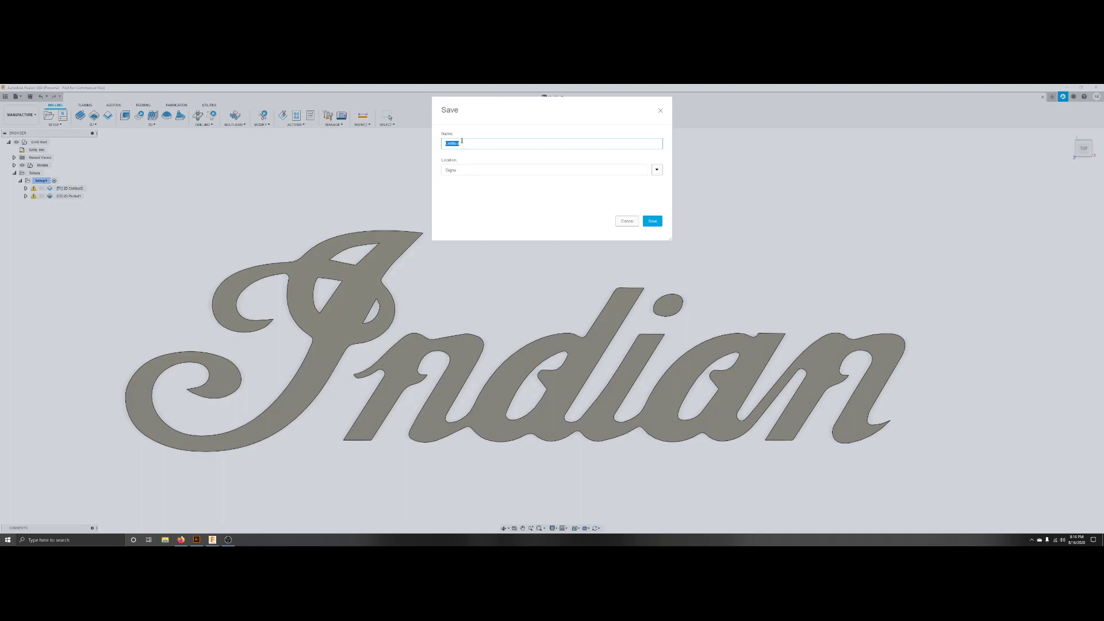
{"action": "type", "text": "Indian sign new"}
{"action": "left_click", "coordinate": [656, 170]}
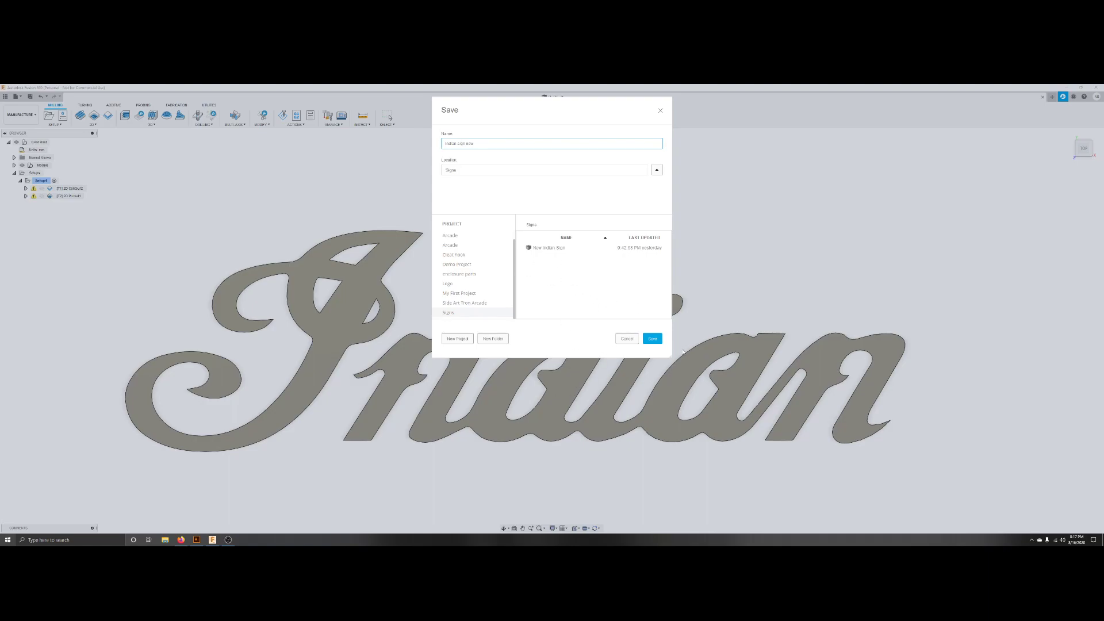
{"action": "left_click", "coordinate": [656, 338]}
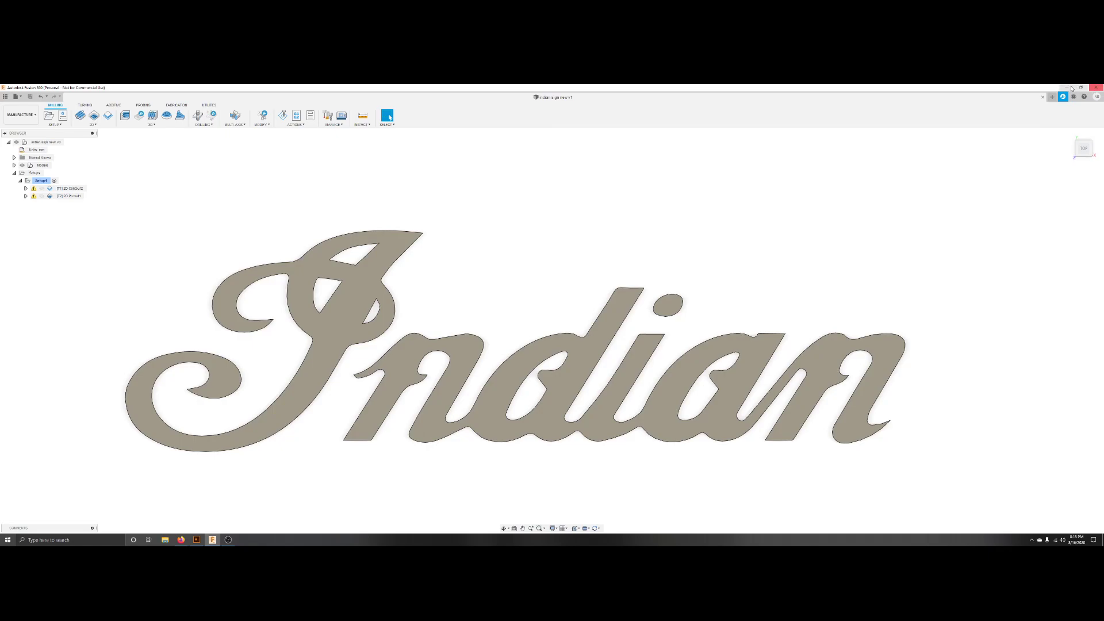
Search Windows for the GroundControl portable folder and launch the GroundControl application.
{"action": "left_click", "coordinate": [1096, 87]}
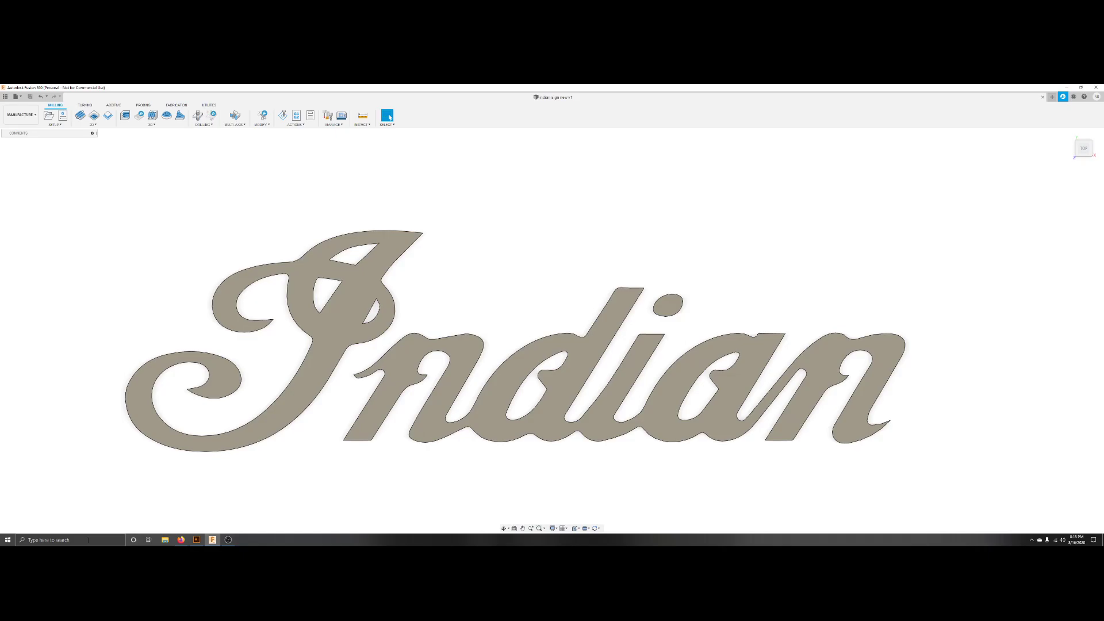
{"action": "left_click", "coordinate": [88, 540]}
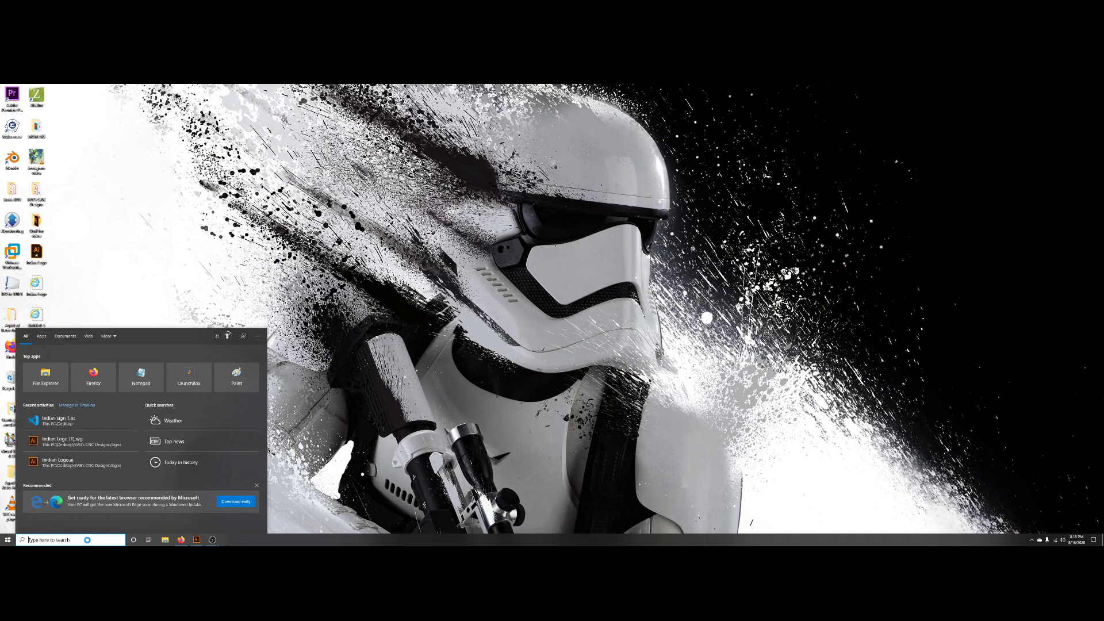
{"action": "type", "text": "ground"}
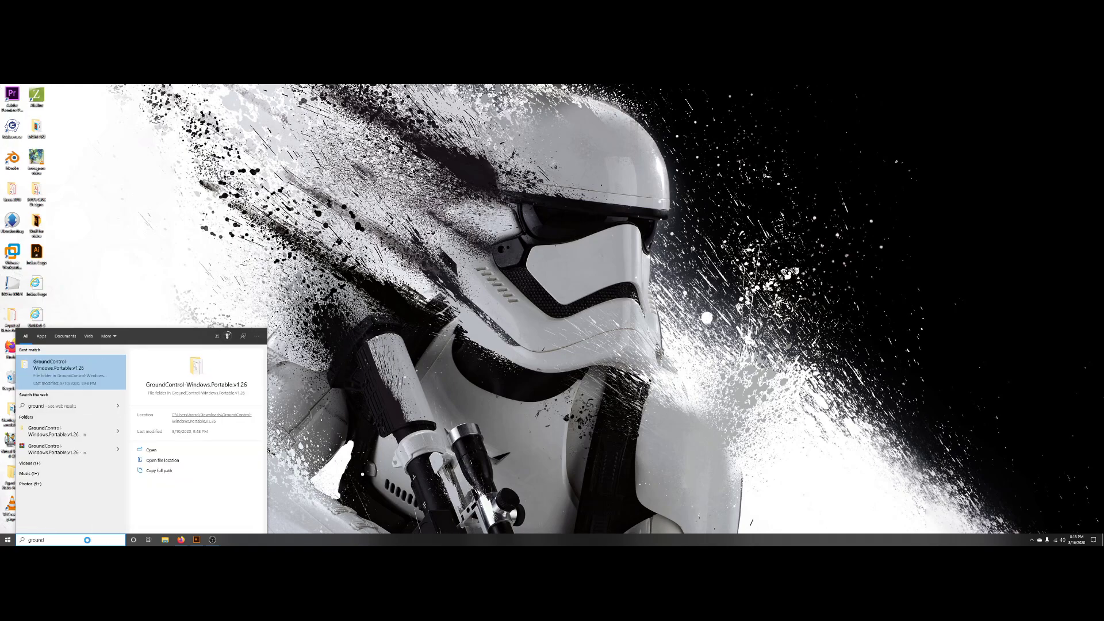
{"action": "key", "text": "Return"}
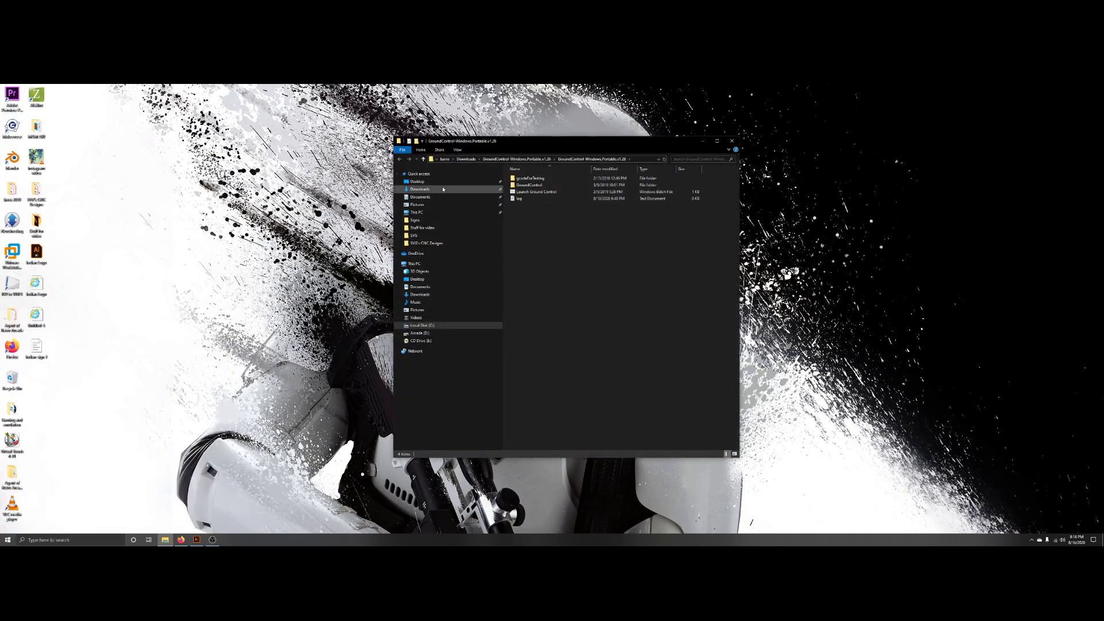
{"action": "double_click", "coordinate": [529, 184]}
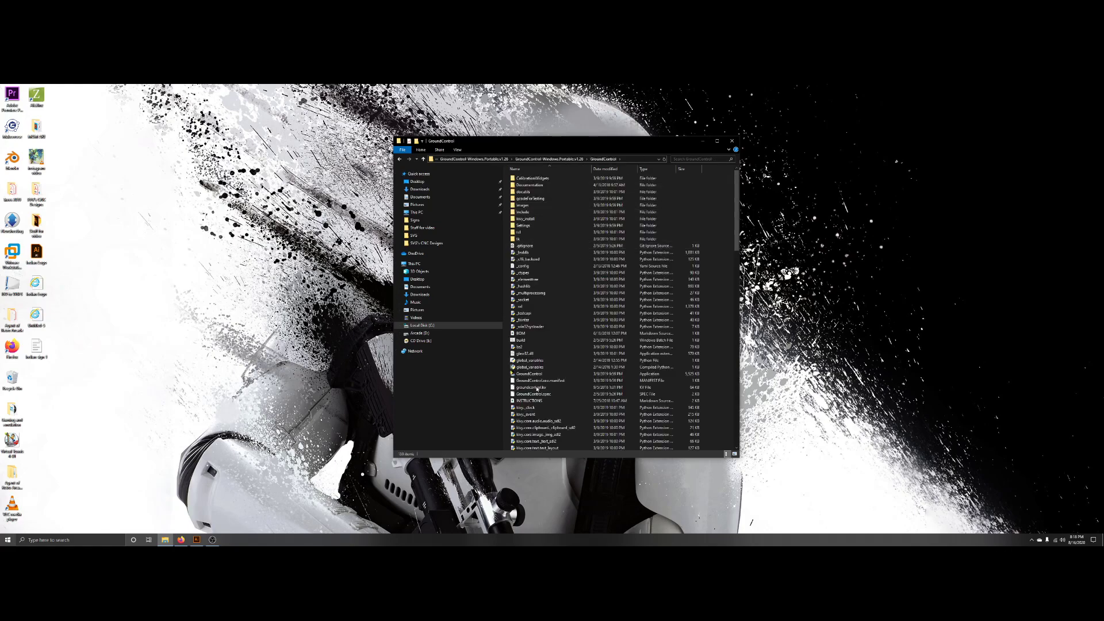
{"action": "scroll", "coordinate": [532, 377], "scroll_direction": "down", "scroll_amount": 1}
{"action": "double_click", "coordinate": [529, 359]}
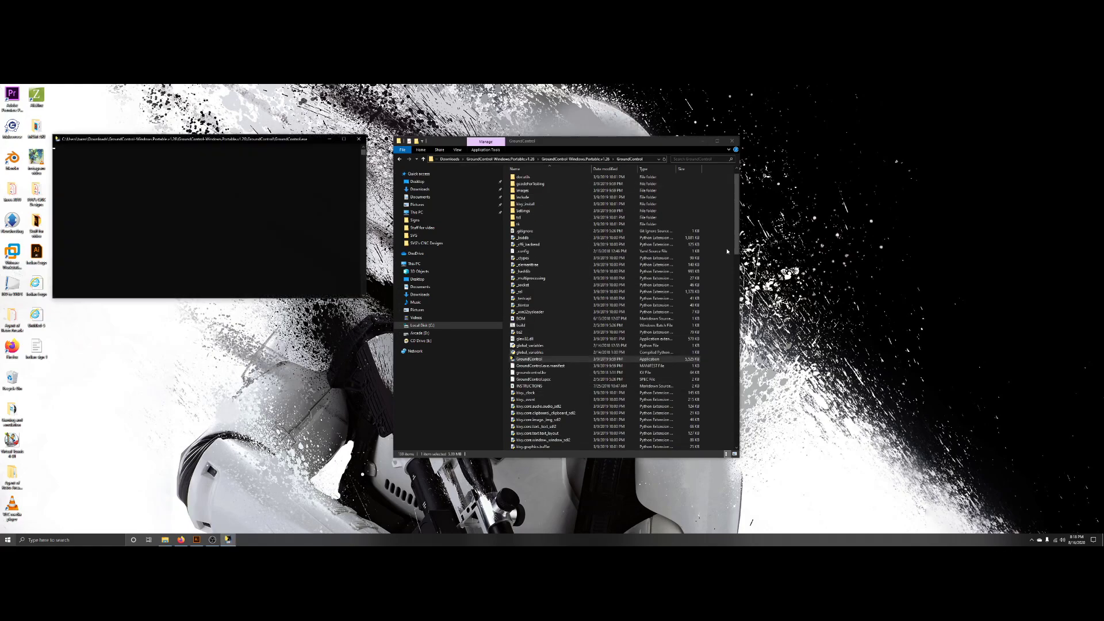
{"action": "left_click", "coordinate": [732, 141]}
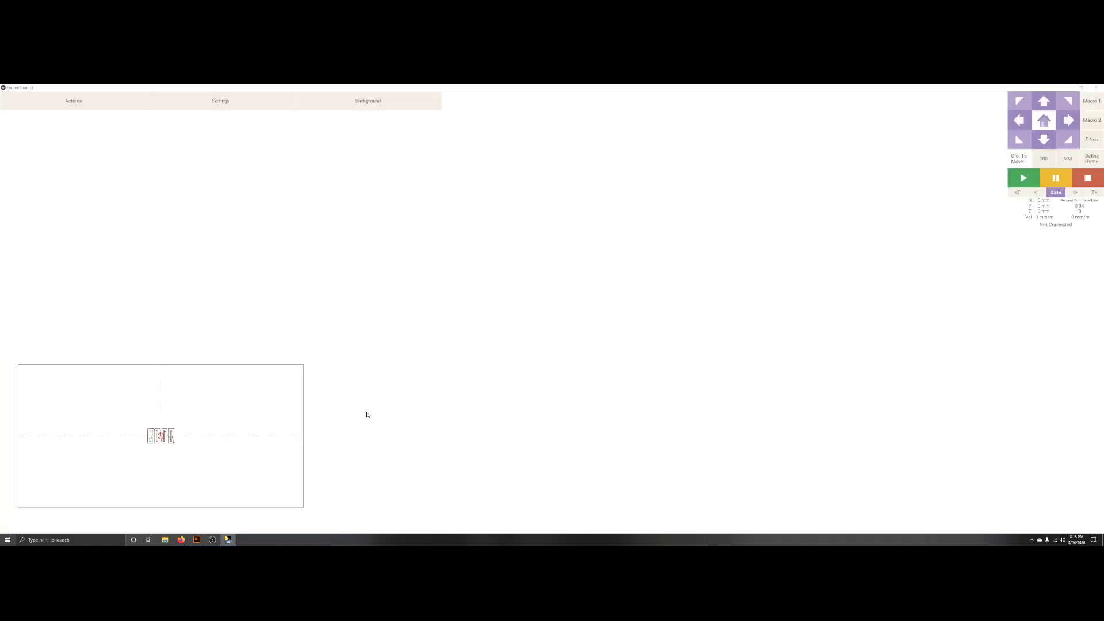
Load the posted Indian sign G-code file from the Desktop into GroundControl and preview its toolpath.
{"action": "left_click_drag", "start_coordinate": [214, 434], "coordinate": [566, 323]}
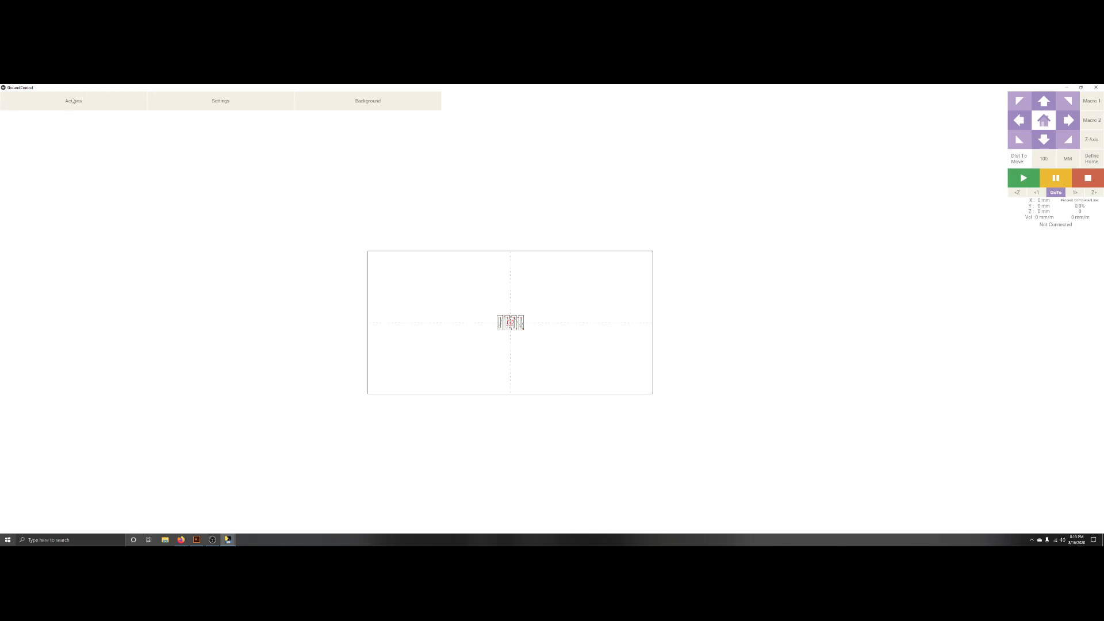
{"action": "left_click", "coordinate": [74, 100]}
{"action": "left_click", "coordinate": [227, 182]}
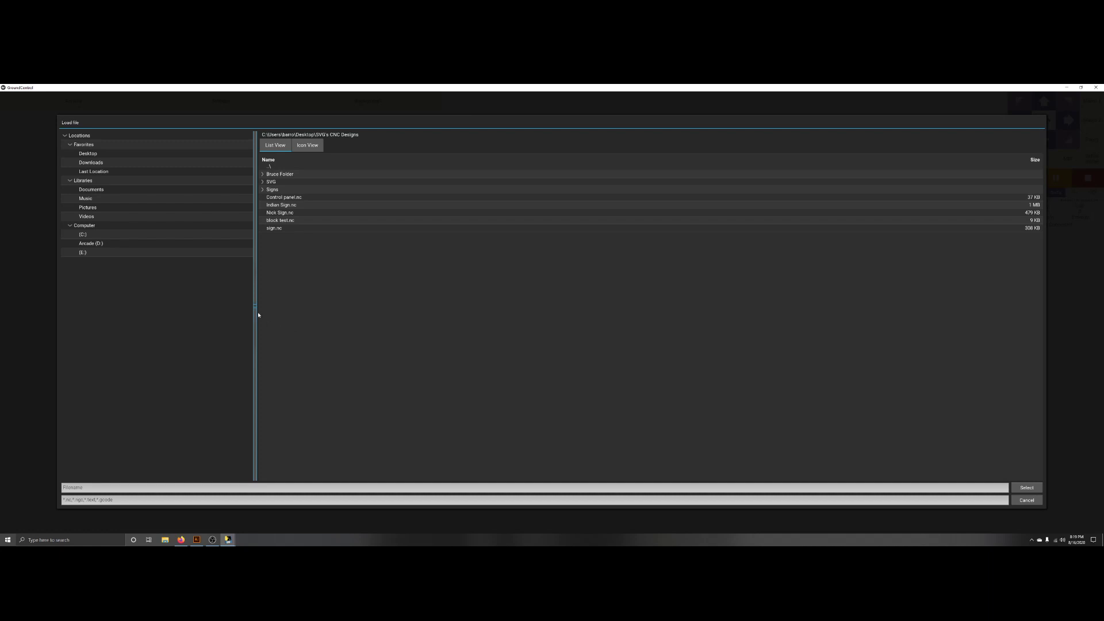
{"action": "left_click", "coordinate": [86, 154]}
{"action": "left_click", "coordinate": [282, 229]}
{"action": "double_click", "coordinate": [289, 229]}
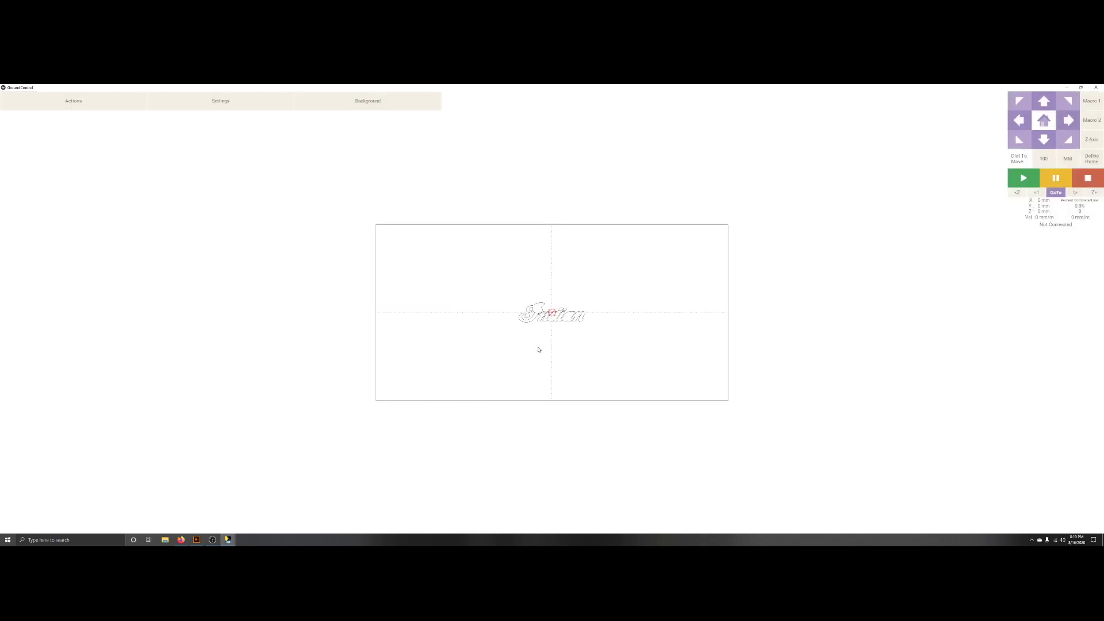
{"action": "scroll", "coordinate": [555, 321], "scroll_direction": "down", "scroll_amount": 1}
{"action": "scroll", "coordinate": [555, 319], "scroll_direction": "up", "scroll_amount": 4}
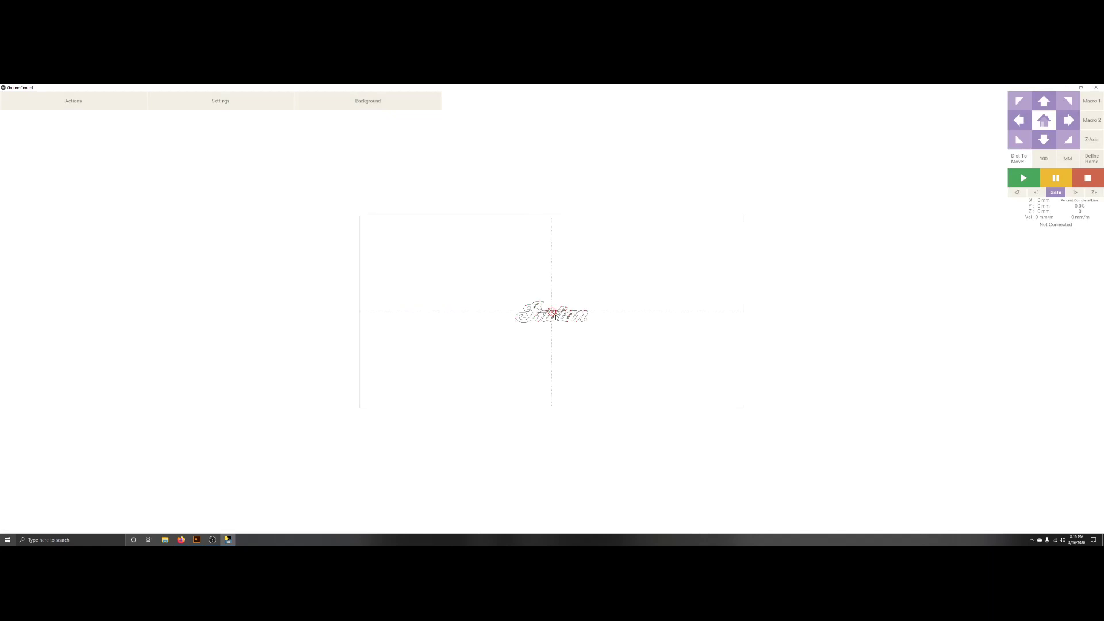
{"action": "scroll", "coordinate": [555, 318], "scroll_direction": "up", "scroll_amount": 5}
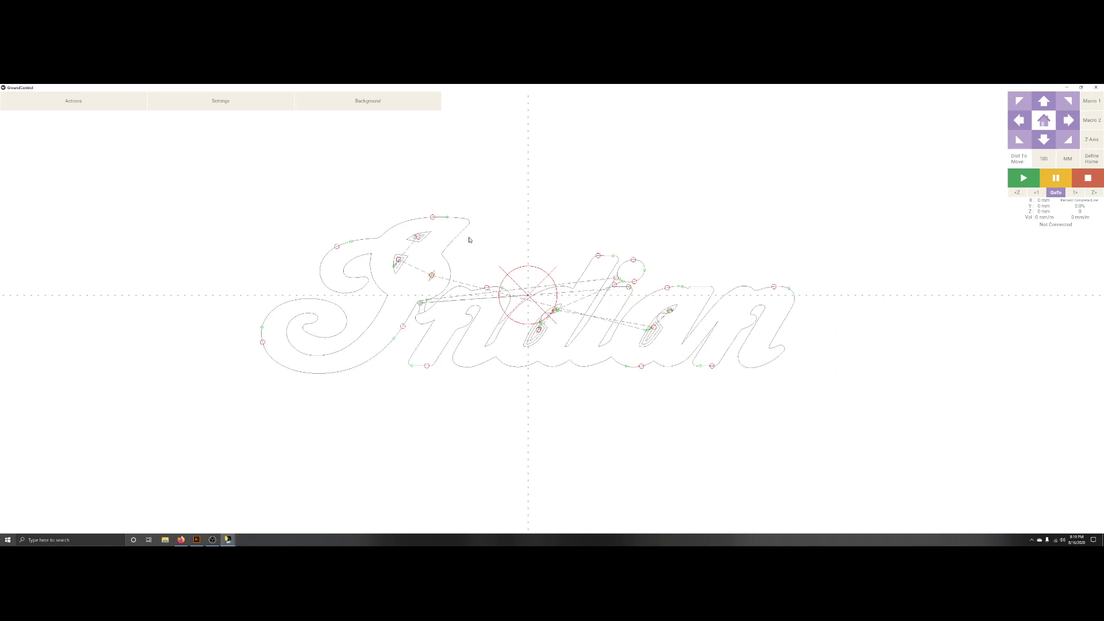
{"action": "scroll", "coordinate": [546, 349], "scroll_direction": "down", "scroll_amount": 1}
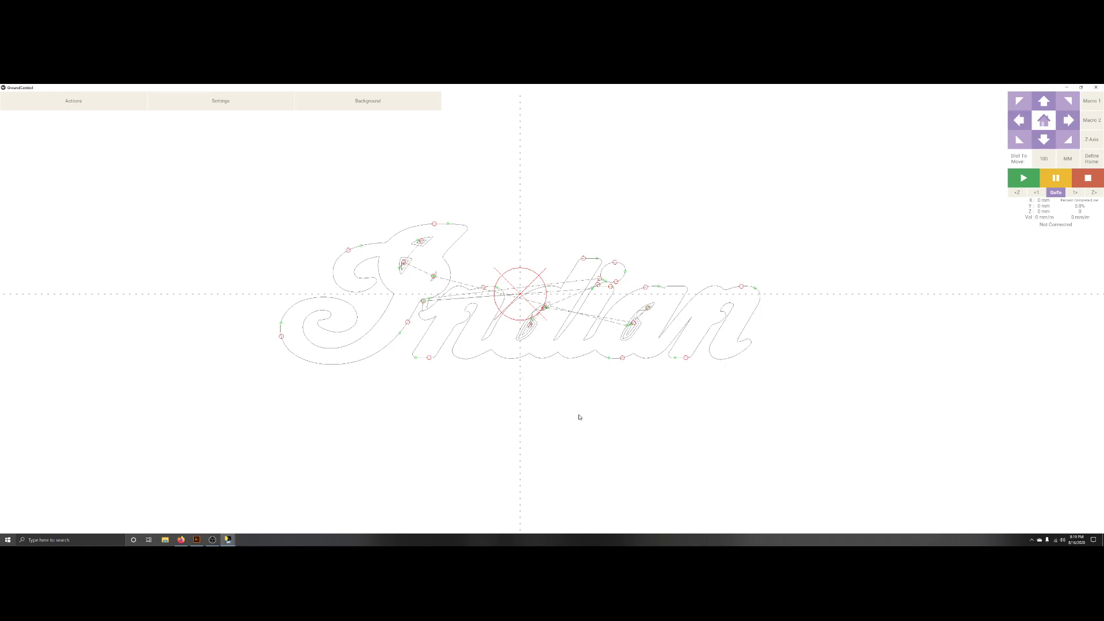
Zoom and pan around the Indian sign toolpath preview to inspect the cut paths and tool moves.
{"action": "scroll", "coordinate": [626, 397], "scroll_direction": "down", "scroll_amount": 1}
{"action": "scroll", "coordinate": [625, 397], "scroll_direction": "up", "scroll_amount": 8}
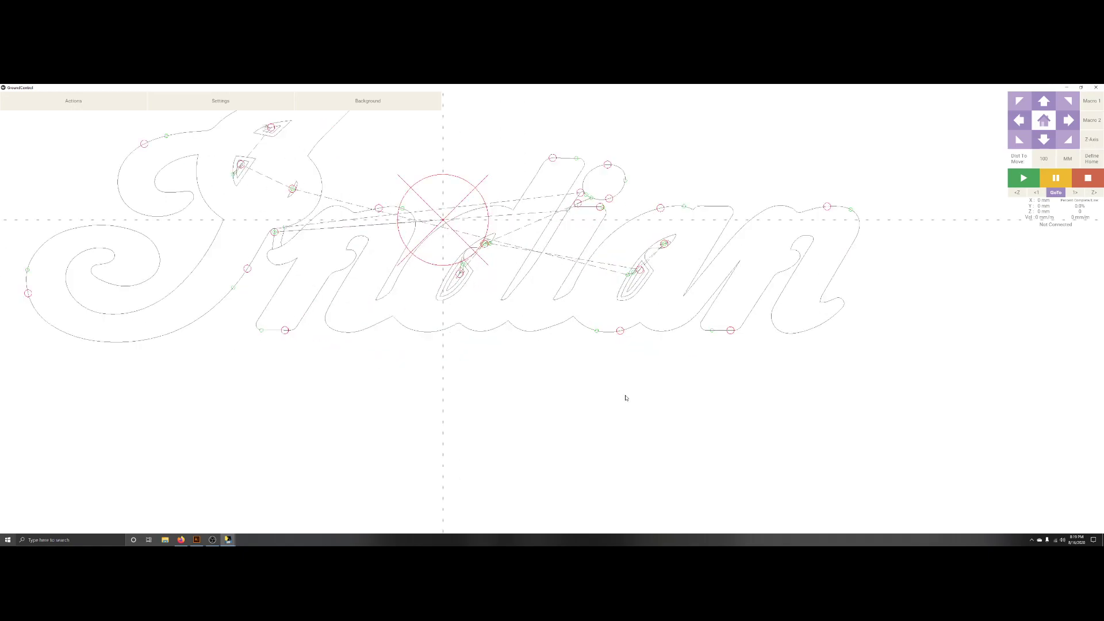
{"action": "scroll", "coordinate": [626, 397], "scroll_direction": "down", "scroll_amount": 5}
{"action": "scroll", "coordinate": [626, 398], "scroll_direction": "down", "scroll_amount": 2}
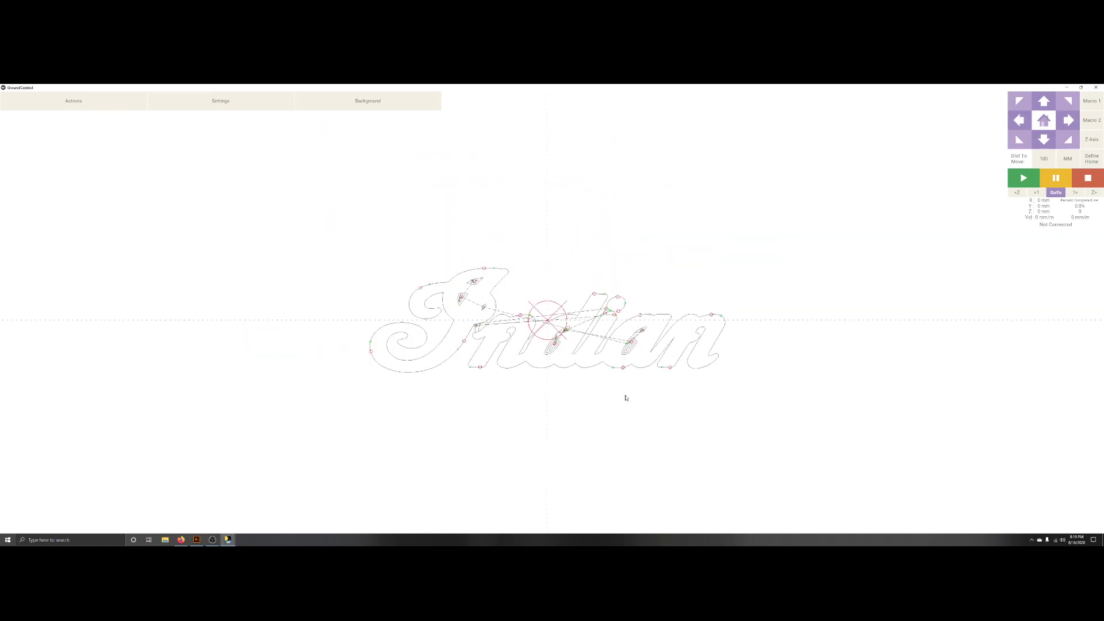
{"action": "scroll", "coordinate": [625, 397], "scroll_direction": "down", "scroll_amount": 2}
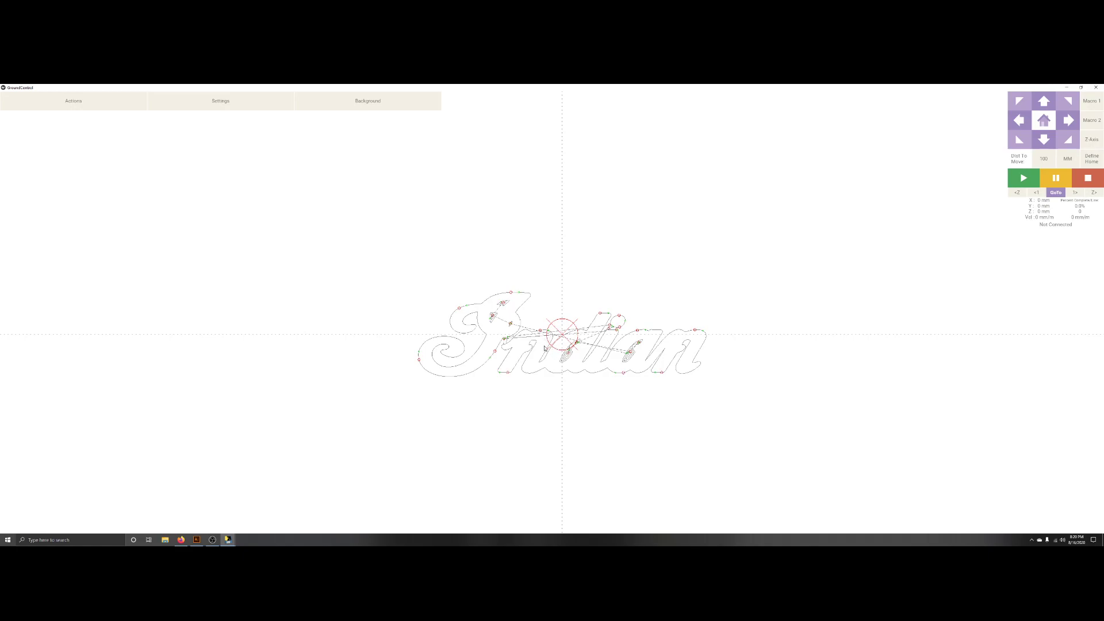
{"action": "scroll", "coordinate": [567, 358], "scroll_direction": "up", "scroll_amount": 5}
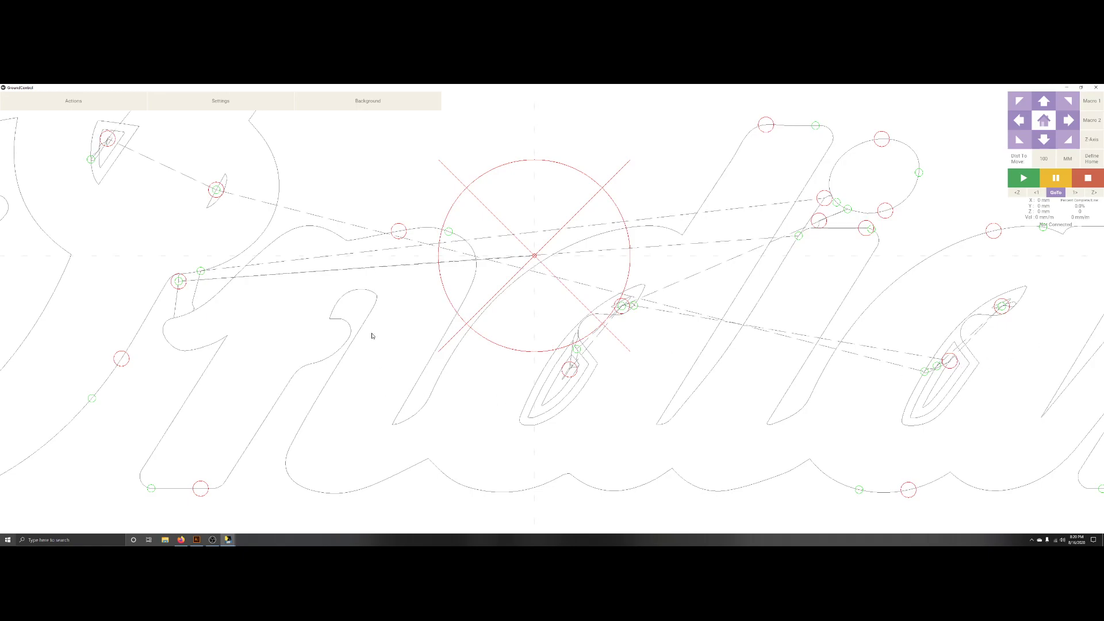
{"action": "scroll", "coordinate": [380, 372], "scroll_direction": "down", "scroll_amount": 6}
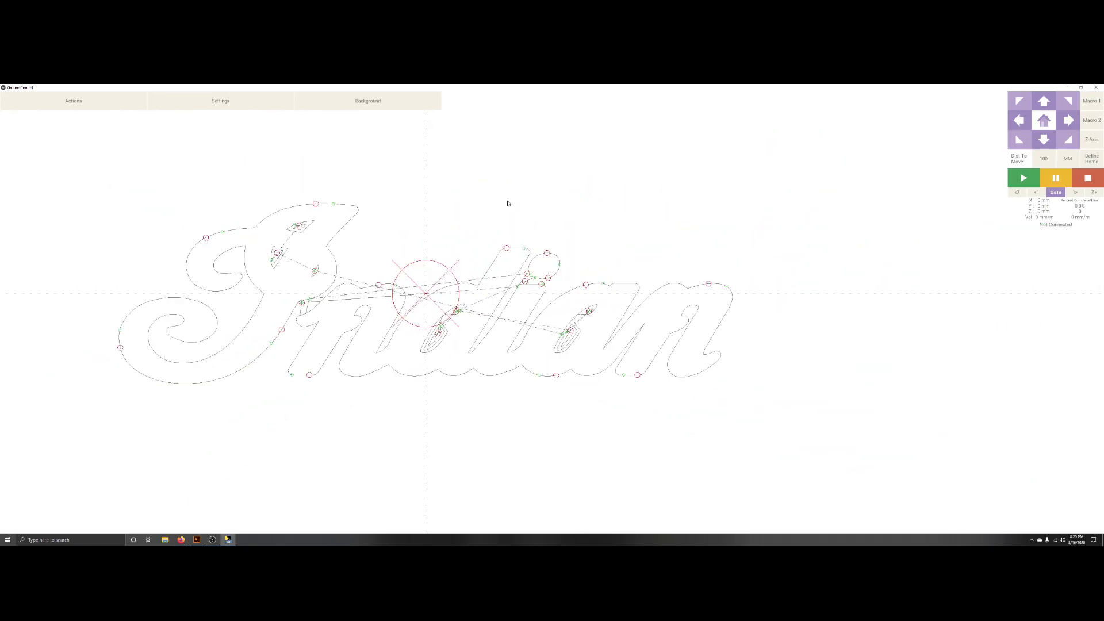
{"action": "scroll", "coordinate": [460, 345], "scroll_direction": "down", "scroll_amount": 4}
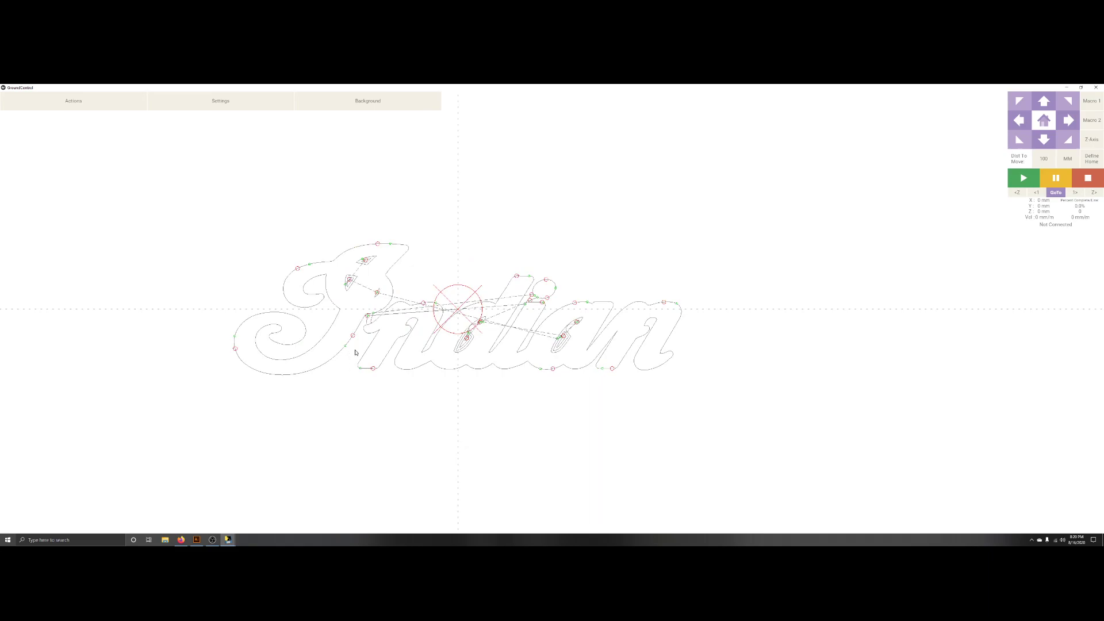
{"action": "left_click_drag", "start_coordinate": [336, 330], "coordinate": [470, 336]}
{"action": "scroll", "coordinate": [613, 330], "scroll_direction": "down", "scroll_amount": 3}
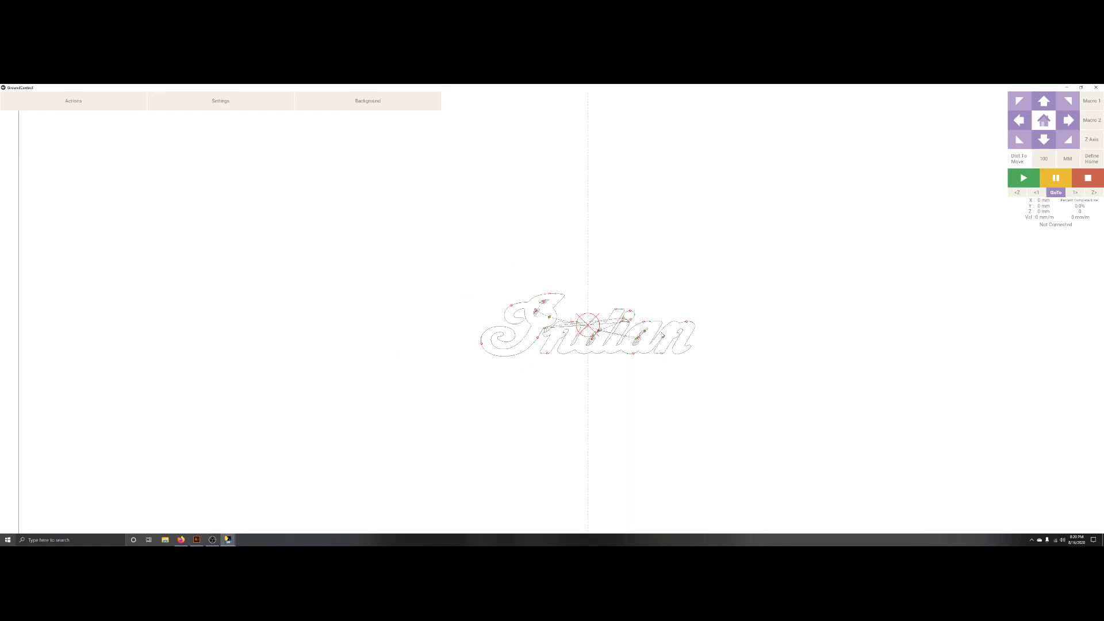
{"action": "left_click_drag", "start_coordinate": [629, 336], "coordinate": [608, 322]}
{"action": "scroll", "coordinate": [601, 327], "scroll_direction": "up", "scroll_amount": 2}
{"action": "mouse_move", "coordinate": [583, 372]}
{"action": "left_mouse_down"}
{"action": "mouse_move", "coordinate": [579, 360]}
{"action": "mouse_move", "coordinate": [545, 355]}
{"action": "left_mouse_up"}
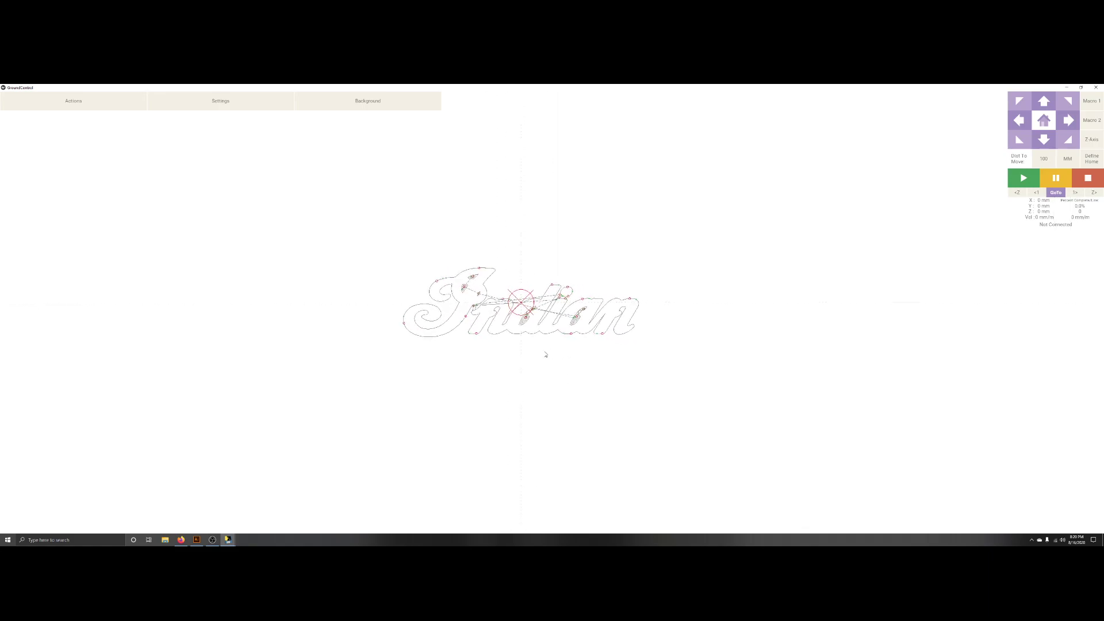